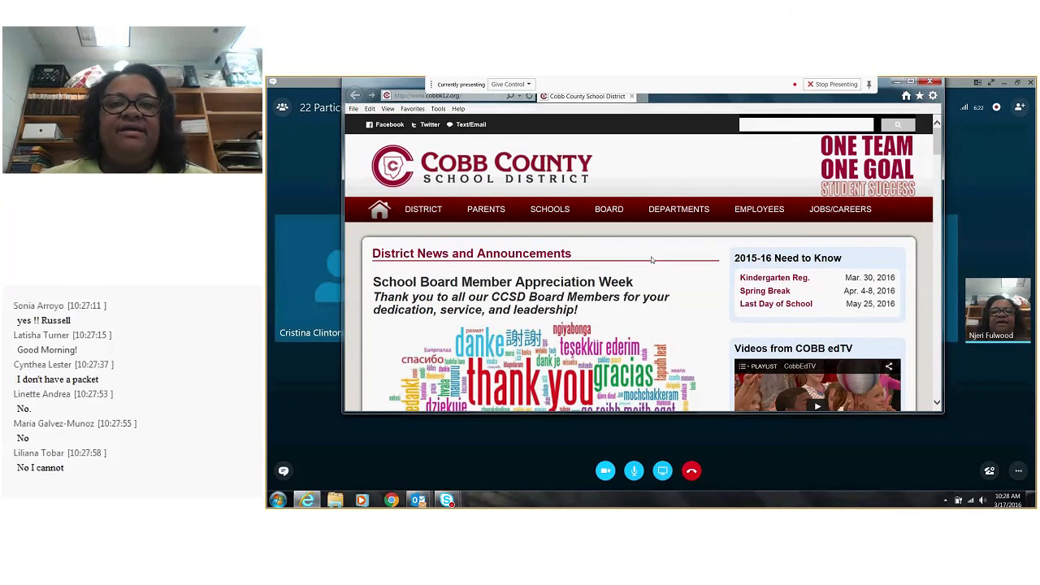
Open the Office 365 log-in page from the district site's employee links and enter the user ID and account password
mouse_move(757, 211)
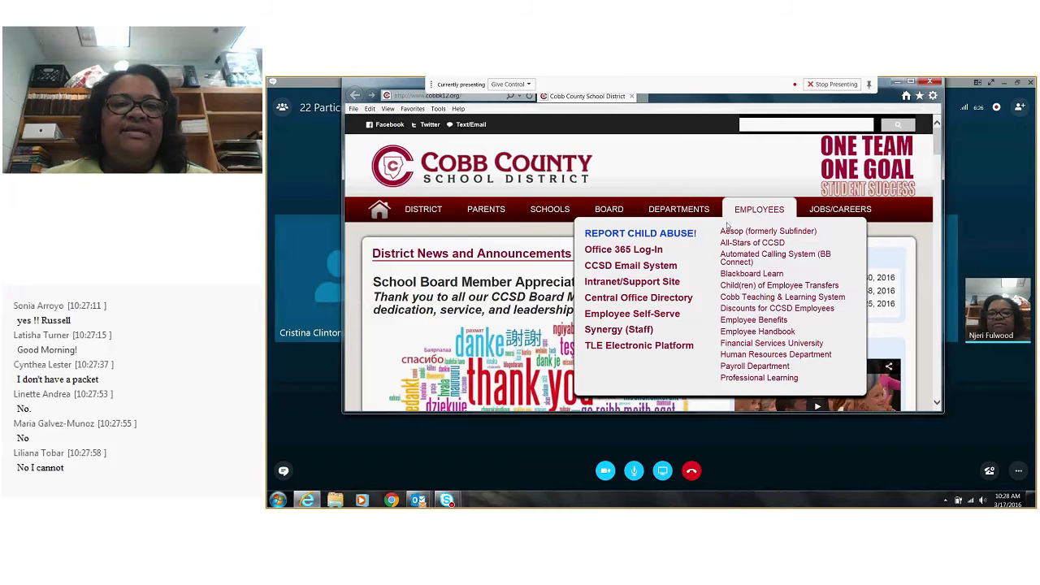
left_click(632, 252)
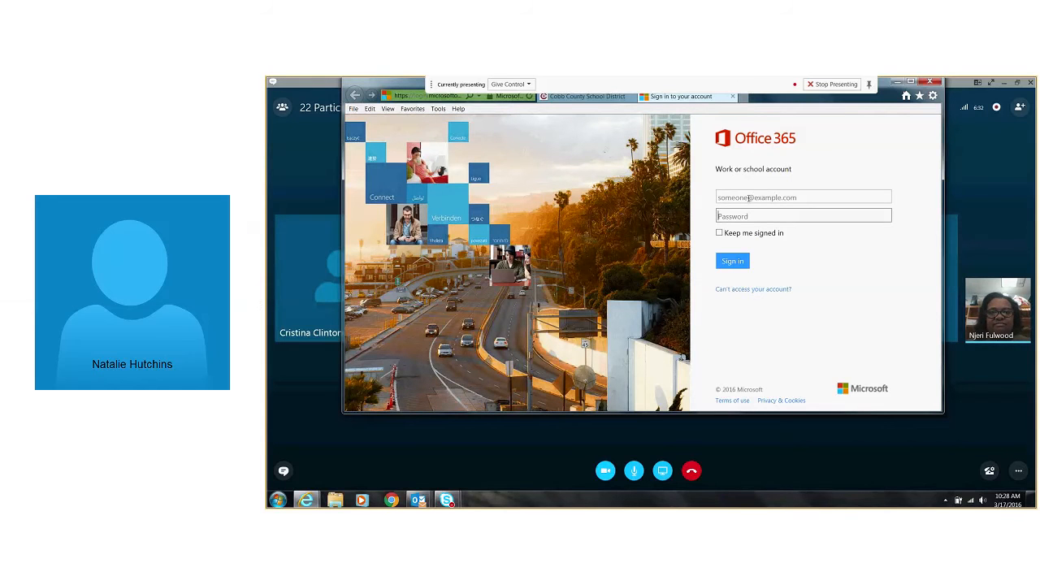
left_click(748, 197)
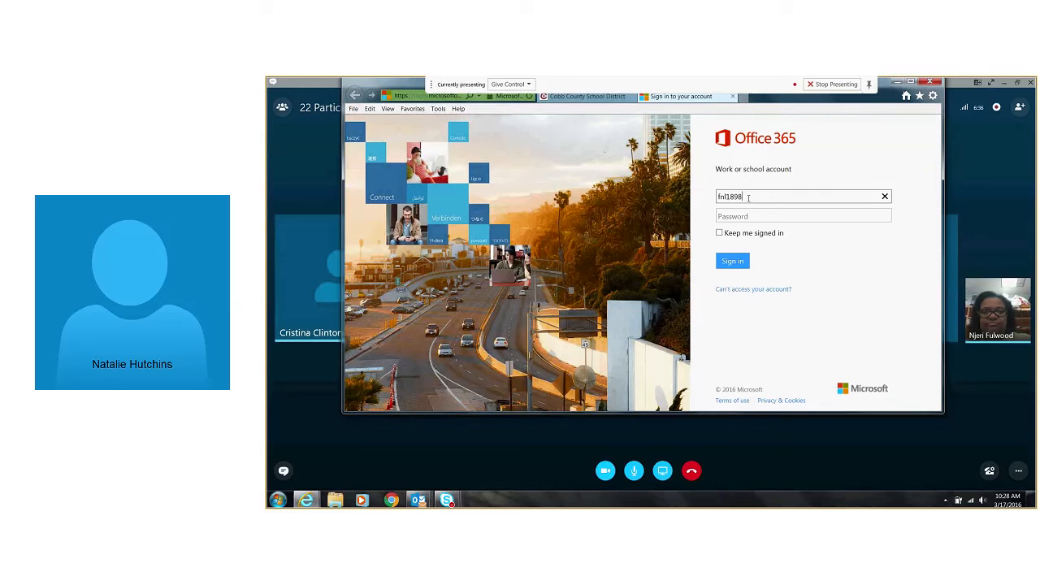
key("Tab")
key("shift+Tab")
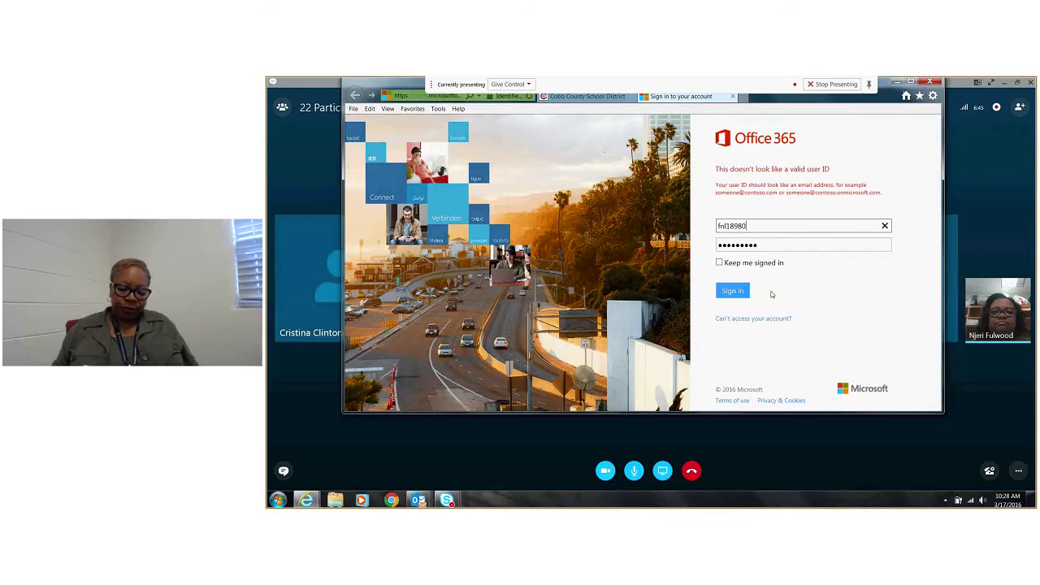
Enable Keep me signed in, replace the user ID with the full work e-mail address, and sign in
left_click(718, 262)
left_click(729, 291)
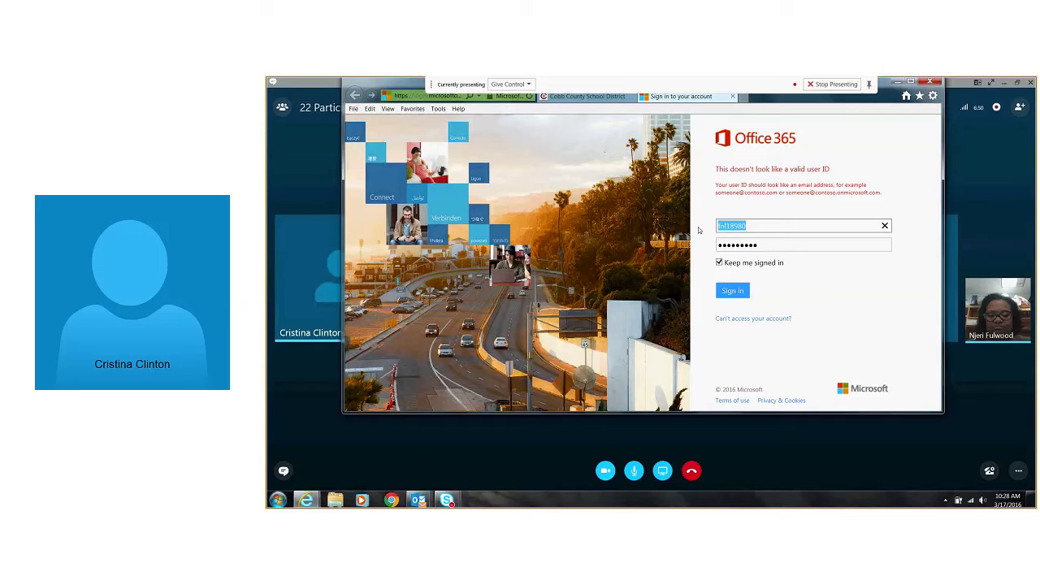
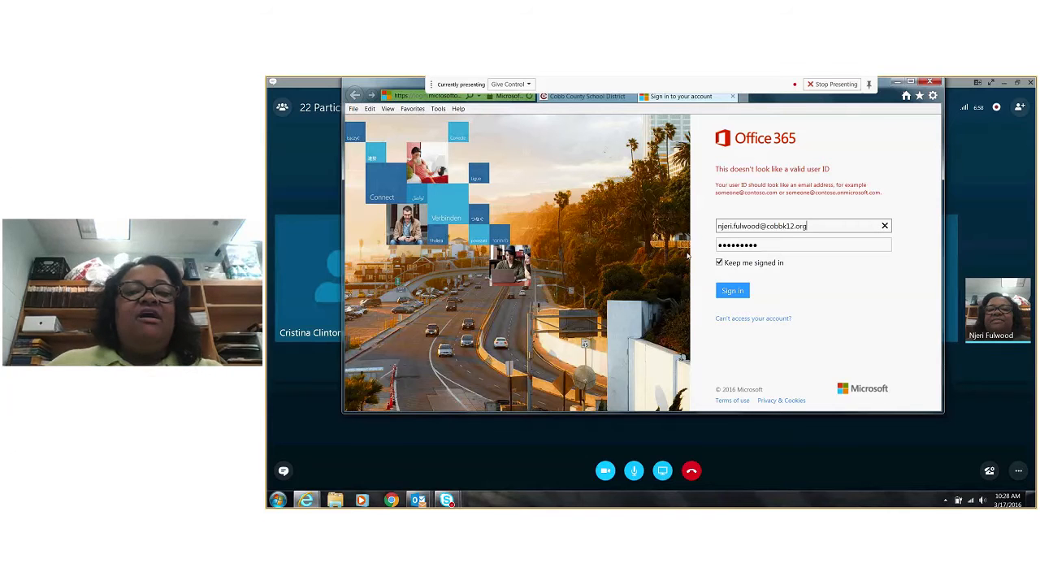
left_click(736, 294)
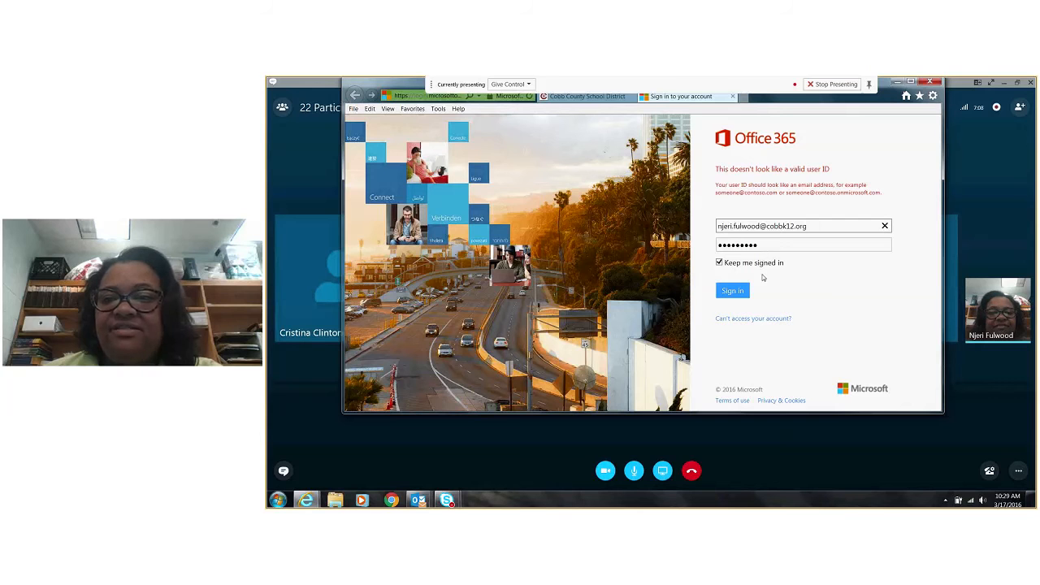
left_click(741, 292)
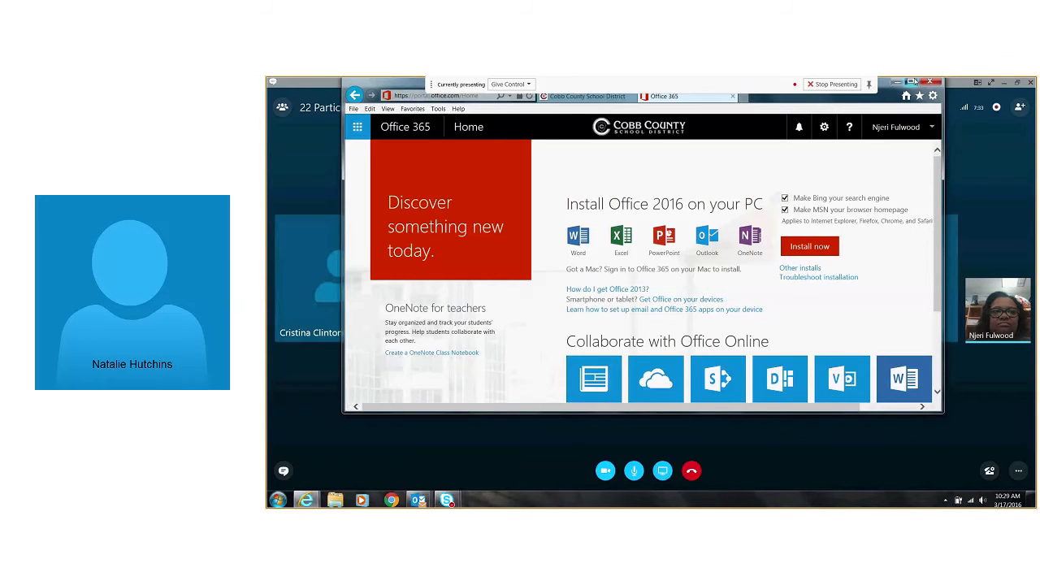
Maximize the browser window and start a new survey in a new blank Excel Online workbook
left_click(913, 81)
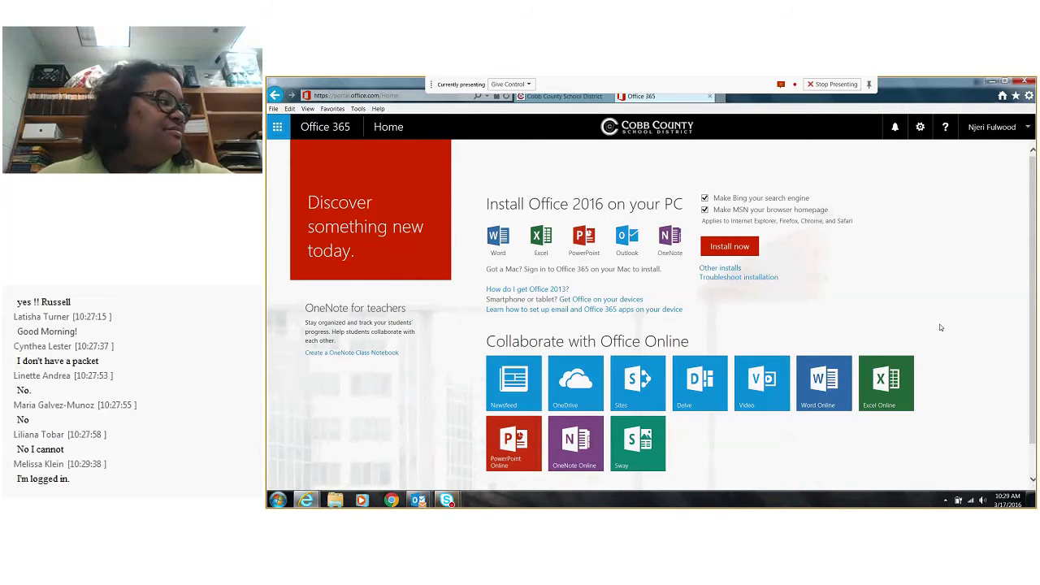
left_click(891, 379)
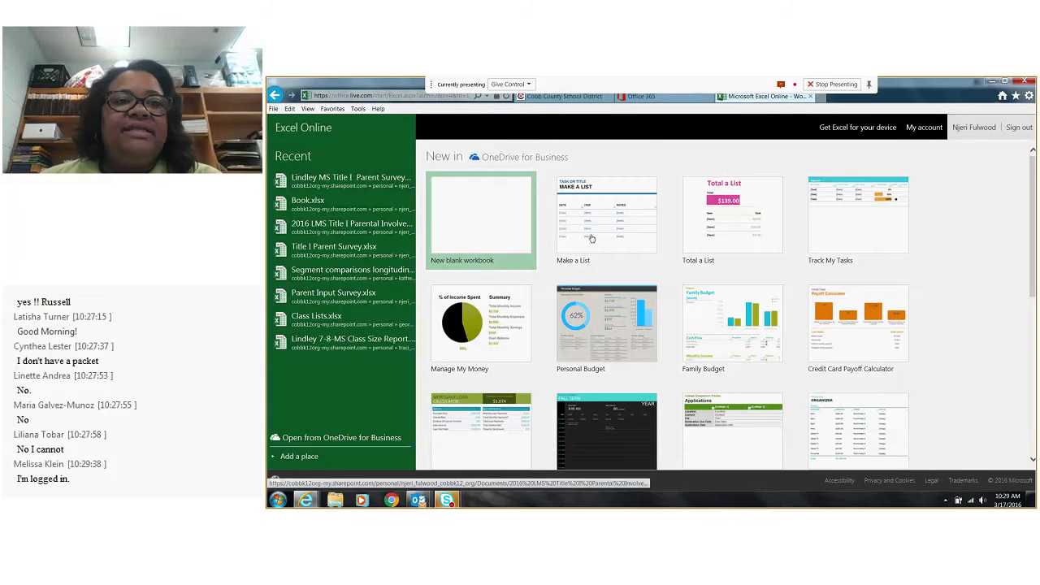
left_click(501, 217)
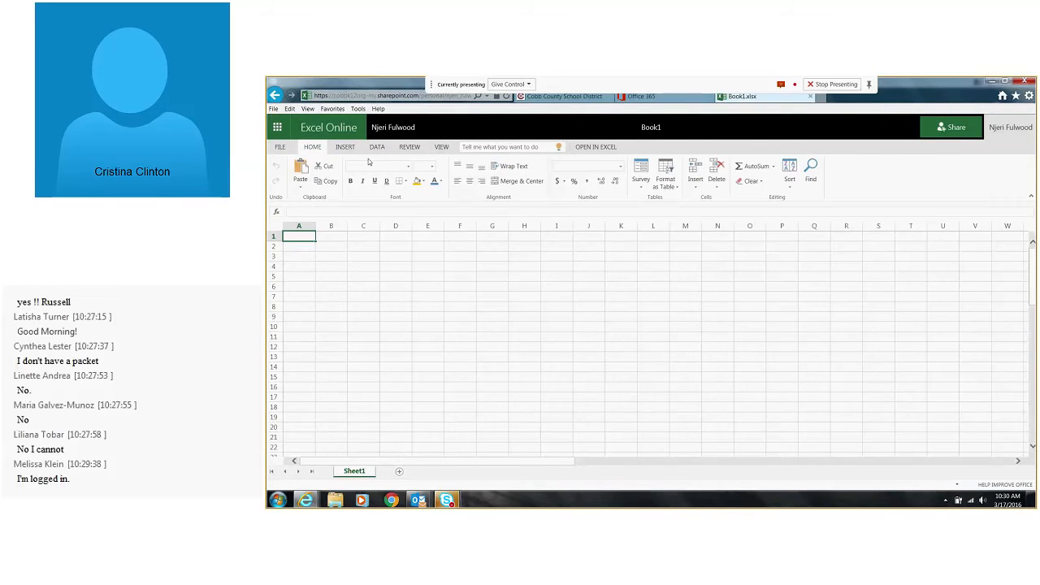
left_click(636, 181)
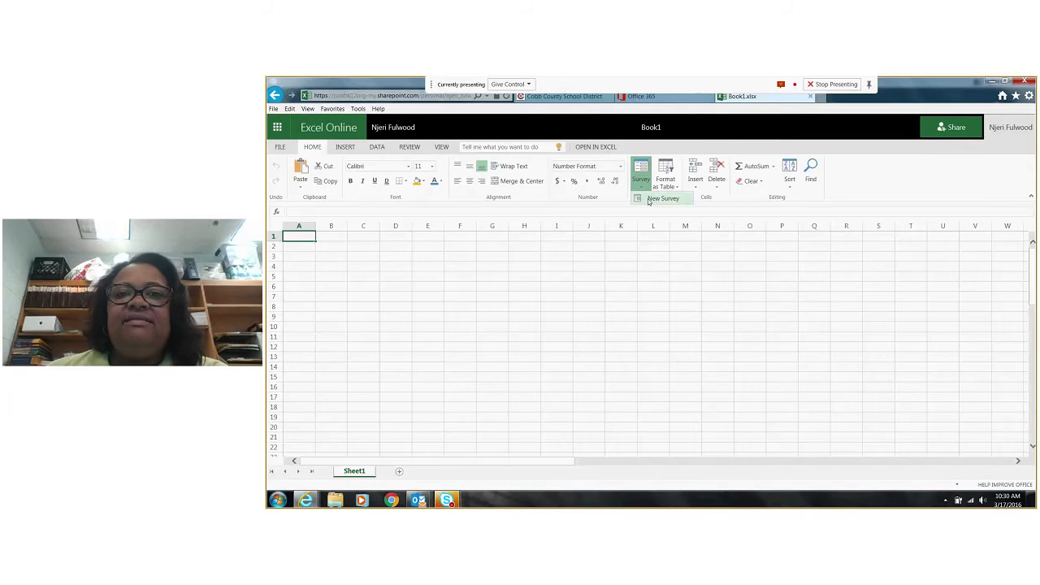
left_click(650, 199)
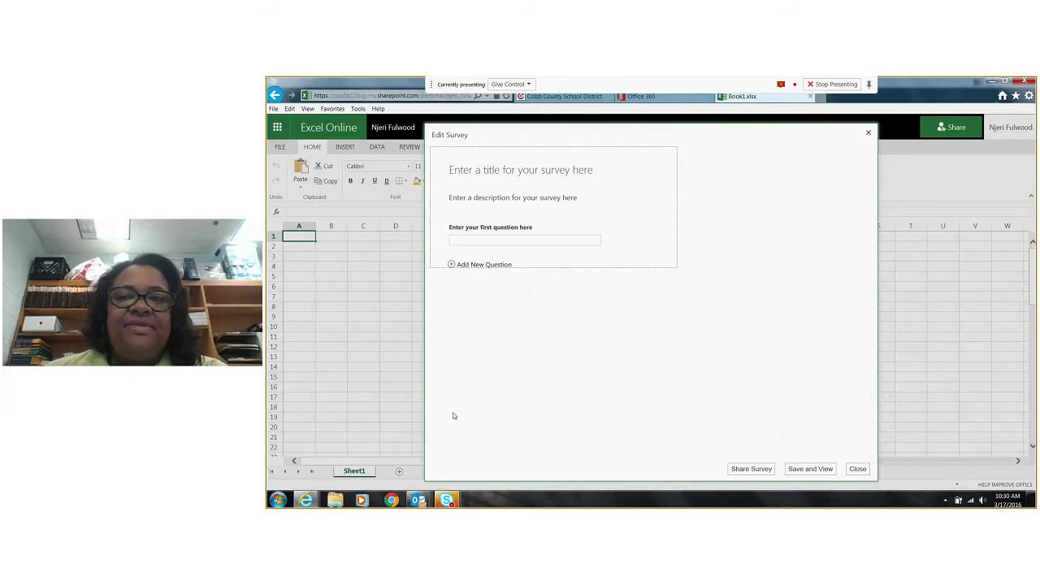
Switch to Windows Explorer and look through the 2015-2016 folder inside Parent Liaison on the H: drive, closing the window when finished
left_click(992, 82)
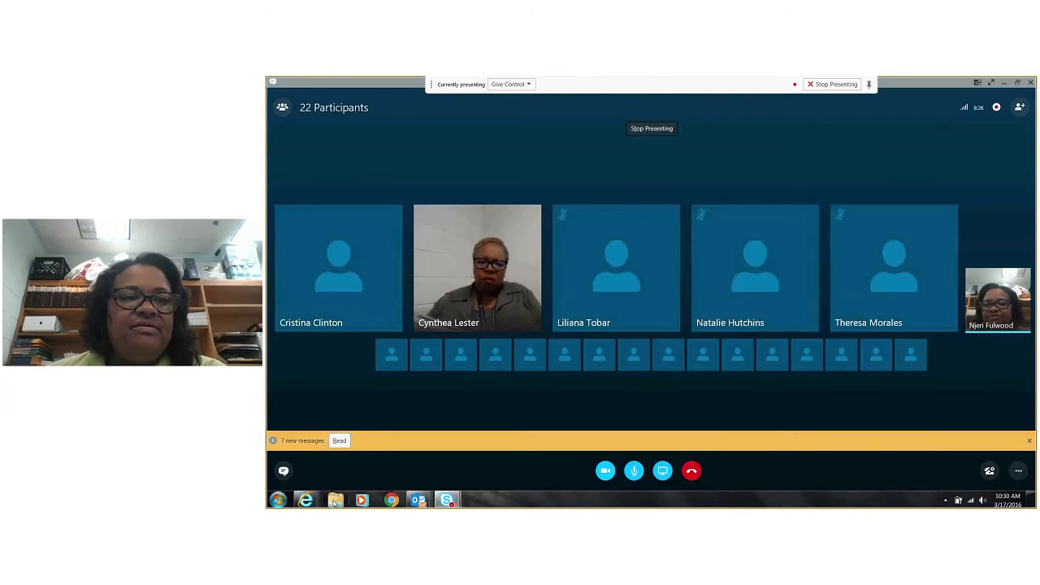
left_click(334, 500)
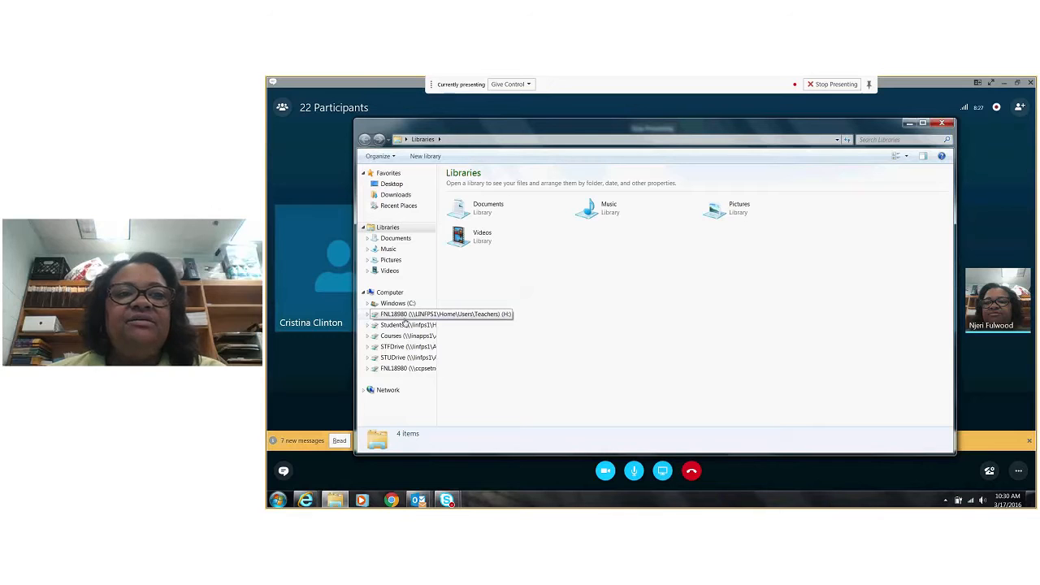
left_click(404, 314)
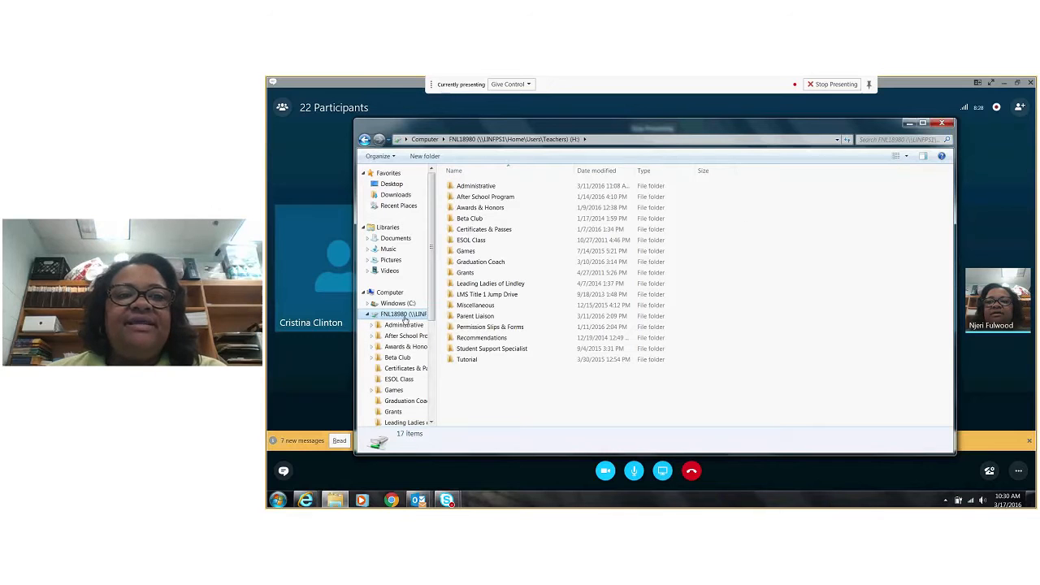
double_click(475, 316)
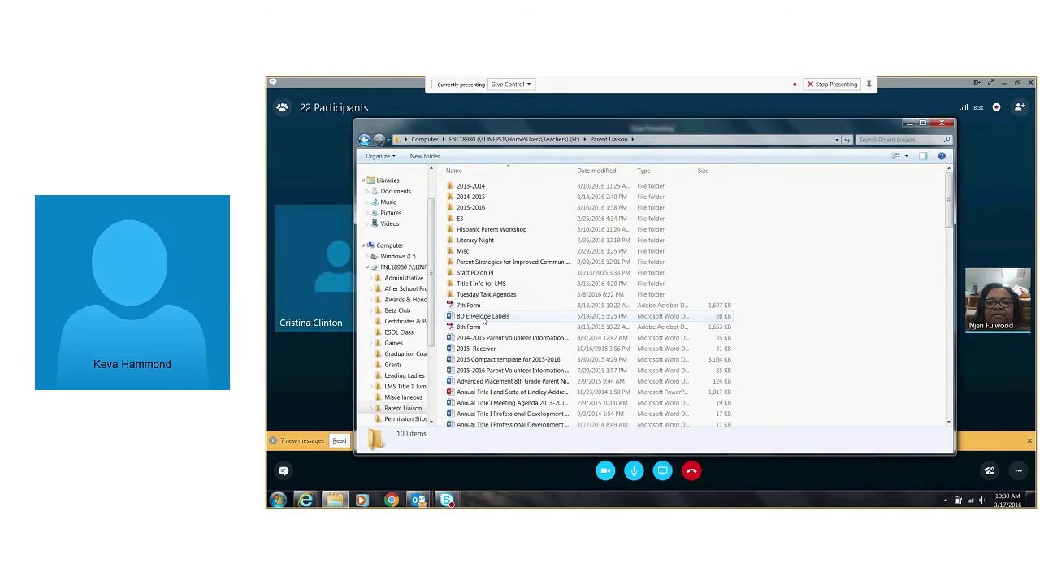
double_click(475, 208)
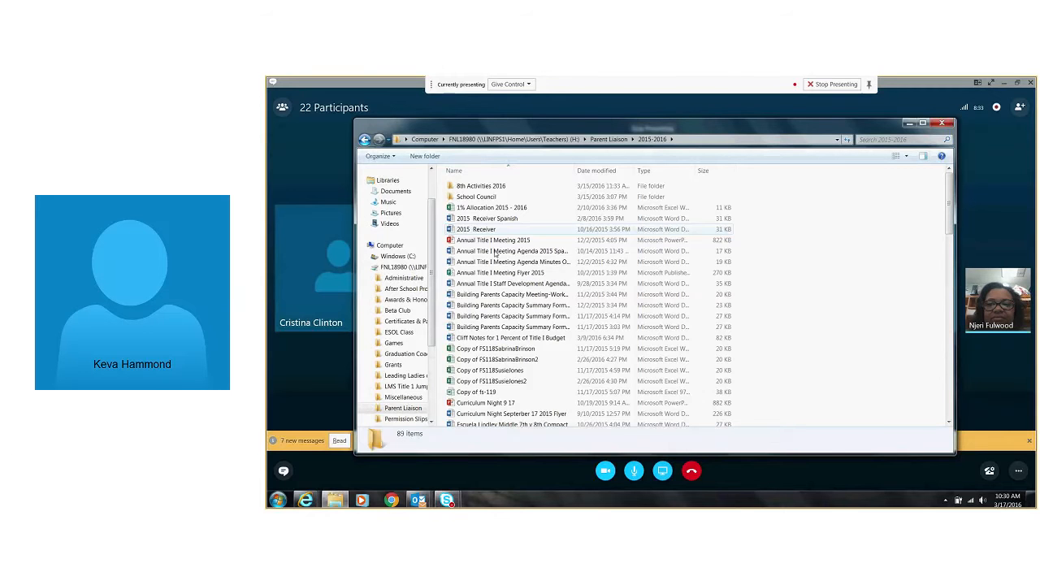
scroll(543, 375, "down", 1)
scroll(543, 375, "down", 1)
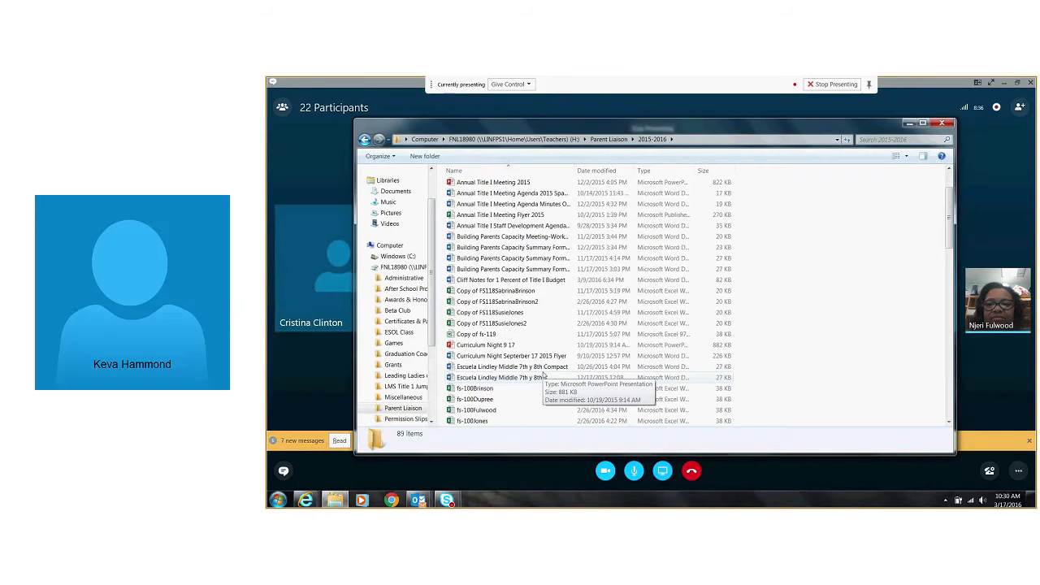
scroll(543, 375, "up", 2)
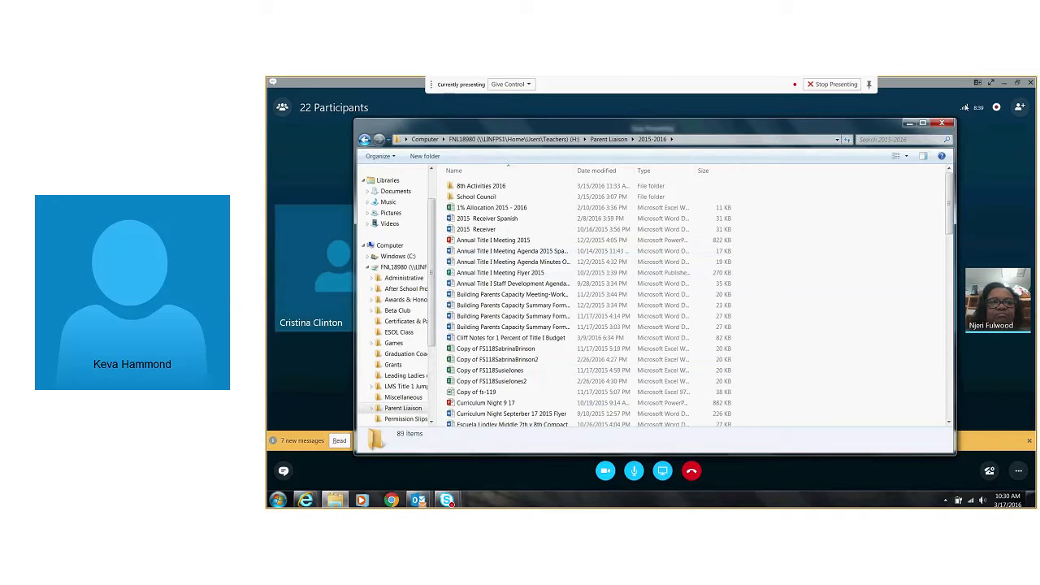
left_click(941, 123)
Return to the Book1.xlsx workbook in Internet Explorer and close its blank survey editor
left_click(309, 503)
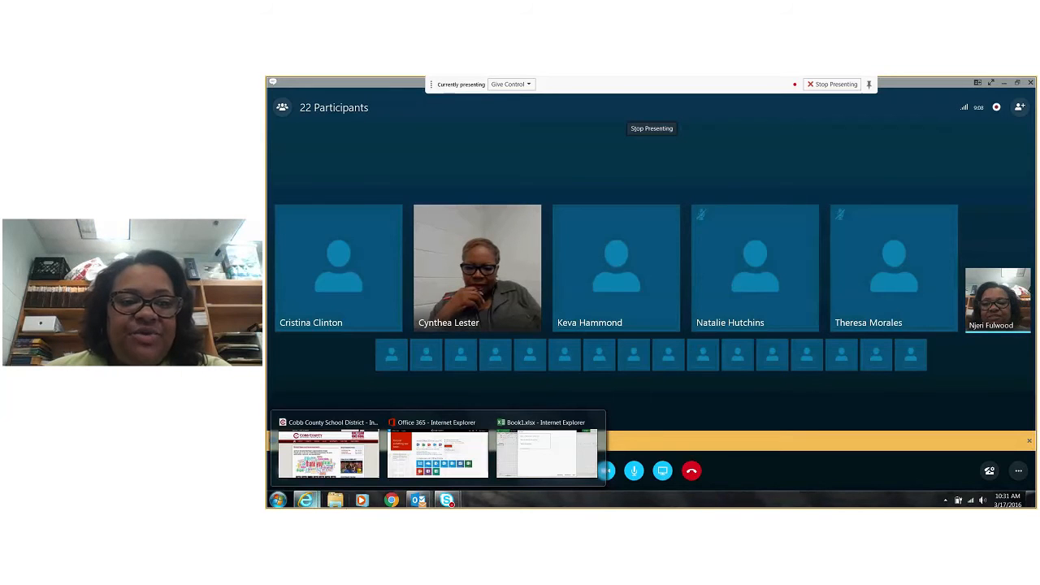
left_click(444, 455)
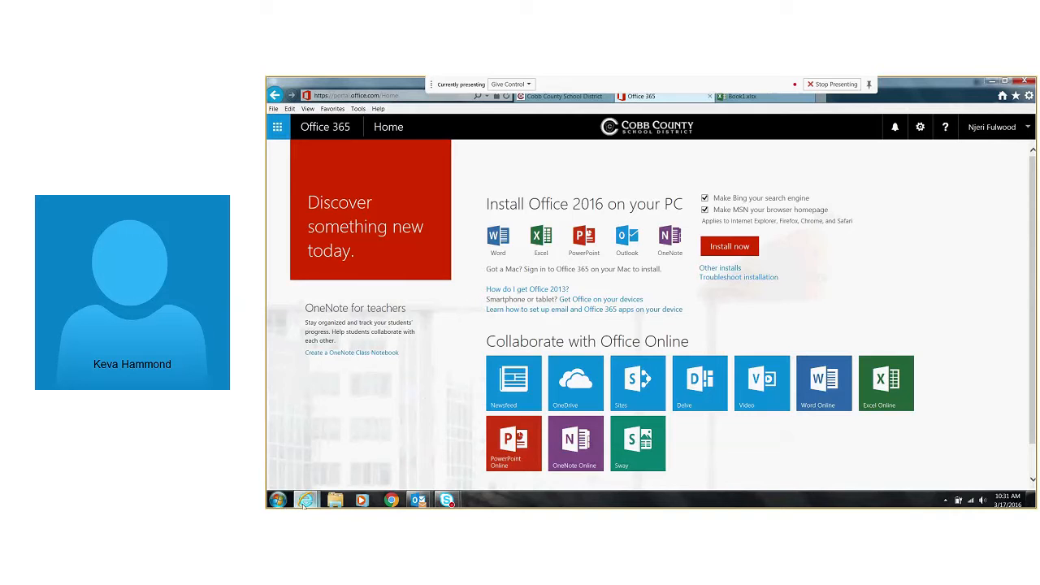
mouse_move(308, 505)
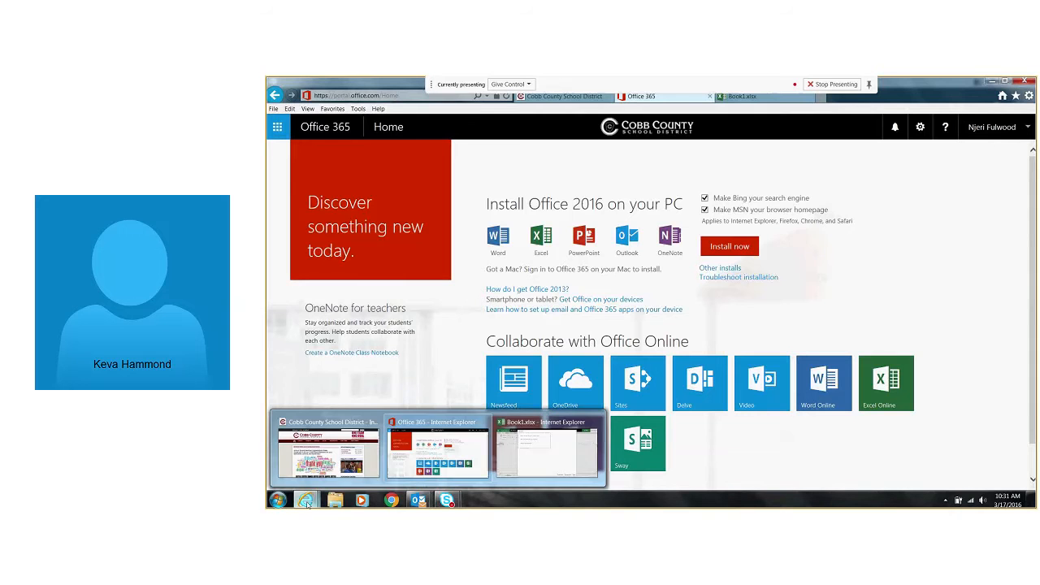
left_click(550, 458)
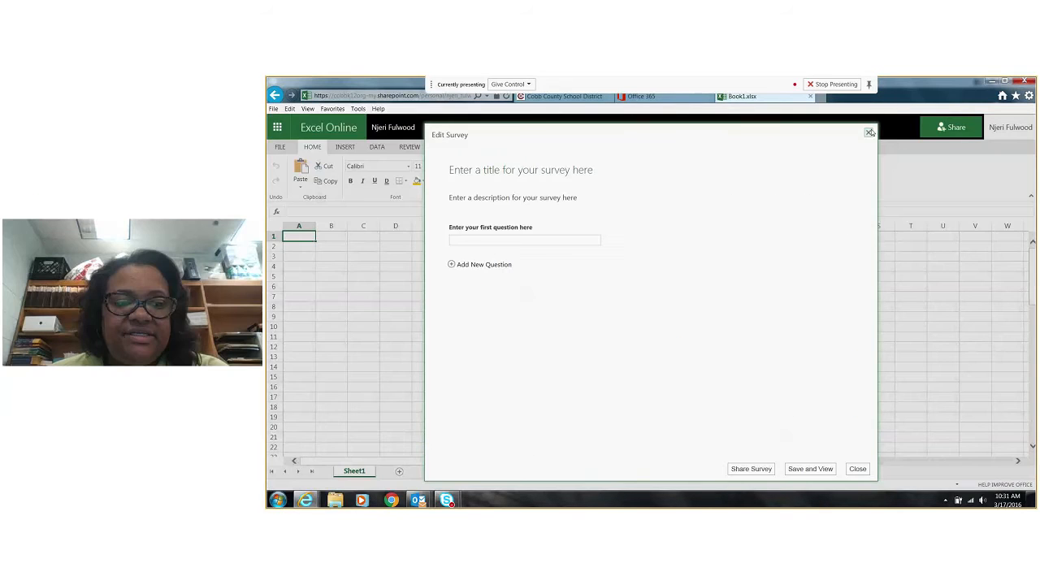
left_click(869, 133)
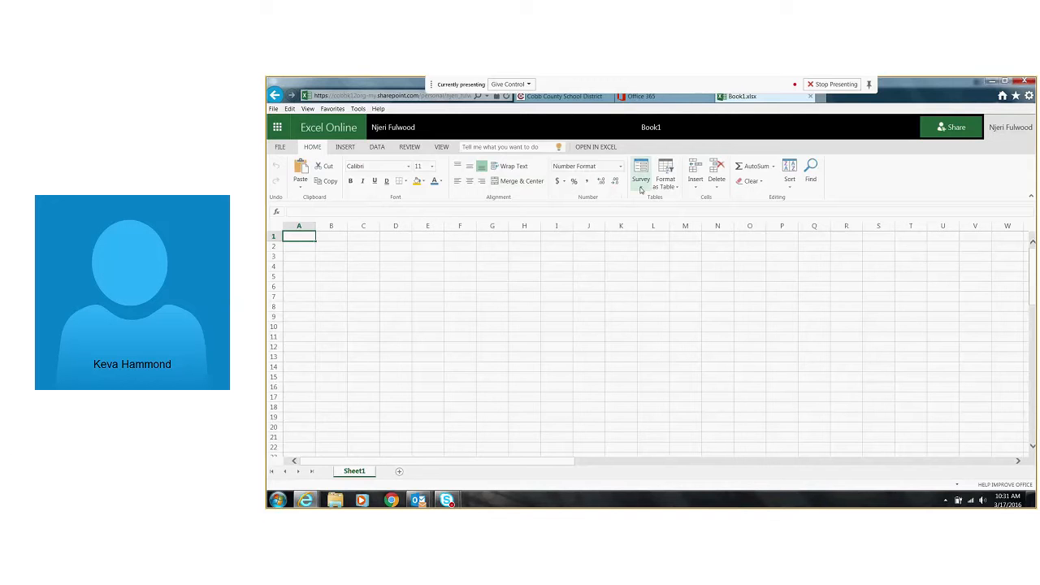
Open a new blank survey form in the Book1 workbook again and close it
left_click(278, 146)
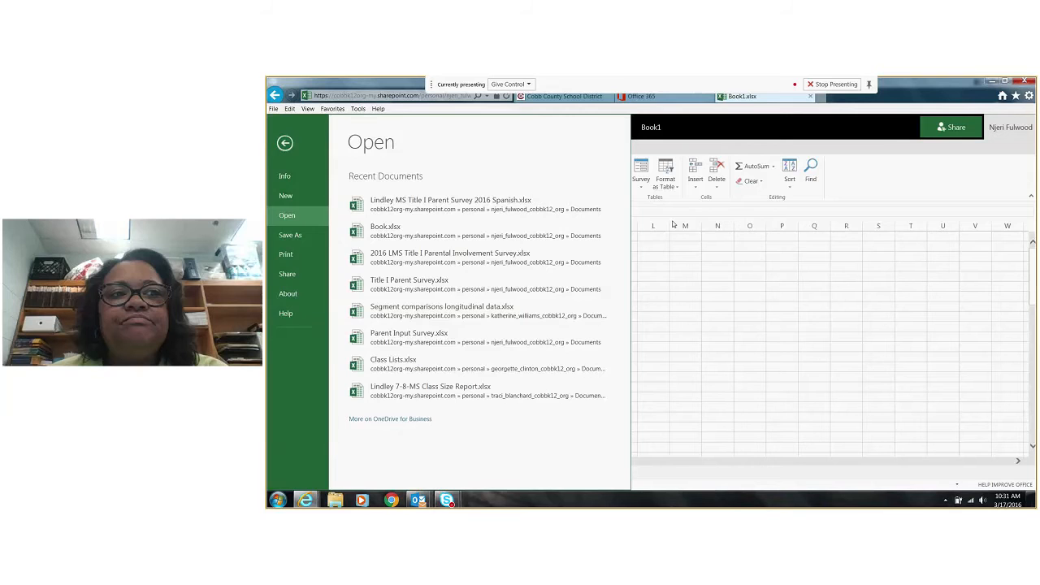
left_click(673, 224)
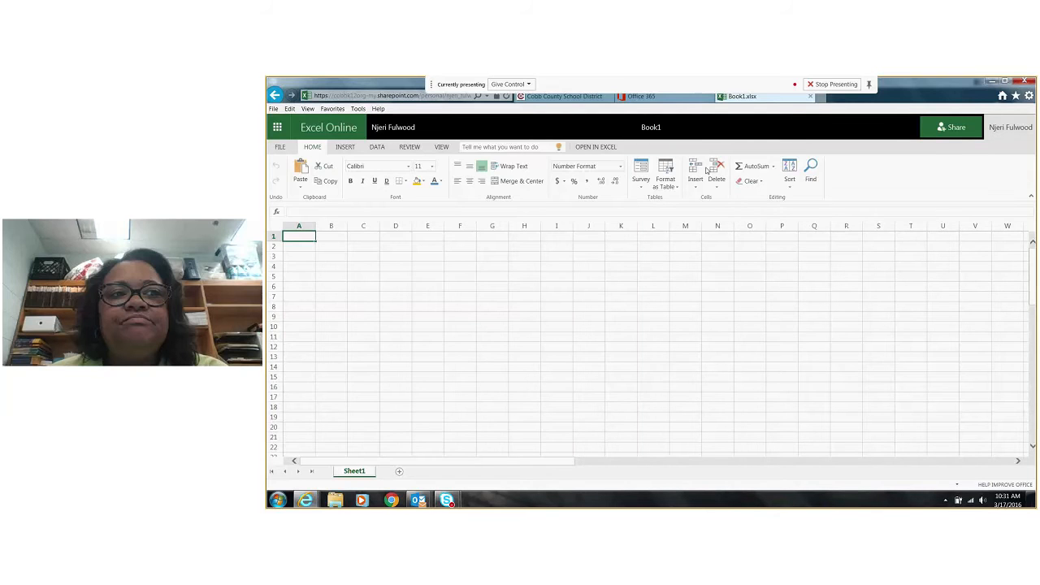
left_click(647, 185)
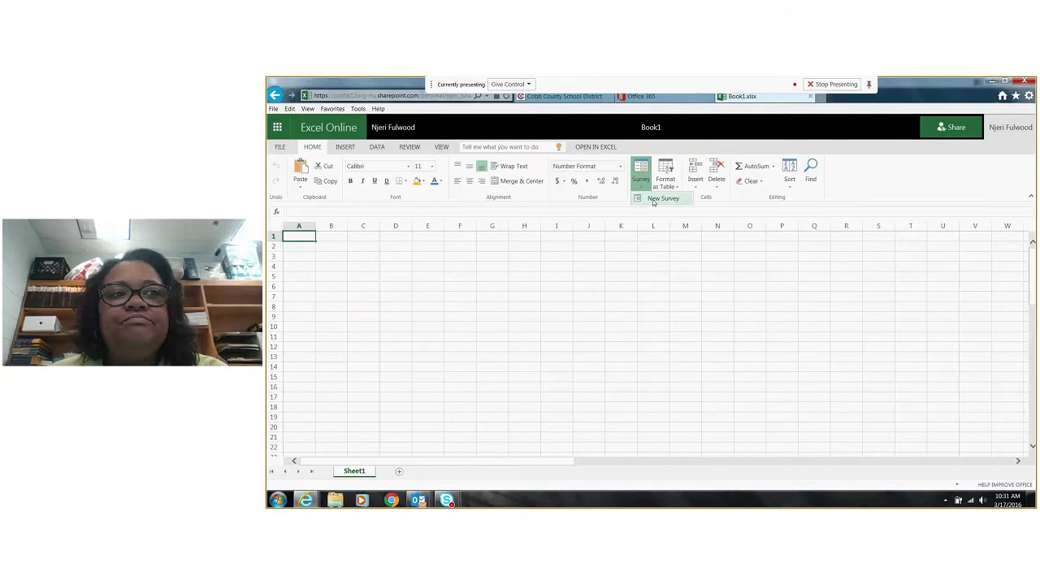
left_click(662, 199)
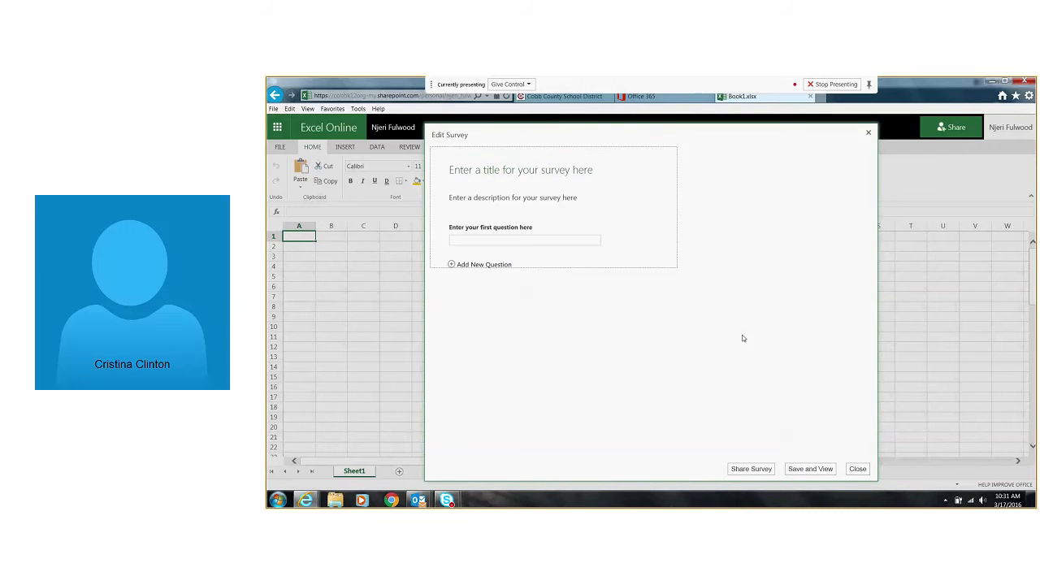
left_click(868, 134)
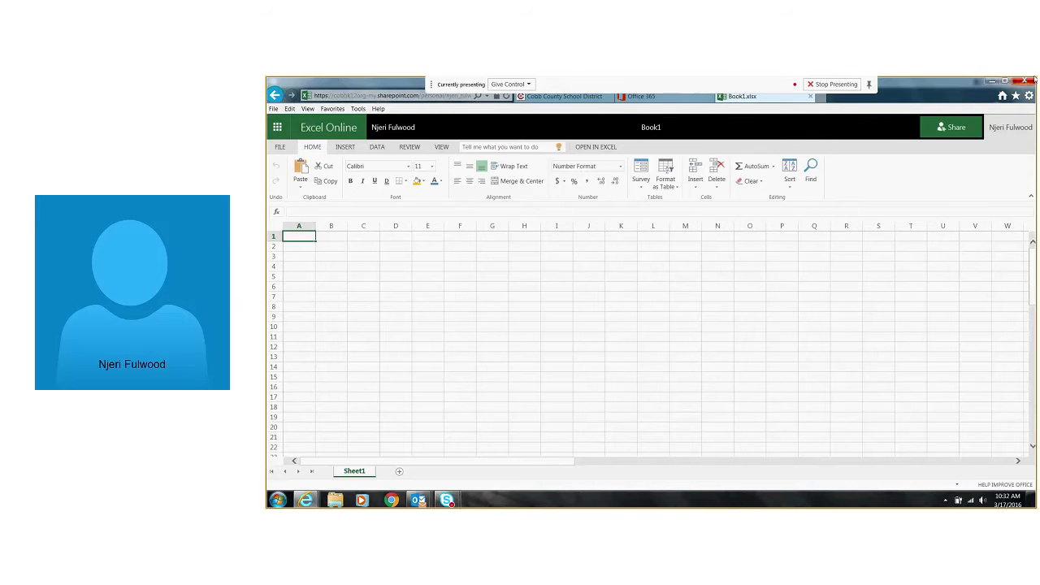
Close only the Book1.xlsx browser tab, keeping the Office 365 home page open
left_click(1025, 81)
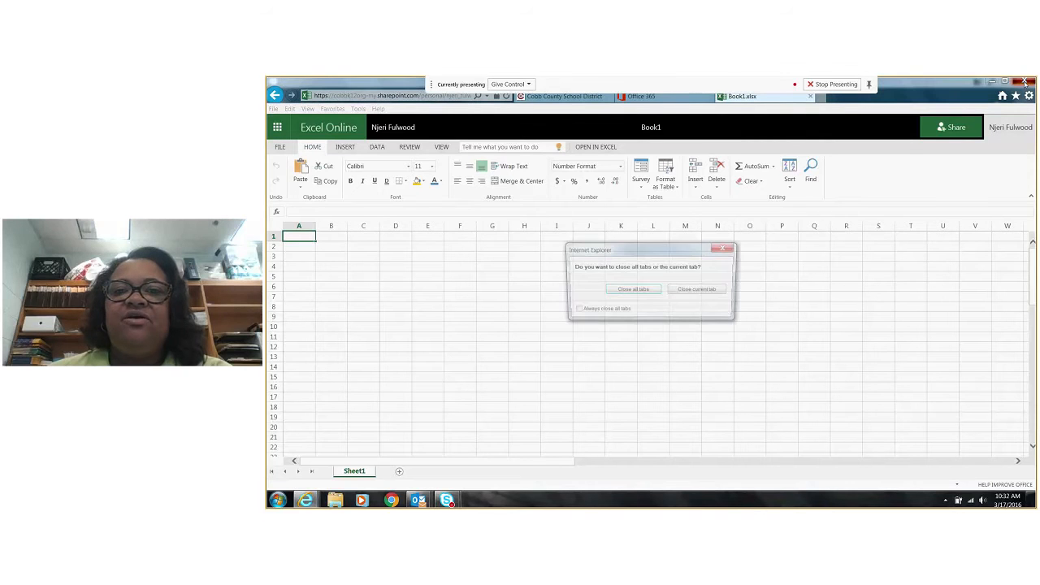
left_click(700, 291)
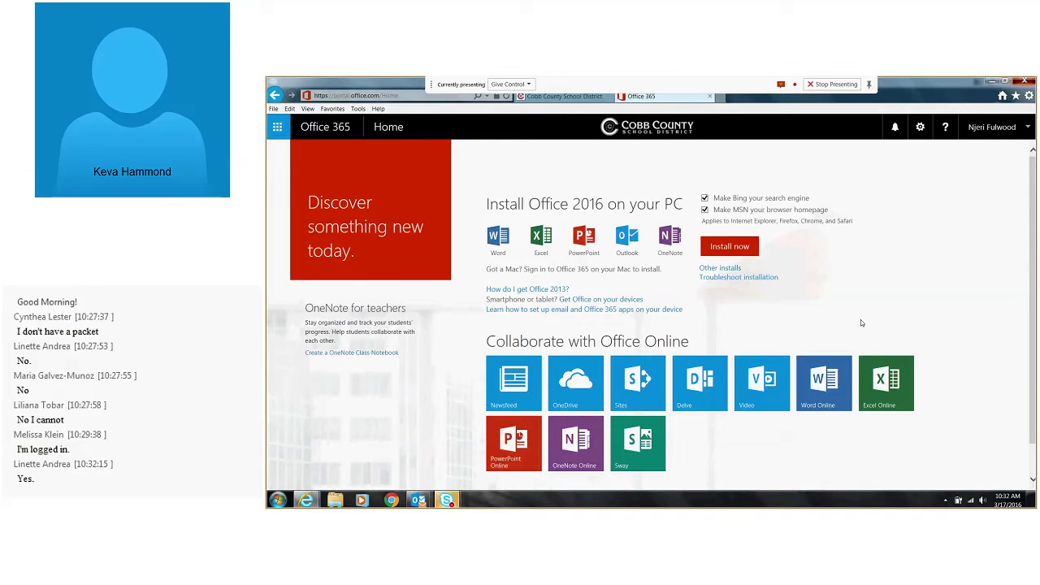
Show the Excel Online start page from the Office 365 home page and close only its tab
left_click(883, 381)
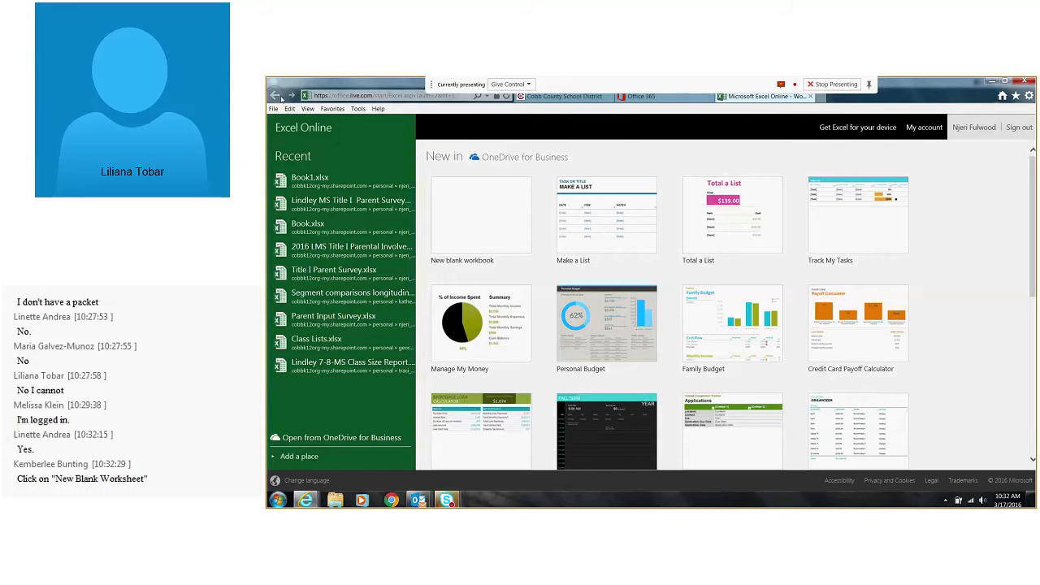
left_click(1025, 81)
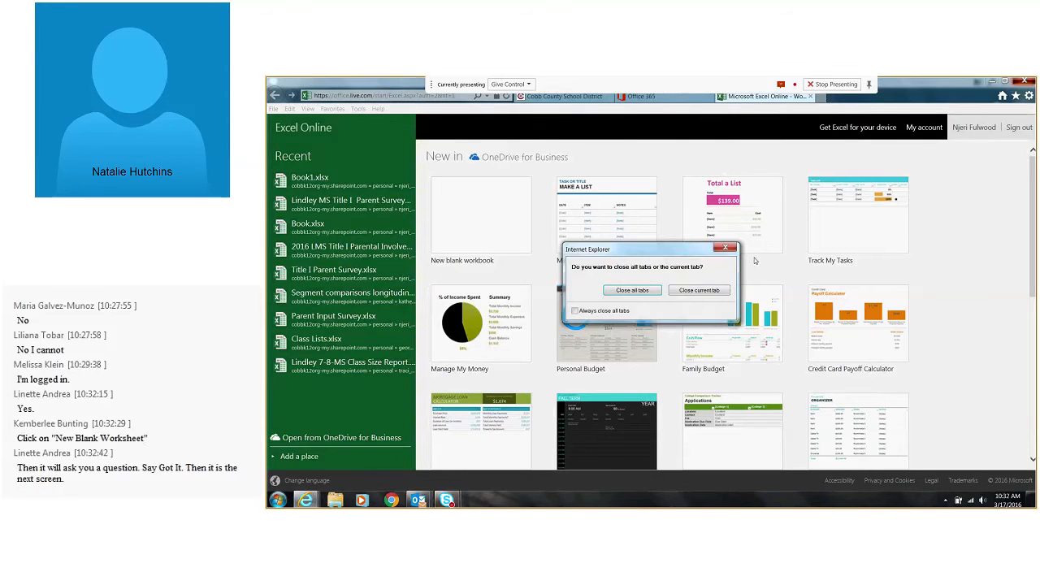
left_click(712, 290)
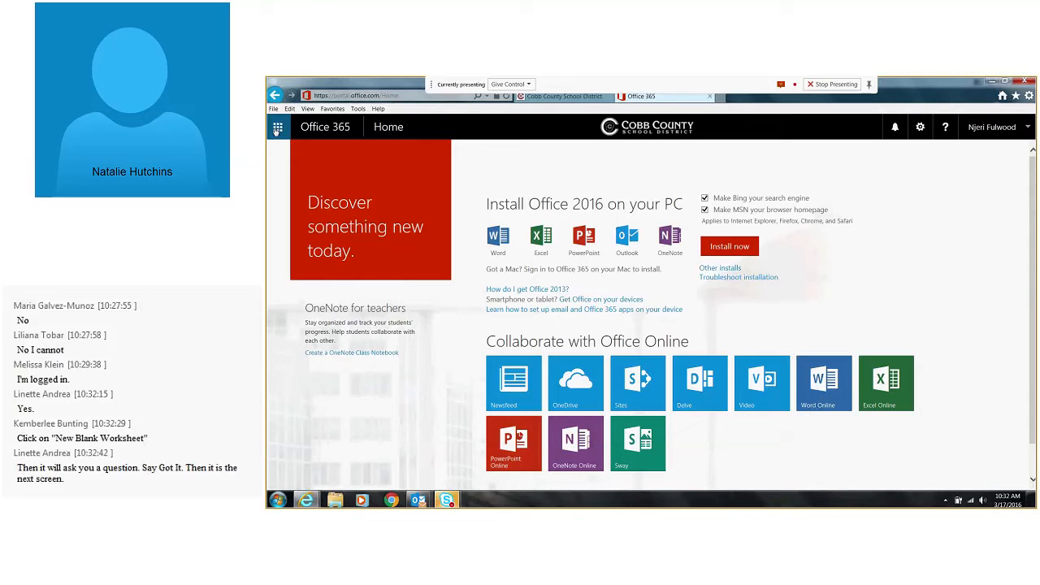
Show the Office 365 app launcher tiles from the home page twice and close the launcher each time
left_click(277, 128)
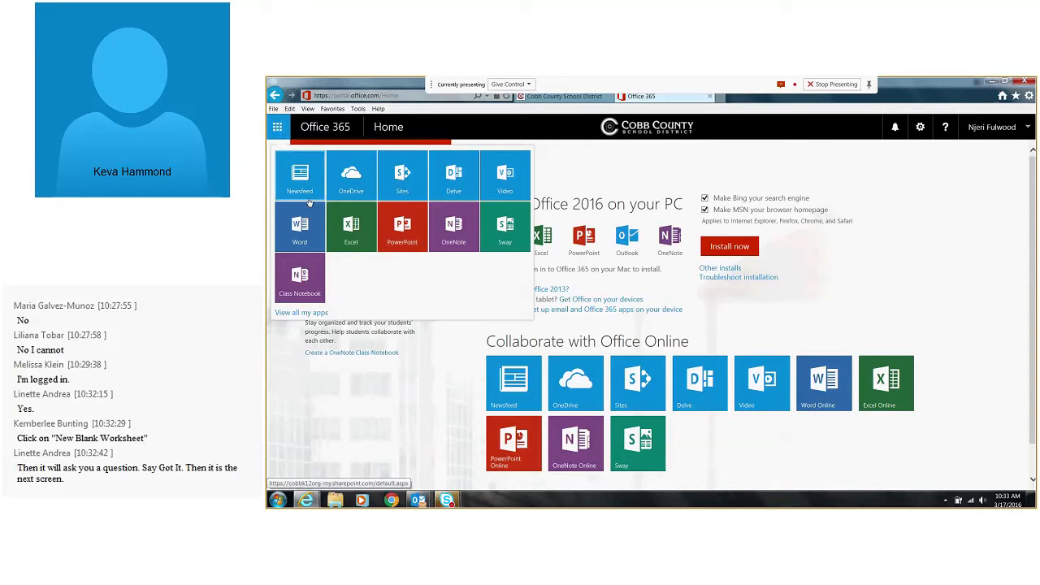
left_click(957, 278)
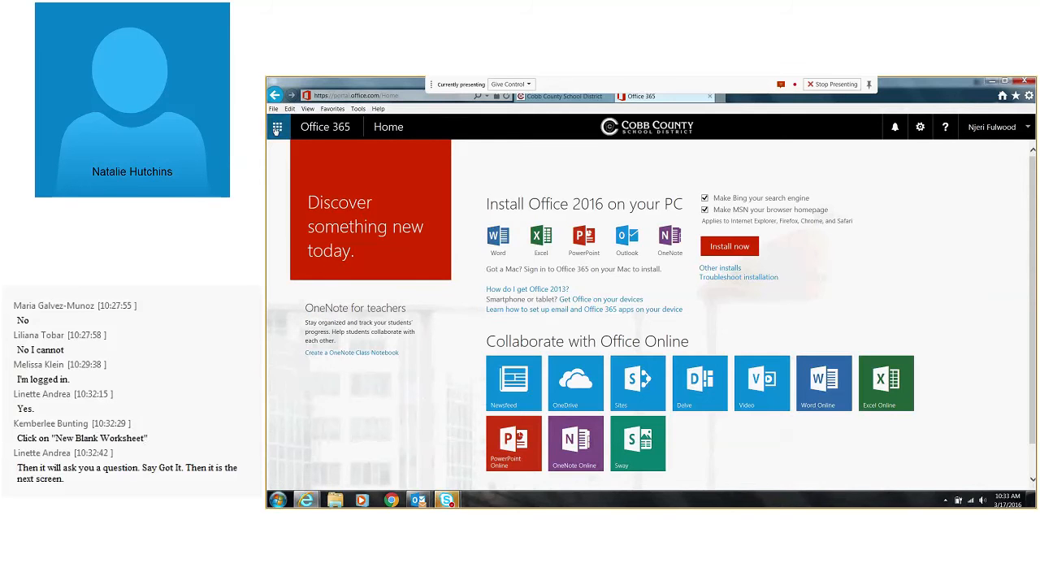
left_click(277, 129)
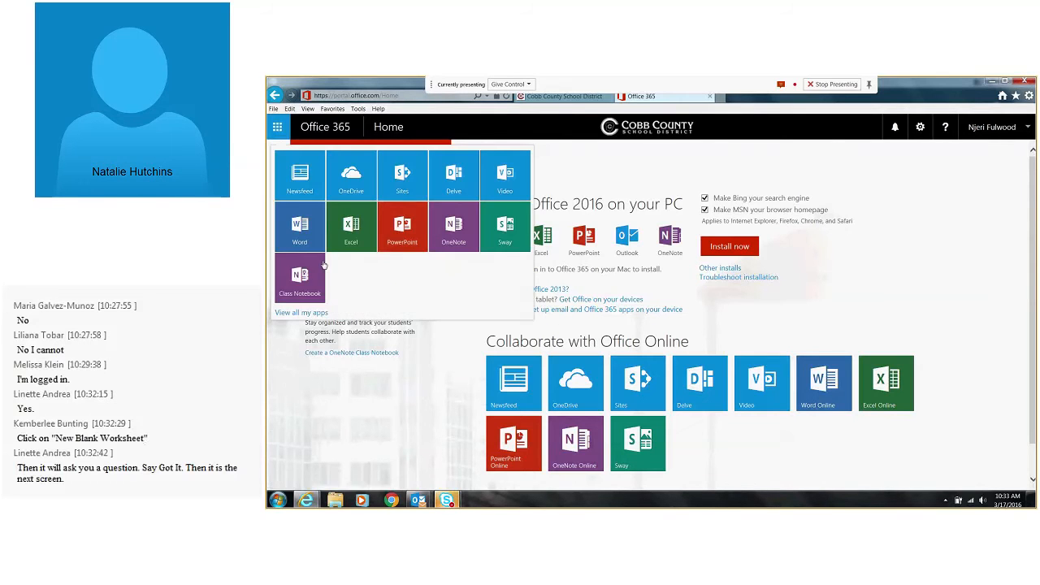
left_click(659, 161)
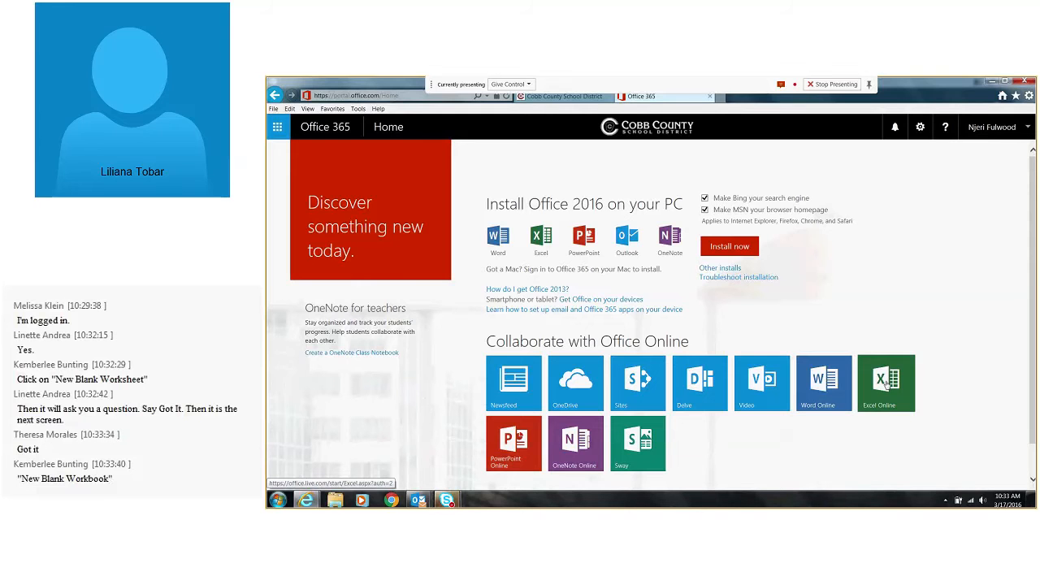
Close only the Office 365 tab and reopen Office 365 through the employee links on the Cobb County School District site
left_click(1026, 80)
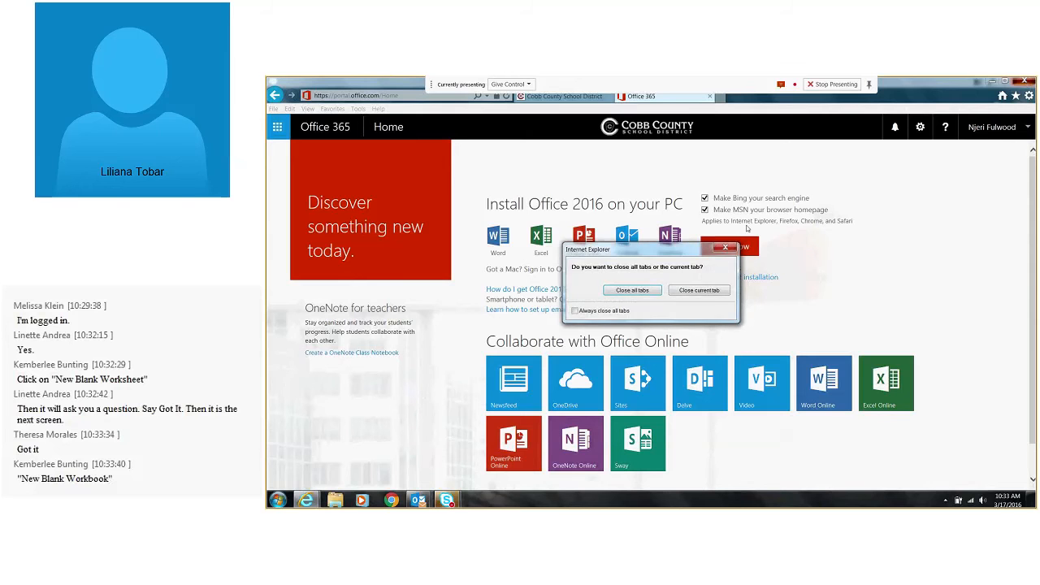
left_click(707, 291)
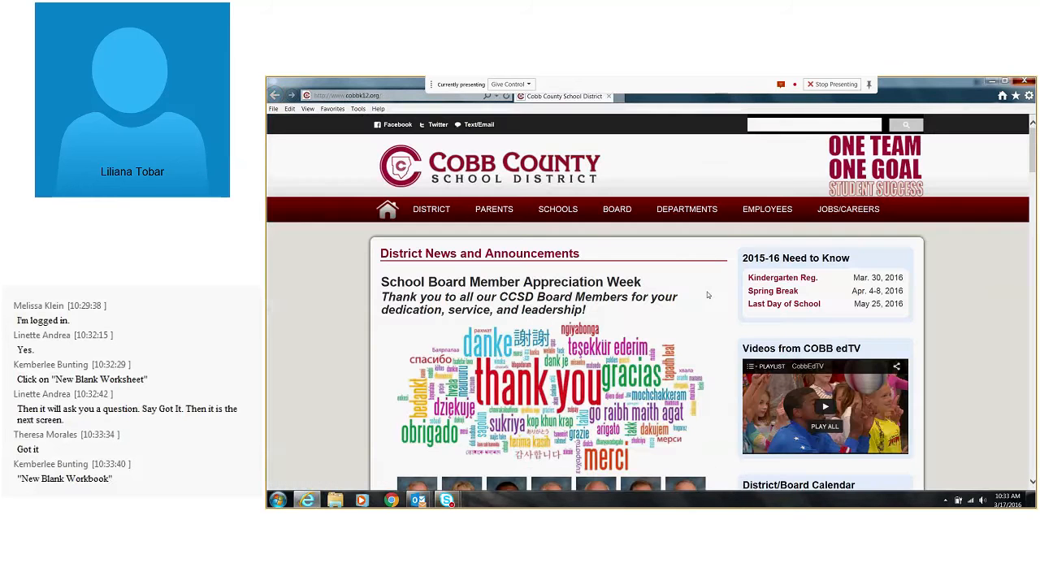
mouse_move(762, 218)
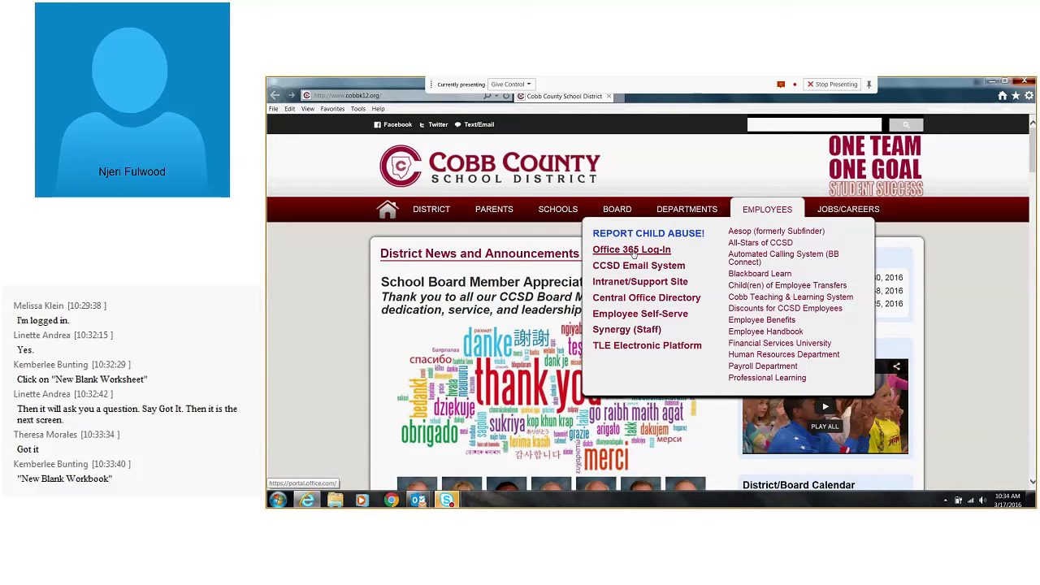
left_click(638, 250)
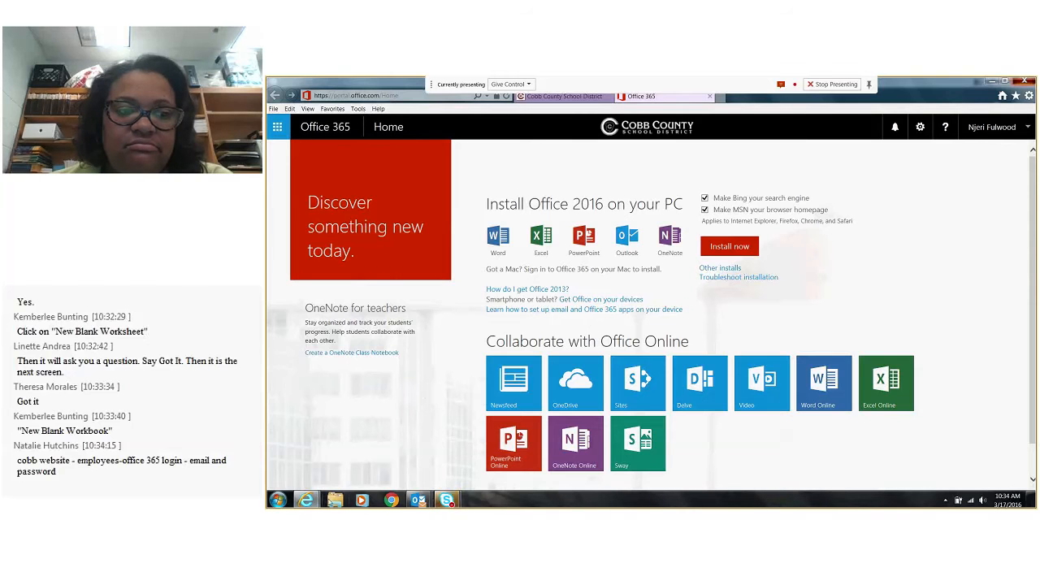
Open a new Windows Explorer window and browse the H: drive to the 2015-2016 folder inside Parent Liaison
right_click(334, 499)
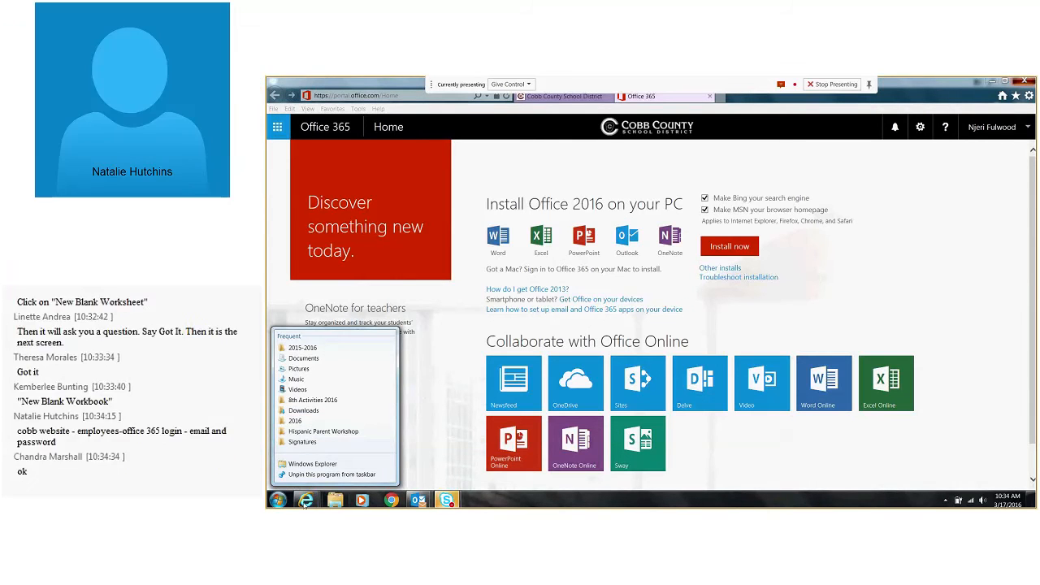
left_click(311, 463)
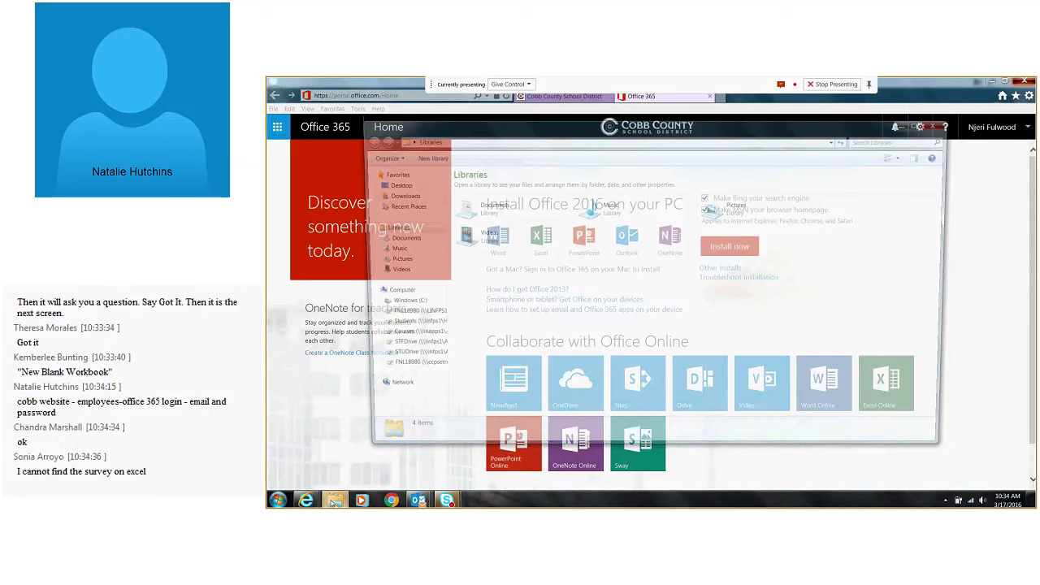
left_click(399, 313)
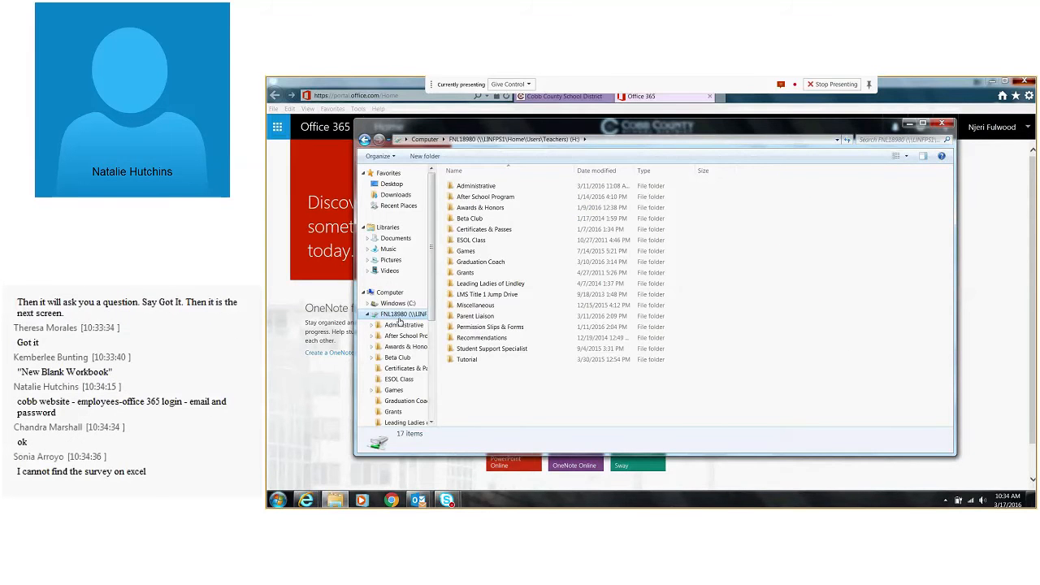
left_click(475, 317)
double_click(475, 318)
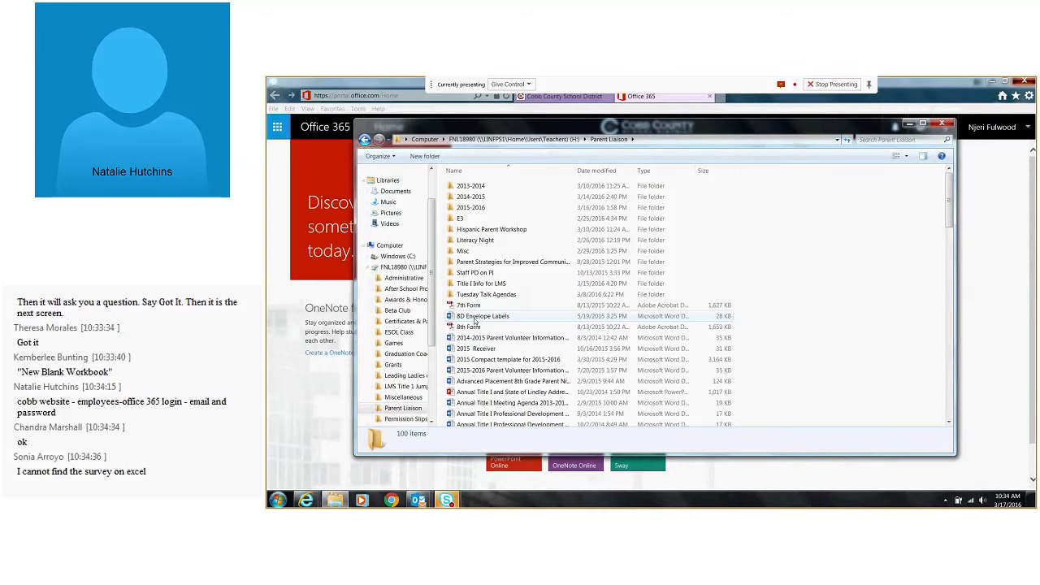
double_click(469, 207)
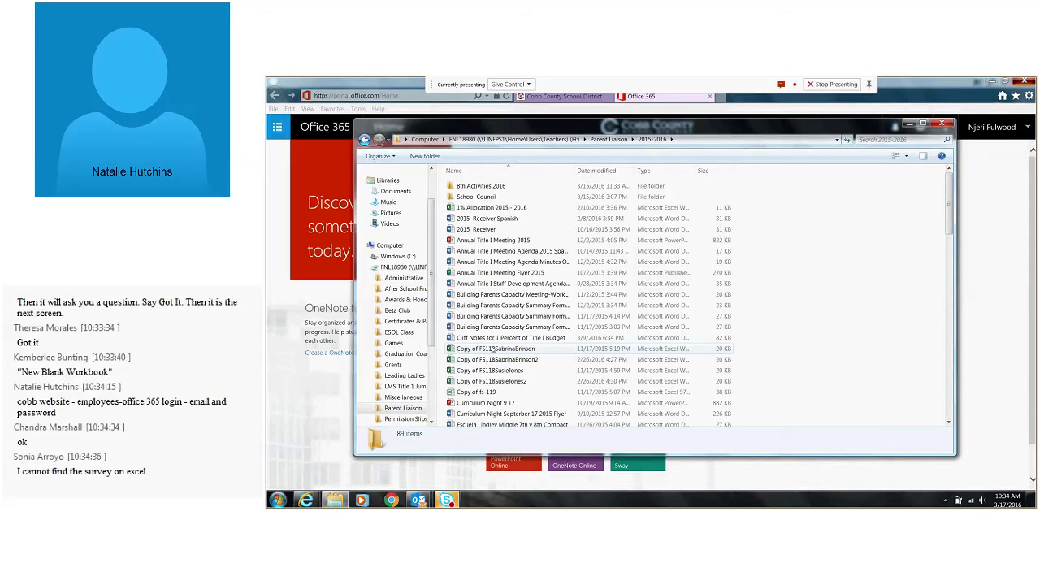
Search the 2015-2016 folder for "survey", open Lindley Middle School Title I Parent Involvement Survey 2016 in Word, and close its Navigation pane
scroll(493, 349, "down", 2)
scroll(506, 395, "up", 2)
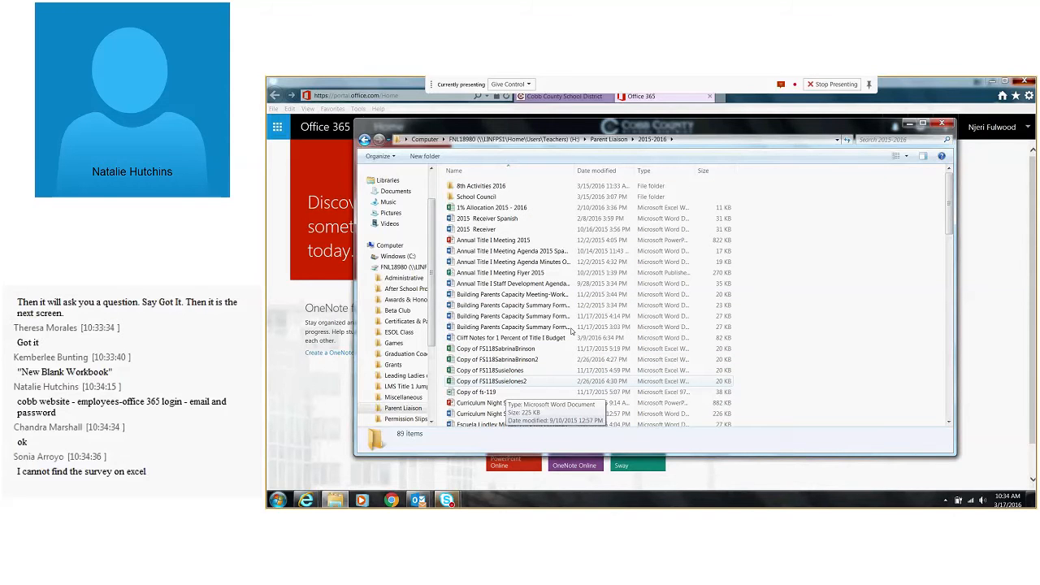
left_click(892, 140)
type("survey")
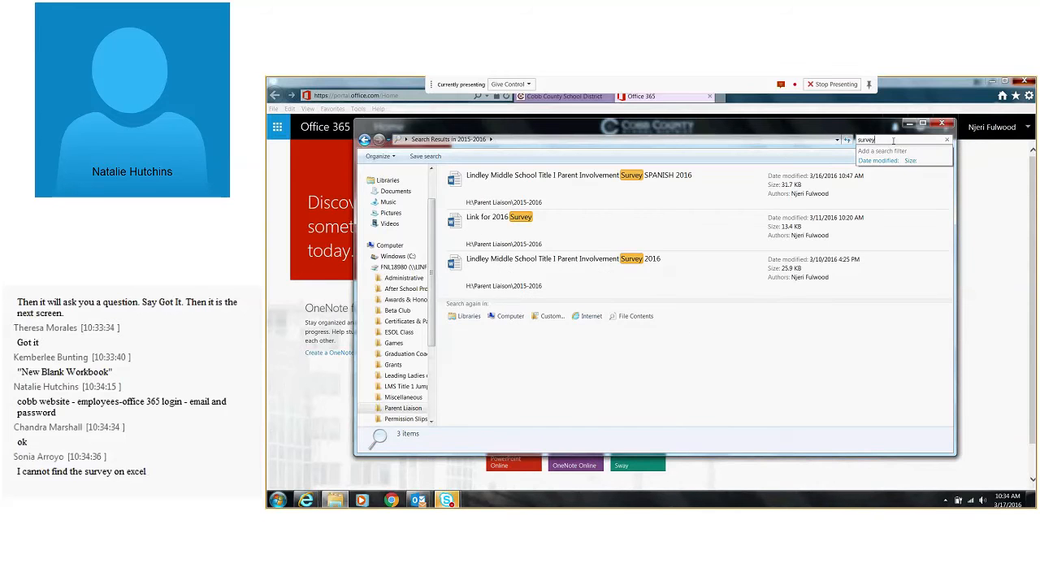
double_click(586, 257)
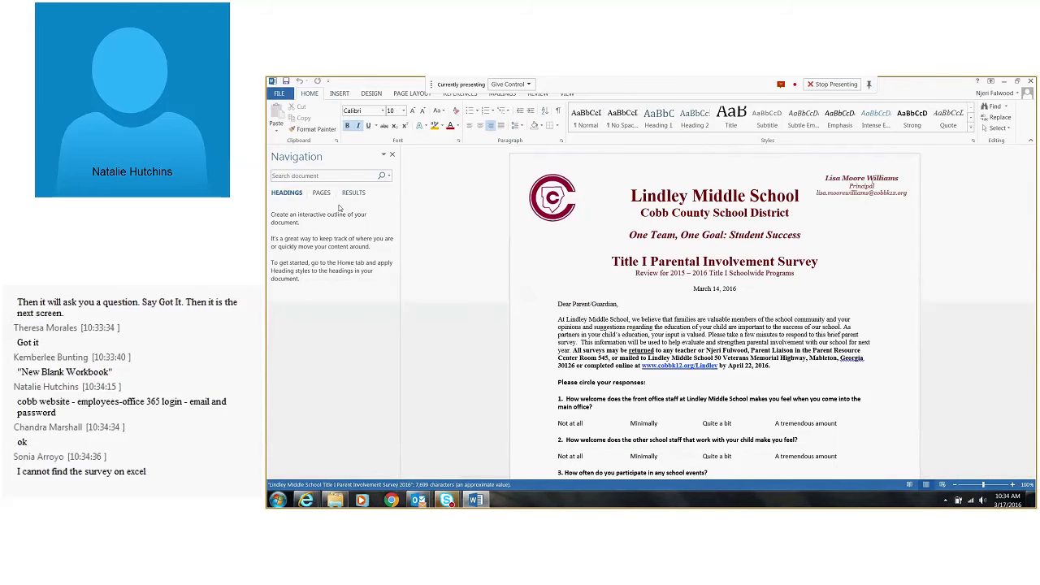
left_click(392, 154)
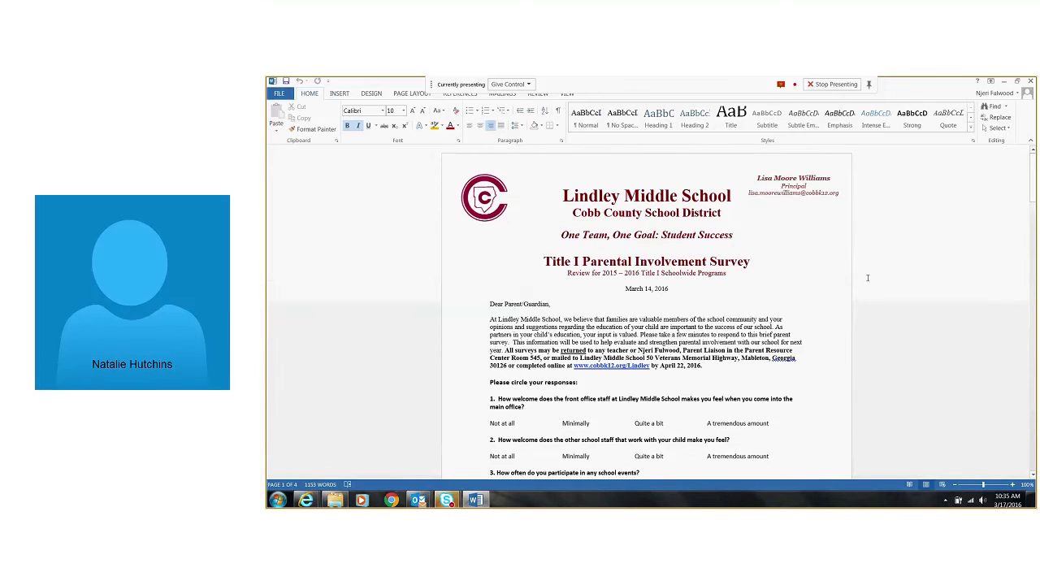
Minimize the Word survey, start Excel Online from the Office 365 home page, and create a new blank workbook
left_click(1004, 83)
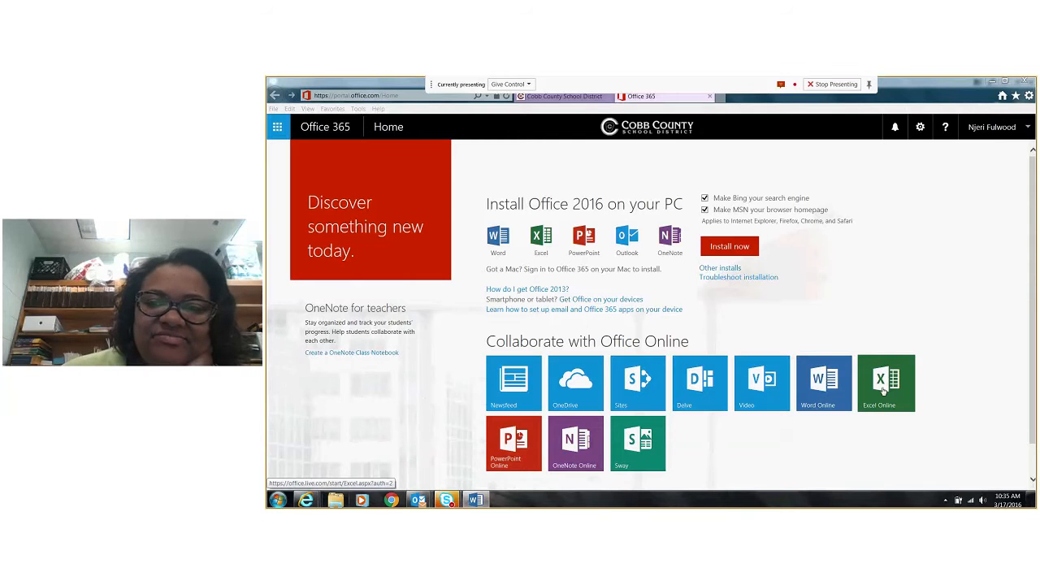
left_click(884, 391)
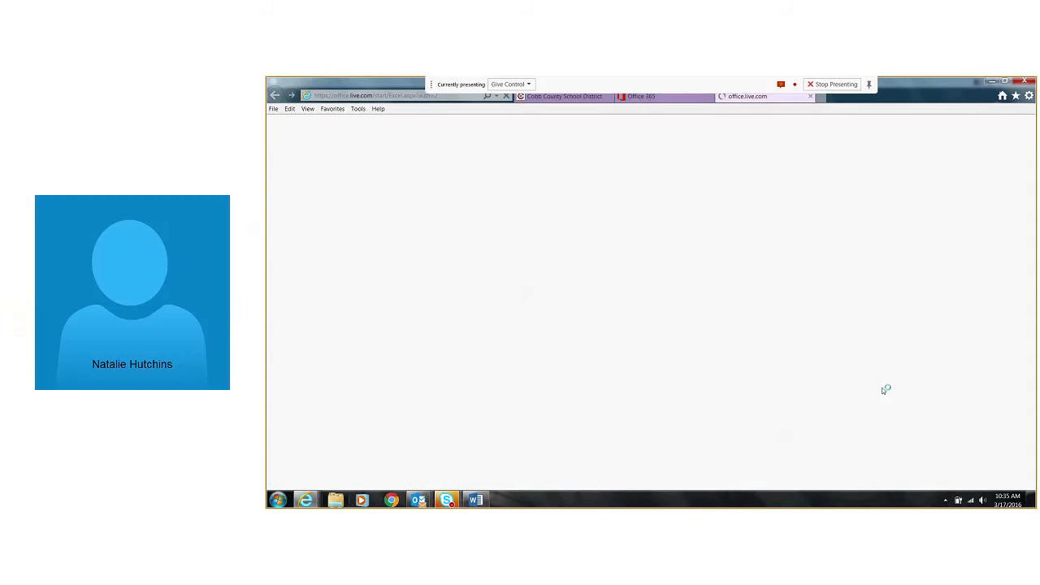
left_click(470, 216)
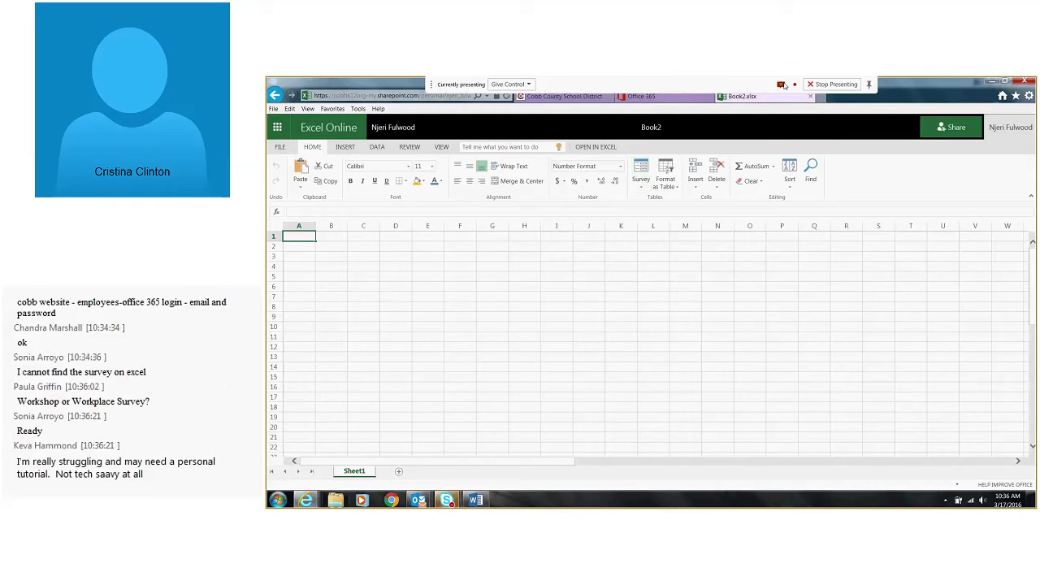
Check the Skype meeting window, return to the Book2.xlsx workbook in Internet Explorer, and open a new blank survey form
left_click(782, 84)
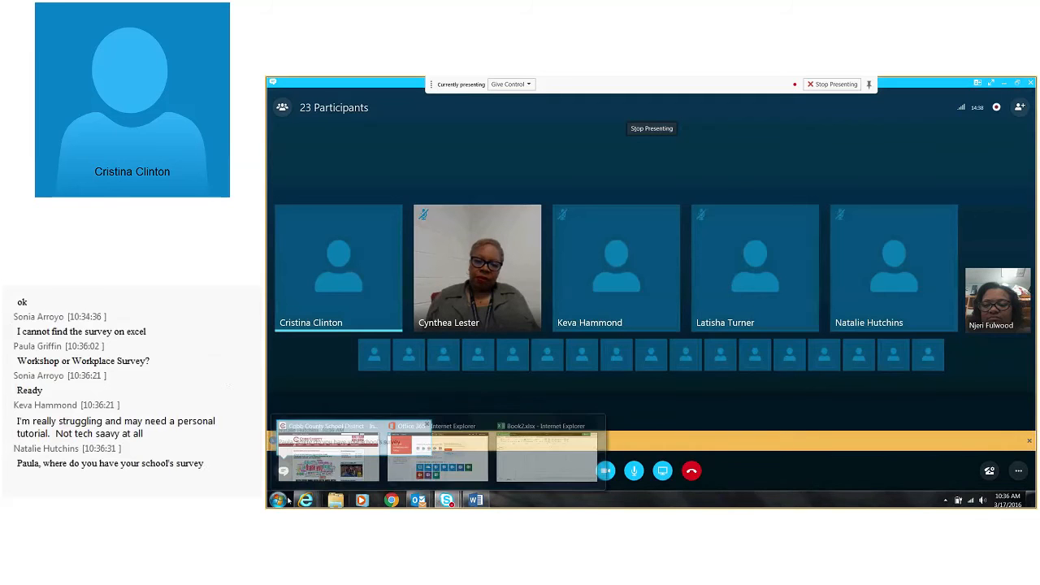
left_click(546, 455)
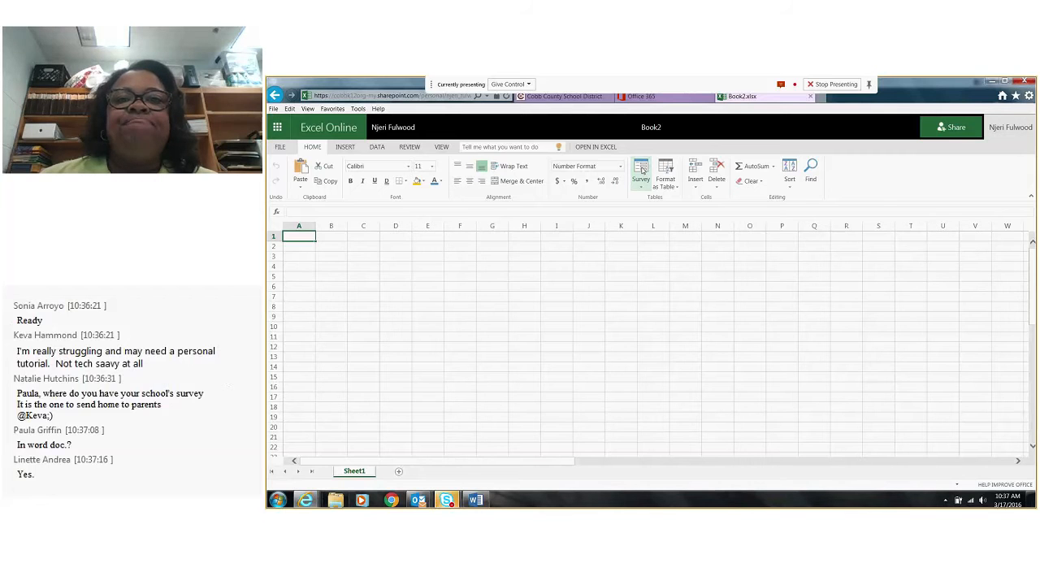
left_click(642, 170)
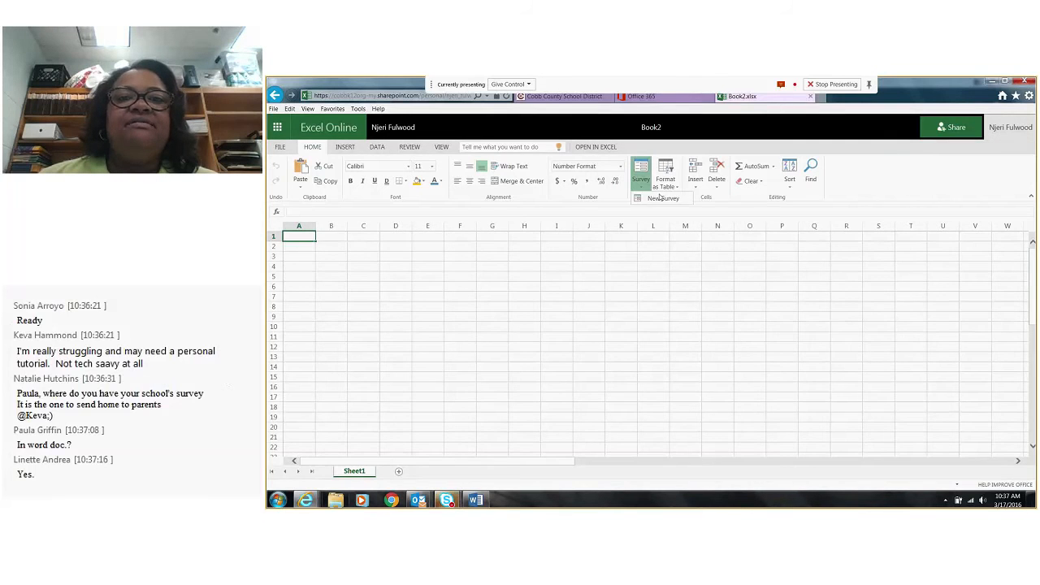
left_click(659, 198)
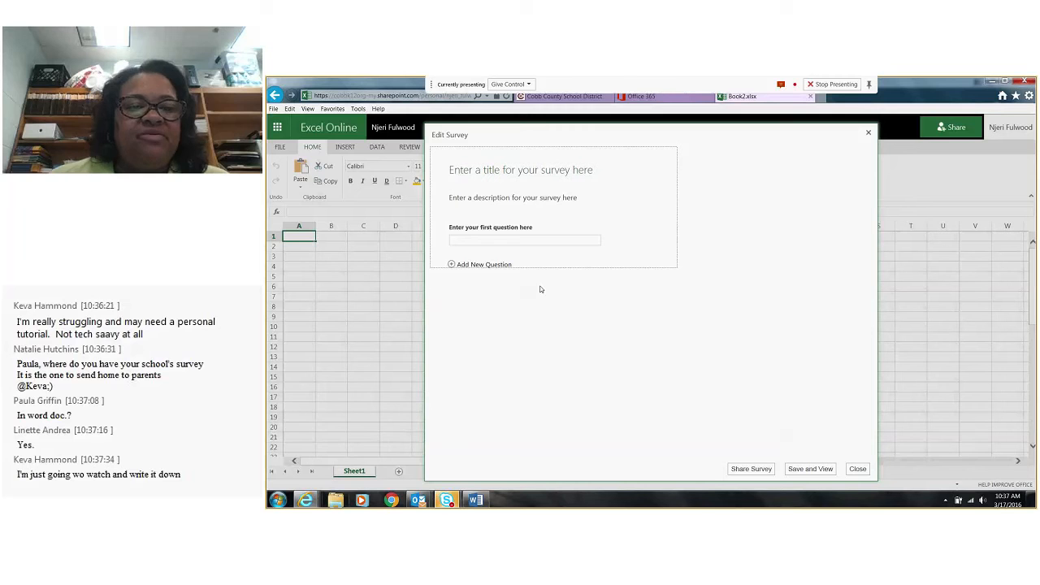
Switch to the Word survey and copy its heading from "Lindley Middle School" through the date "March 14, 2016"
left_click(477, 503)
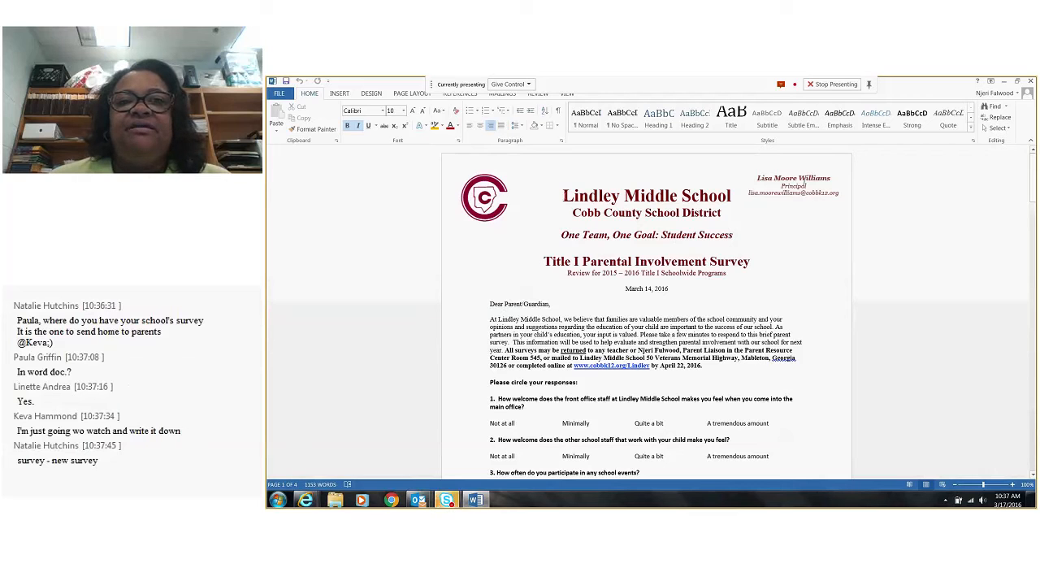
left_click_drag(562, 195, 680, 282)
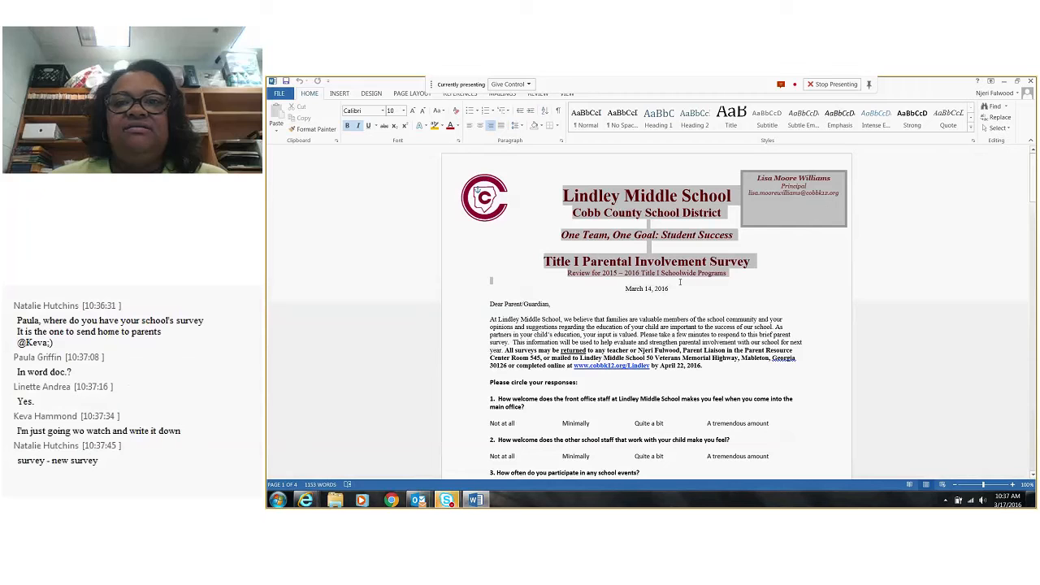
left_click(646, 246)
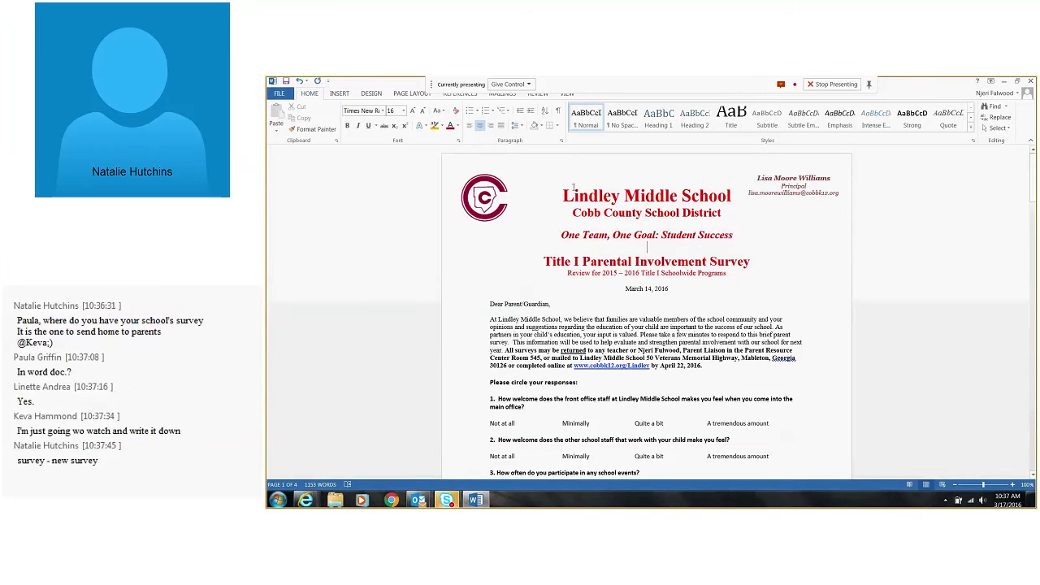
left_click_drag(566, 195, 752, 262)
left_click(753, 261)
left_click_drag(562, 195, 729, 288)
key("ctrl+c")
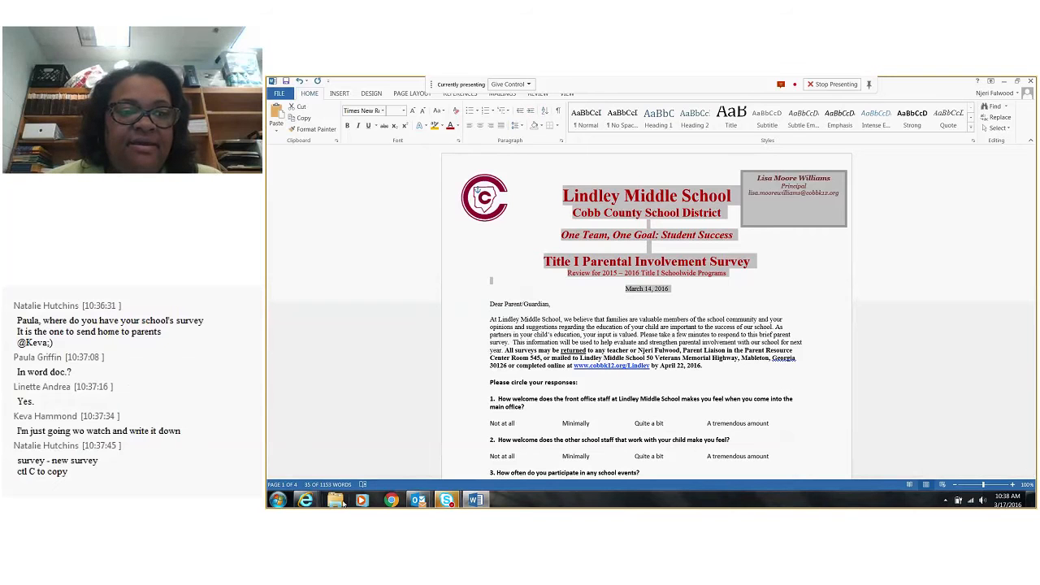
Return to the Book2.xlsx survey form in Internet Explorer and replace the title placeholder with the copied heading
left_click(305, 502)
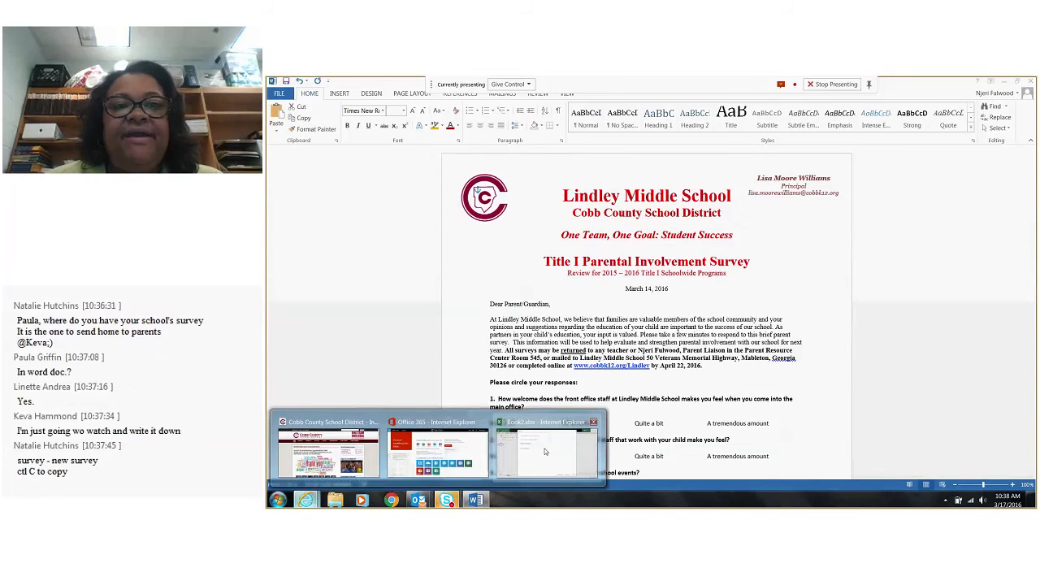
left_click(545, 452)
left_click(496, 173)
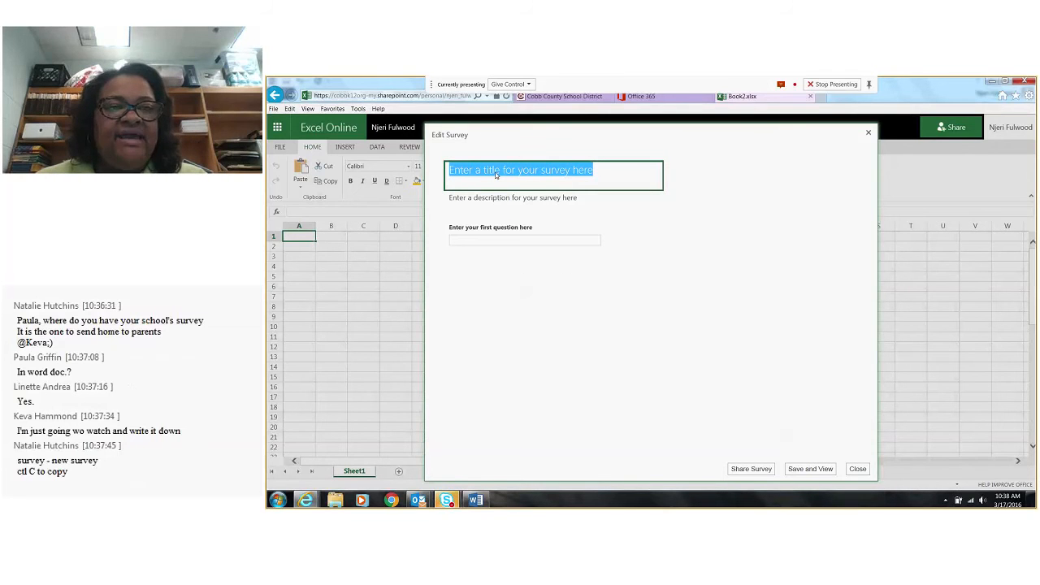
key("ctrl+v")
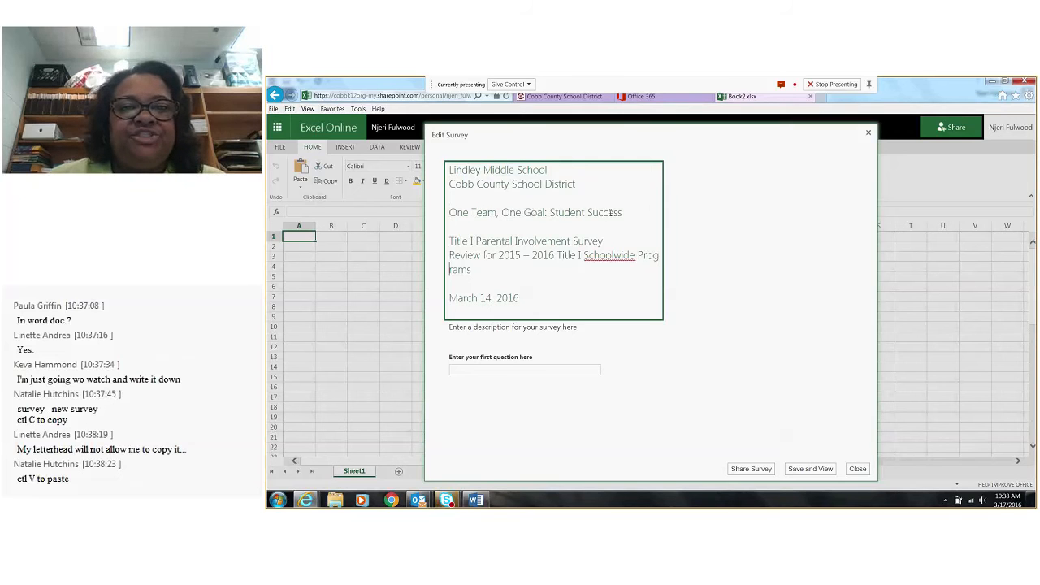
Change "Schoolwide" to "School-wide" in the survey title's review line
left_click(614, 255)
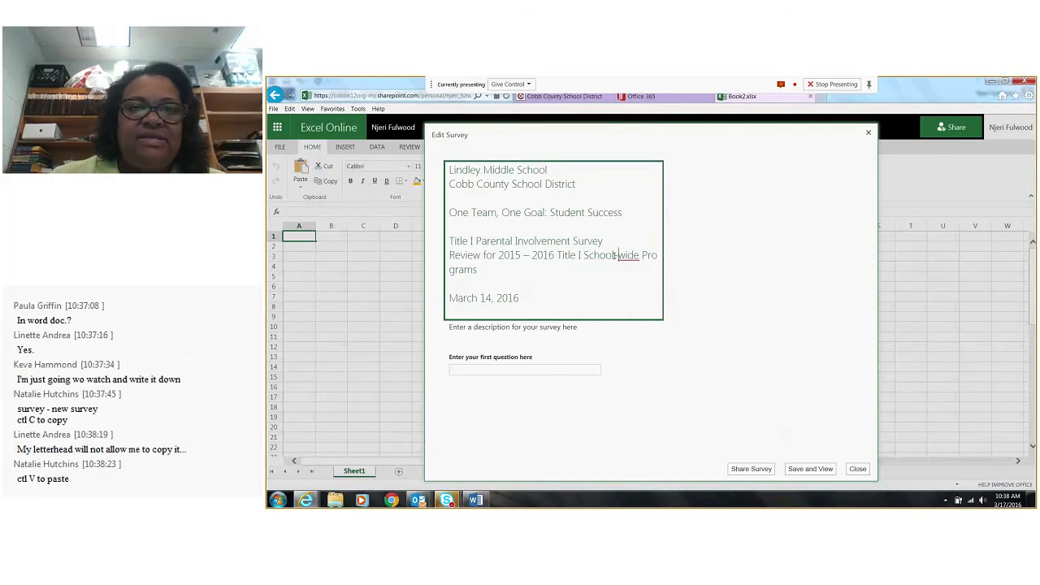
key("BackSpace")
type("-")
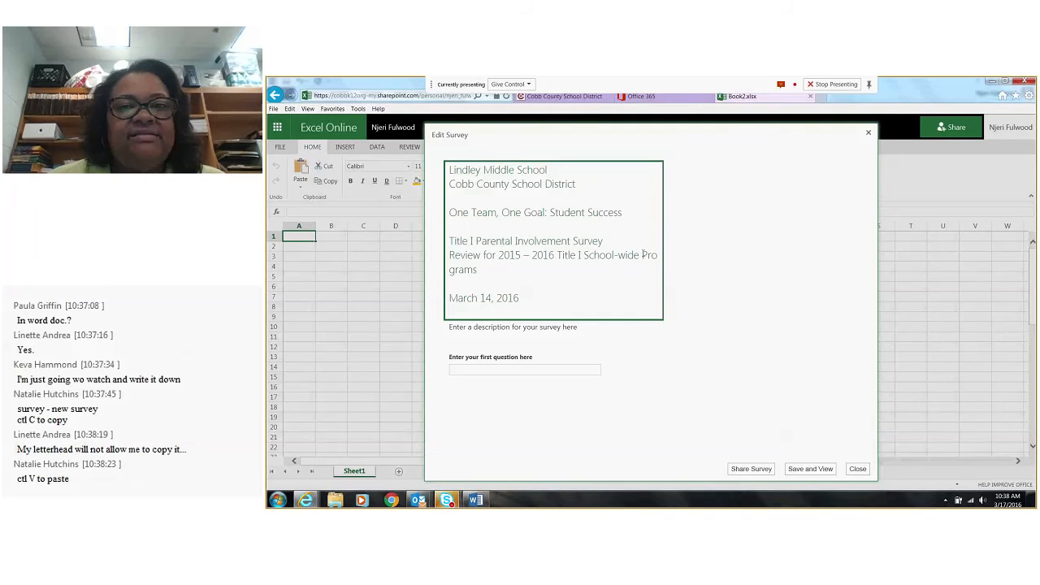
left_click(531, 301)
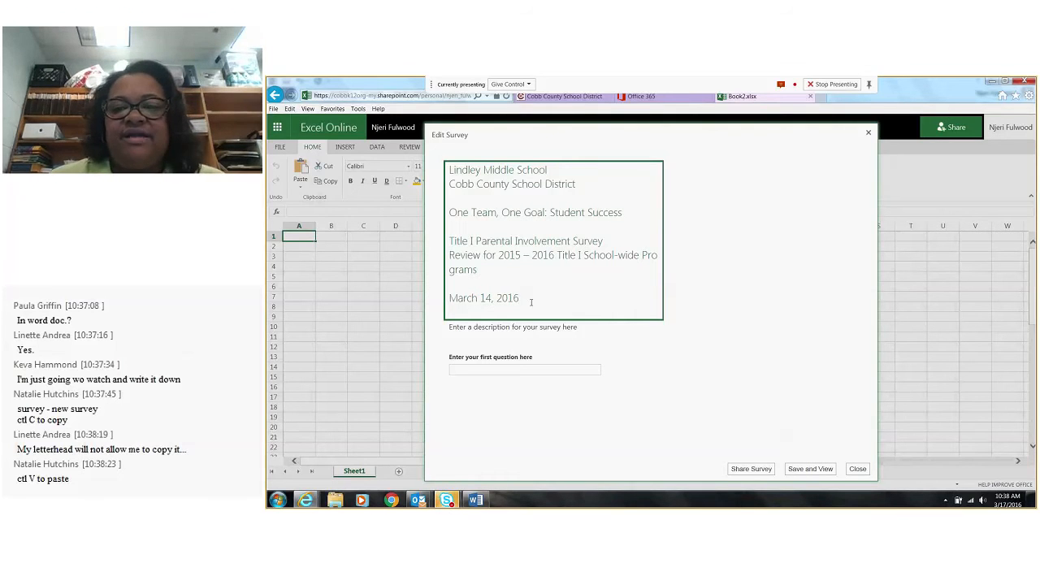
Select the survey's description placeholder, switch to the Word survey, and copy the letter from "Dear Parent/Guardian" through "April 22, 2016."
left_click(516, 337)
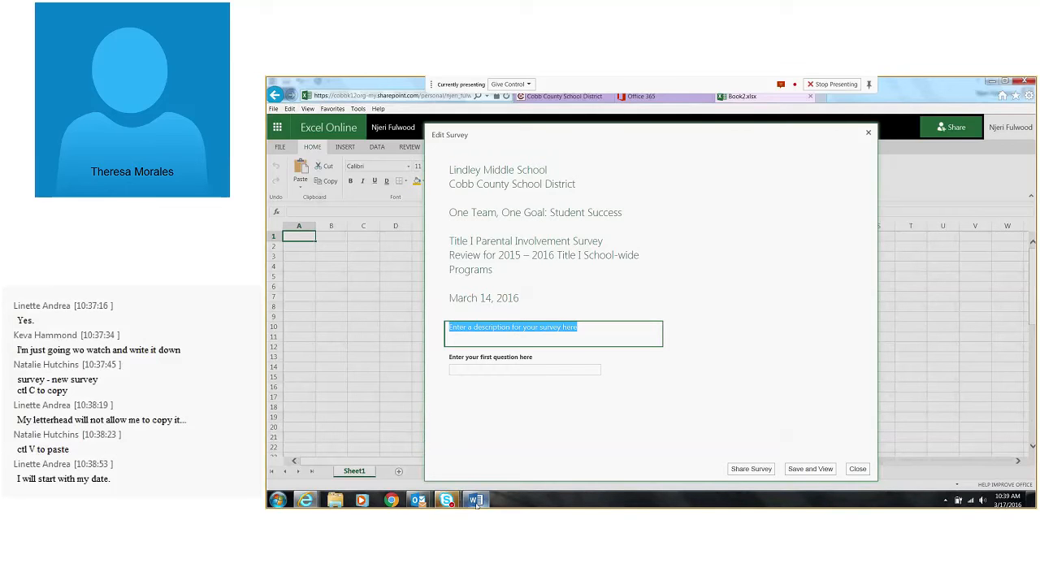
mouse_move(478, 504)
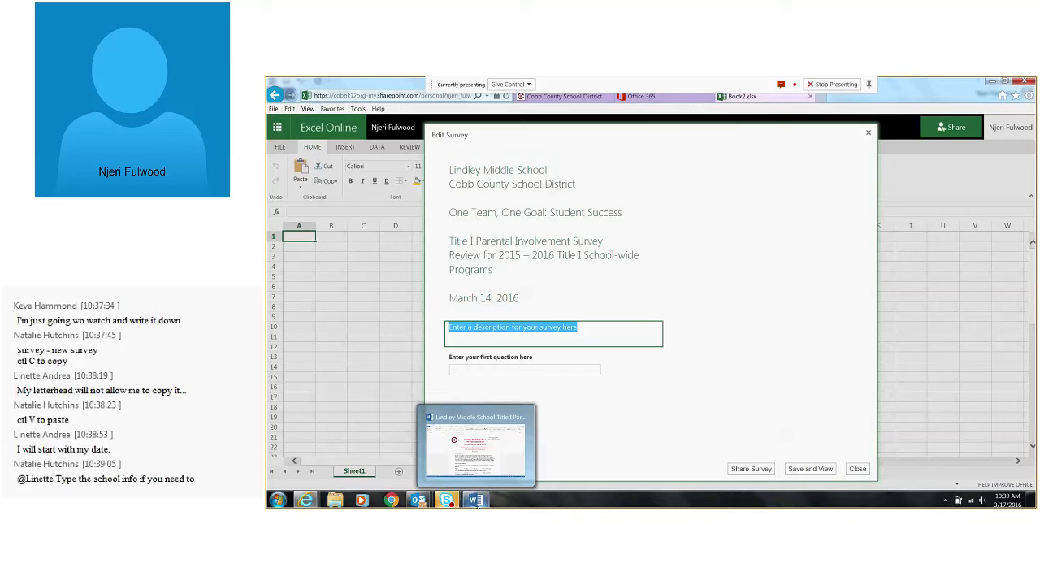
mouse_move(304, 503)
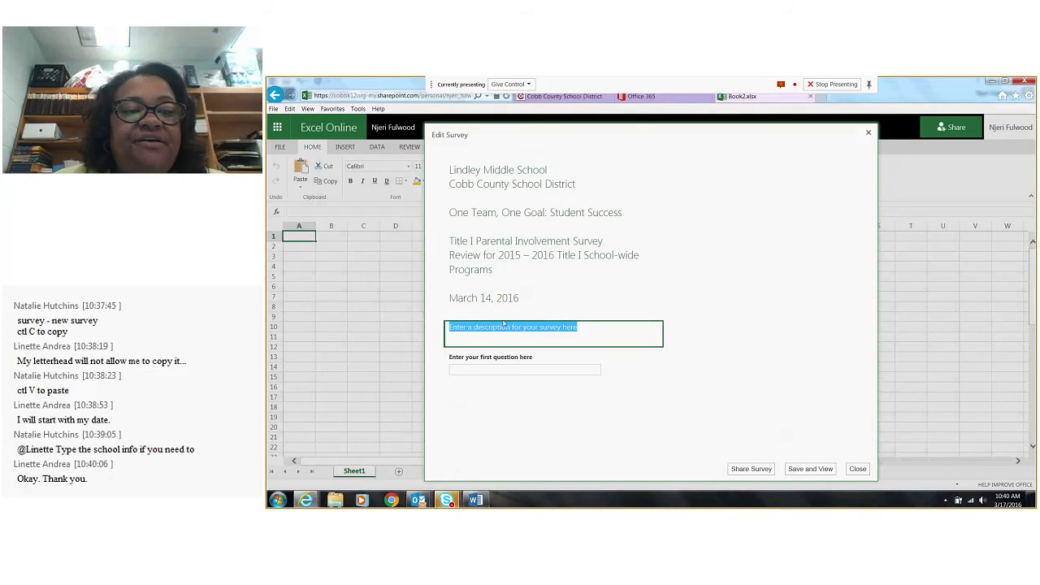
left_click(477, 501)
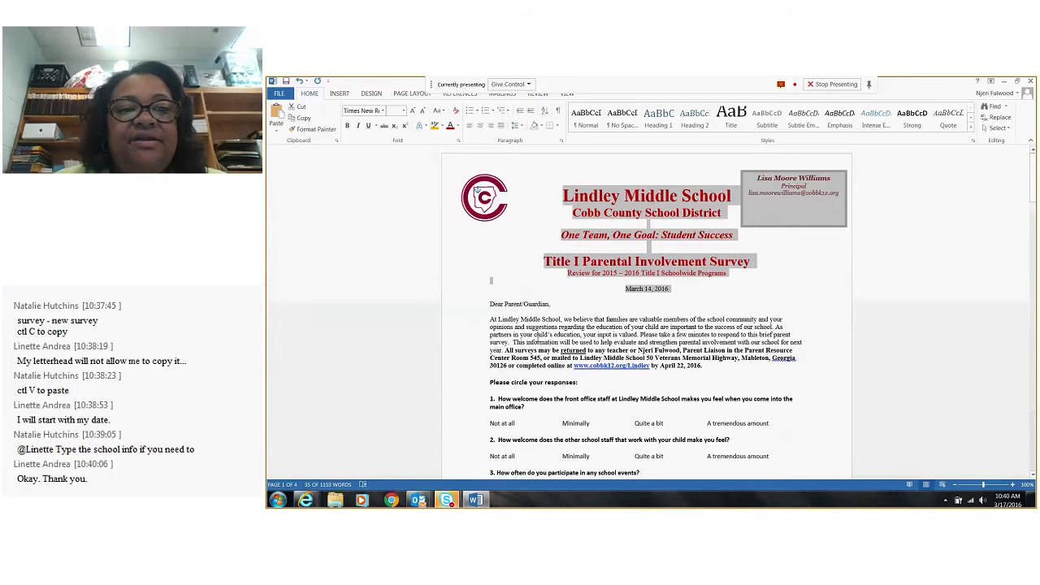
left_click_drag(490, 304, 703, 366)
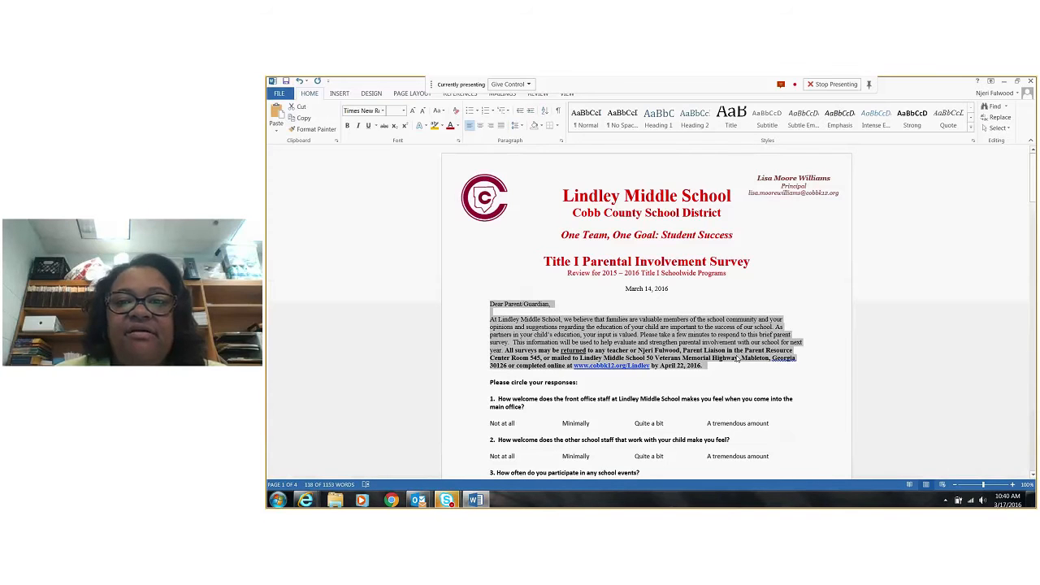
right_click(738, 360)
left_click(753, 186)
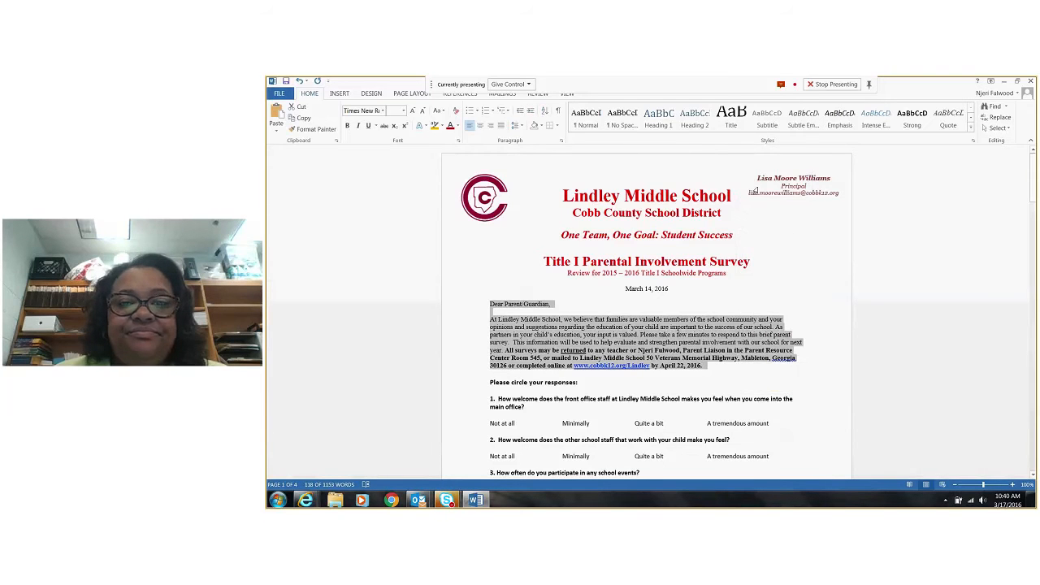
Return to the Book2.xlsx survey form in Internet Explorer and replace the description placeholder with the copied parent letter
left_click(305, 501)
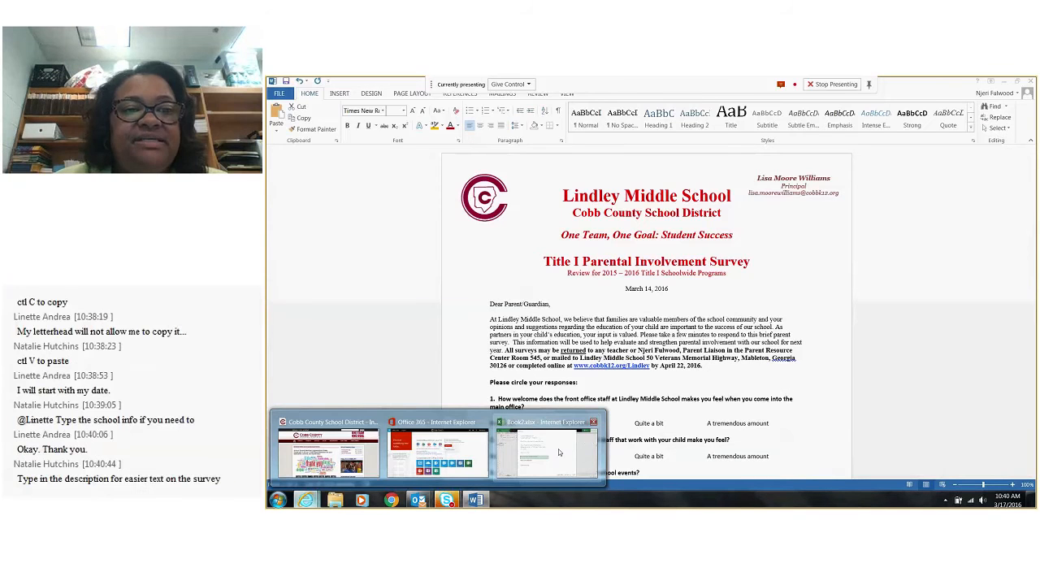
left_click(558, 448)
right_click(452, 329)
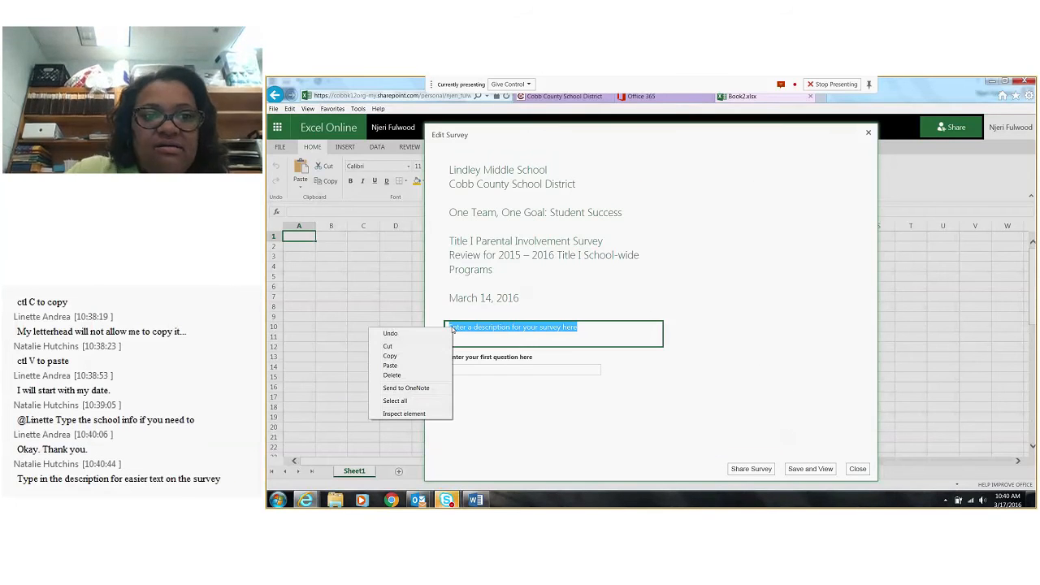
left_click(390, 365)
key("Return")
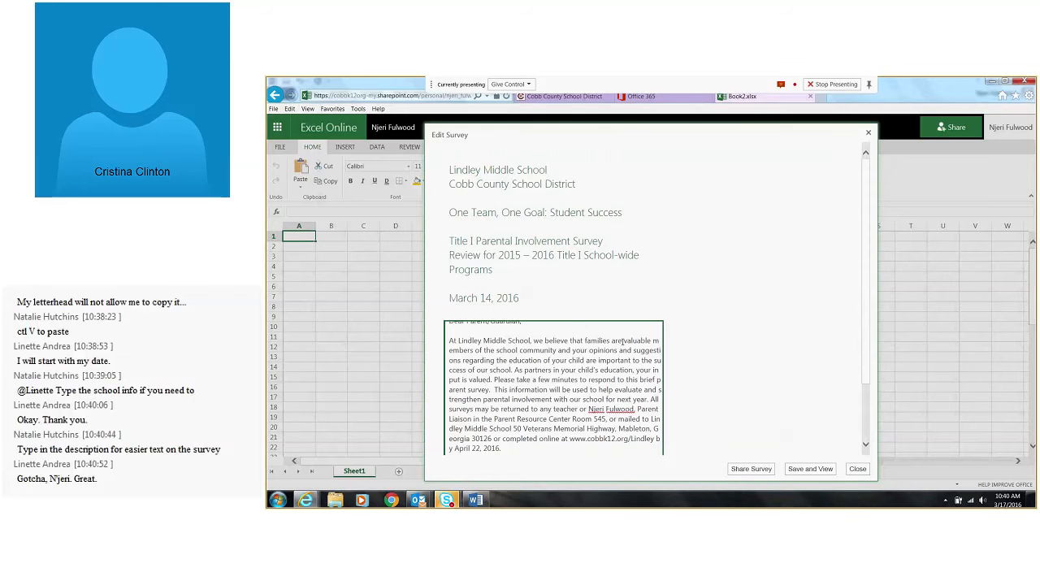
Review the survey form's title, description and first question fields, opening each one for editing
scroll(623, 342, "down", 2)
left_click(463, 419)
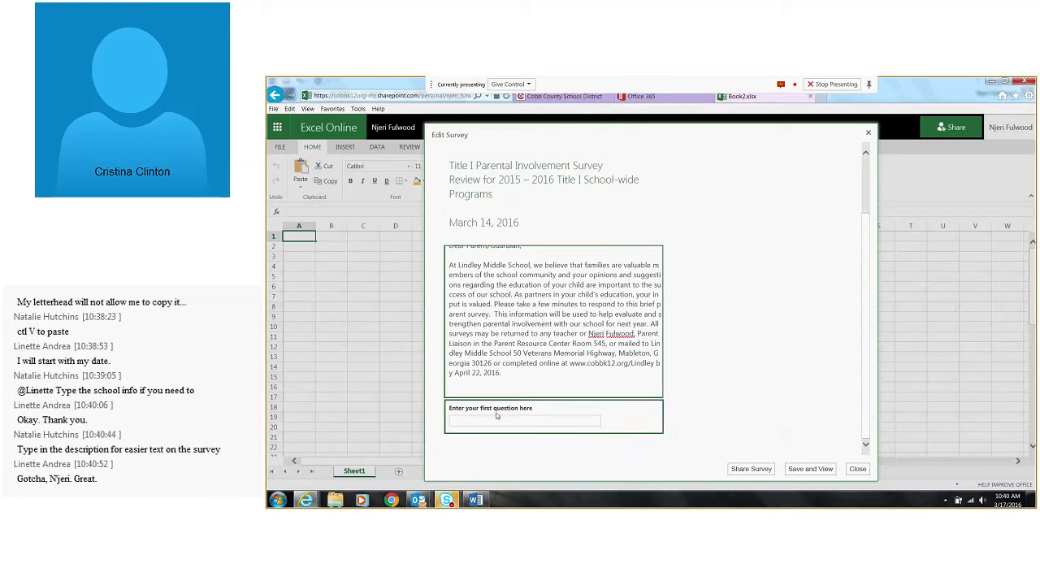
left_click(463, 419)
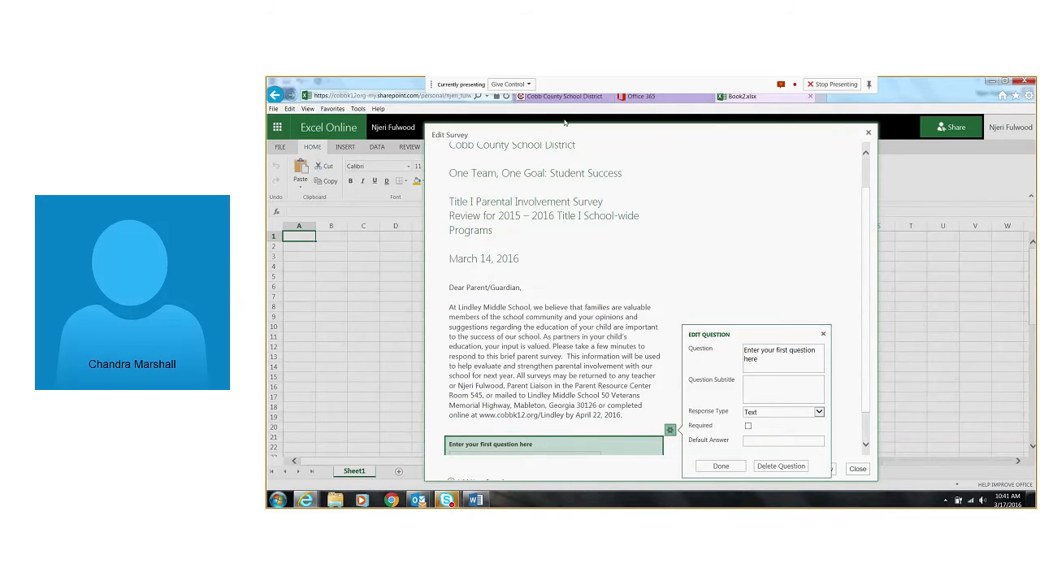
scroll(561, 211, "up", 1)
left_click(596, 273)
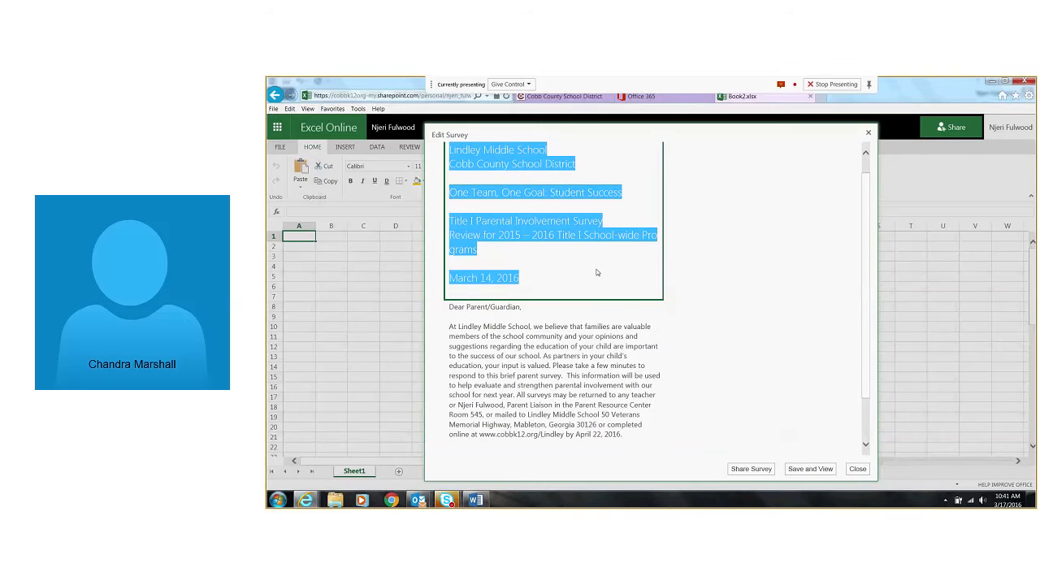
key("Tab")
left_click(570, 234)
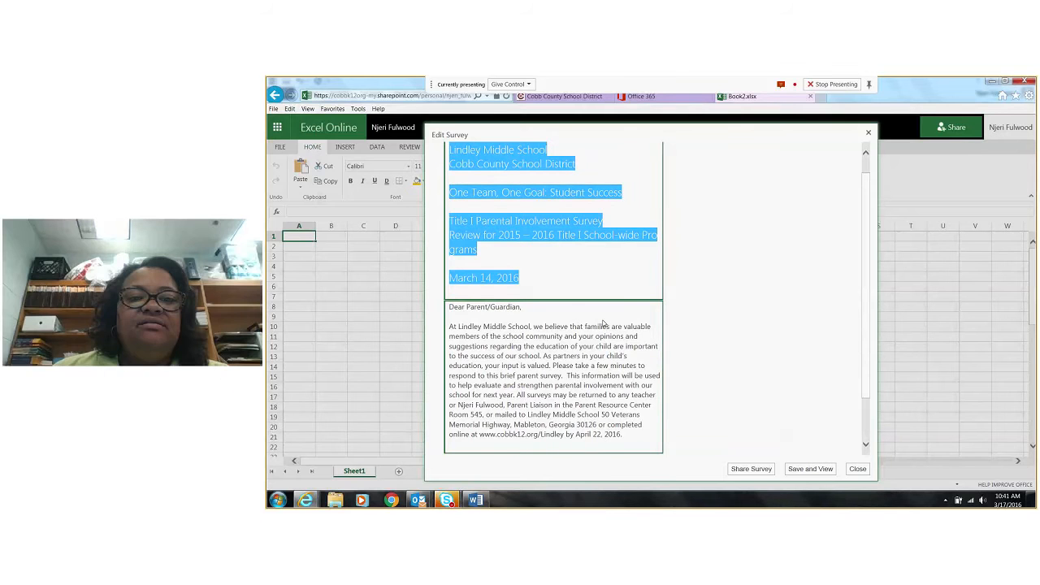
left_click(557, 336)
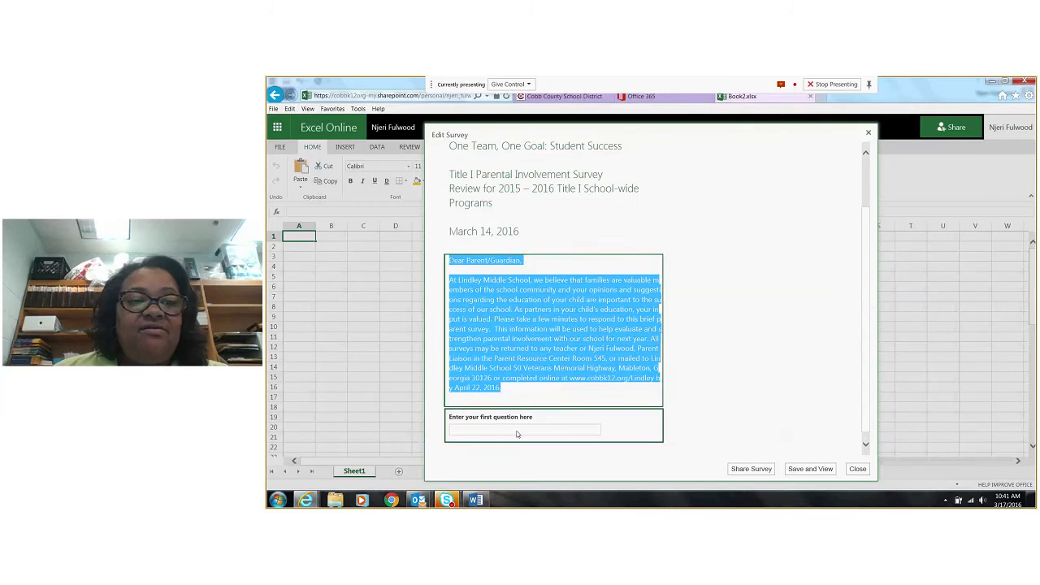
left_click(561, 424)
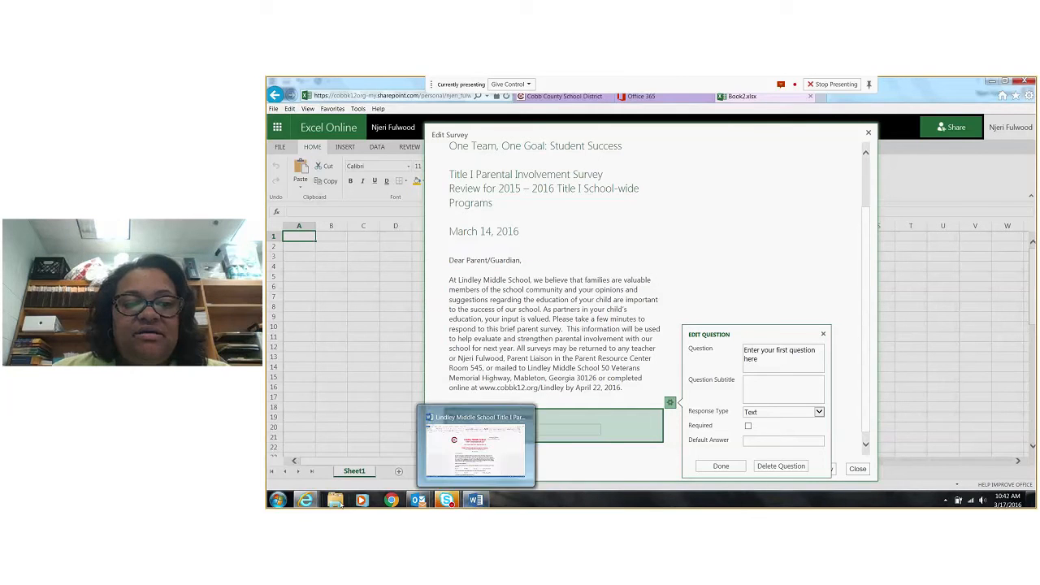
Switch to the Word survey and copy the text of question 1 about feeling welcomed by the front office staff, without its number
mouse_move(324, 488)
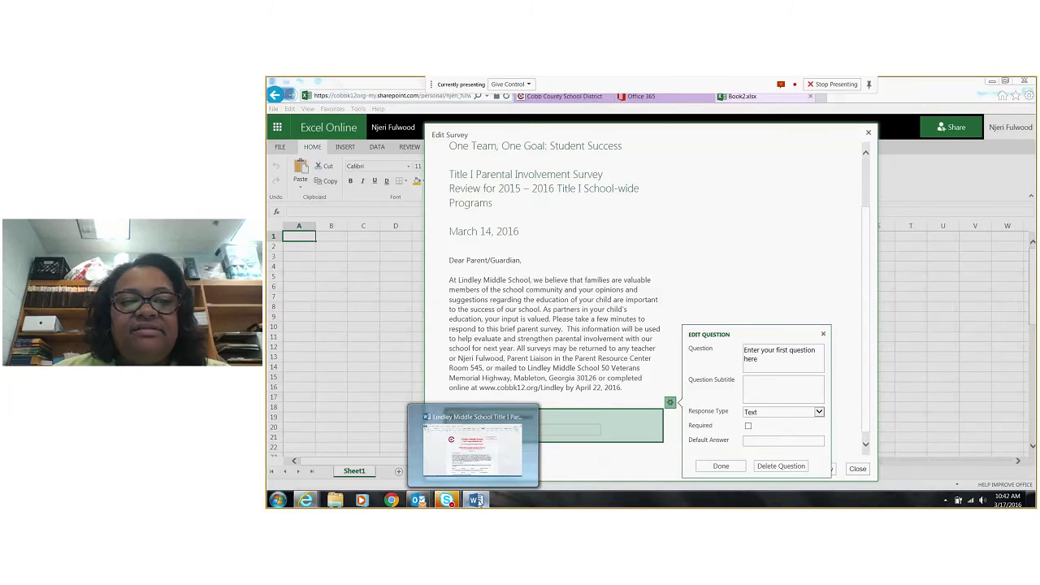
left_click(477, 501)
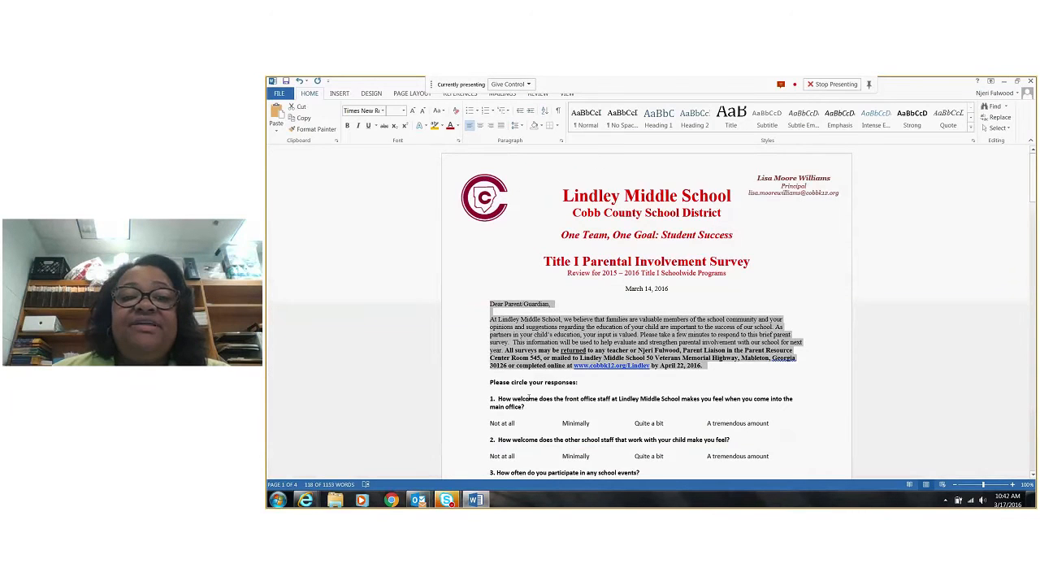
scroll(529, 396, "down", 2)
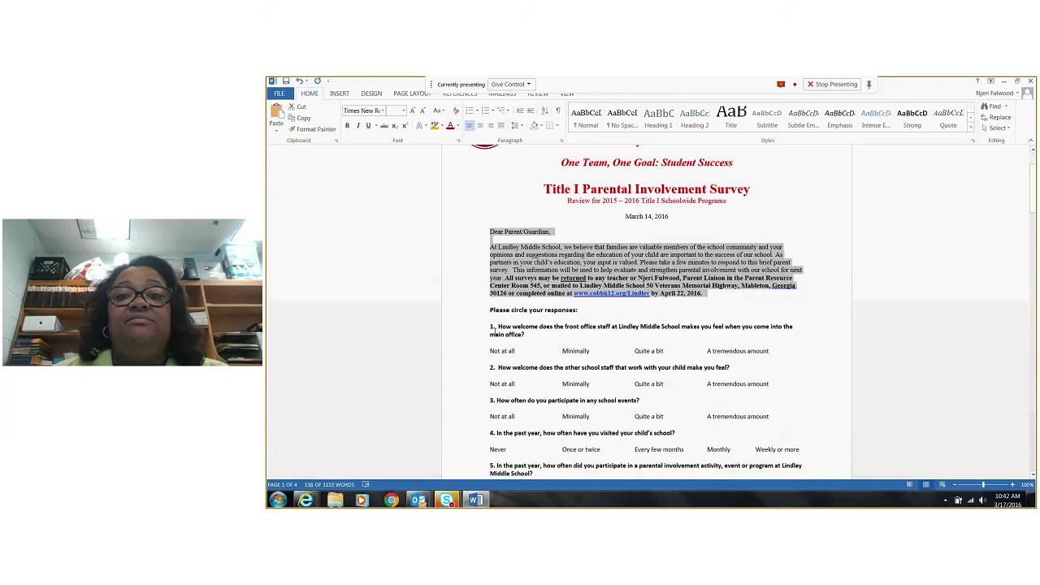
left_click_drag(493, 328, 544, 337)
left_click(511, 333)
left_click(547, 338)
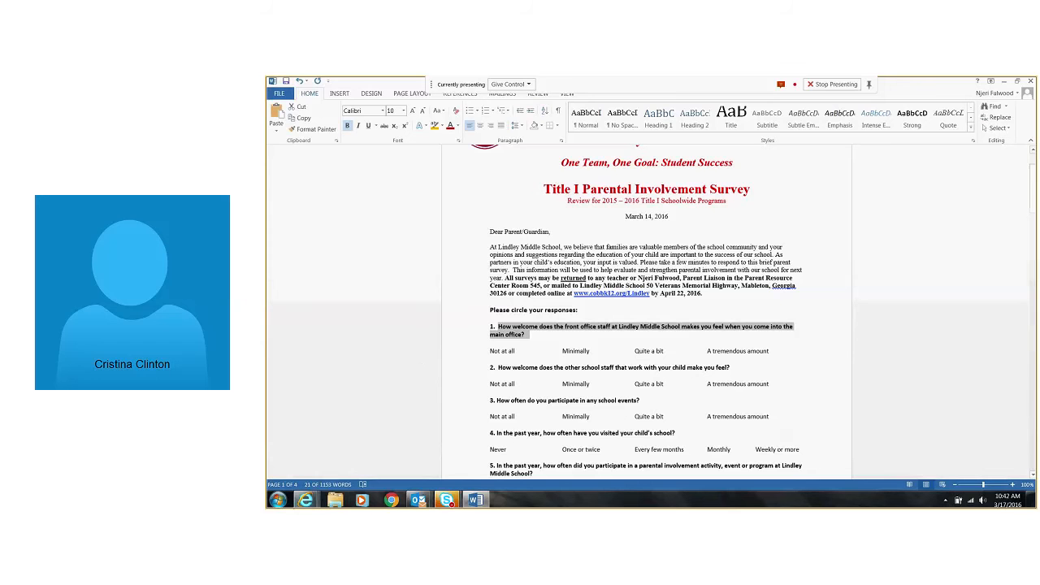
Back in the Book2.xlsx survey form, replace the first question's placeholder with the copied question and set its response type to Choice
left_click(305, 499)
left_click(536, 460)
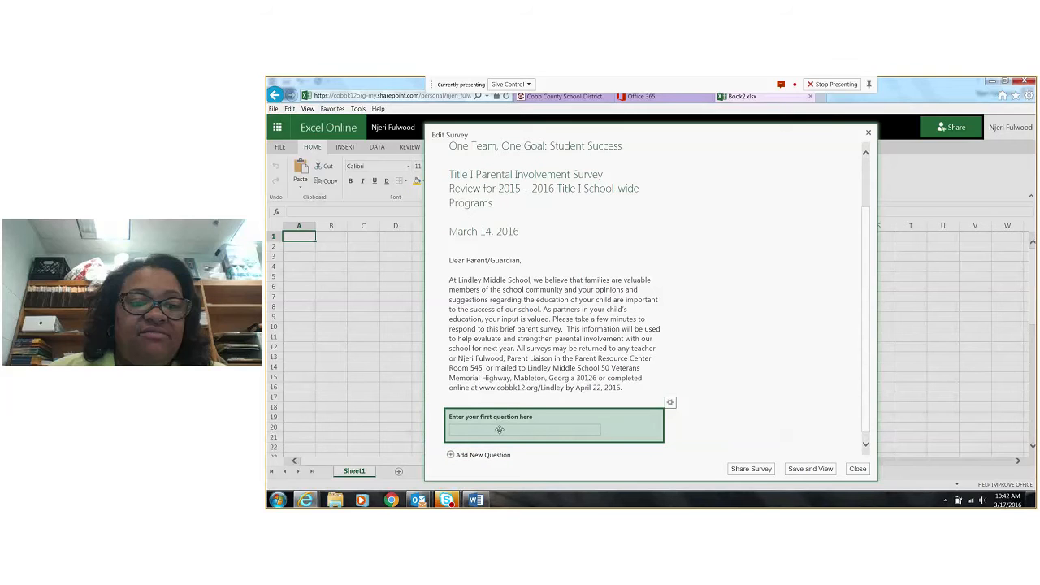
scroll(533, 423, "down", 1)
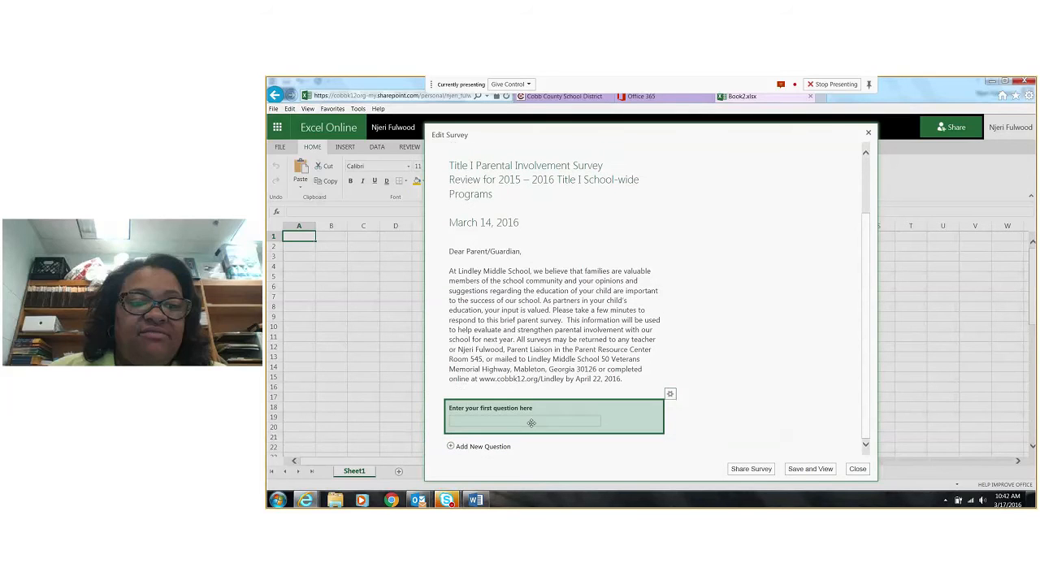
left_click(670, 394)
triple_click(745, 347)
key("ctrl+v")
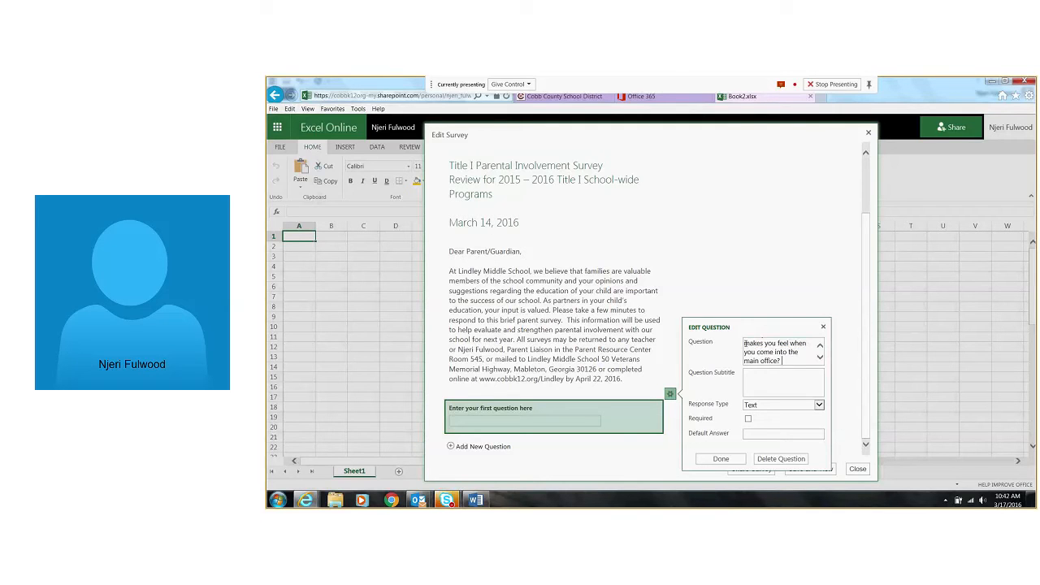
left_click(819, 405)
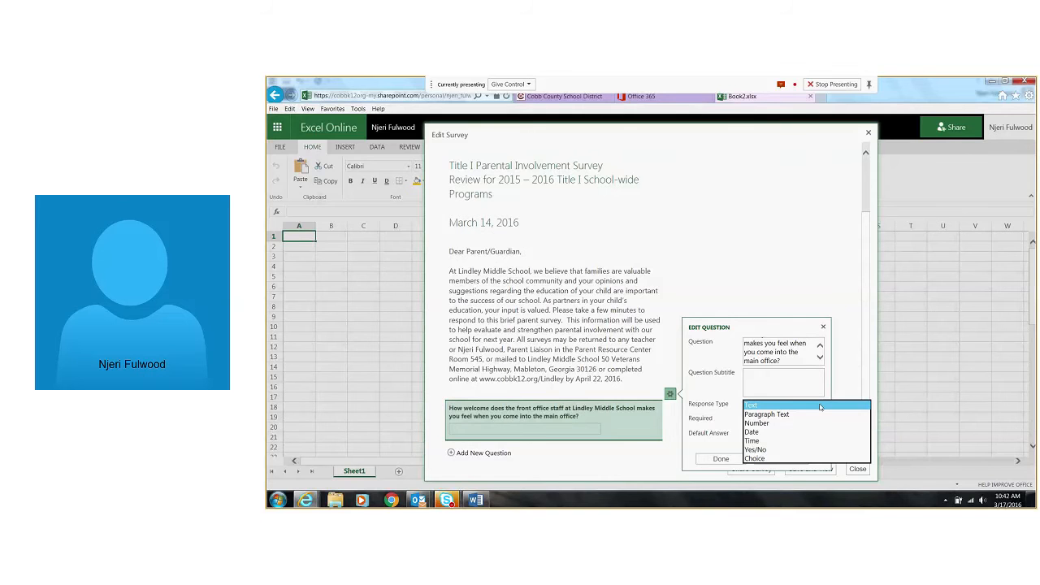
left_click(775, 463)
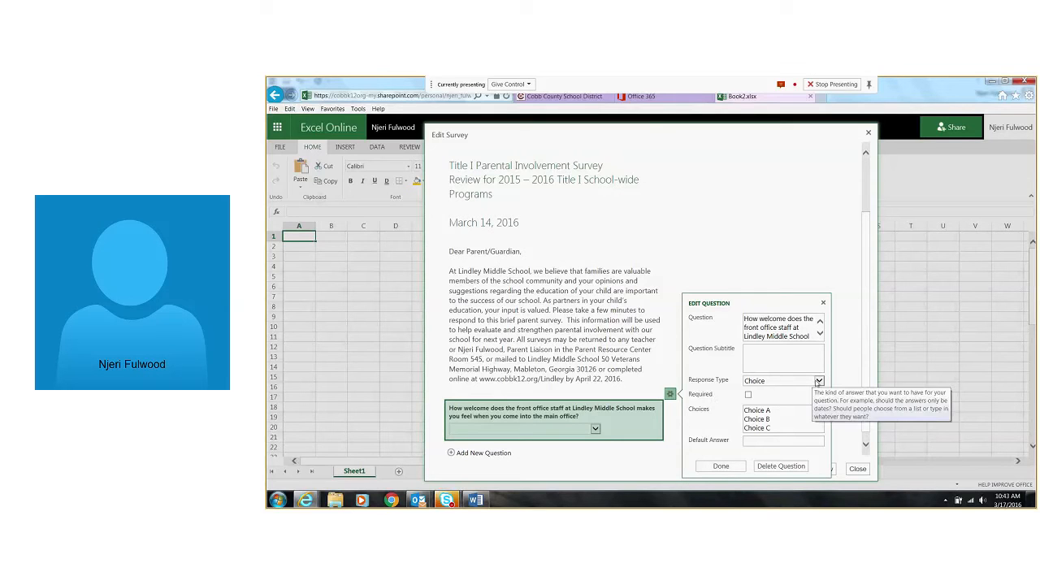
Select the question's placeholder choices, switch to the Word survey, and copy question 1's answers from "Not at all" through "A tremendous amount"
left_click(770, 415)
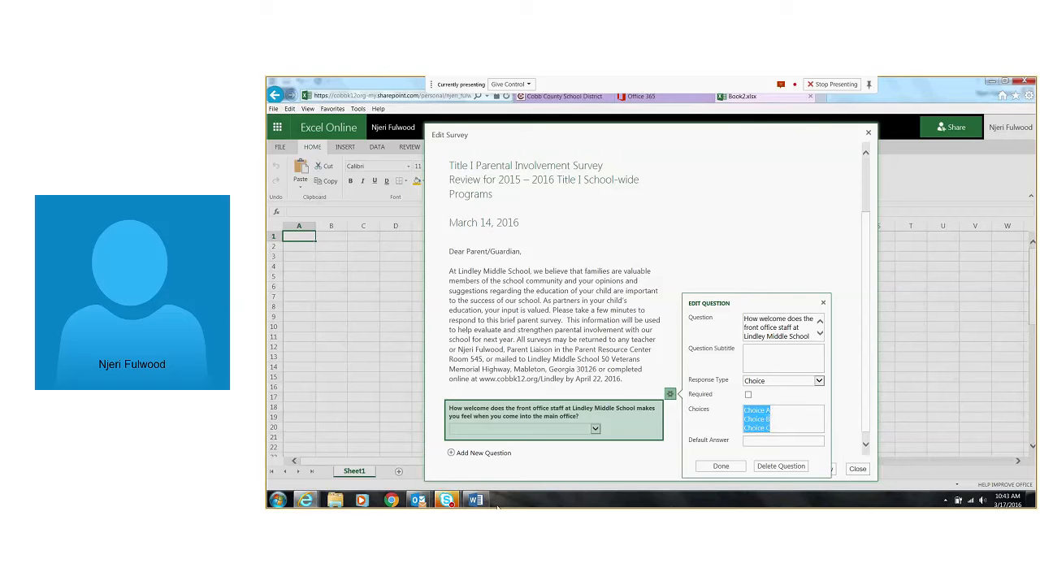
mouse_move(479, 499)
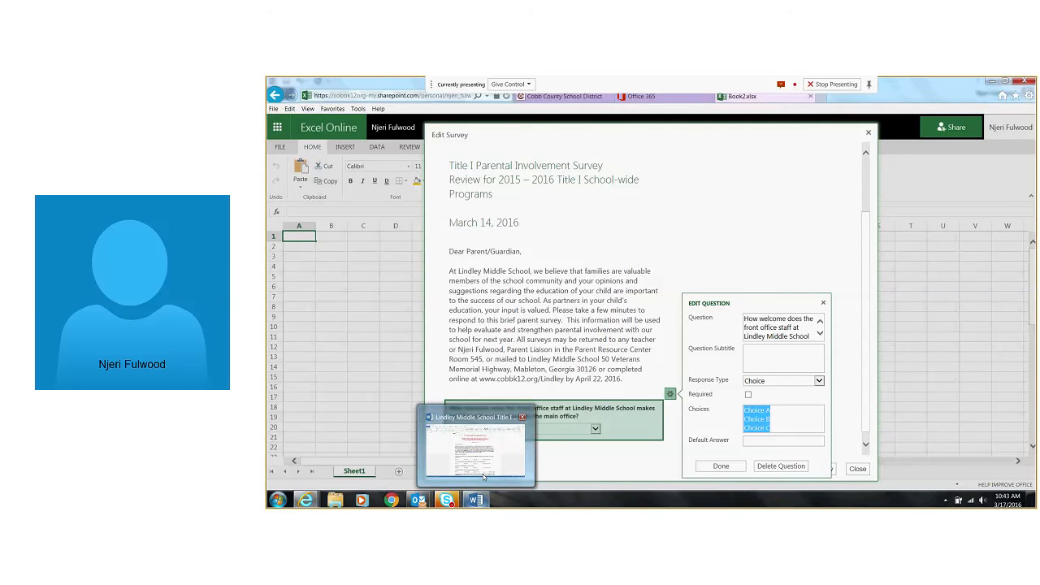
left_click(483, 477)
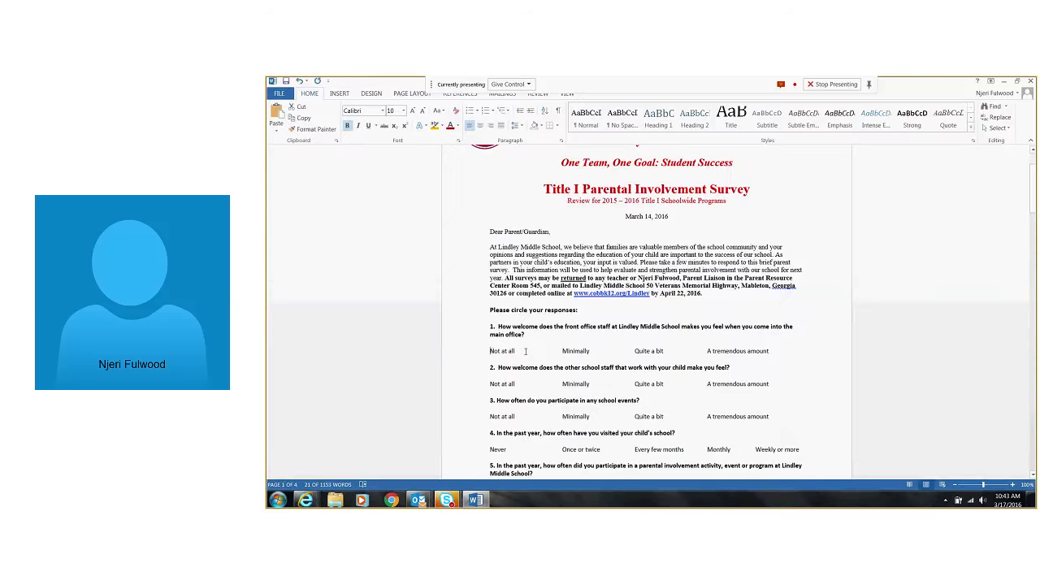
triple_click(525, 351)
key("ctrl+c")
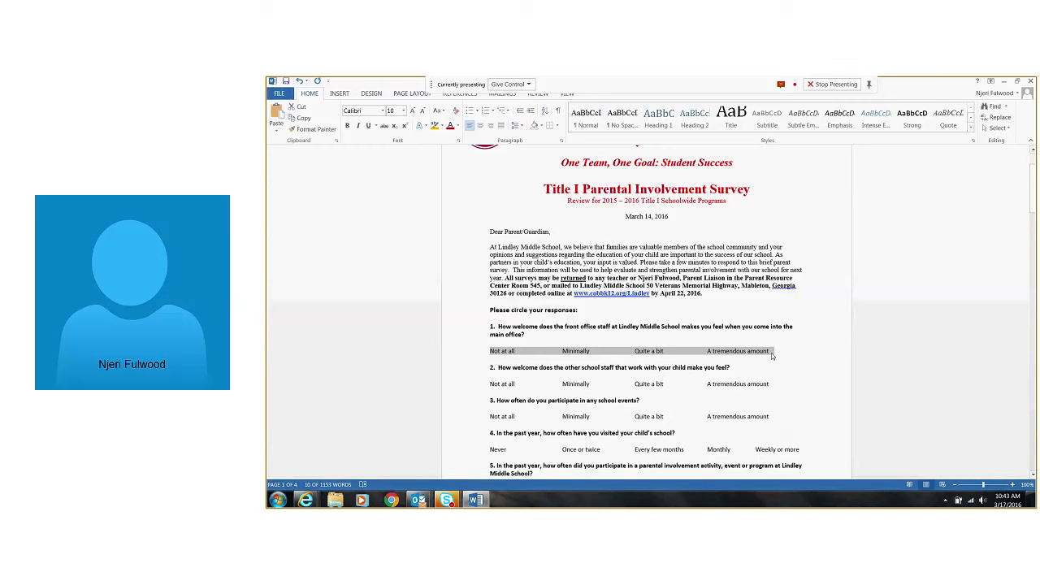
Return to the Book2.xlsx survey form and replace the placeholder choices with the copied answers
left_click(305, 501)
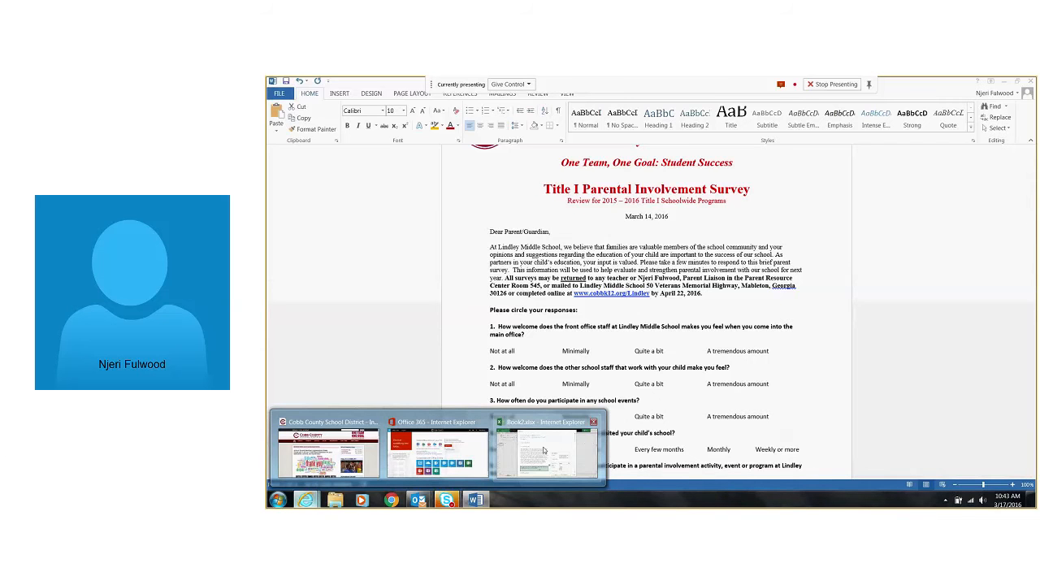
left_click(543, 450)
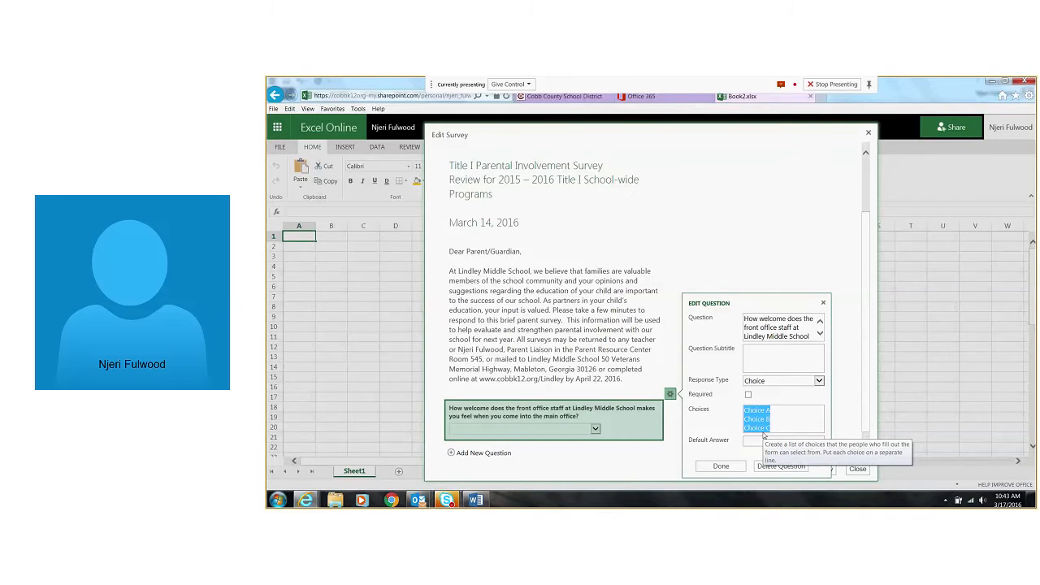
key("ctrl+v")
scroll(761, 418, "up", 2)
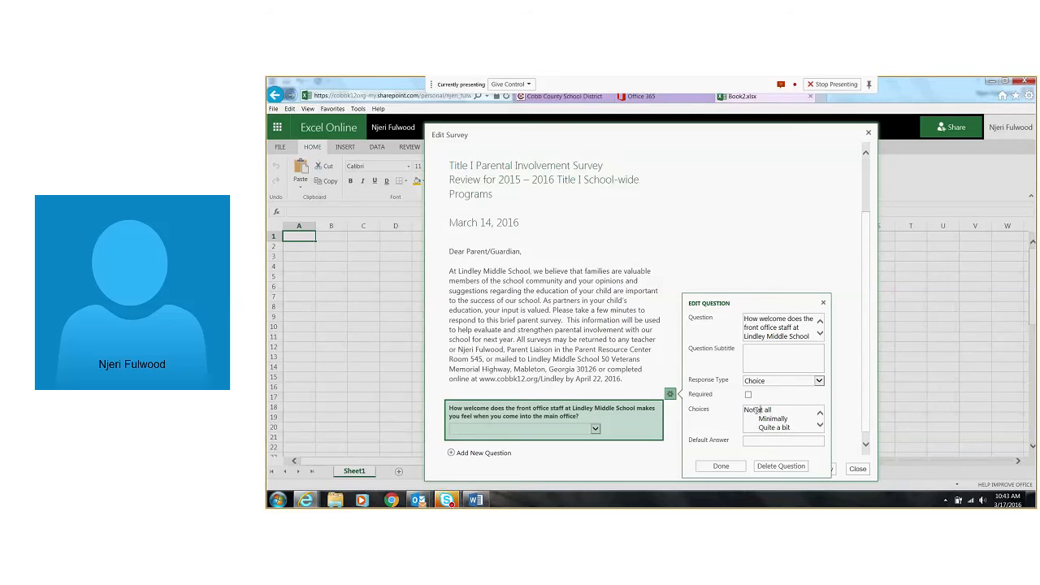
Put Not at all, Minimally, Quite a bit and A tremendous amount on separate lines without leading spaces, and finish editing the question
key("BackSpace")
key("Return")
key("BackSpace")
key("Return")
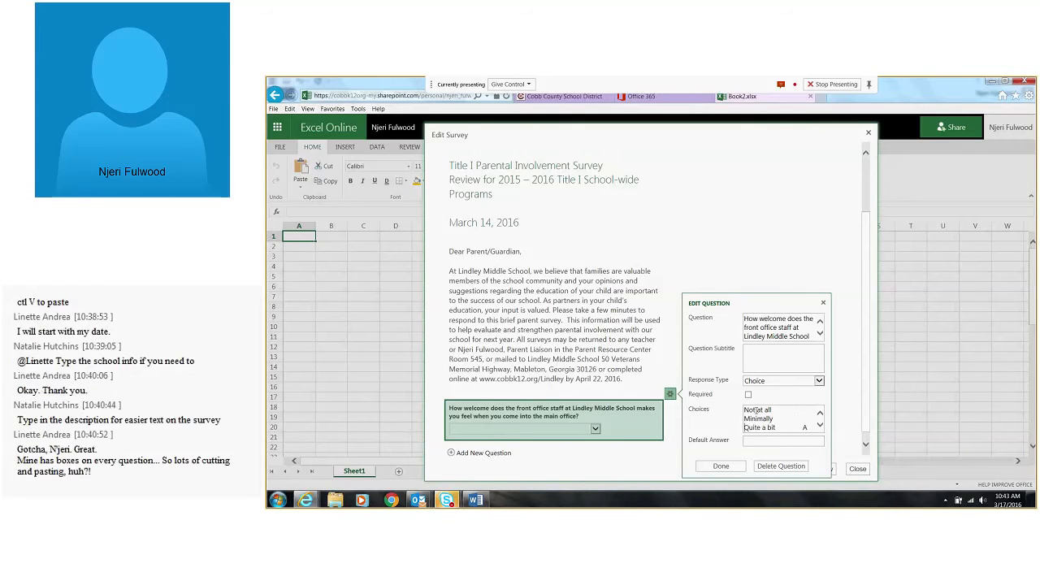
key("Right")
key("Right")
key("Right")
key("Right")
key("Right")
key("Right")
key("Right")
key("Right")
key("Right")
key("Right")
key("Right")
key("Return")
key("Delete")
key("Delete")
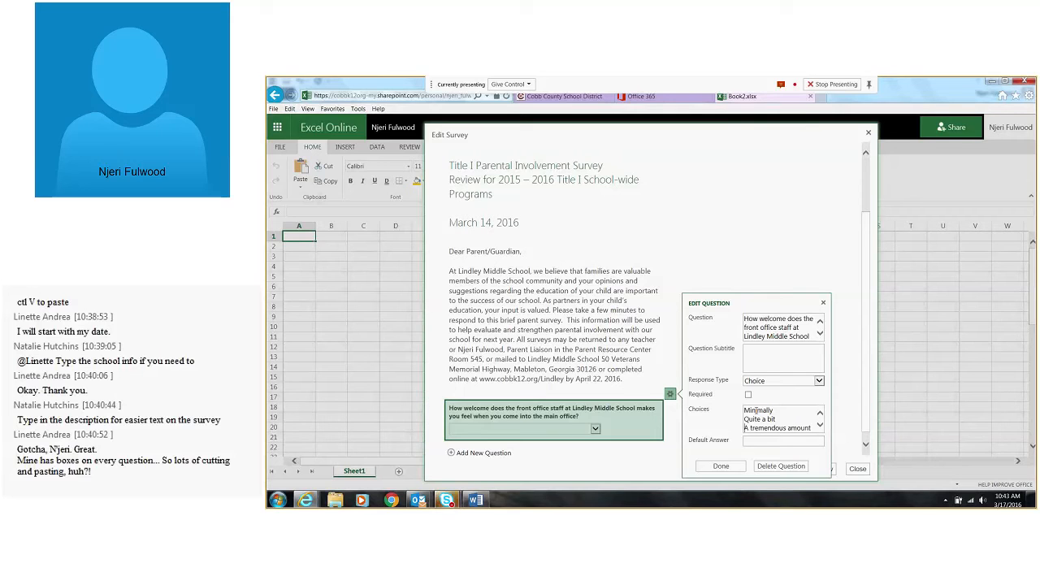
key("Up")
key("Up")
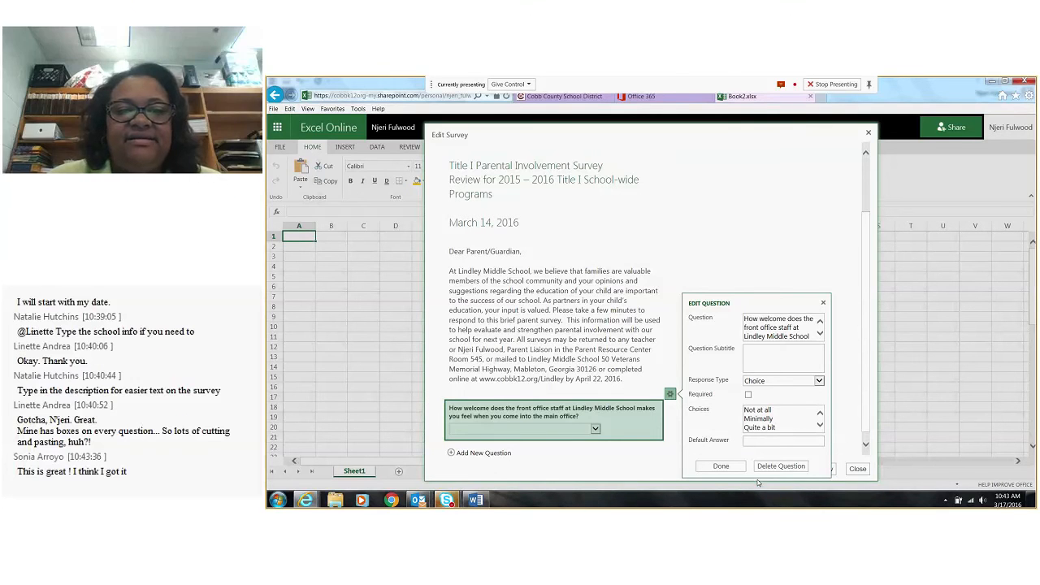
left_click(729, 470)
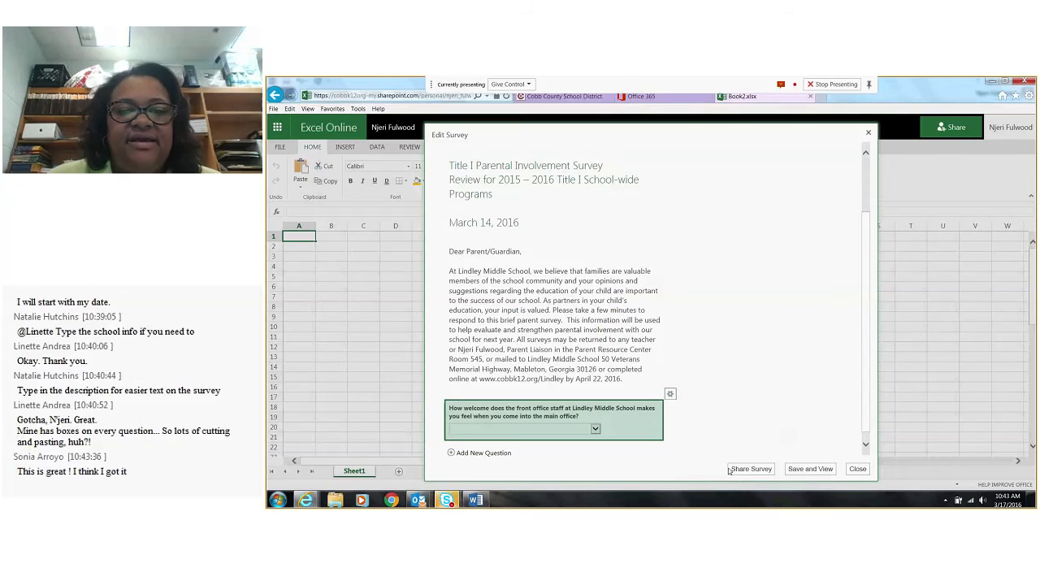
Save the survey and preview it down to the first question, checking the choices in its answer list
left_click(804, 473)
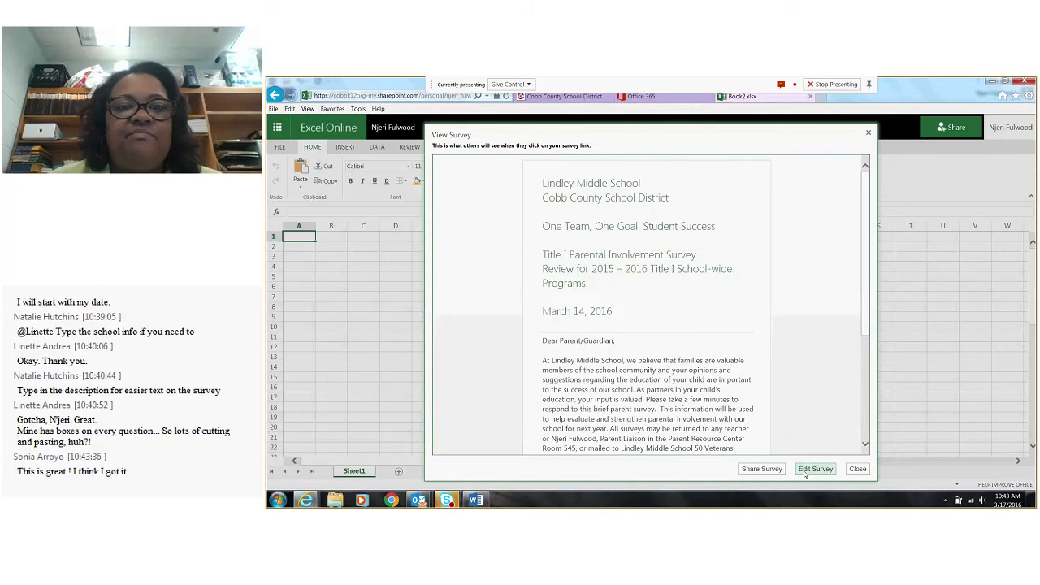
scroll(660, 268, "down", 3)
scroll(659, 268, "up", 3)
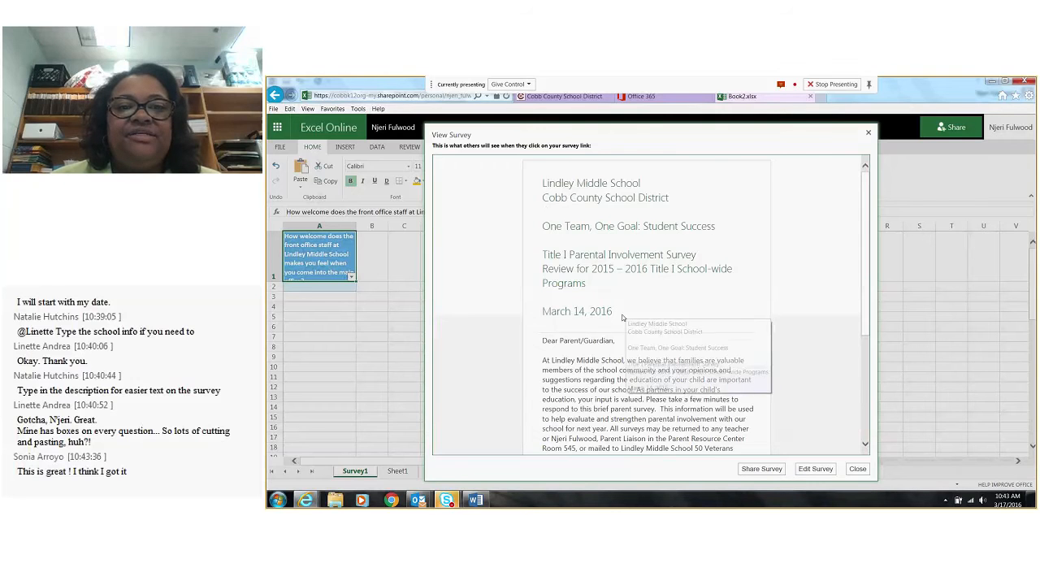
scroll(622, 318, "down", 2)
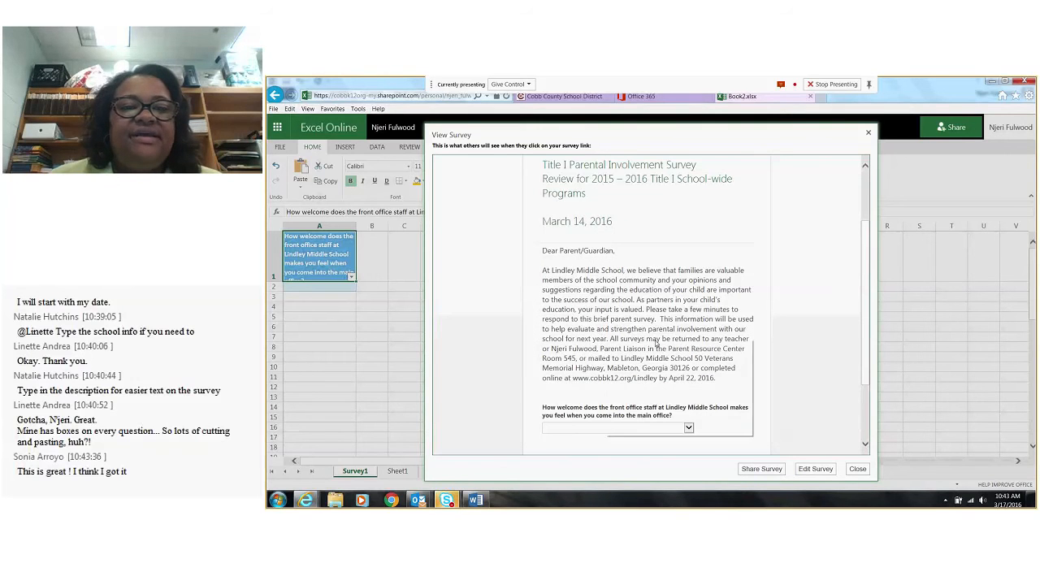
scroll(656, 342, "down", 2)
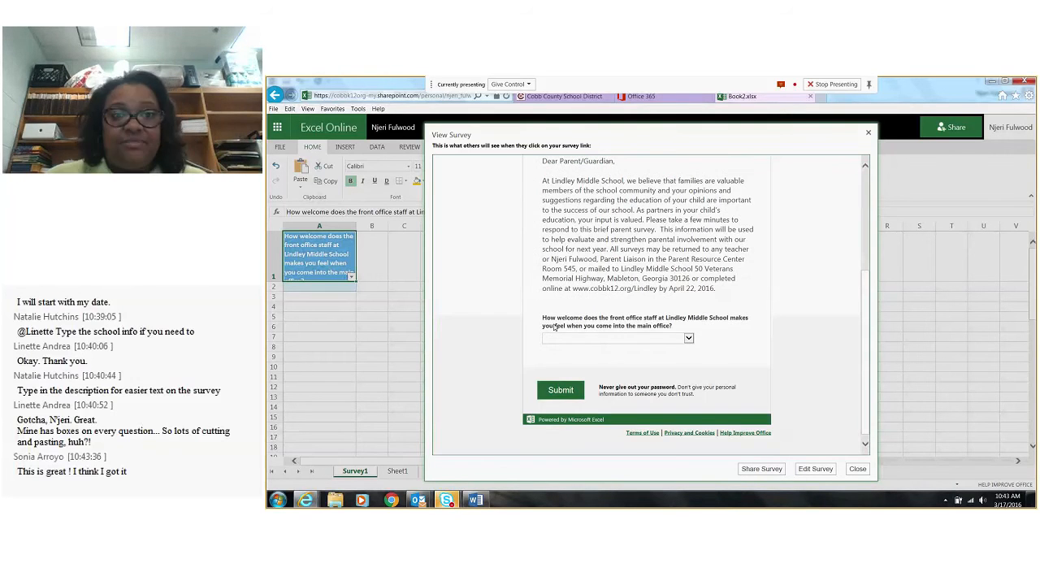
left_click(688, 339)
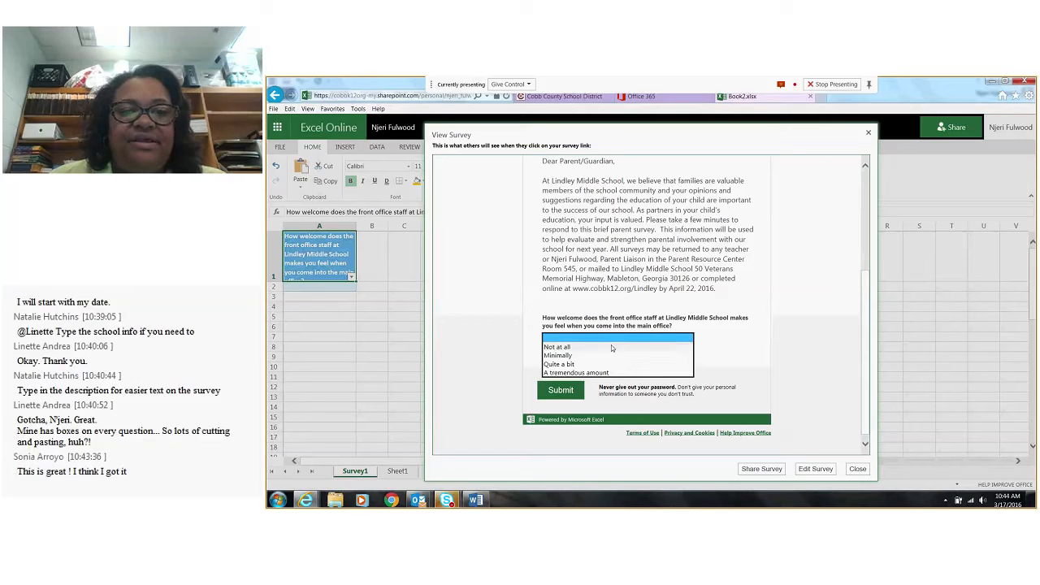
left_click(756, 377)
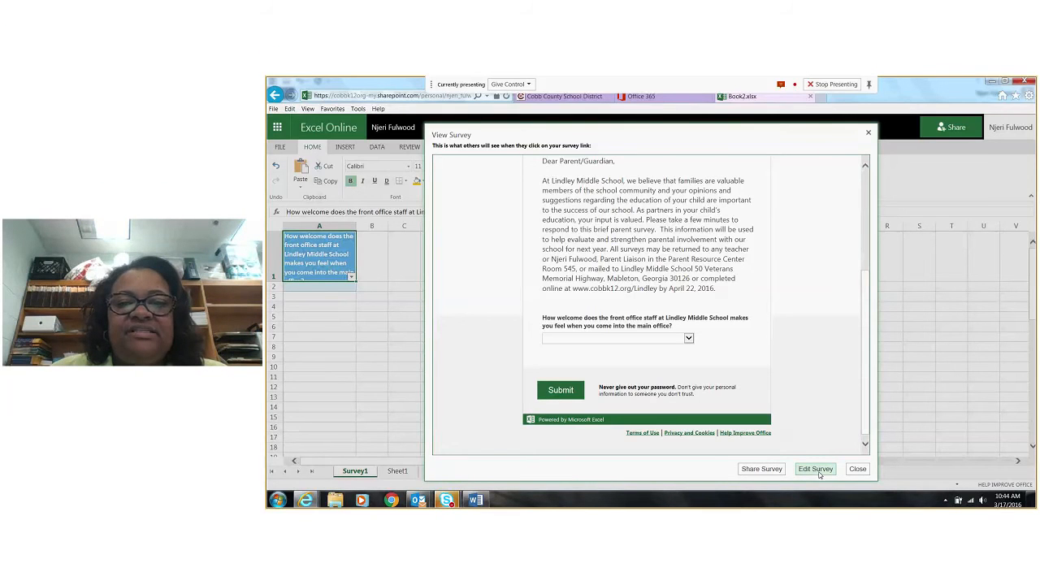
Return to editing the survey and make the question about the front office staff required
left_click(815, 469)
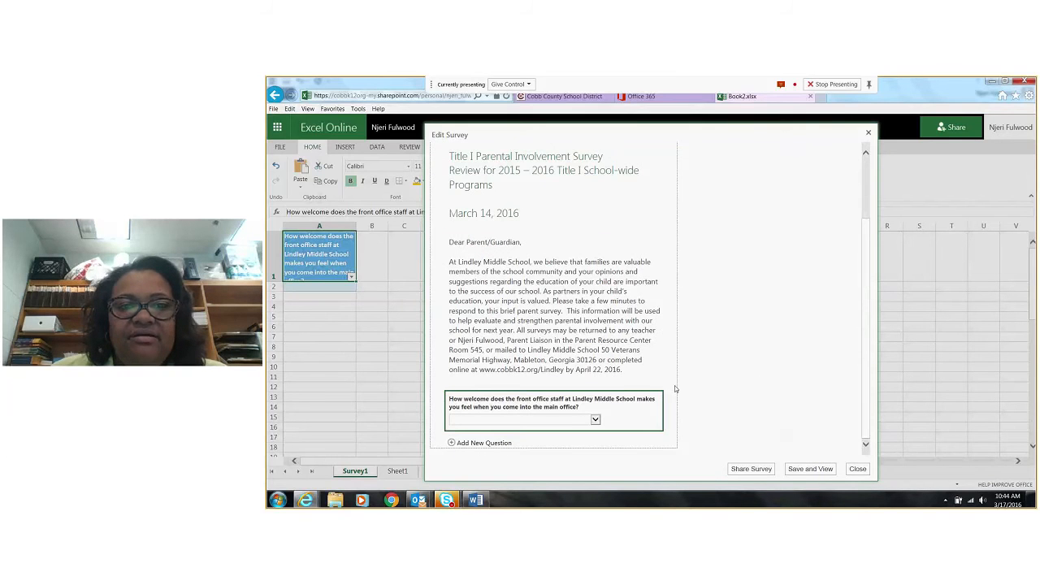
left_click(636, 408)
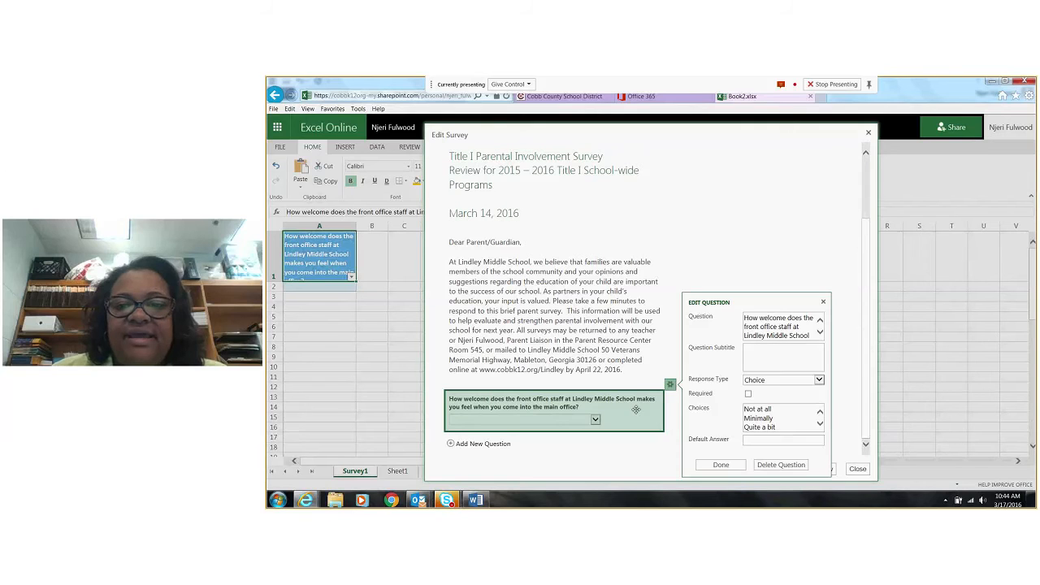
left_click(748, 394)
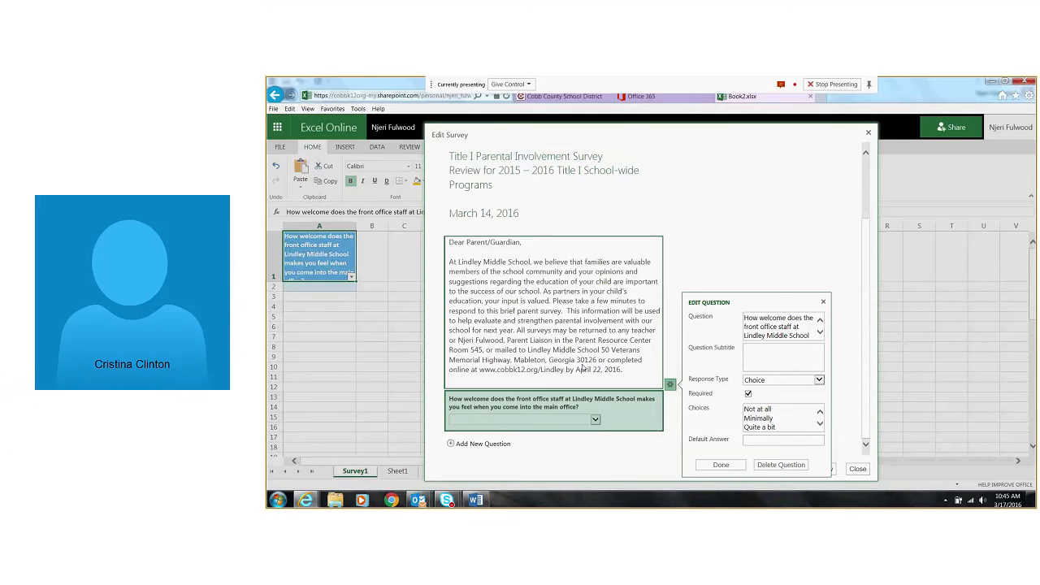
left_click(721, 465)
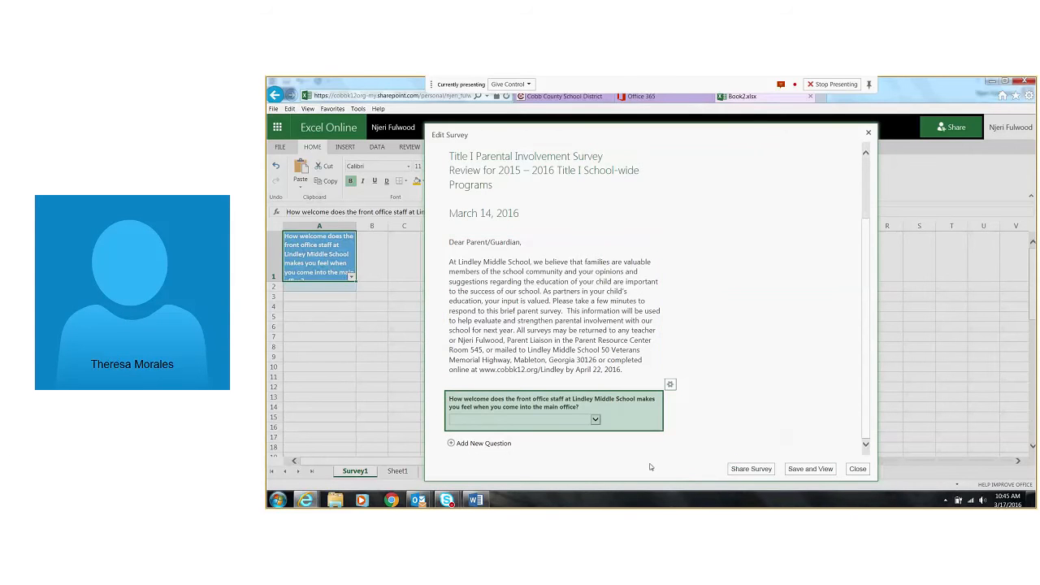
scroll(641, 431, "up", 5)
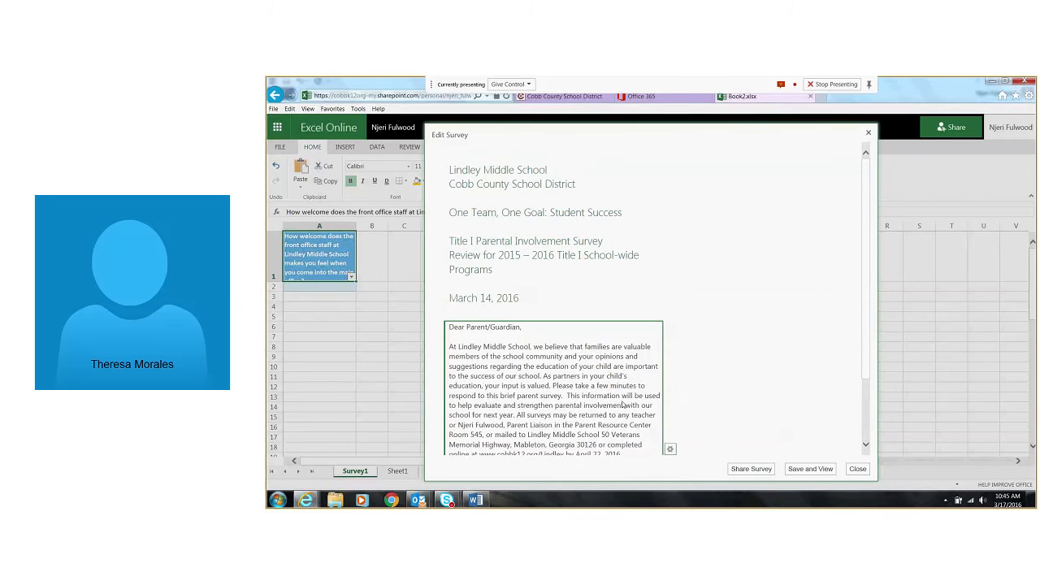
scroll(623, 405, "down", 2)
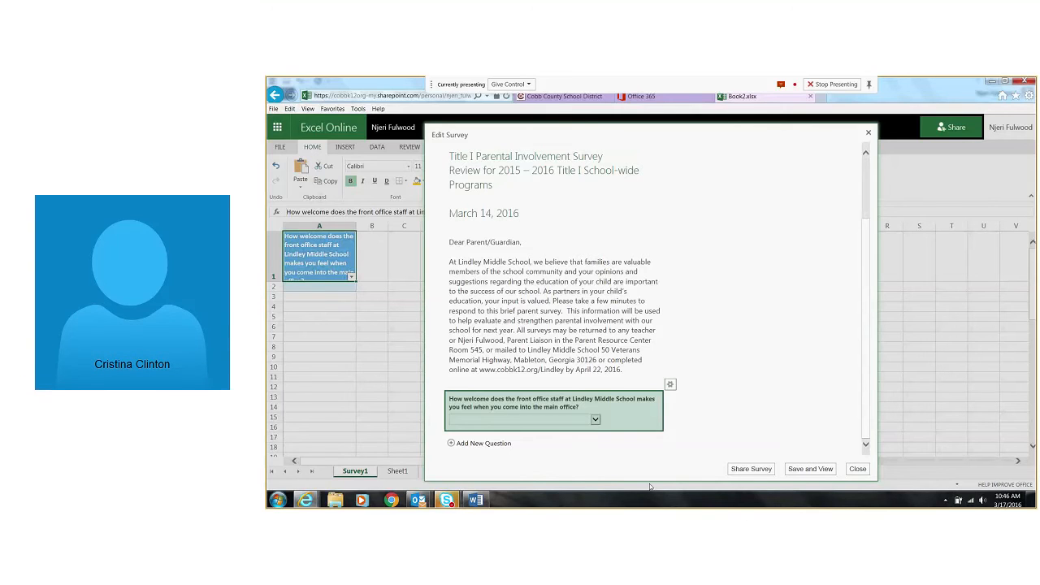
Add a new question to the survey, switch to the Word survey, and copy the text of question 6 without its number
left_click(475, 443)
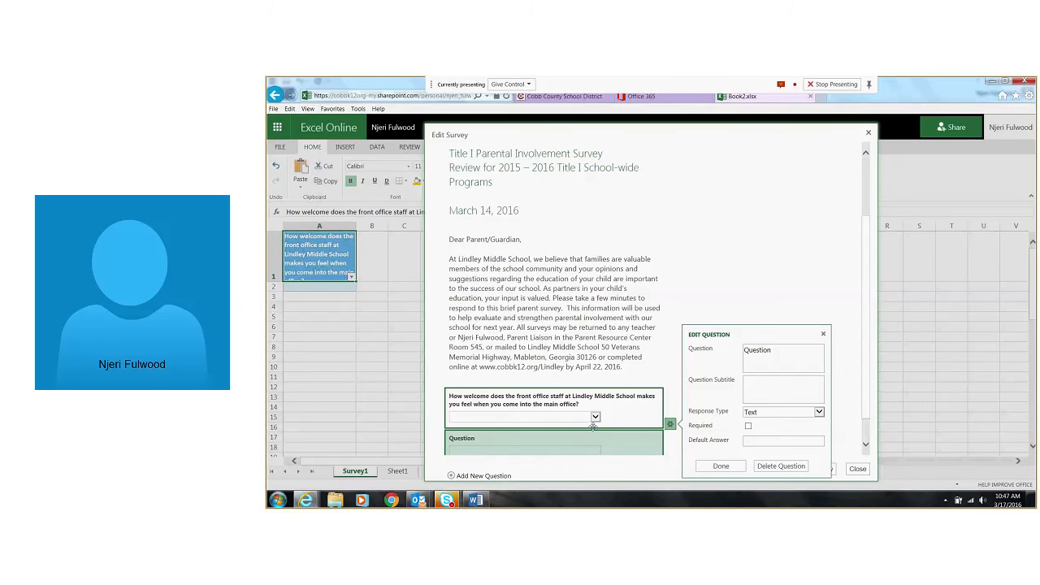
scroll(605, 408, "down", 1)
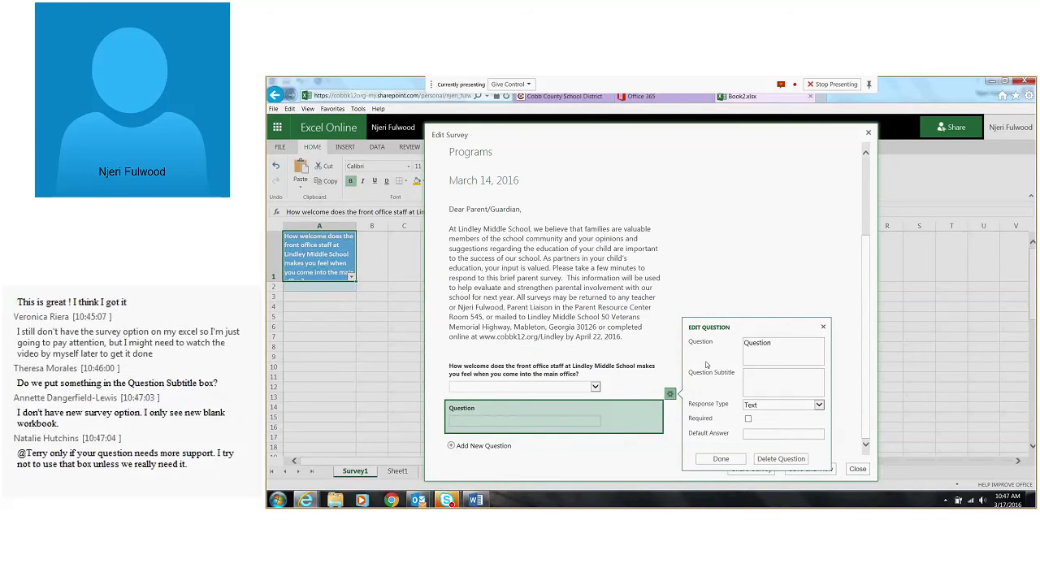
left_click(479, 500)
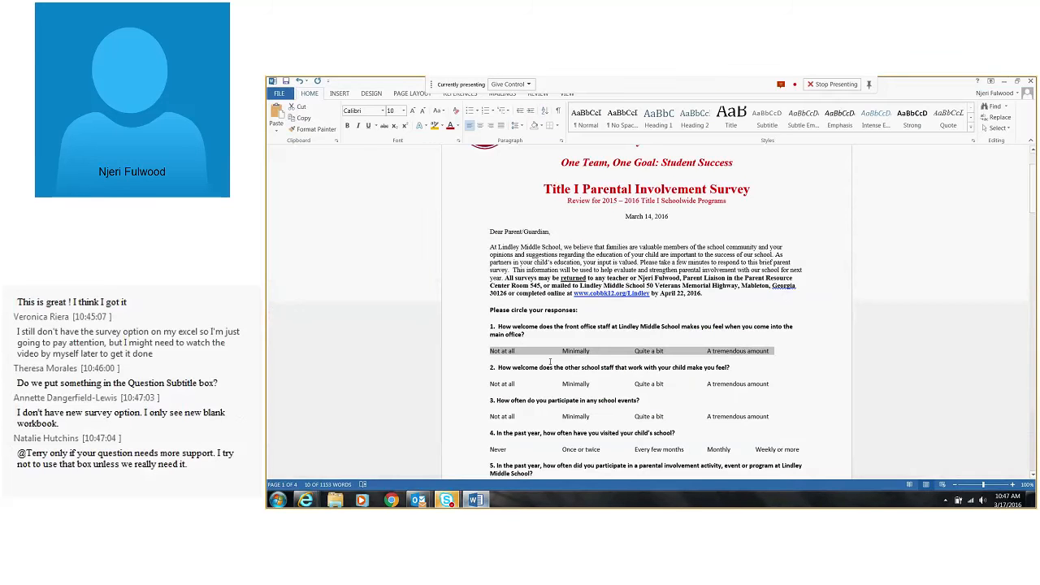
scroll(513, 341, "down", 5)
left_click_drag(496, 314, 559, 322)
left_click(546, 327)
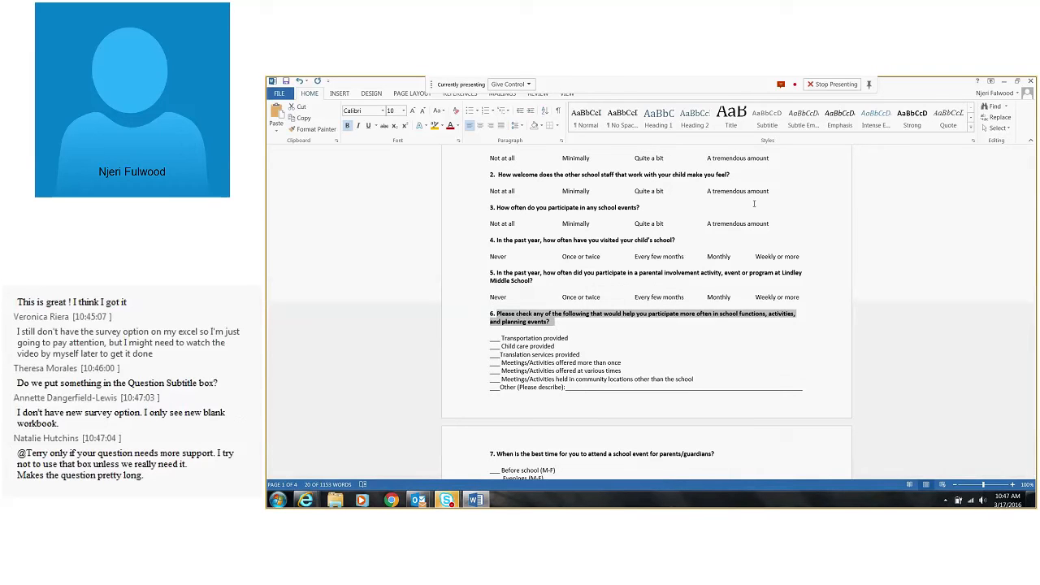
Switch back to the Book2.xlsx survey form and replace the new question's placeholder with the copied question 6 text
left_click(1004, 81)
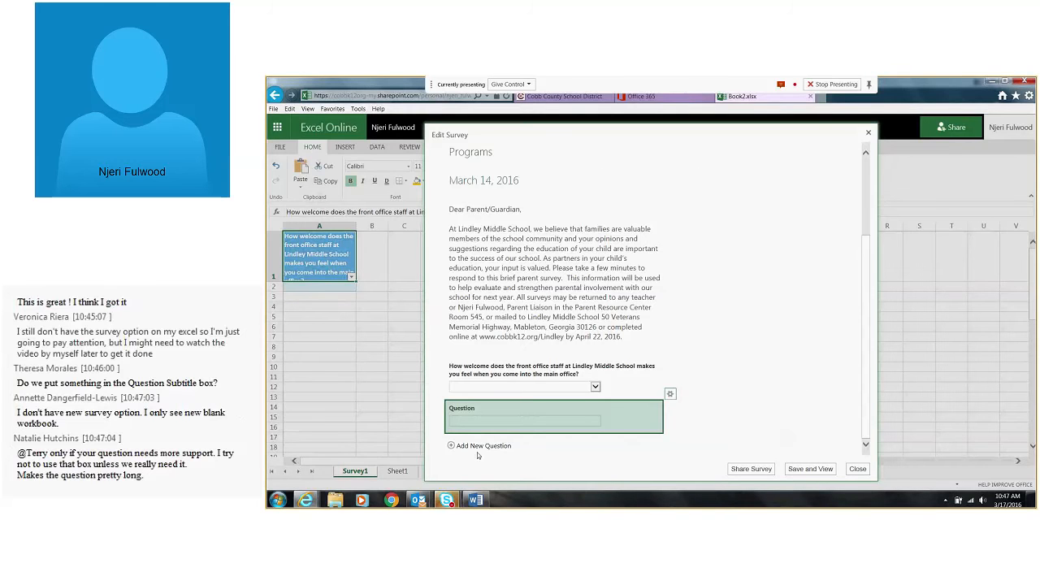
left_click(669, 393)
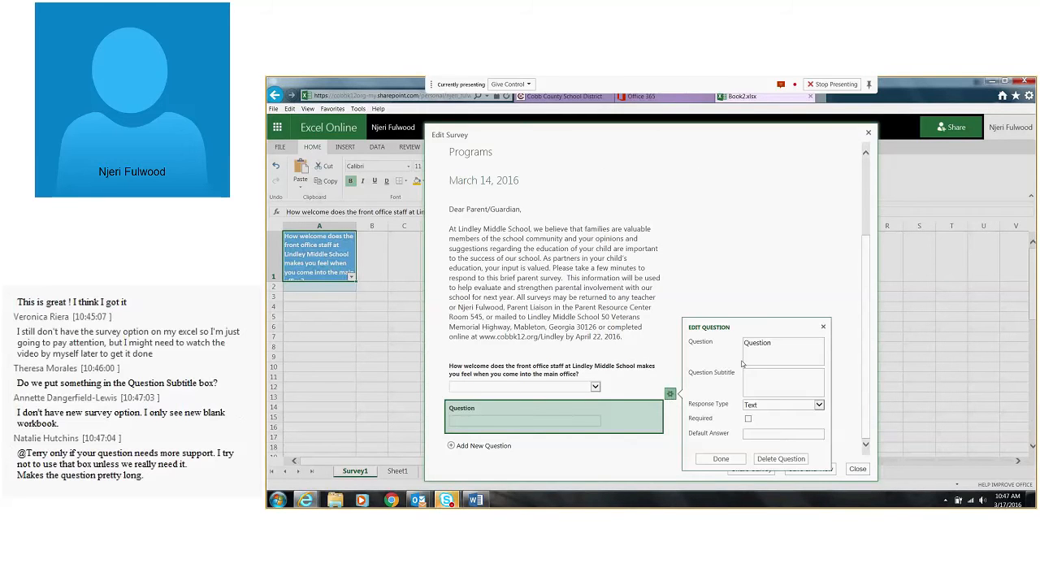
double_click(767, 344)
key("ctrl+v")
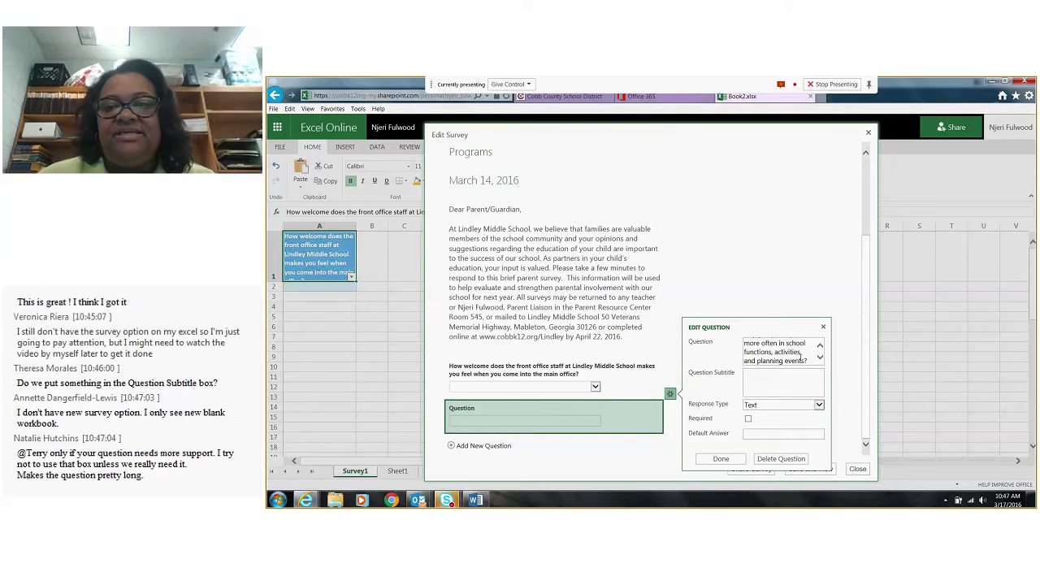
Change "check" to "select" in the new question's wording and review the text through to its end
scroll(801, 357, "up", 3)
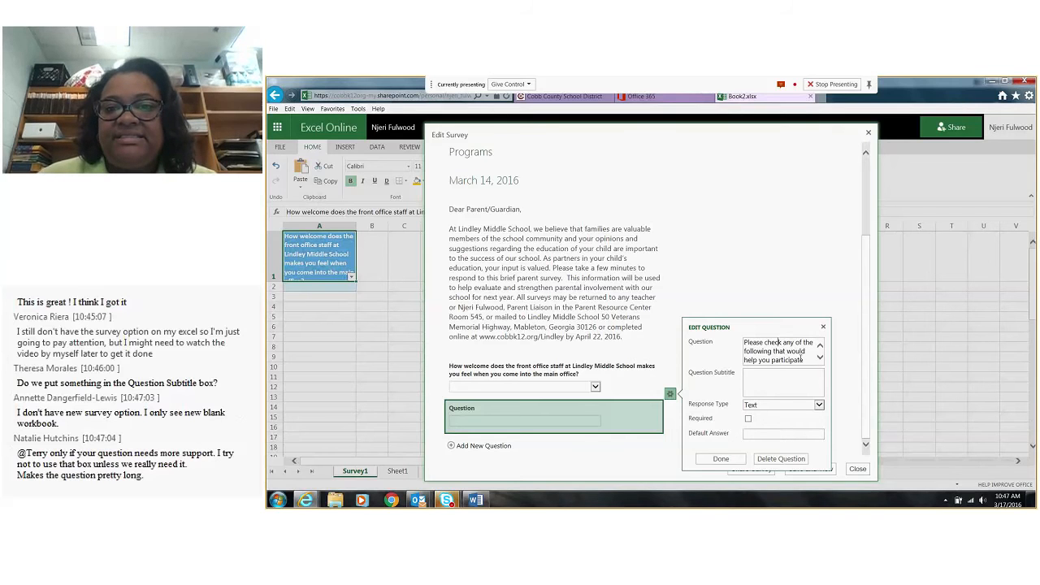
key("BackSpace")
key("BackSpace")
key("BackSpace")
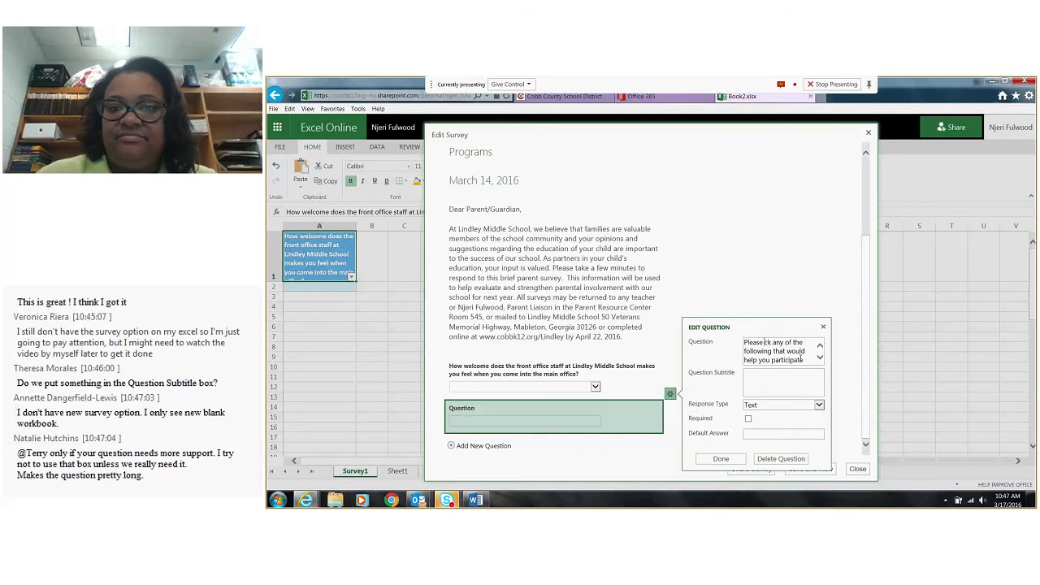
key("Delete")
key("Delete")
type("select")
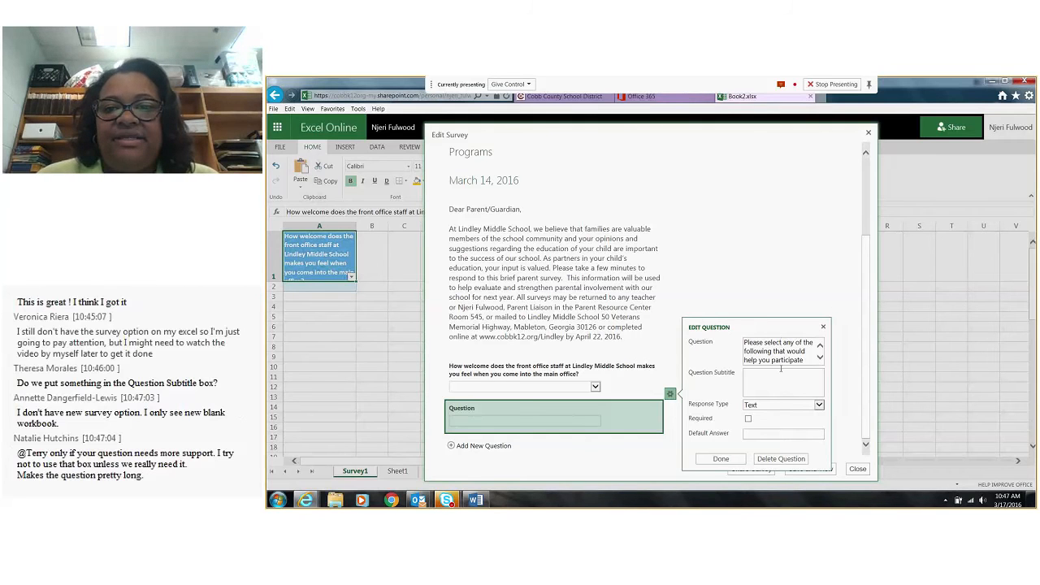
left_click(820, 358)
left_click(820, 358)
left_click(820, 359)
left_click(819, 358)
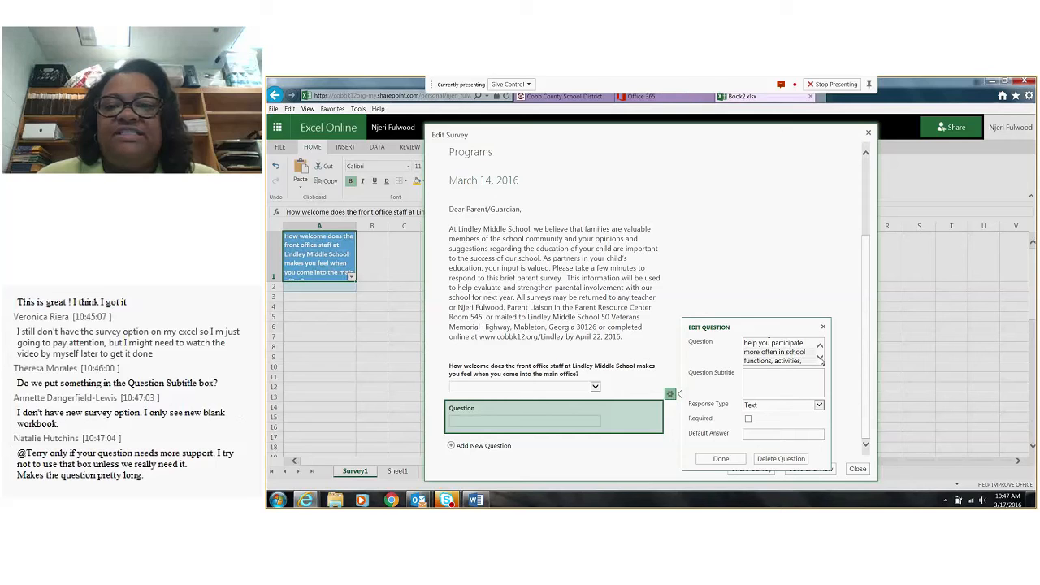
left_click(820, 359)
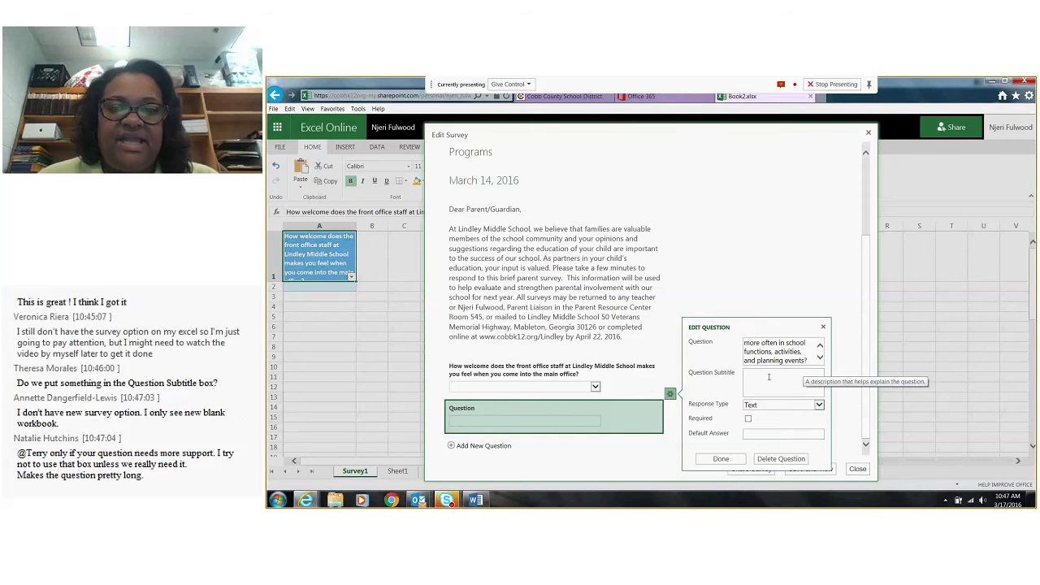
Copy "Transportation provided" from question 6 in the Word survey and paste it as the new question's subtitle in Excel Online
left_click(769, 377)
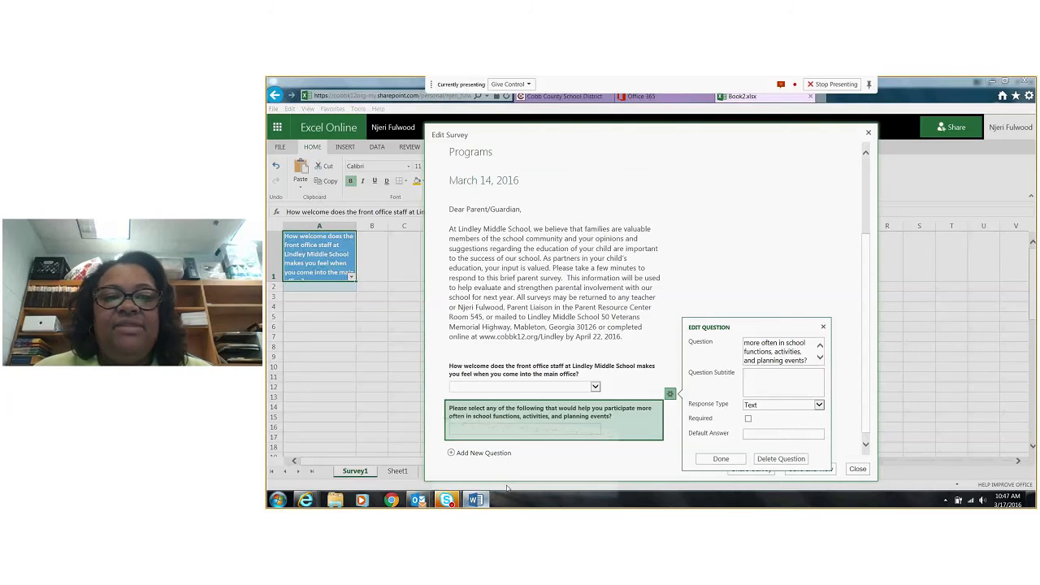
left_click(475, 499)
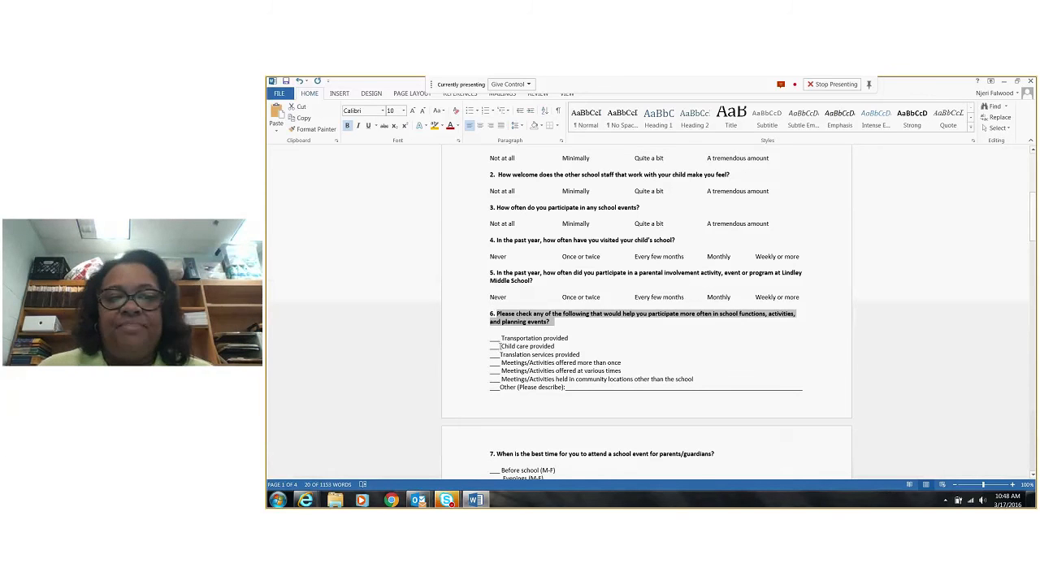
left_click_drag(502, 337, 561, 337)
key("ctrl+c")
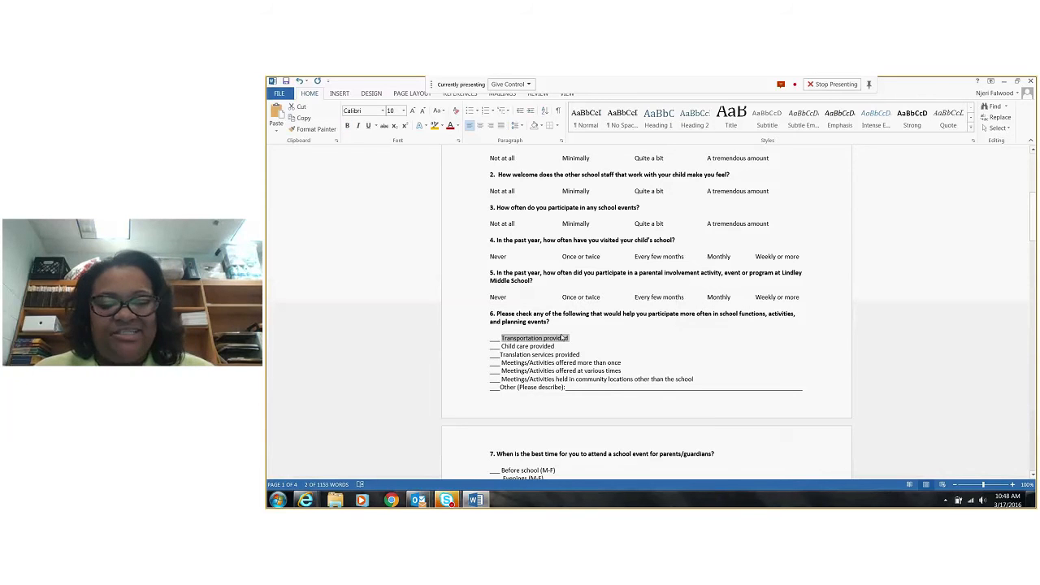
left_click(1004, 82)
key("ctrl+v")
Set the second question's response type to Choice and make the question required
left_click(818, 404)
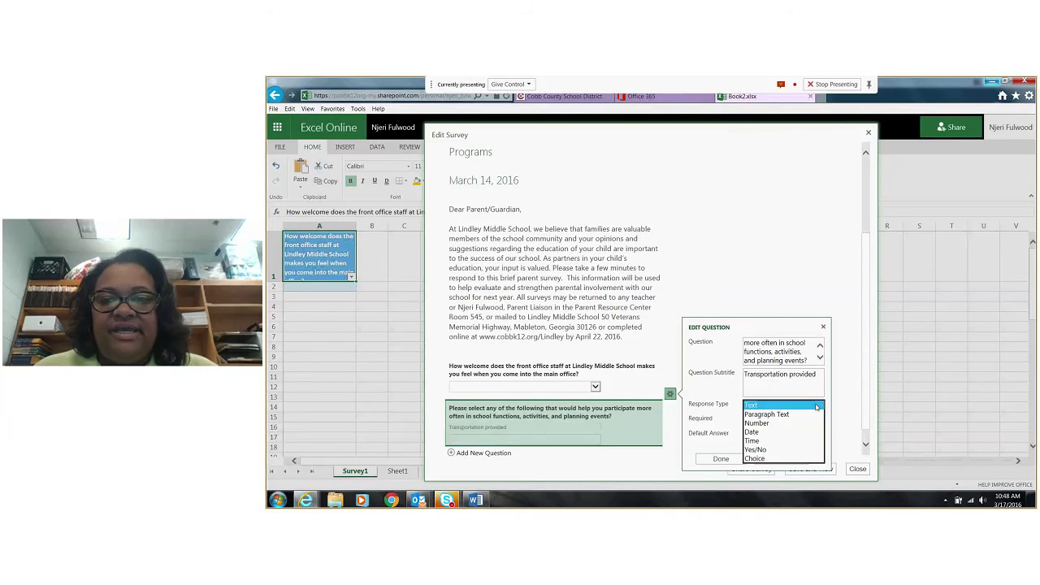
left_click(759, 458)
left_click(748, 394)
Replace the second question's placeholder choices with Yes and No on separate lines, and finish editing the question
left_click(774, 410)
key("ctrl+a")
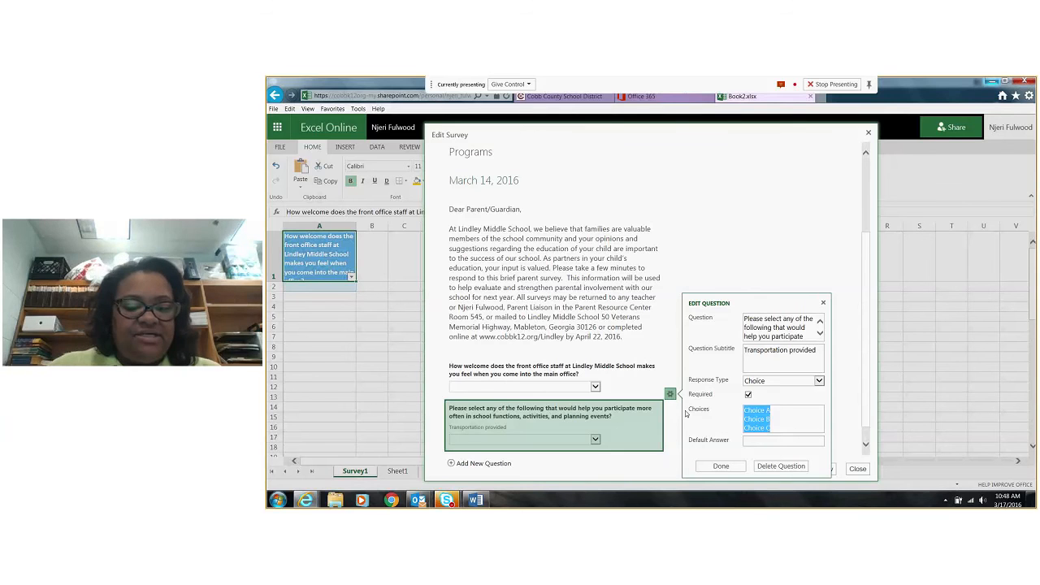
type("Yes")
key("Return")
type("No")
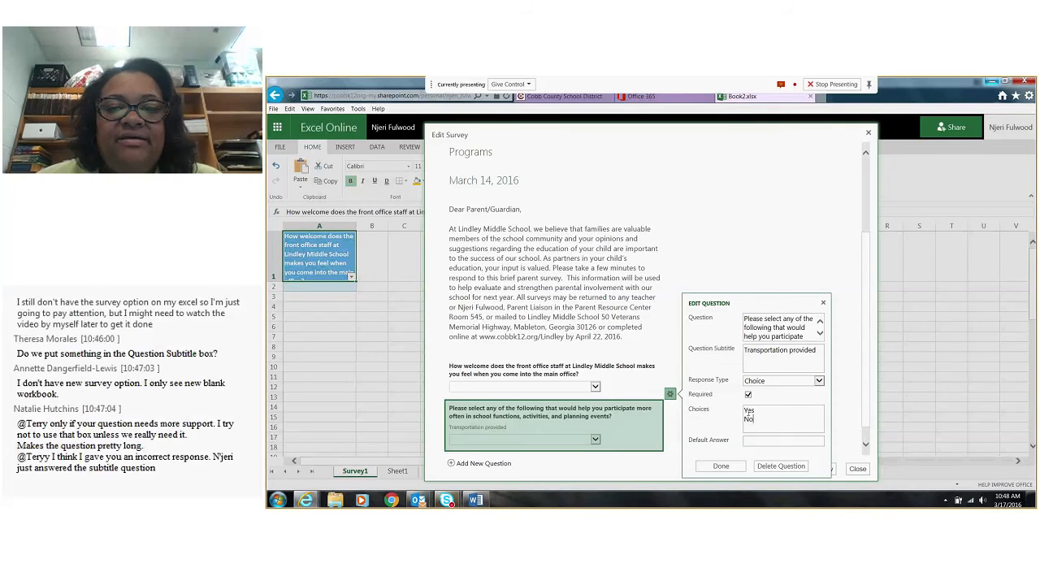
left_click(819, 381)
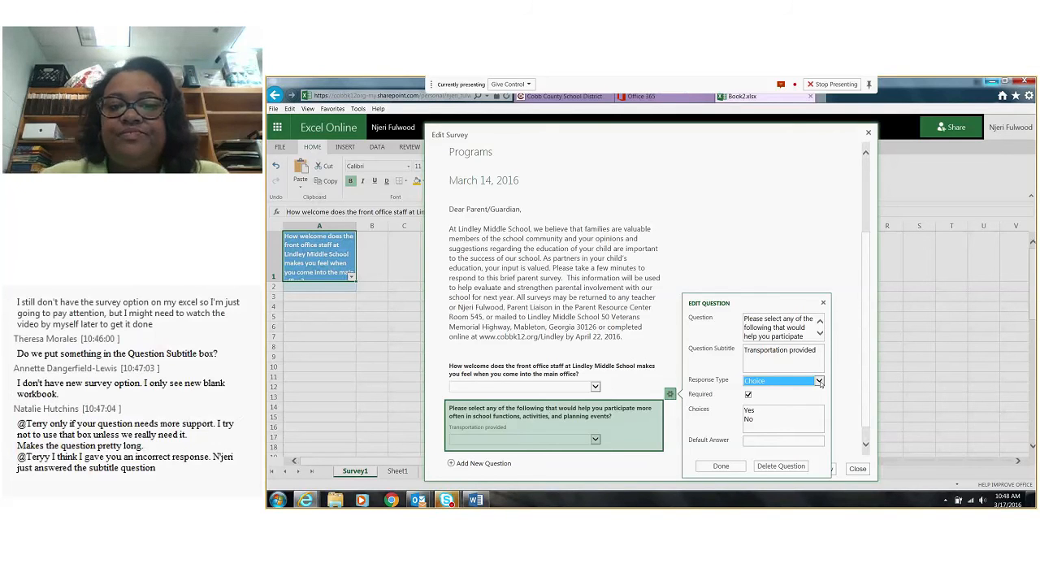
left_click(718, 466)
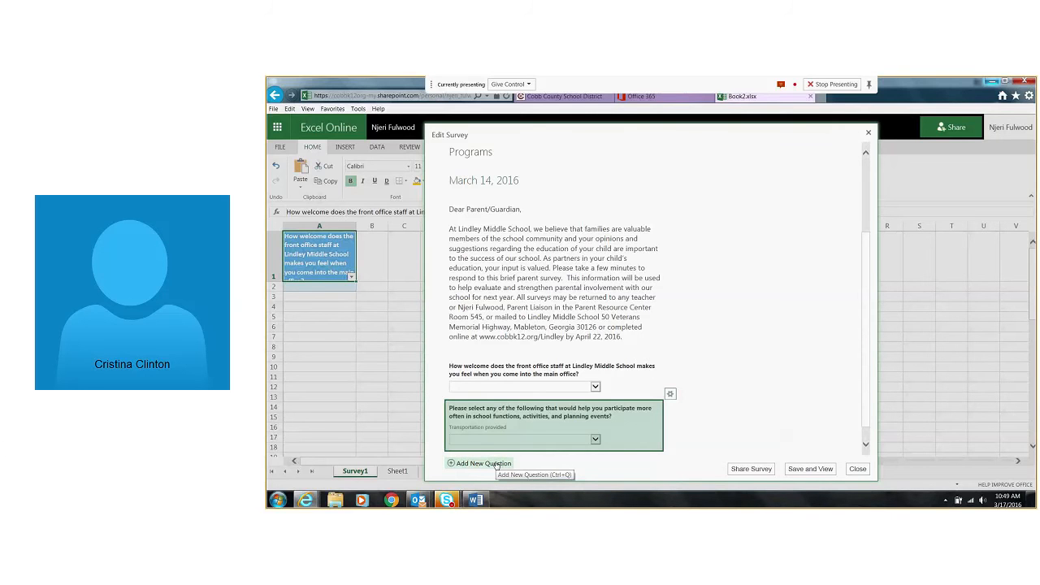
Add a survey question with an empty title and the subtitle "Childcare provided"
left_click(497, 463)
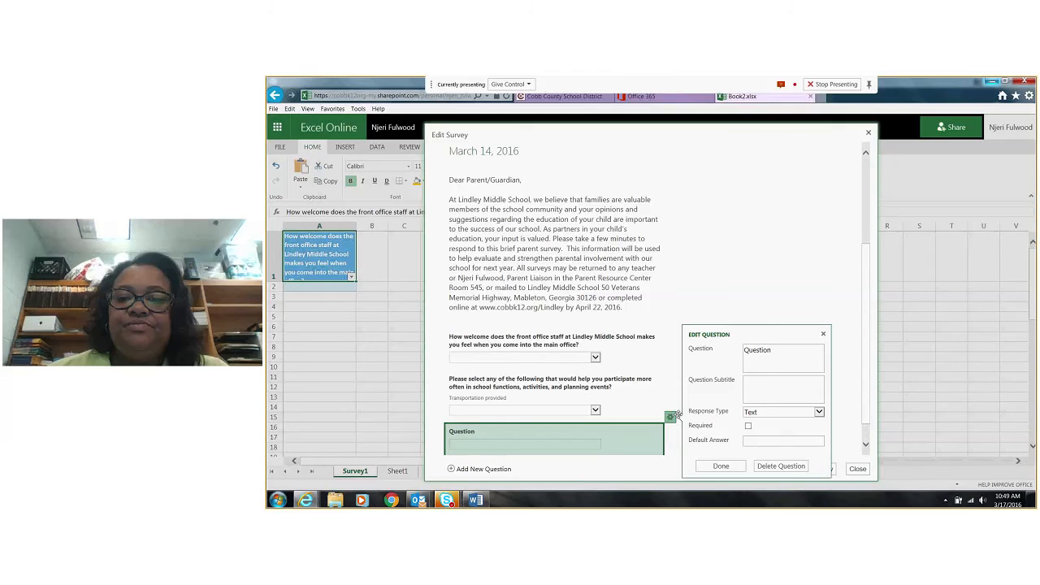
left_click_drag(784, 348, 742, 351)
key("BackSpace")
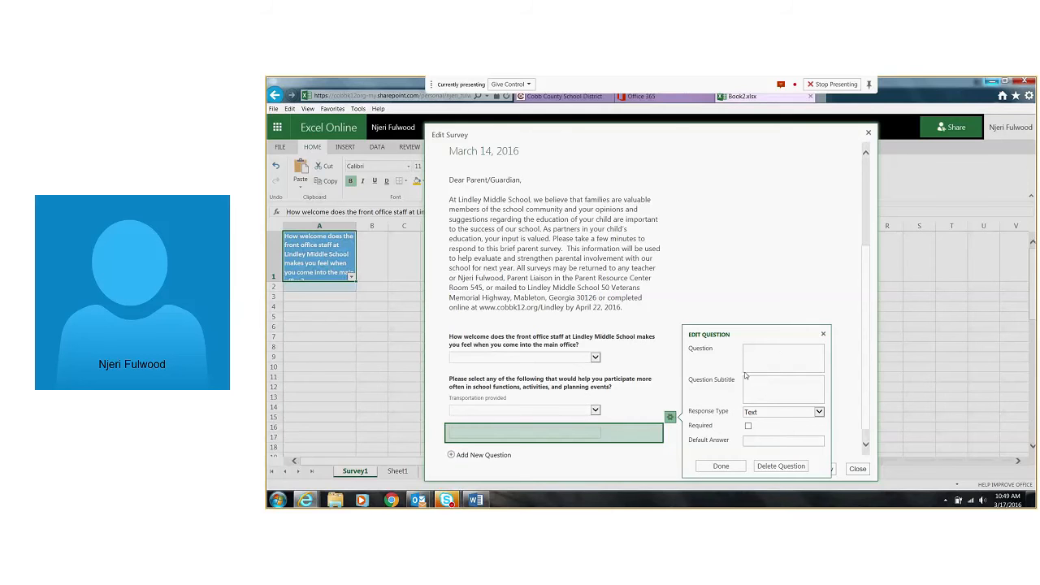
key("Tab")
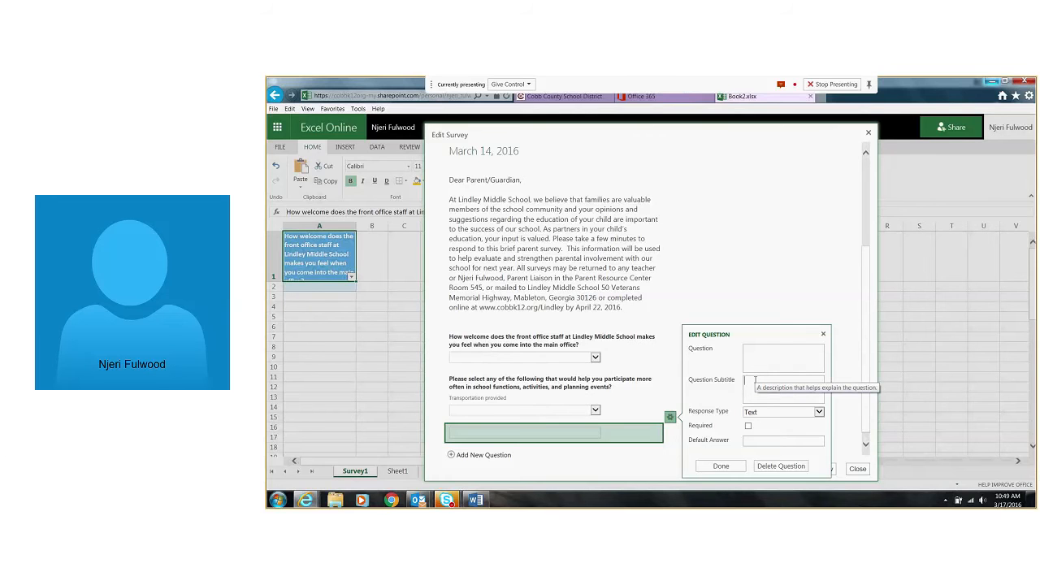
type("Chil")
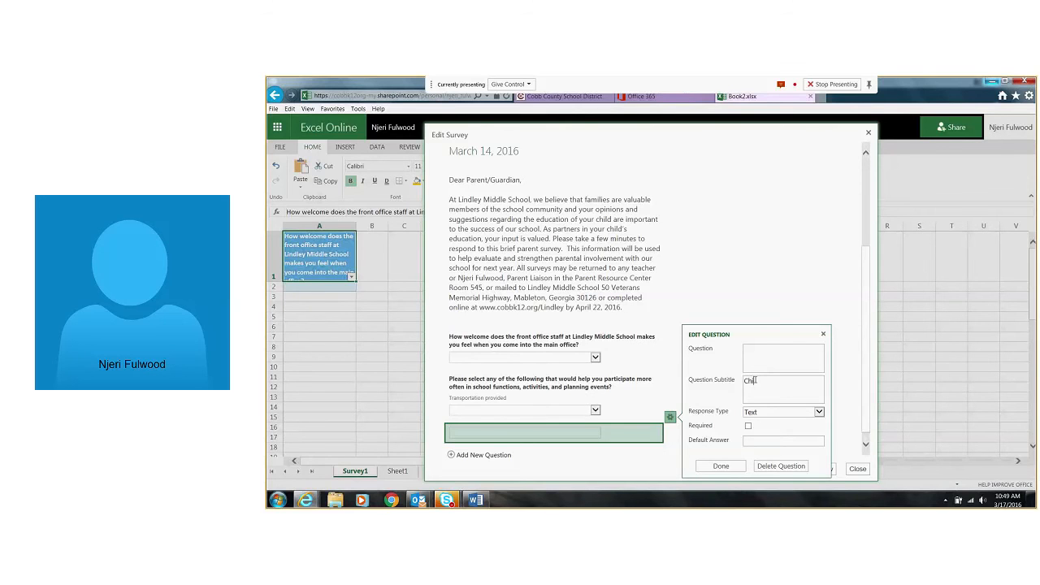
type("d")
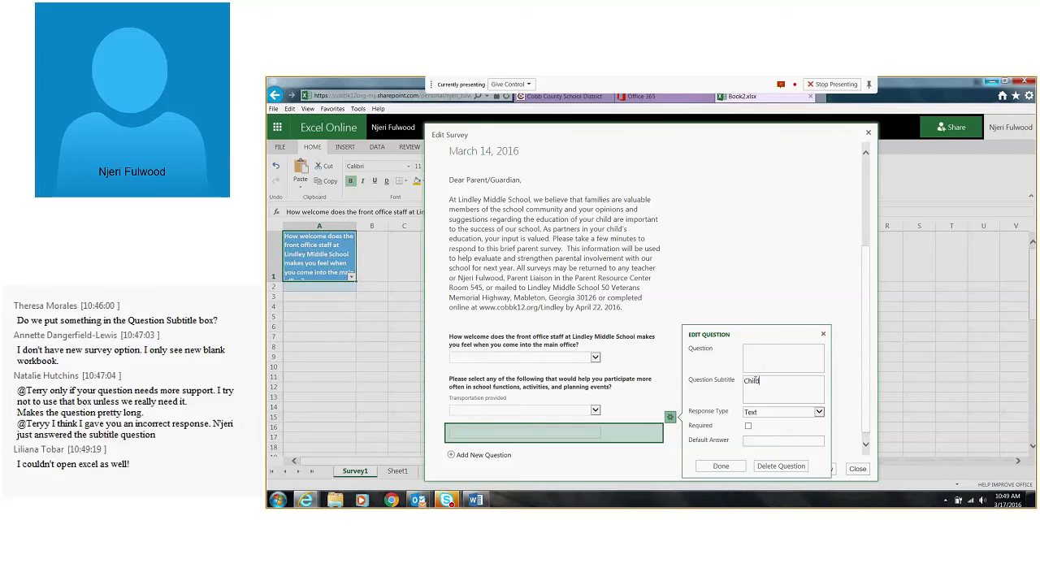
type("care provided")
Make the childcare question a required Choice question with the options Yes and No, and finish editing it
left_click(782, 412)
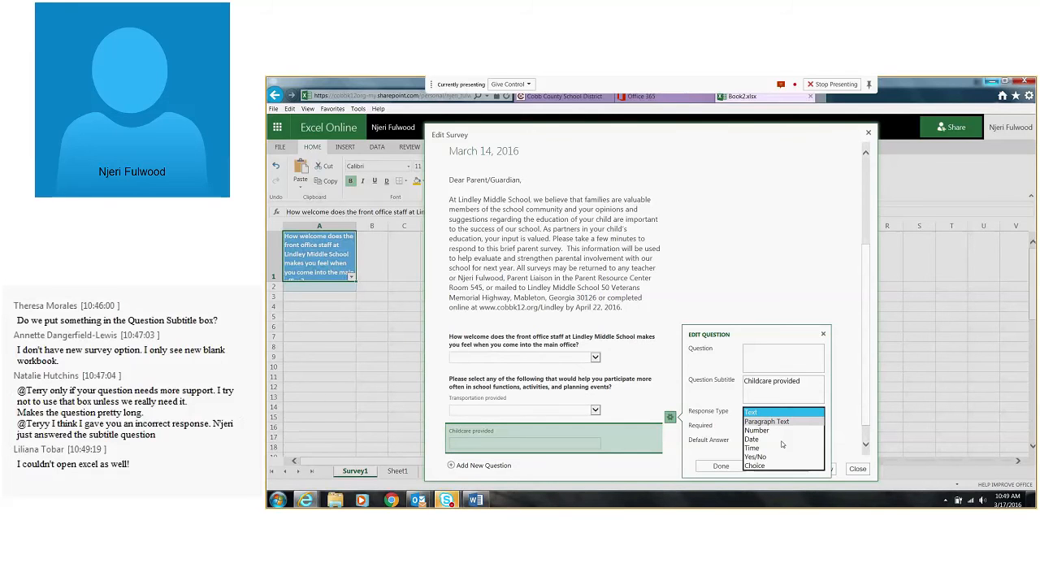
left_click(754, 465)
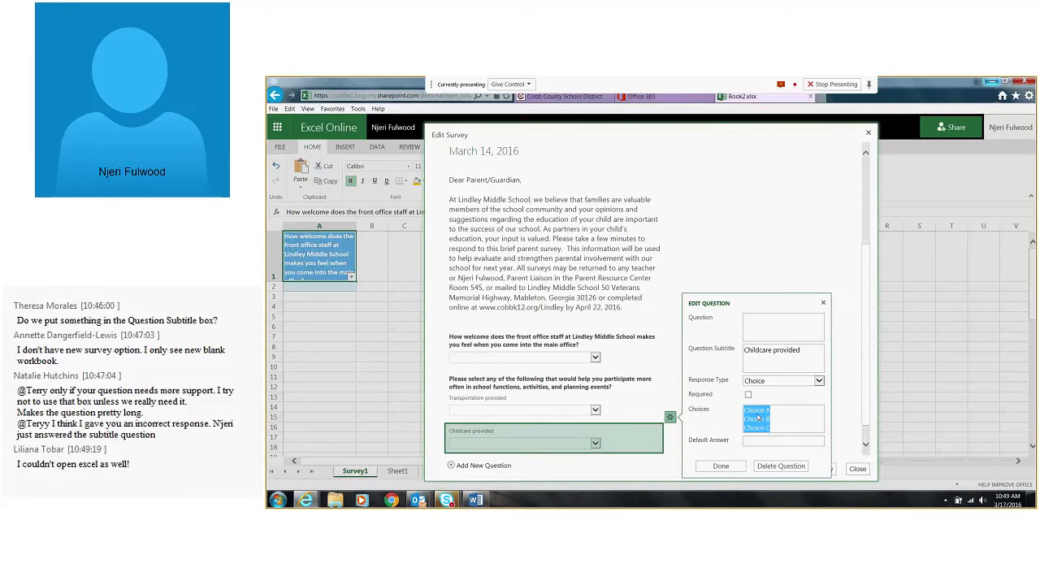
type("Yes")
key("Return")
type("No")
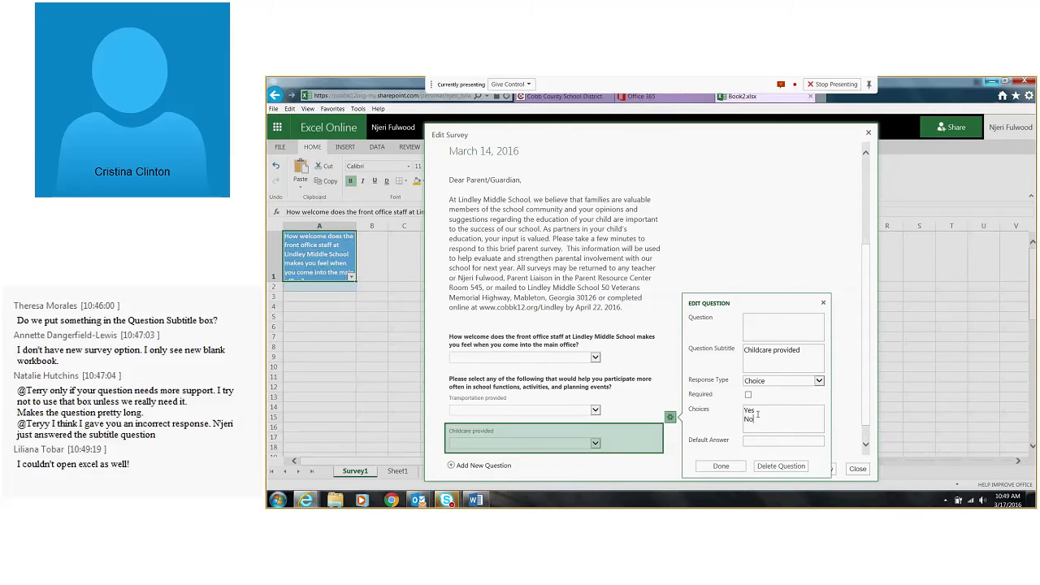
left_click(747, 395)
left_click(720, 466)
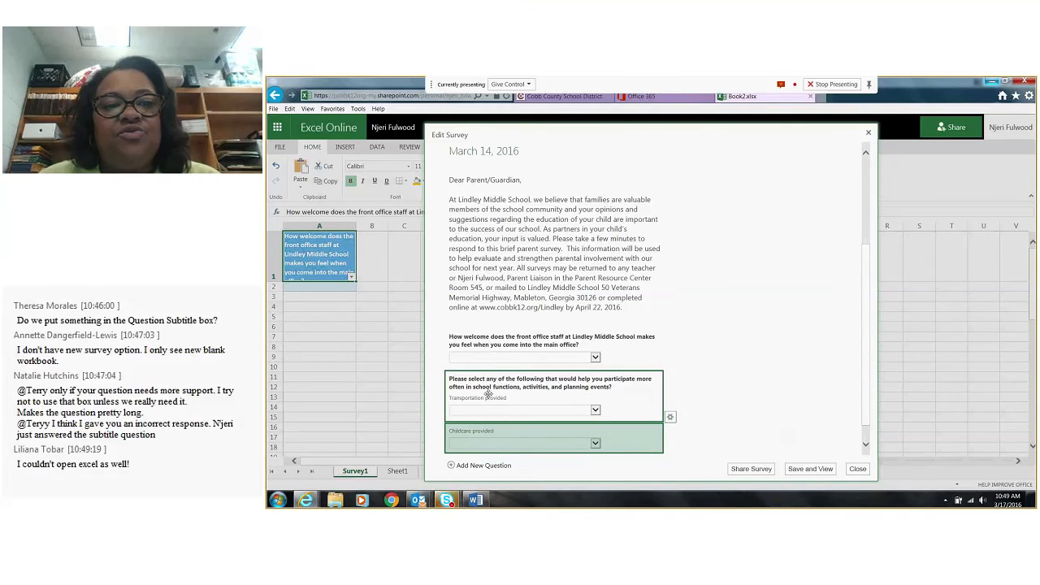
Add another survey question with the subtitle "Translation services provided" and clear its placeholder title
scroll(488, 393, "down", 1)
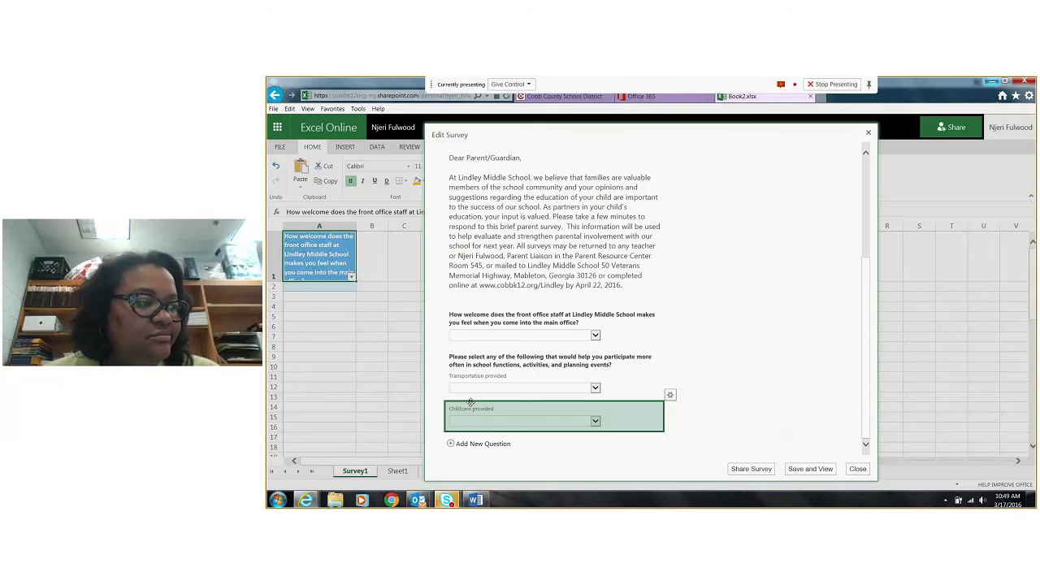
left_click(481, 443)
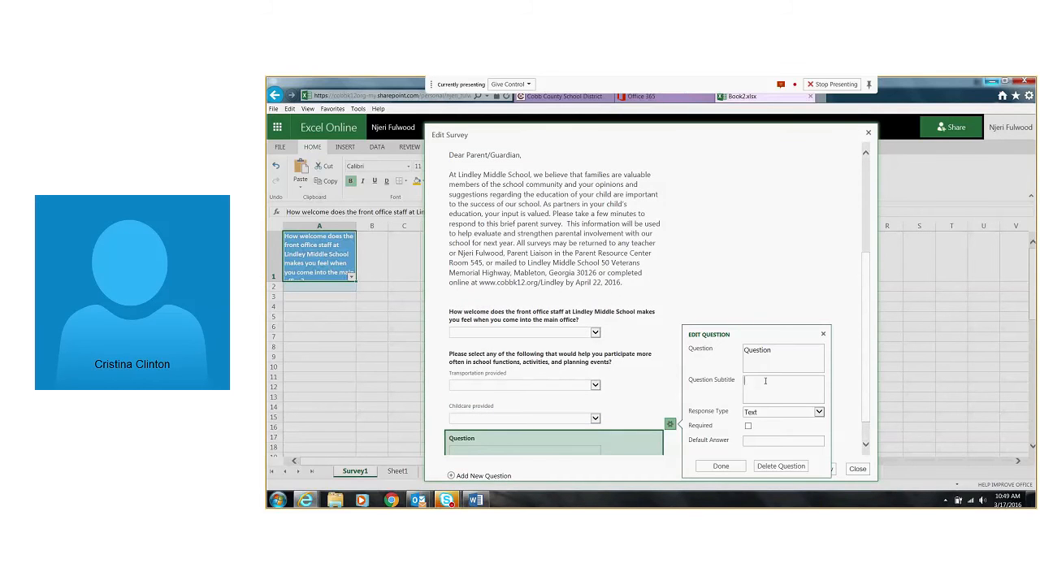
left_click(764, 380)
type("Translation services provided")
left_click(765, 351)
key("BackSpace")
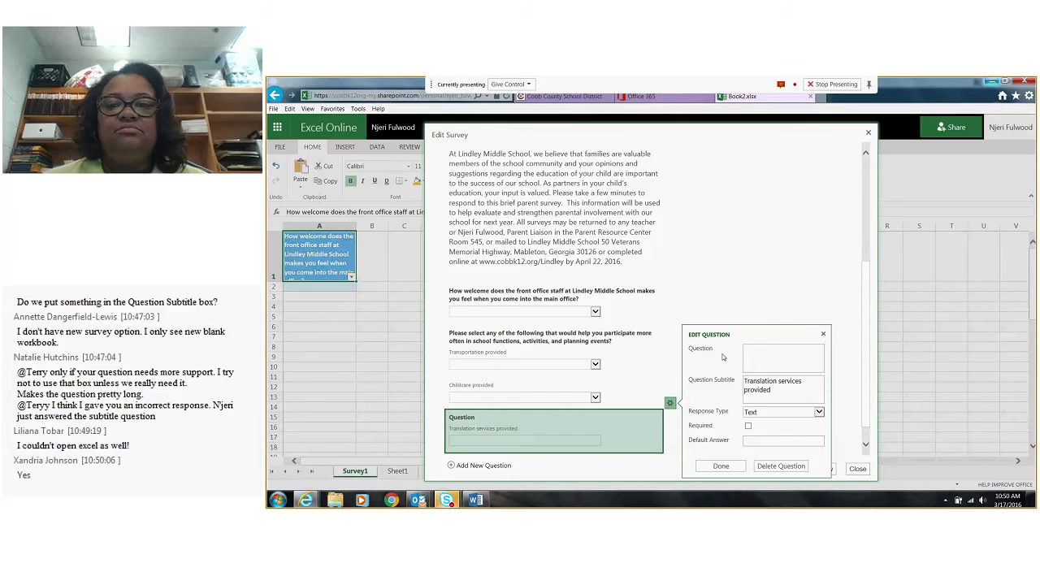
Make the translation services question a required Choice question with the options Yes and No, and finish editing it
left_click(780, 412)
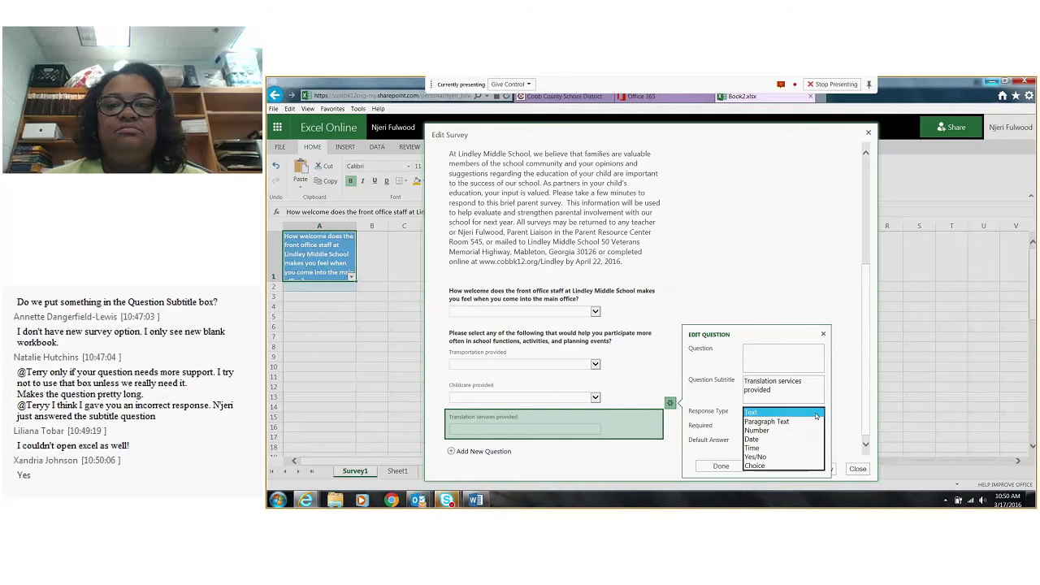
left_click(775, 465)
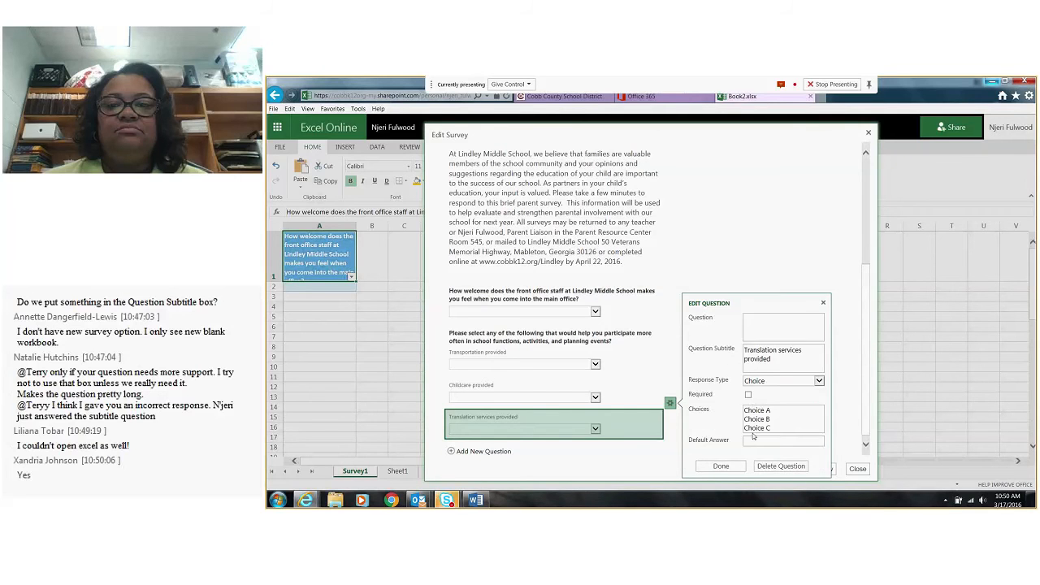
left_click(748, 395)
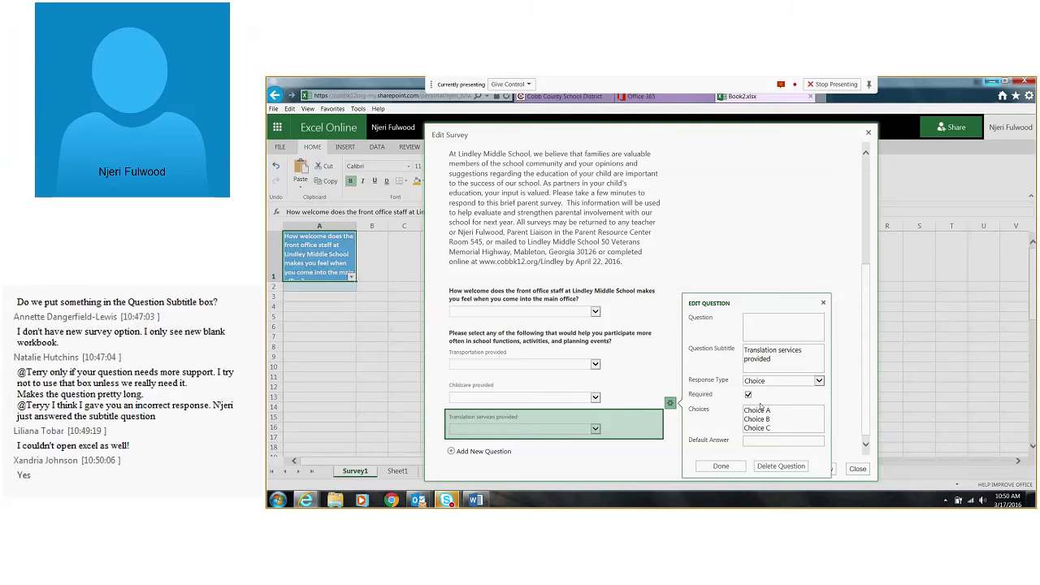
left_click(761, 411)
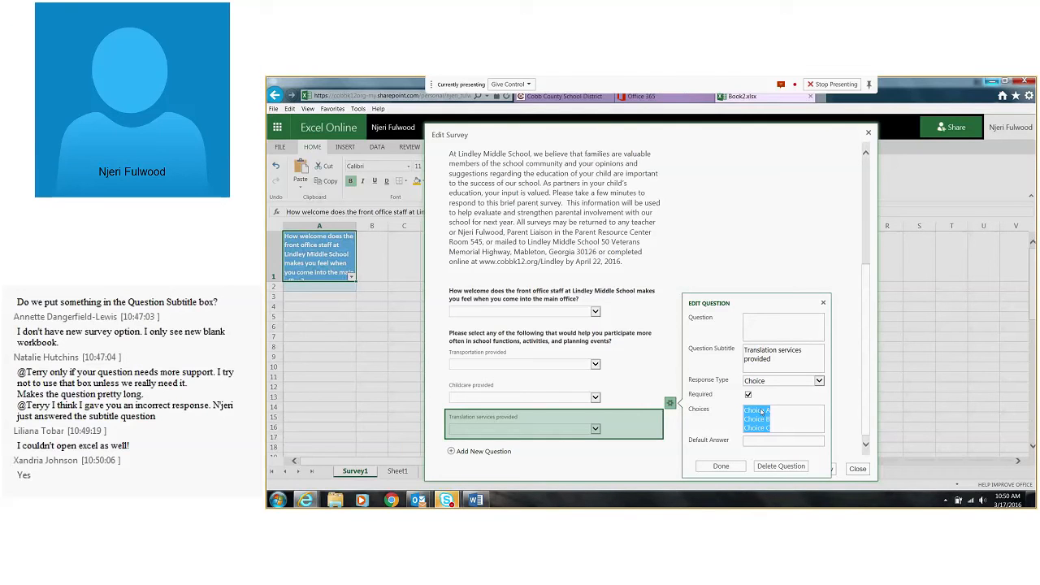
type("Yes")
key("Return")
type("No")
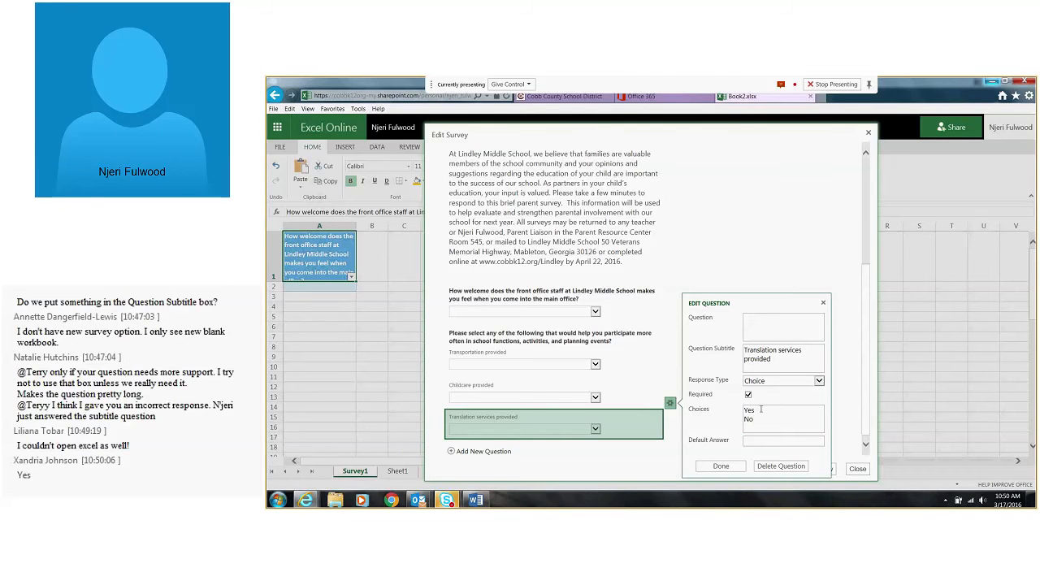
left_click(720, 466)
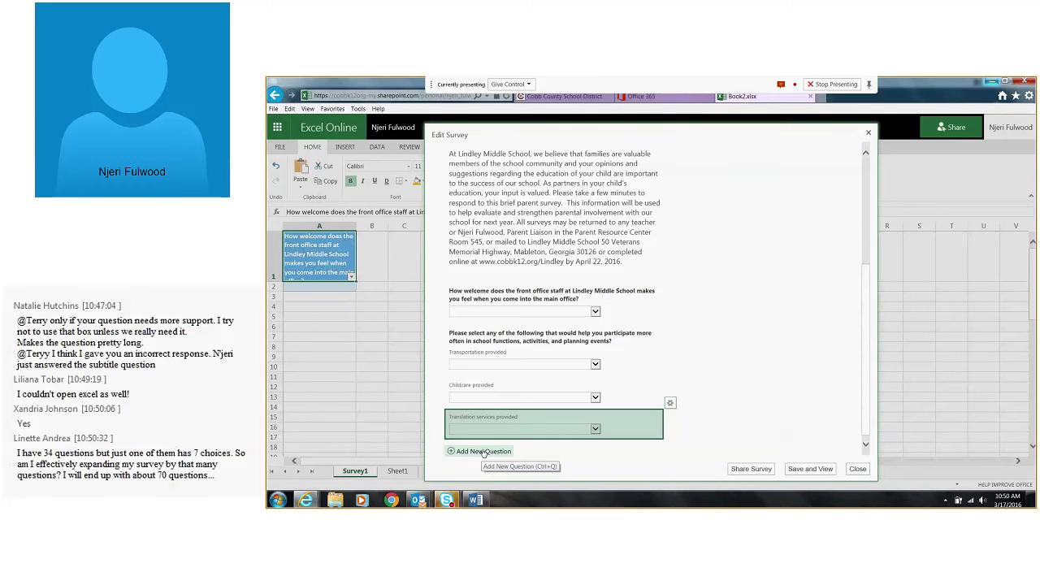
Add a question with an empty title and the subtitle "Other", keeping the Text response type, and finish editing it
scroll(483, 453, "up", 1)
scroll(483, 453, "down", 1)
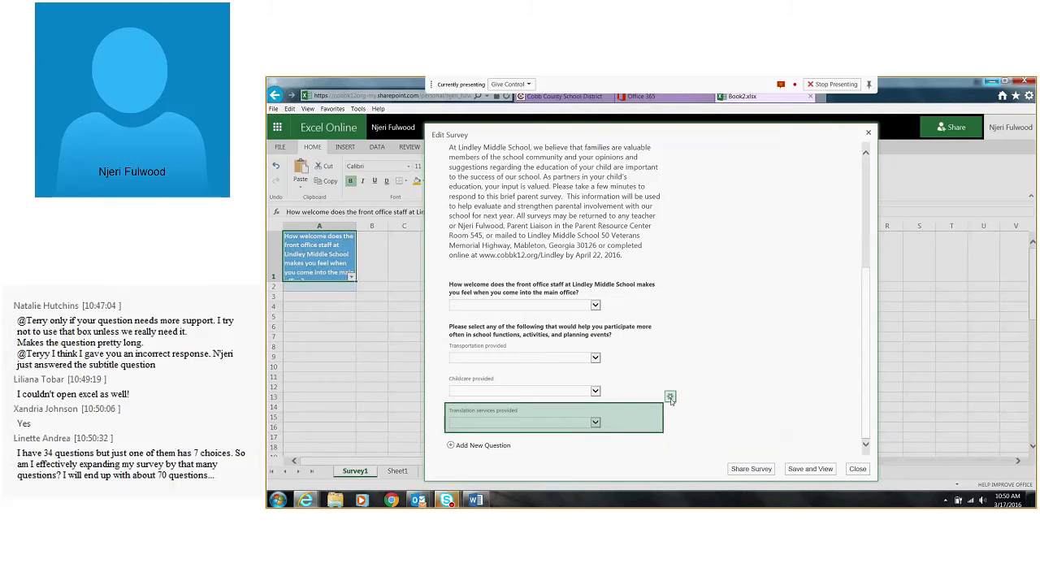
left_click(494, 448)
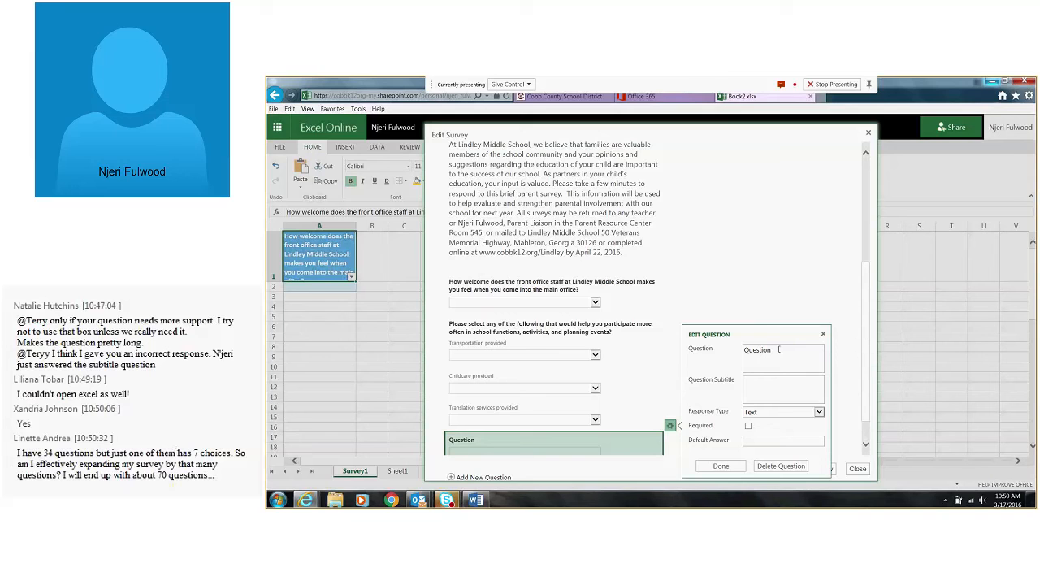
left_click(778, 349)
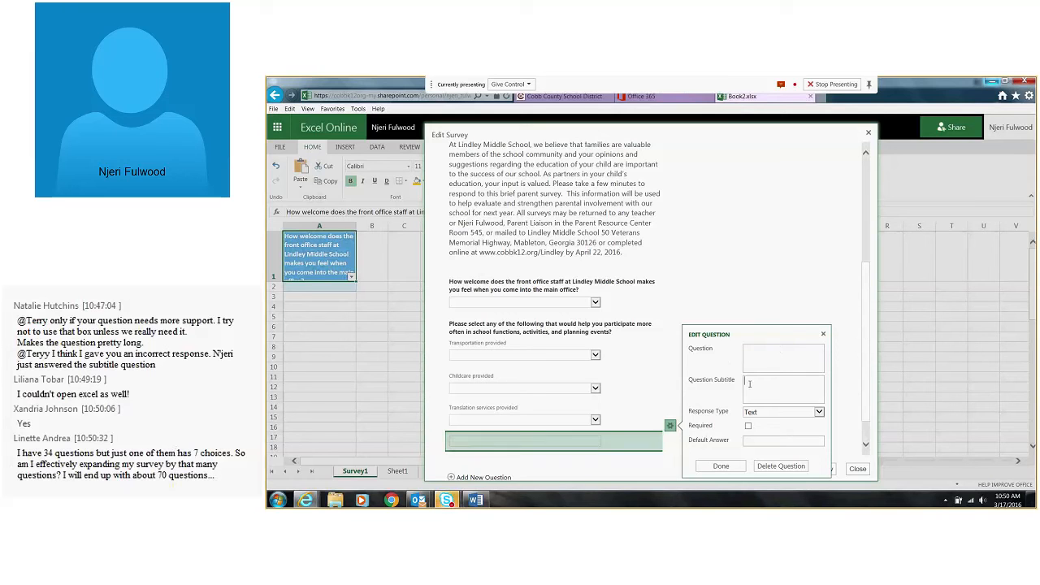
left_click(749, 384)
type("Other")
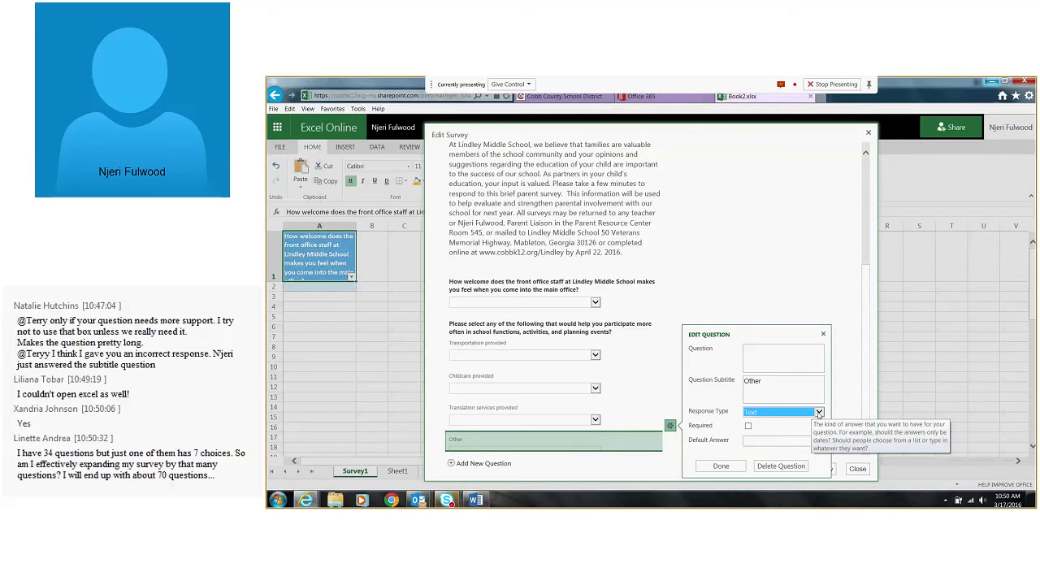
left_click(819, 413)
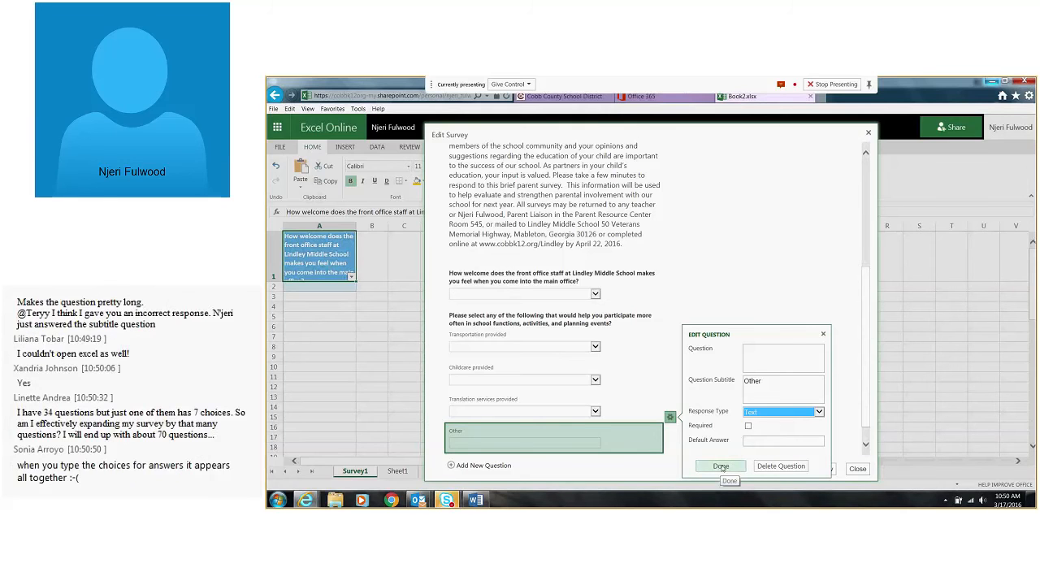
left_click(722, 467)
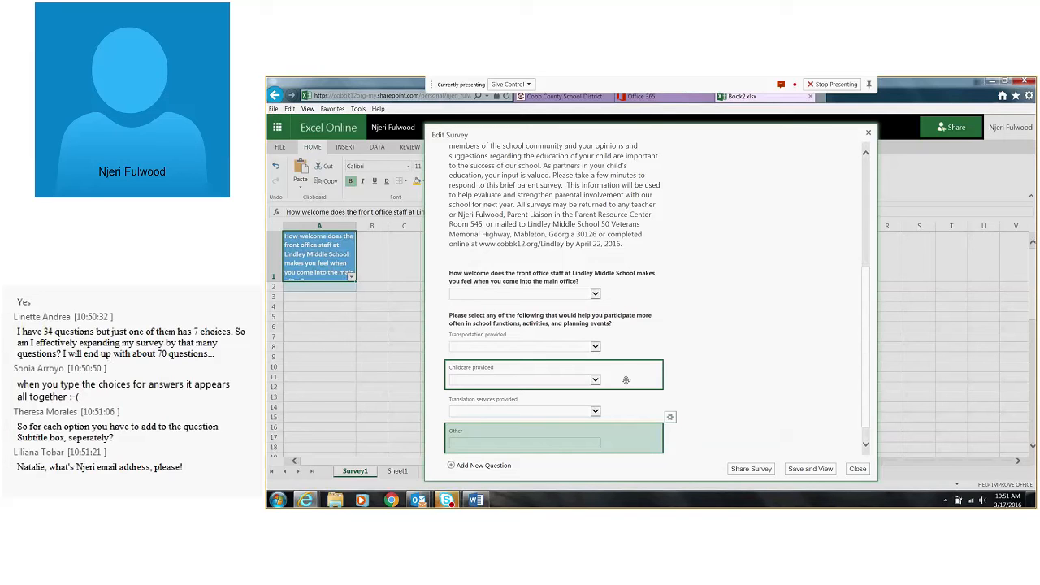
Try to save and view the survey, adding and deleting an extra placeholder question between the two attempts
left_click(806, 471)
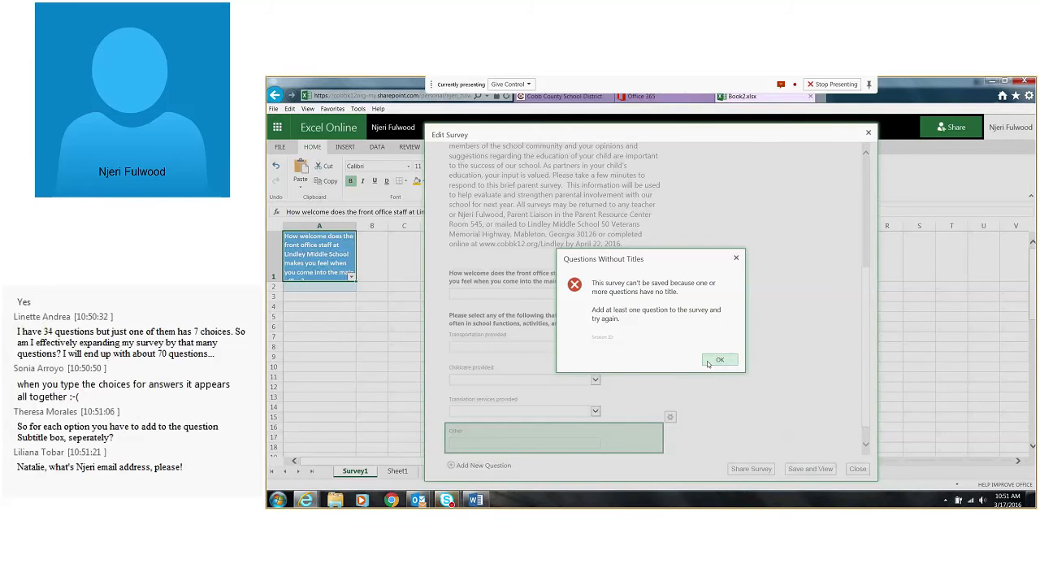
left_click(708, 362)
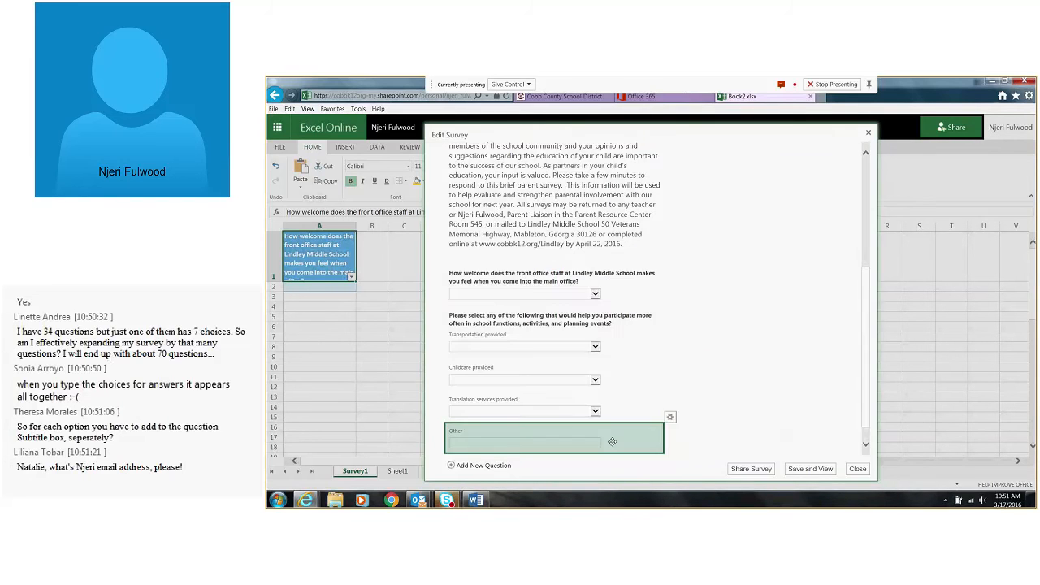
left_click(495, 472)
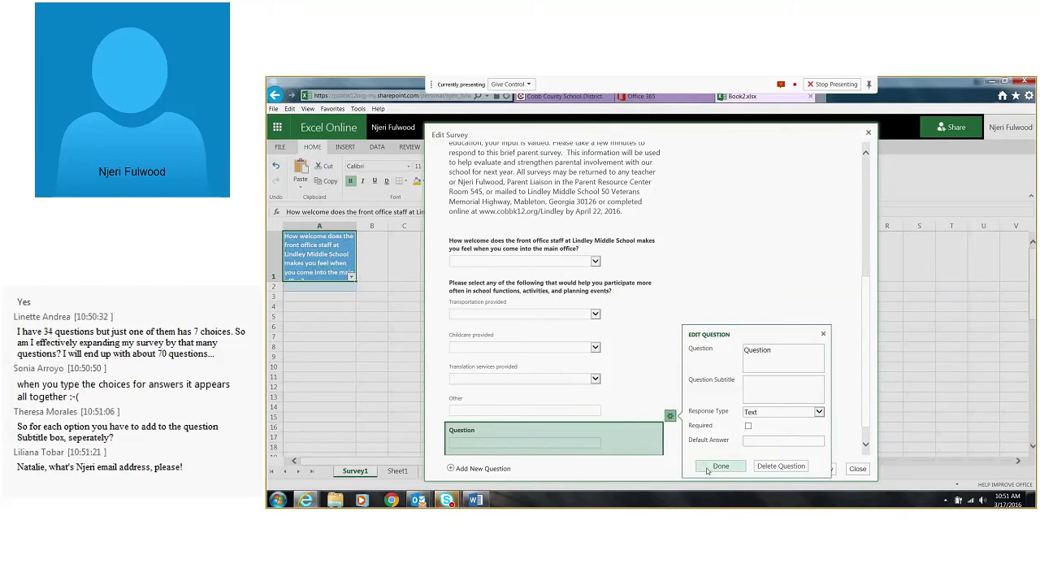
left_click(781, 466)
left_click(796, 469)
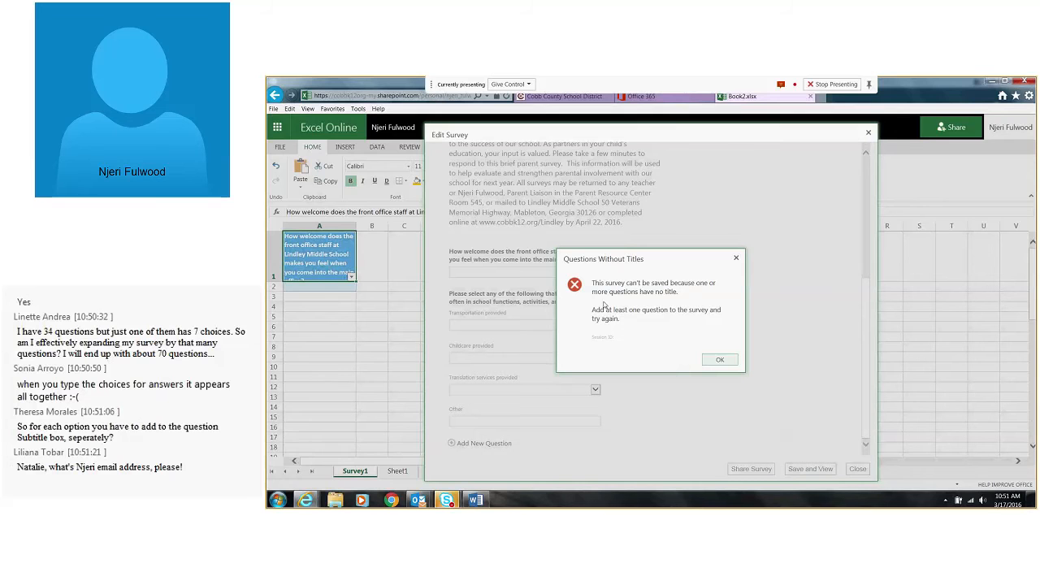
left_click(712, 360)
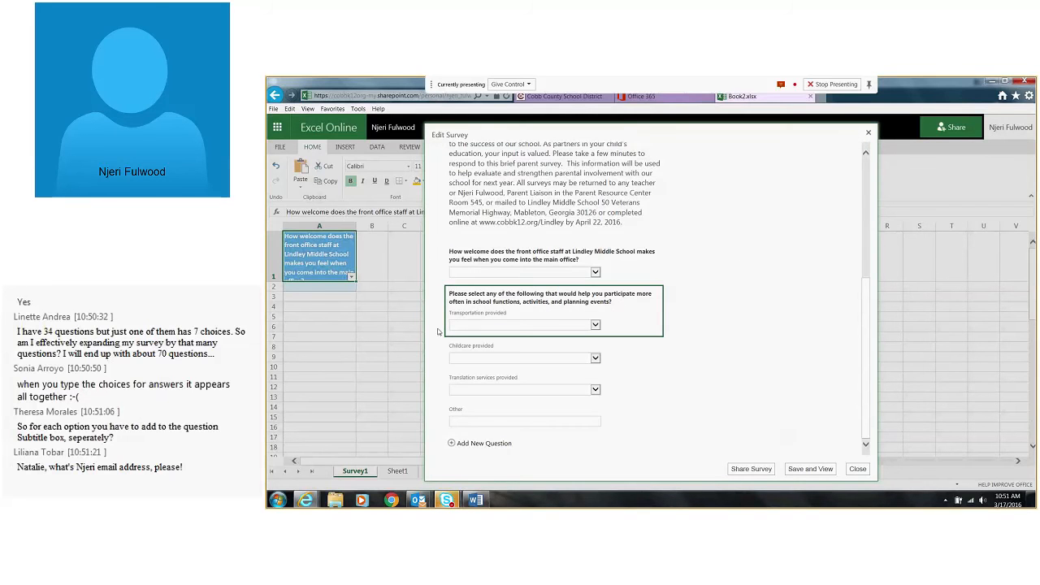
Inspect the settings of the transportation and childcare questions and retry saving and viewing the survey
left_click(592, 324)
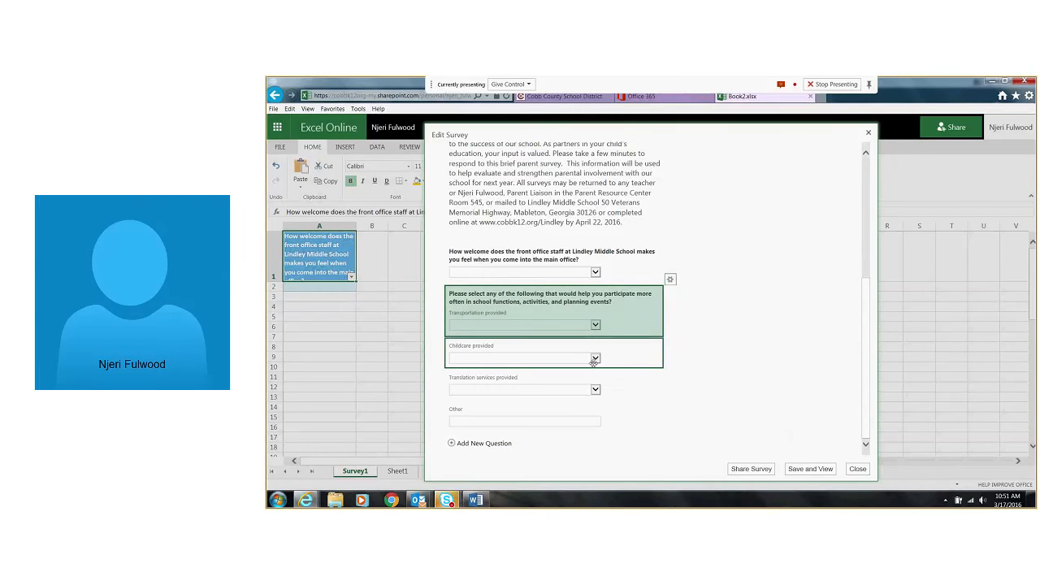
left_click(593, 362)
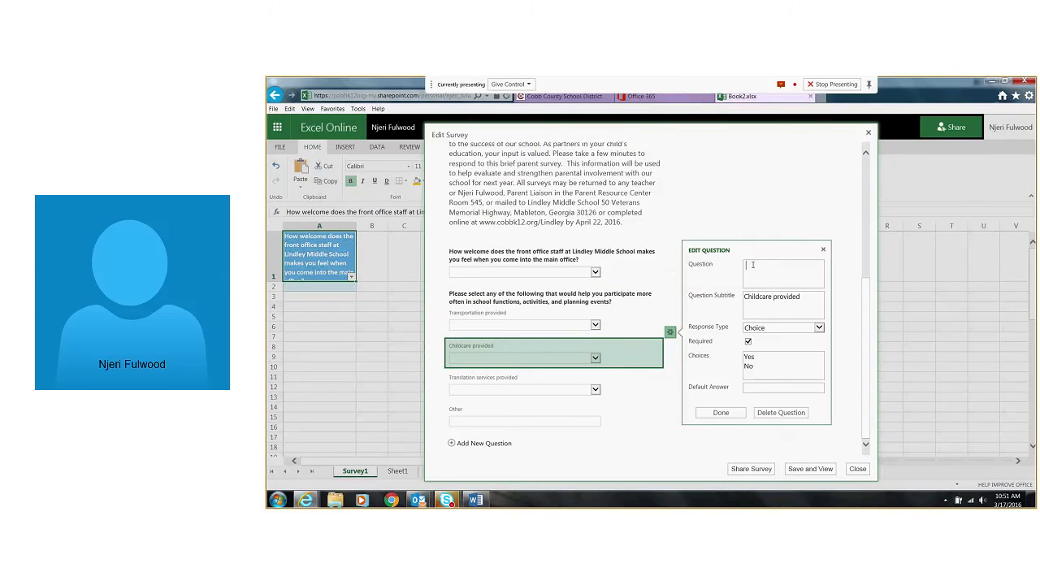
left_click(720, 412)
left_click(807, 469)
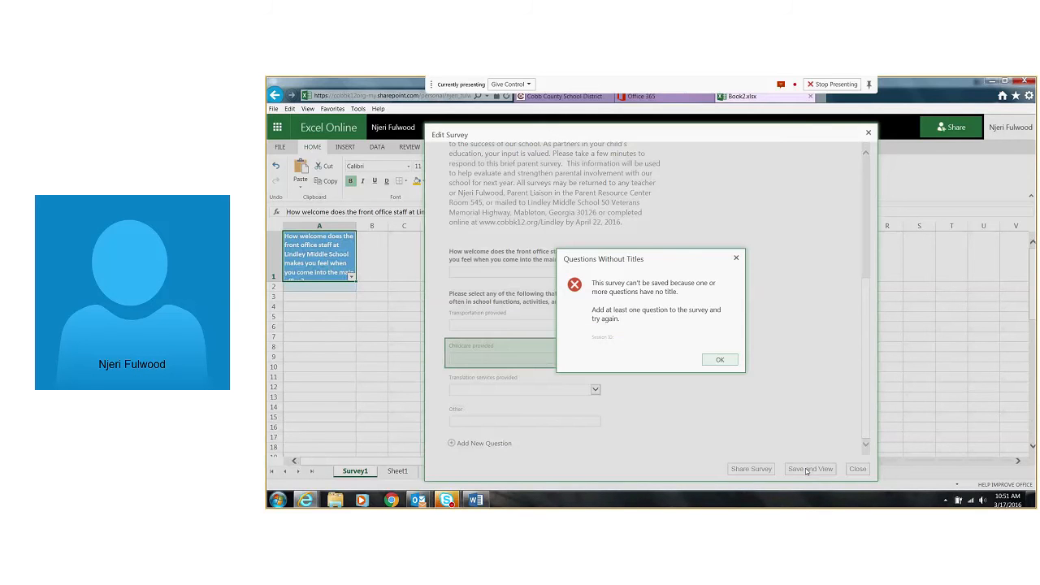
left_click(720, 360)
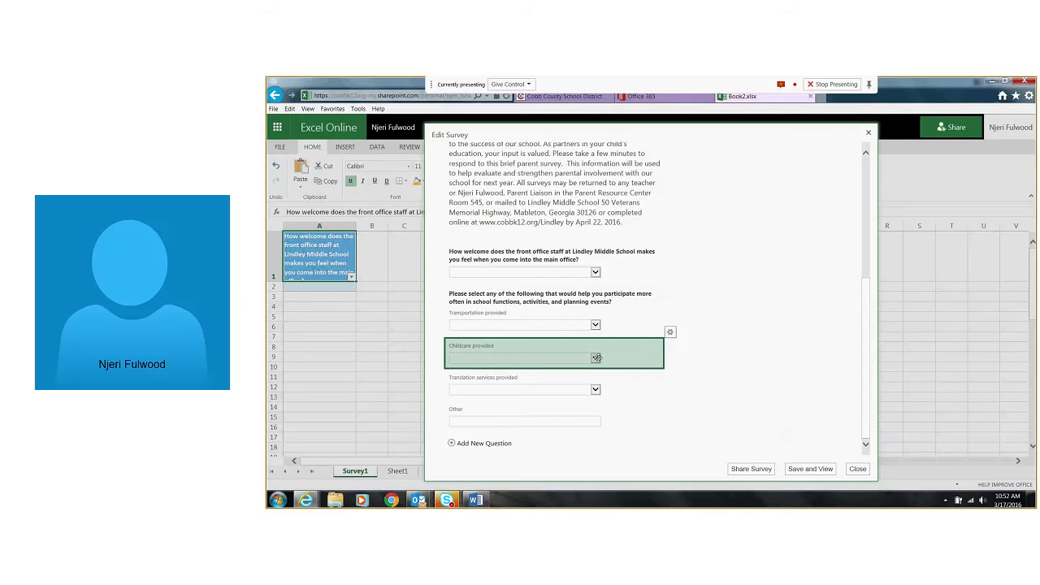
Give the "Childcare provided" question the title "Q" and finish editing it
left_click(671, 332)
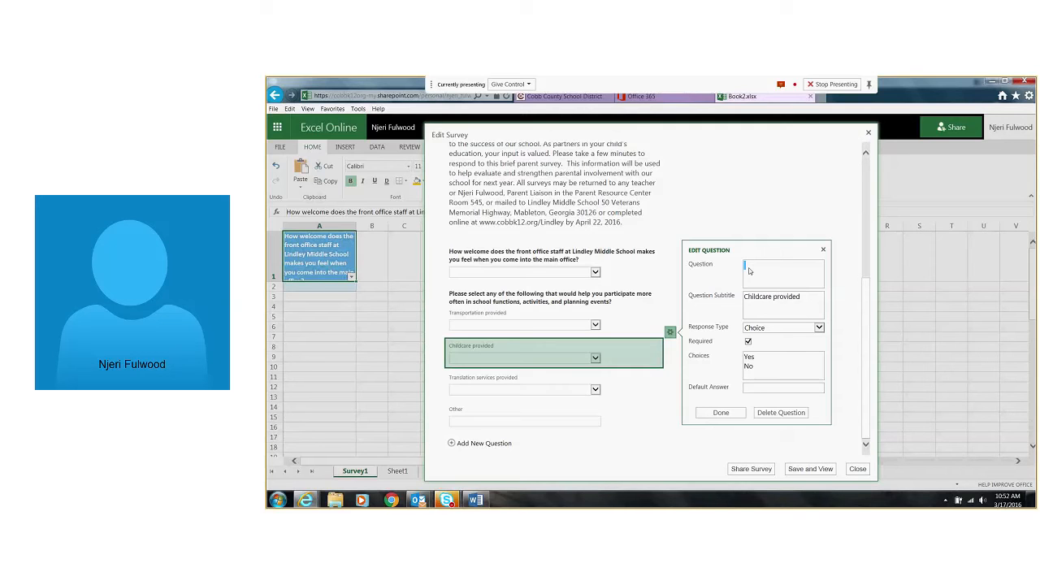
type("Q")
left_click(721, 412)
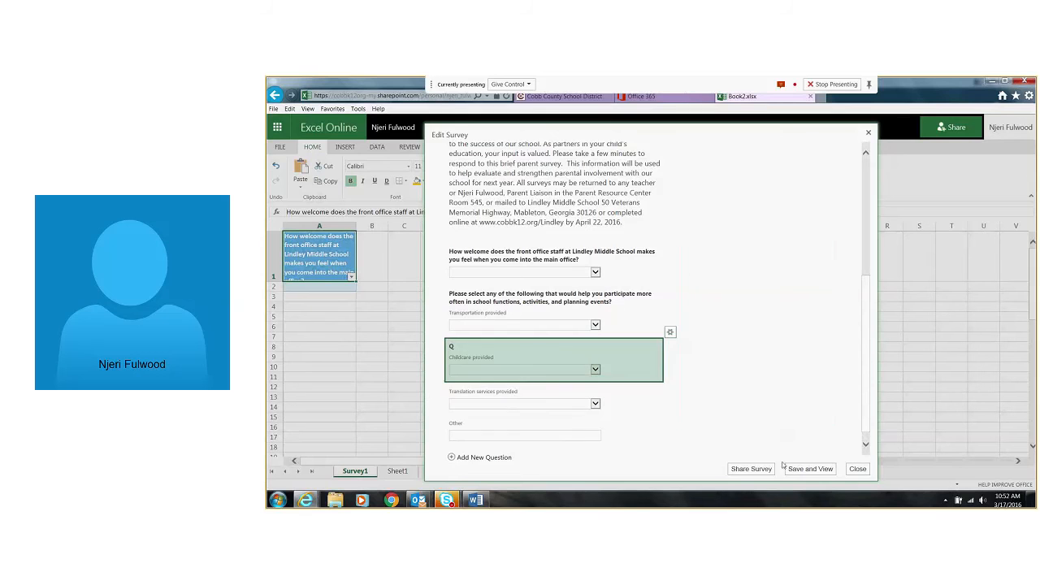
Delete the "Translation services provided" and "Other" questions, then save and view the survey and close its preview
left_click(597, 404)
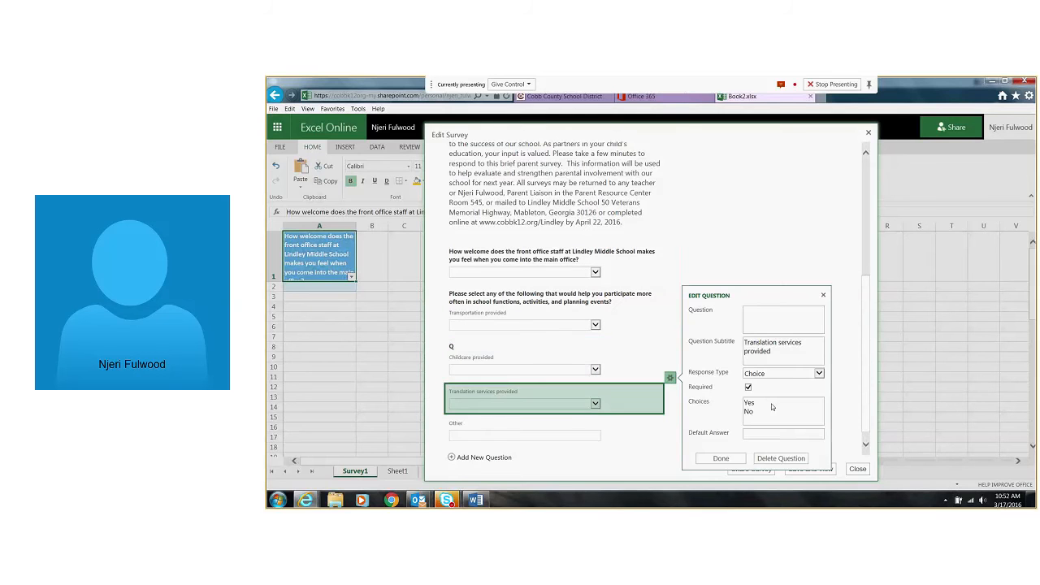
left_click(780, 458)
left_click(670, 397)
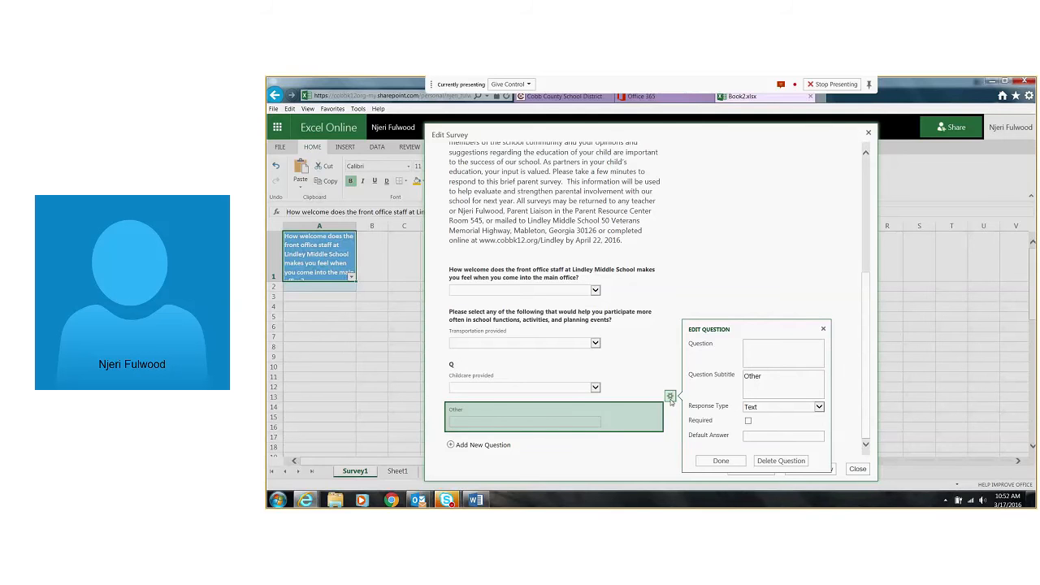
left_click(670, 397)
left_click(800, 470)
left_click(720, 359)
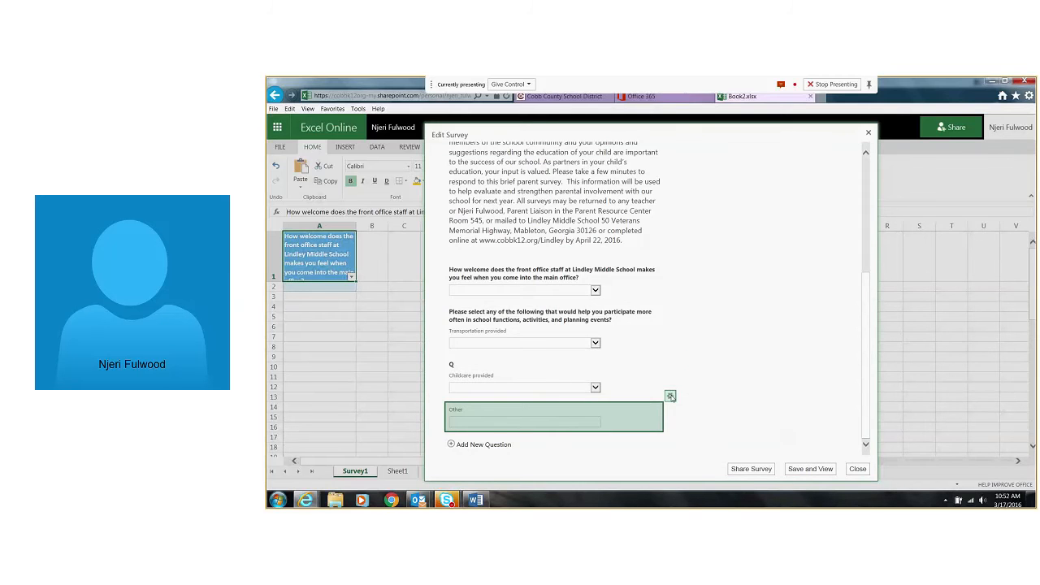
left_click(671, 397)
left_click(774, 462)
left_click(798, 470)
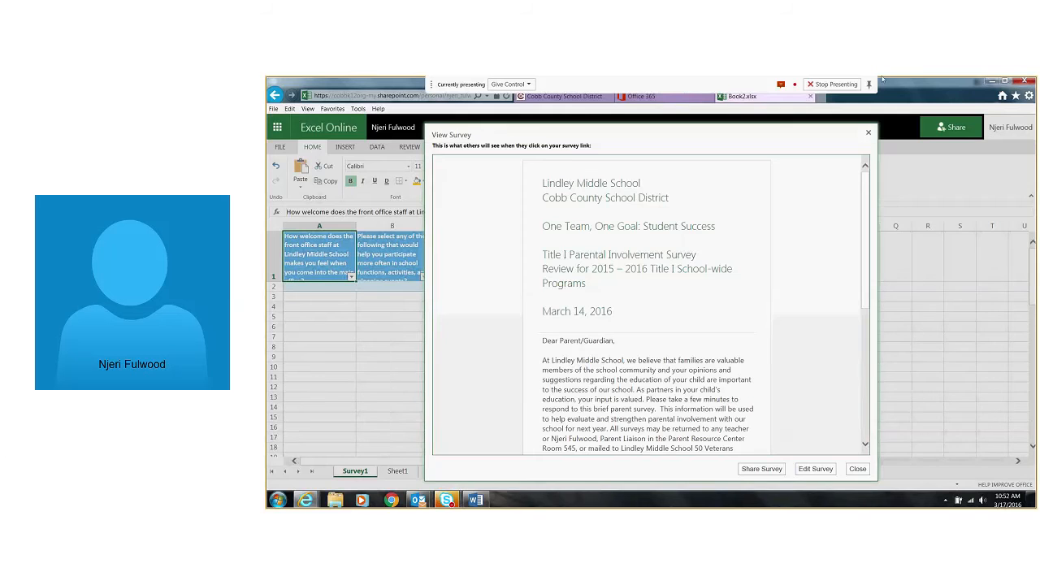
left_click(868, 133)
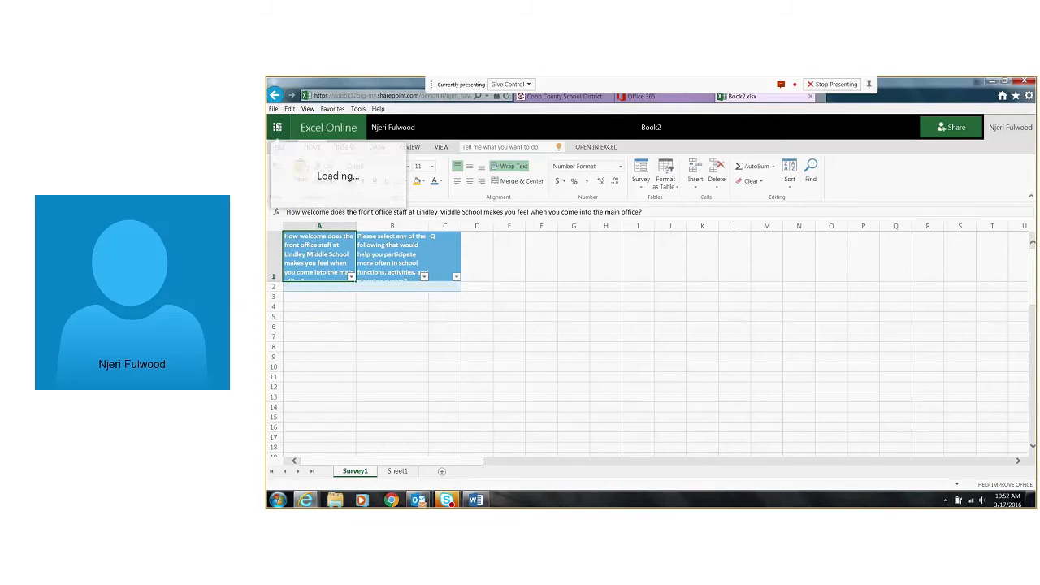
Open the 2016 LMS Title I Parental Involvement Survey workbook from OneDrive and examine its question column headings
left_click(277, 127)
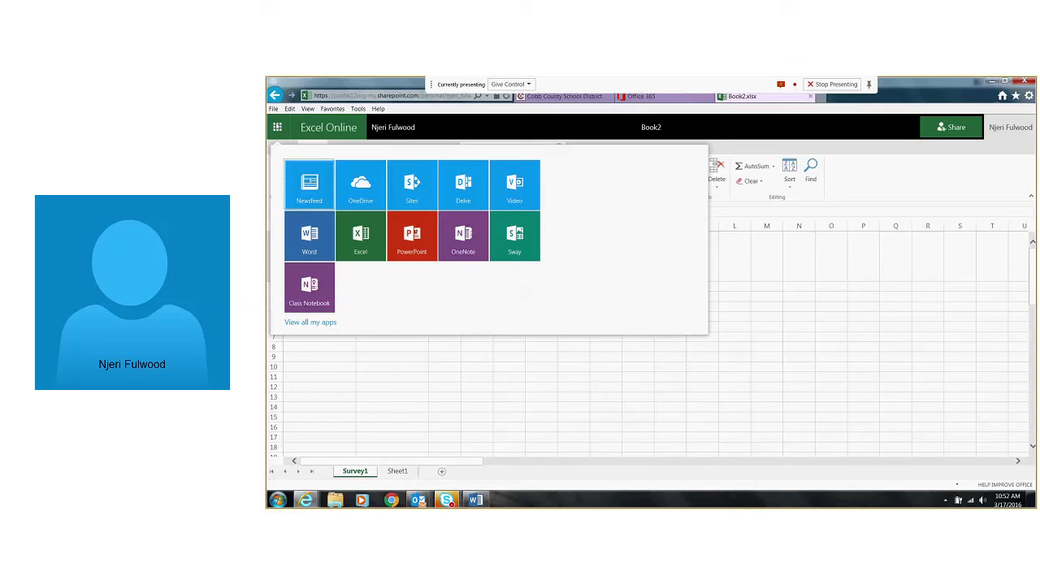
left_click(362, 188)
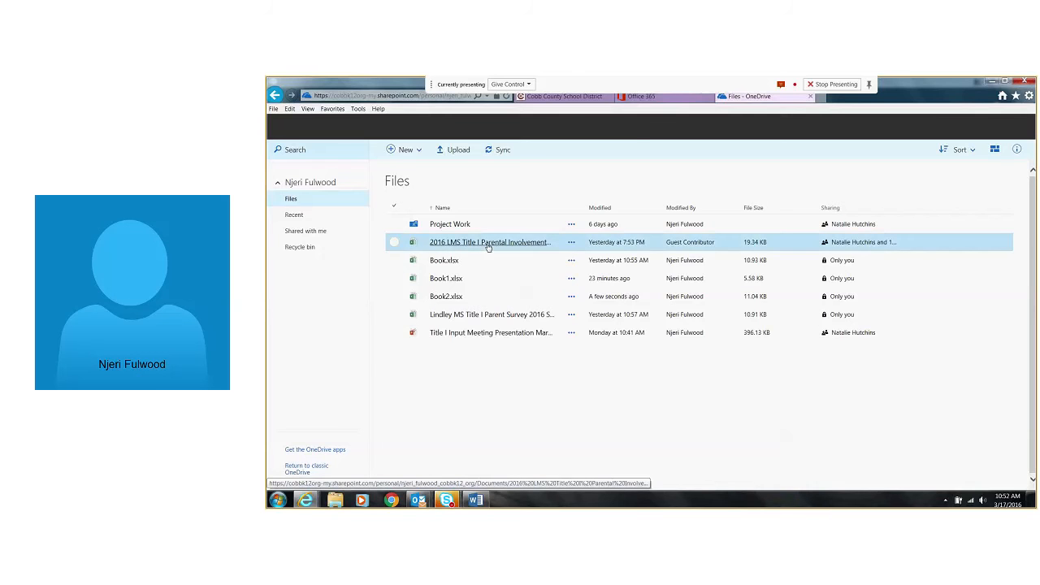
left_click(488, 244)
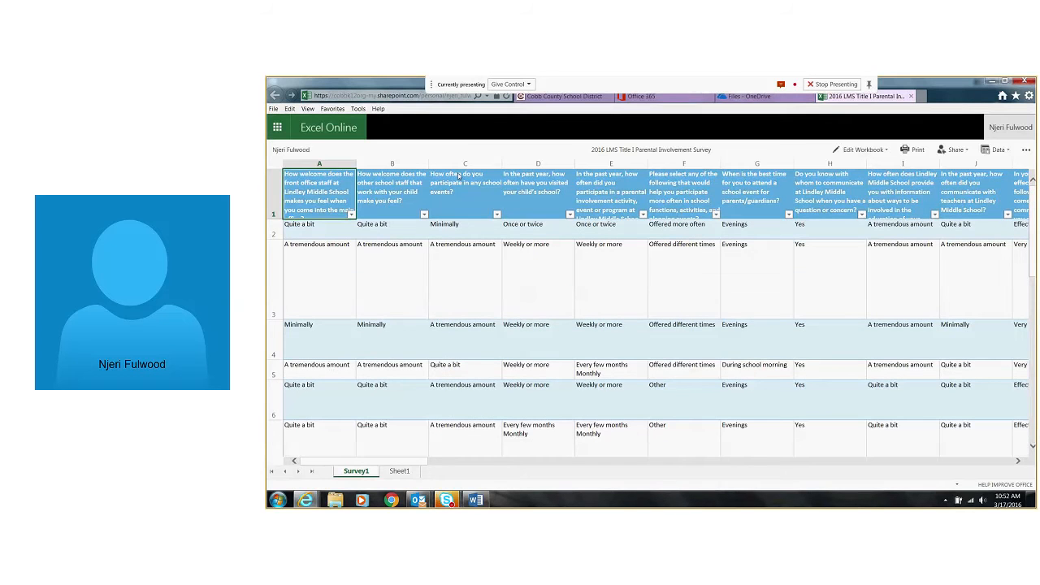
left_click(687, 195)
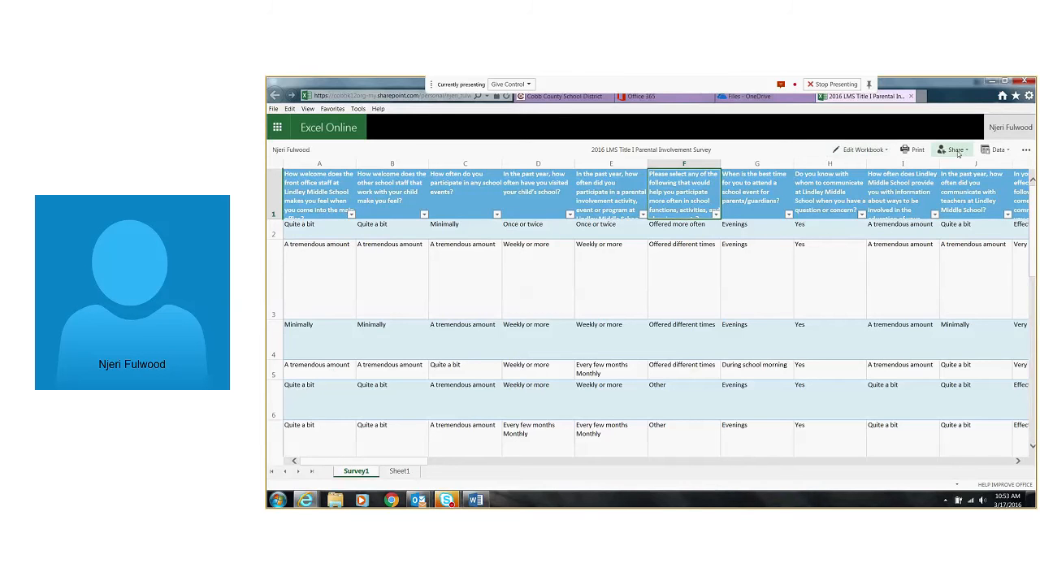
left_click(1011, 151)
left_click(1011, 152)
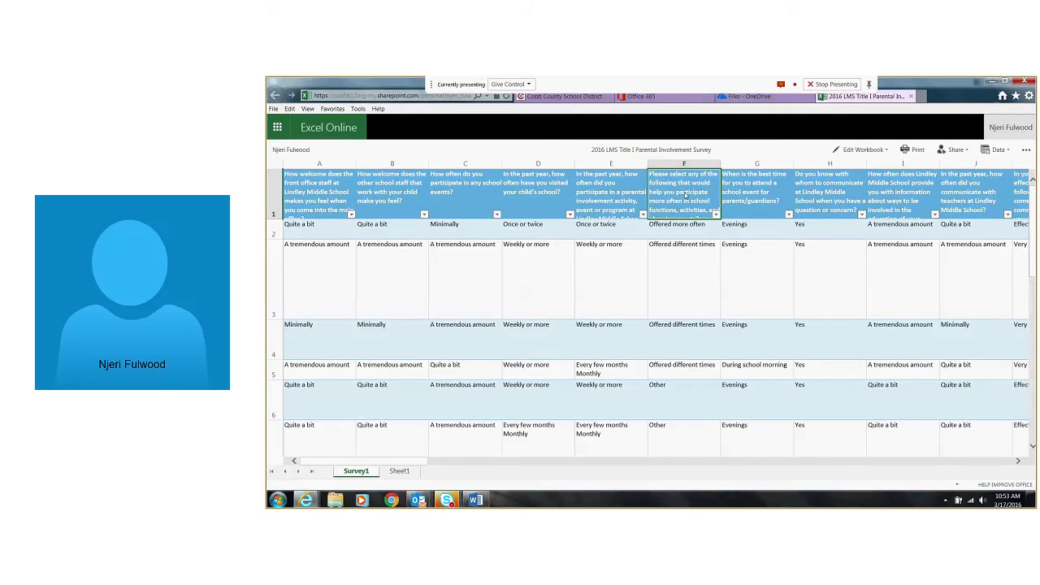
left_click(753, 184)
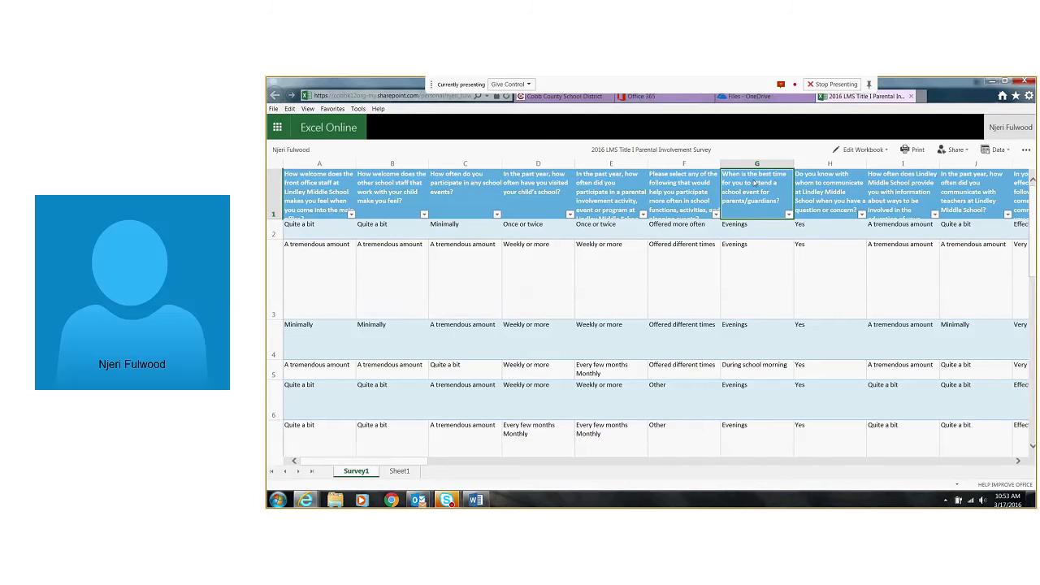
left_click(809, 184)
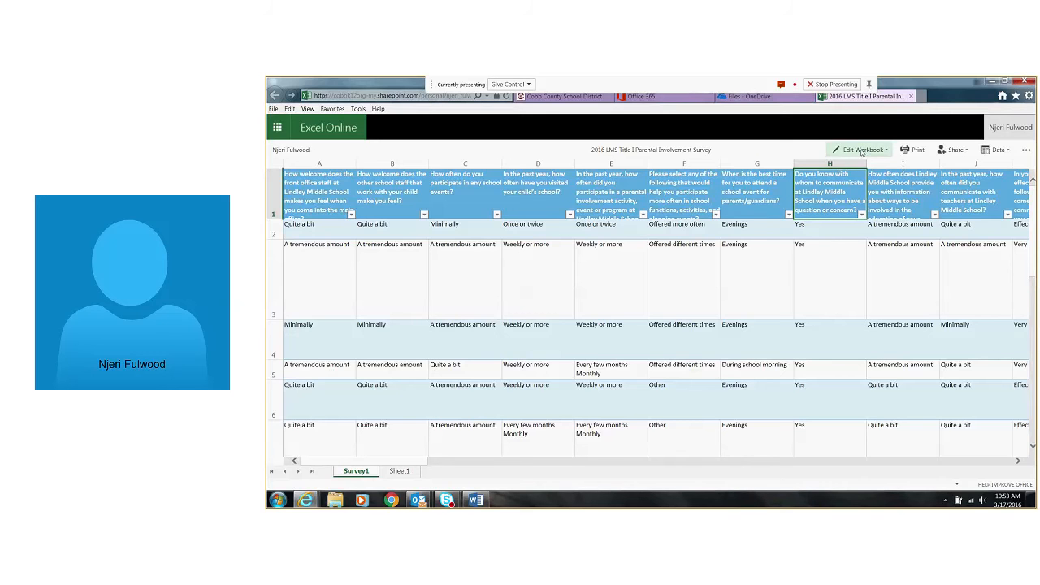
Open the 2016 survey workbook for editing in Excel Online, view its survey form and examine how the multiple-choice questions are laid out
left_click(861, 151)
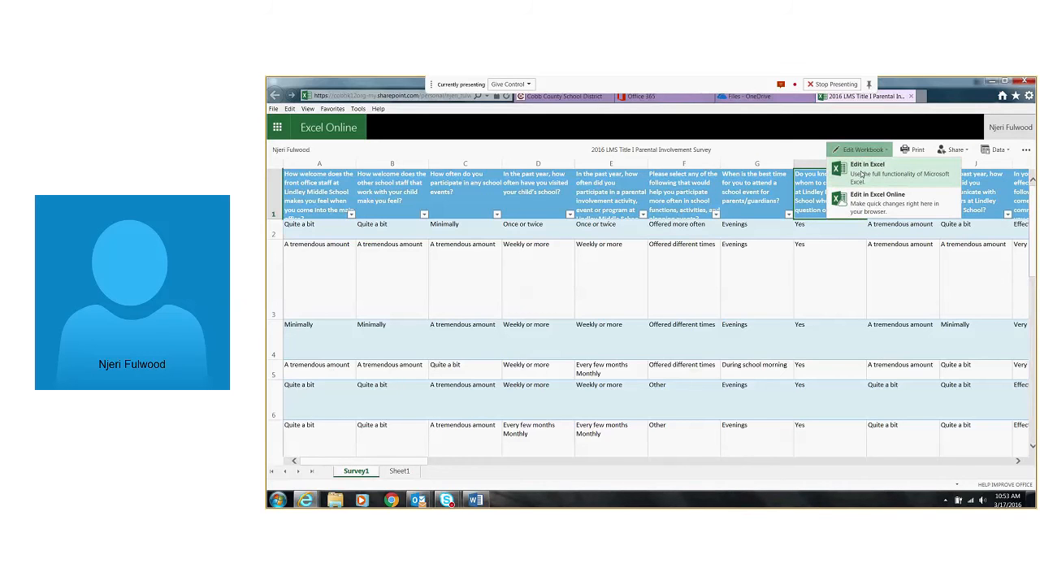
left_click(855, 204)
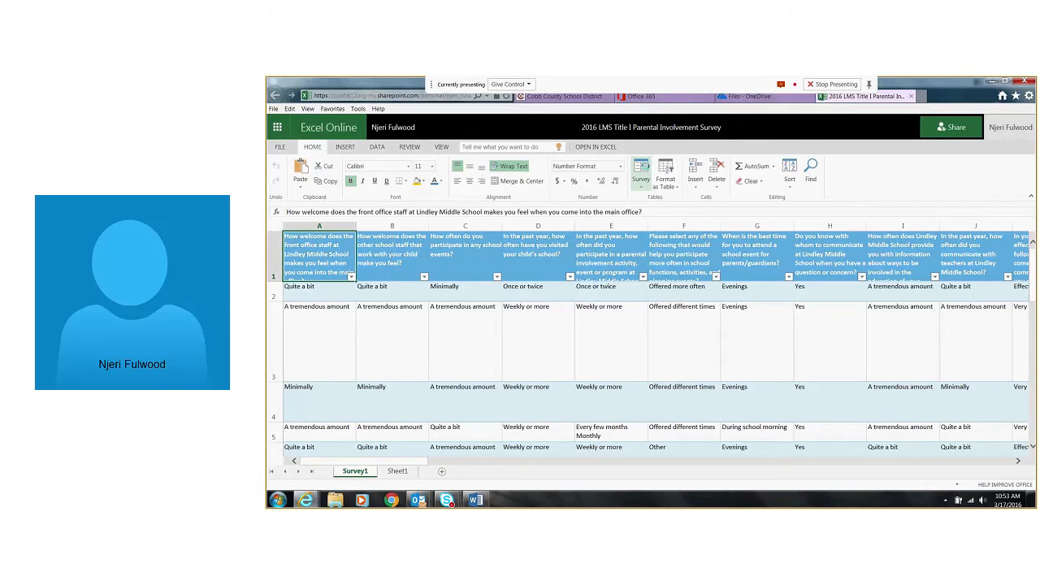
left_click(641, 179)
left_click(655, 196)
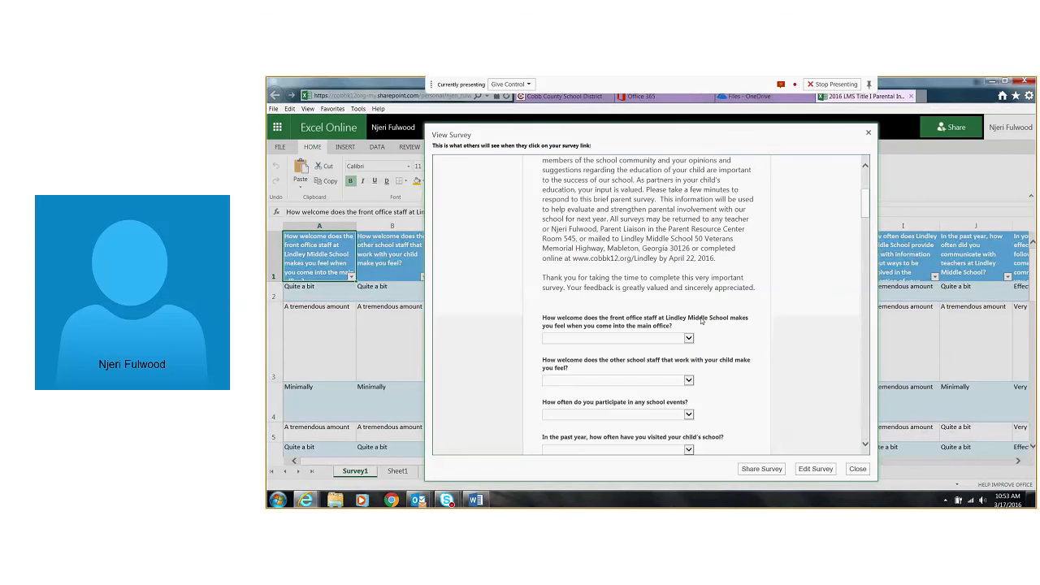
scroll(701, 320, "down", 10)
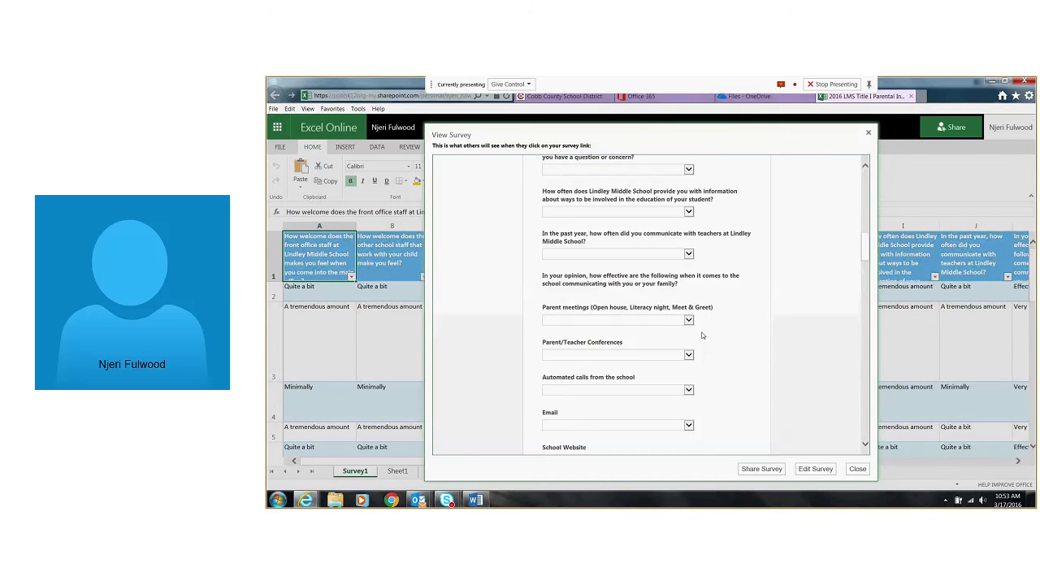
scroll(701, 331, "up", 5)
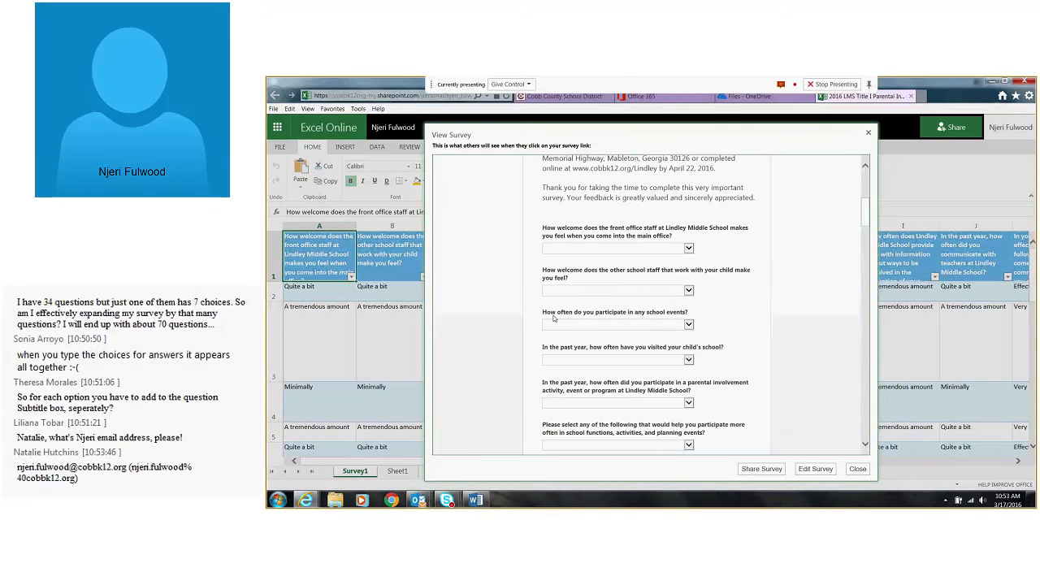
scroll(554, 319, "down", 3)
scroll(560, 325, "up", 5)
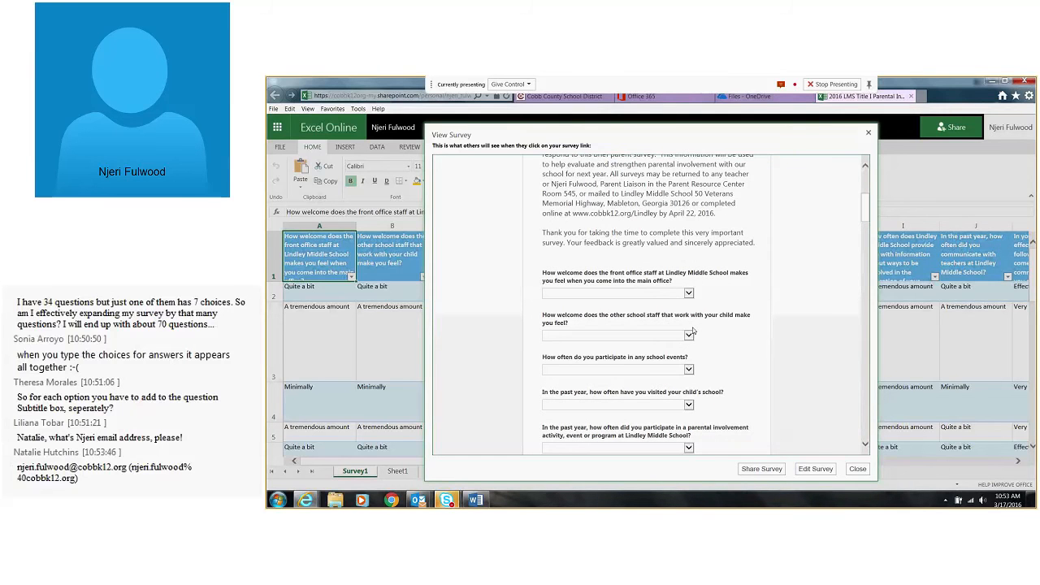
scroll(693, 330, "down", 5)
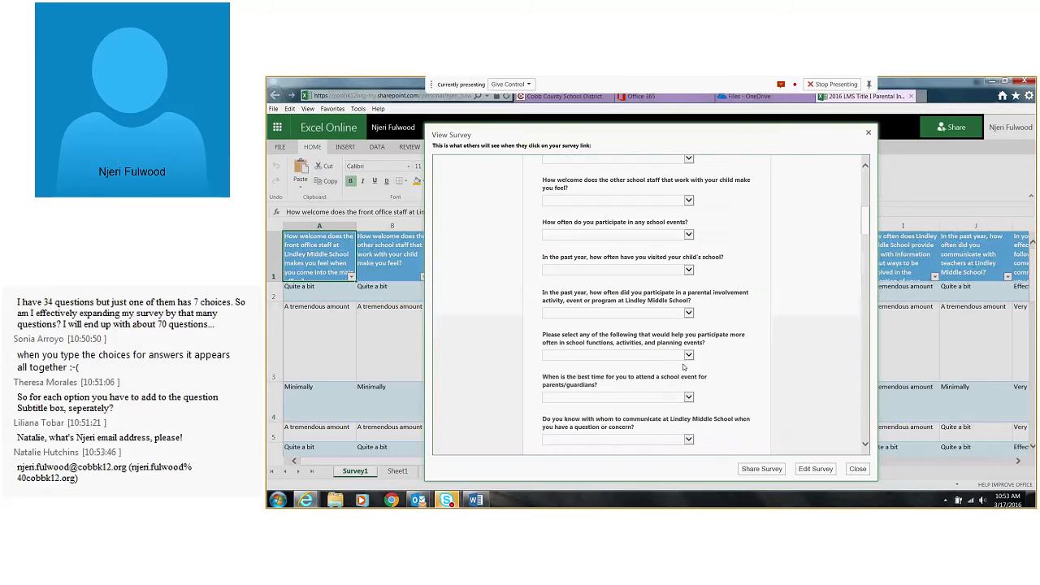
scroll(685, 367, "down", 5)
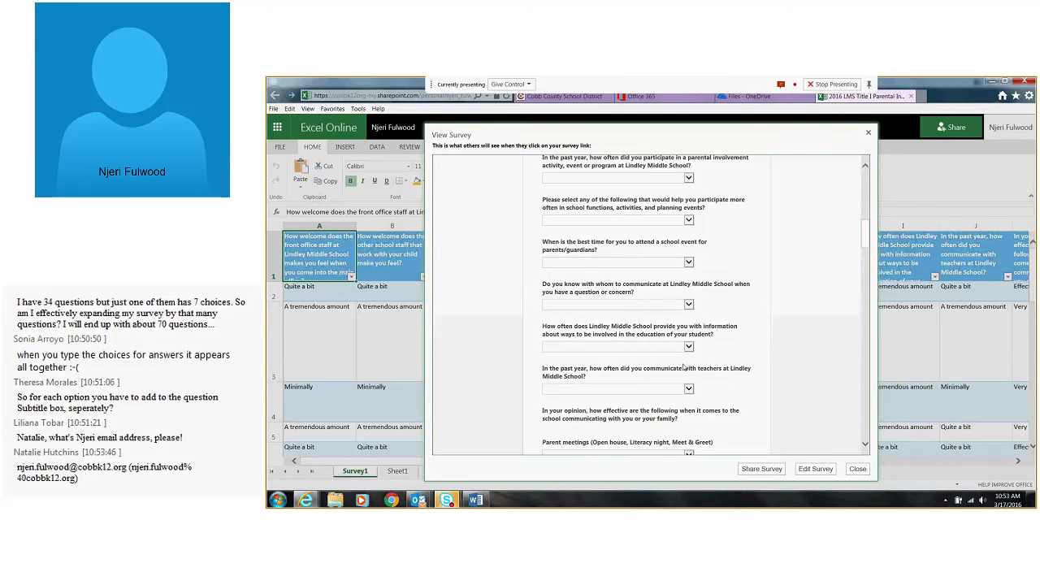
scroll(683, 368, "down", 1)
left_click(860, 474)
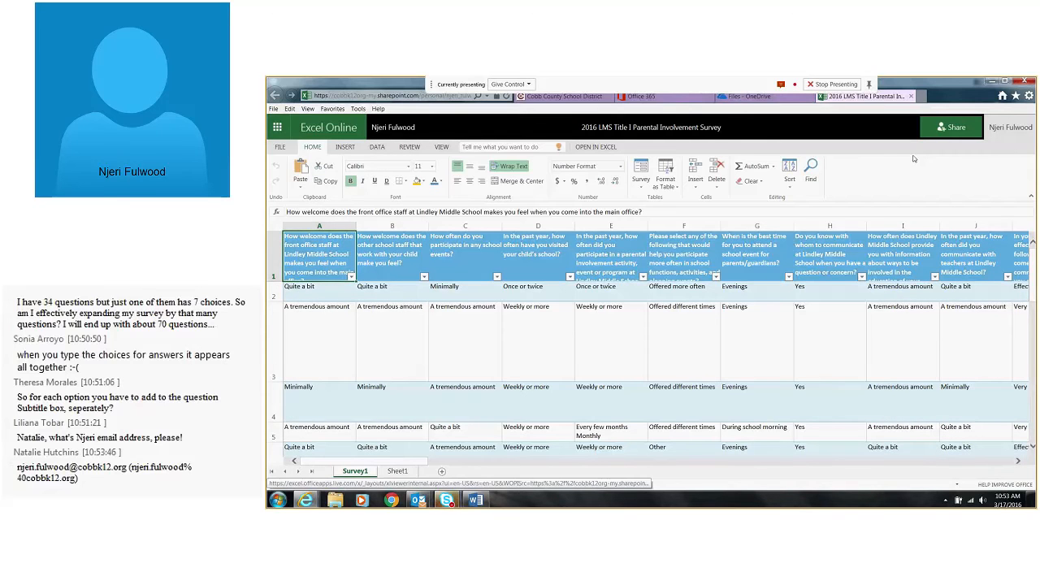
Return to the OneDrive files, open Book2.xlsx for editing in Excel Online and open its survey for editing
left_click(277, 127)
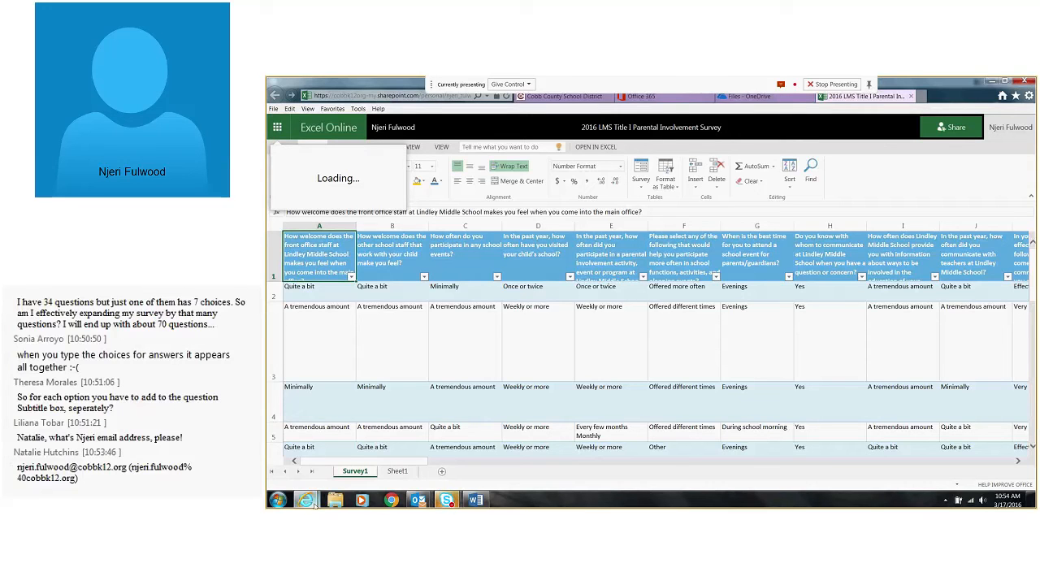
mouse_move(311, 502)
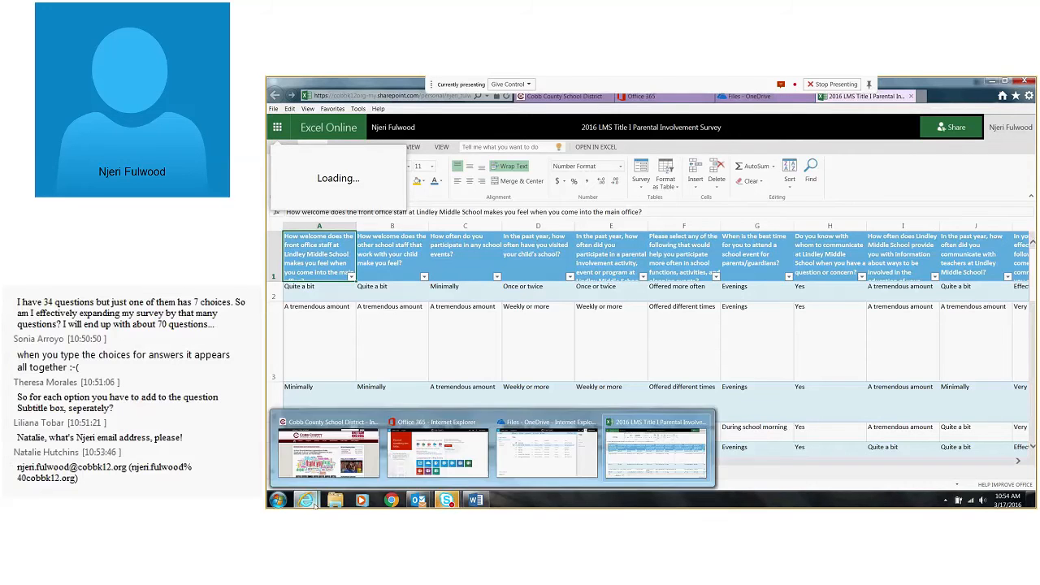
left_click(521, 454)
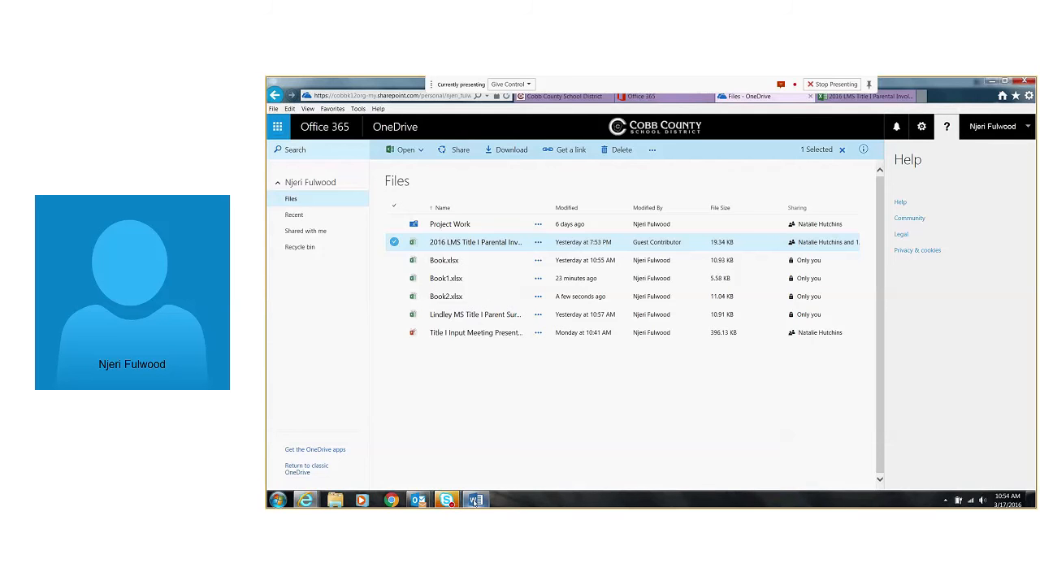
mouse_move(477, 500)
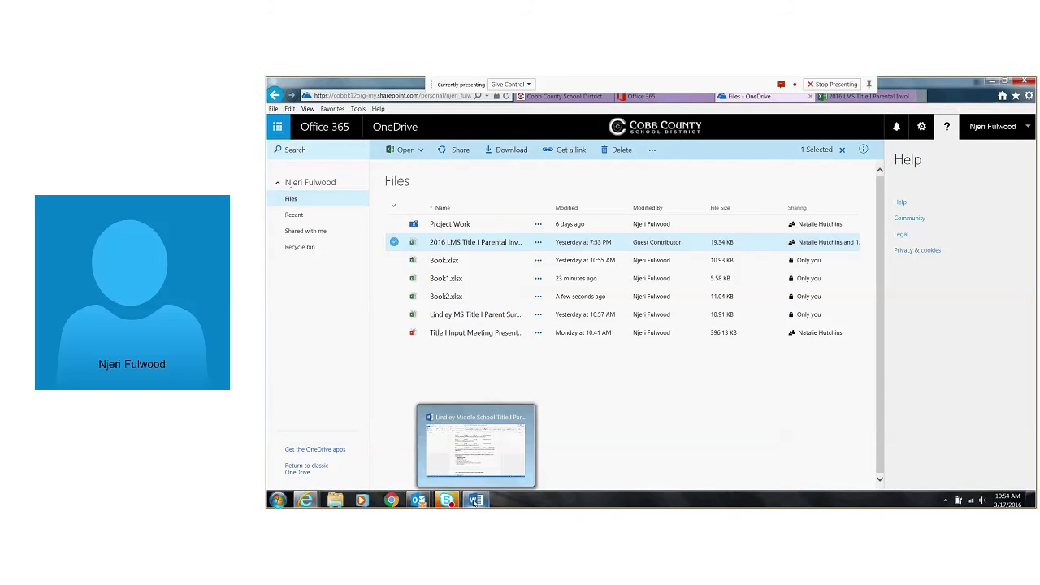
left_click(435, 300)
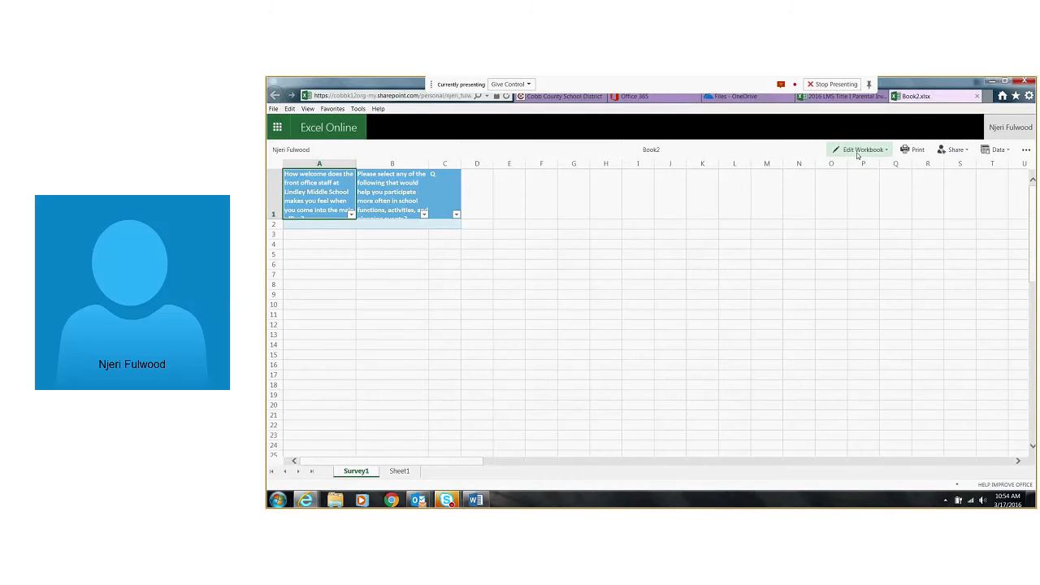
left_click(859, 150)
left_click(869, 209)
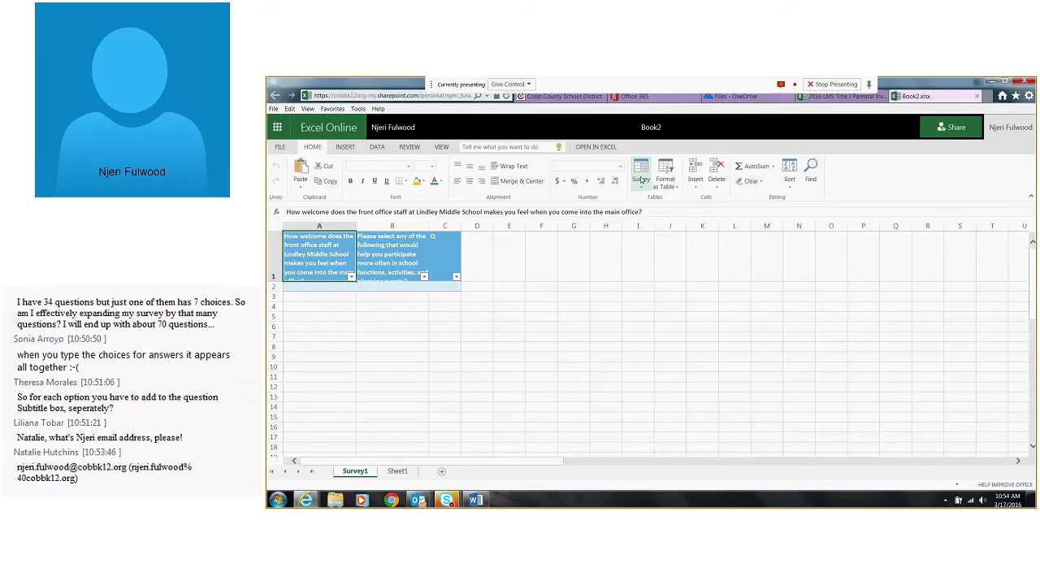
left_click(640, 175)
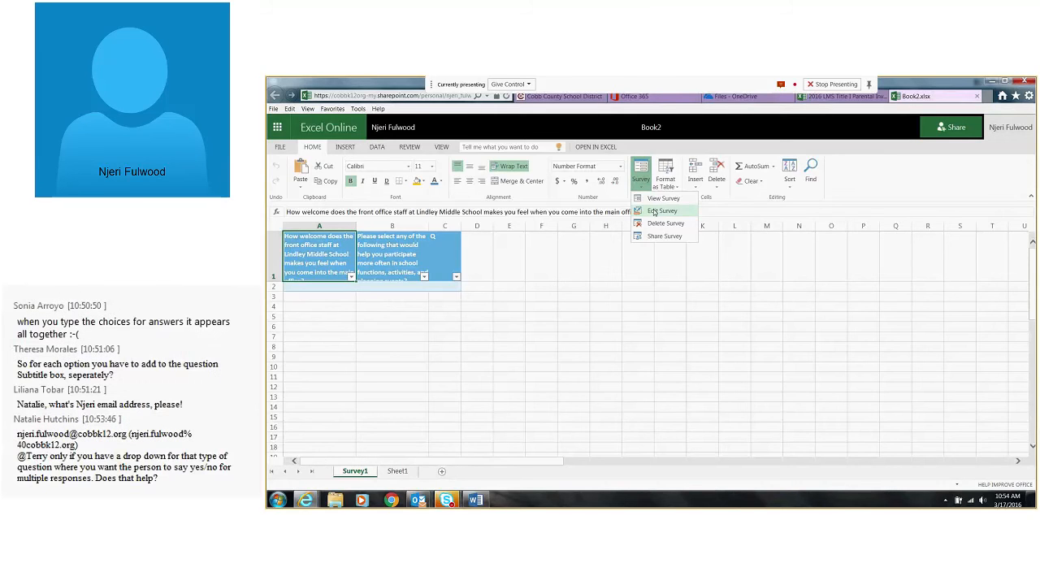
left_click(653, 212)
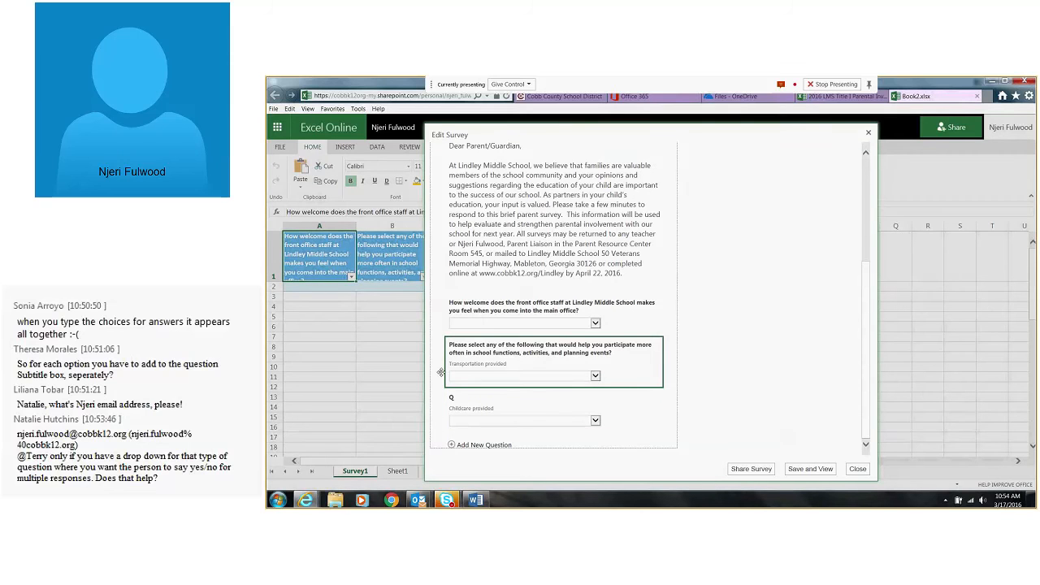
Replace the title "Q" with "Childcare provided", clear that question's subtitle and finish editing it
left_click(636, 404)
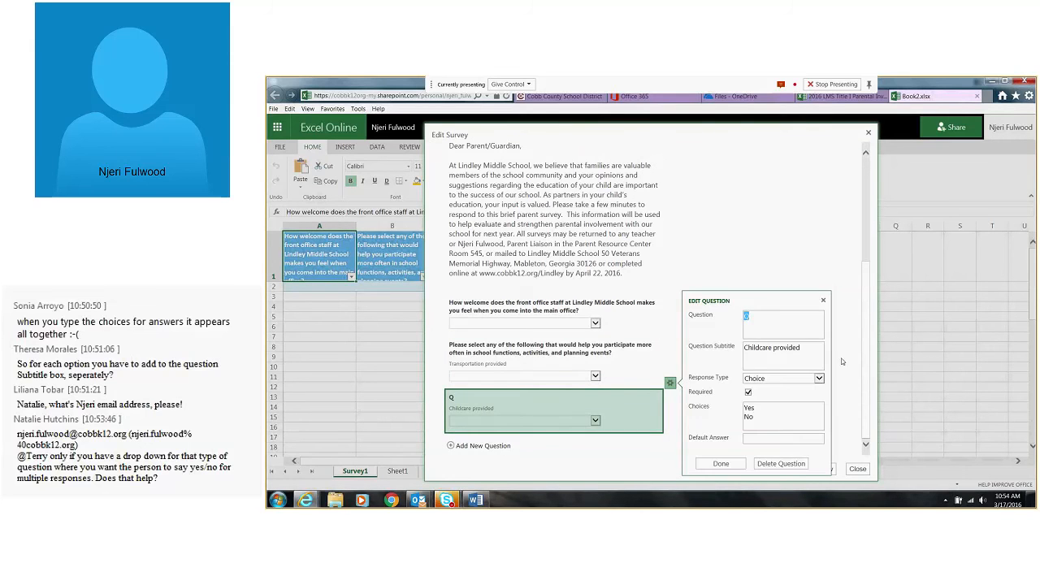
key("Tab")
key("ctrl+c")
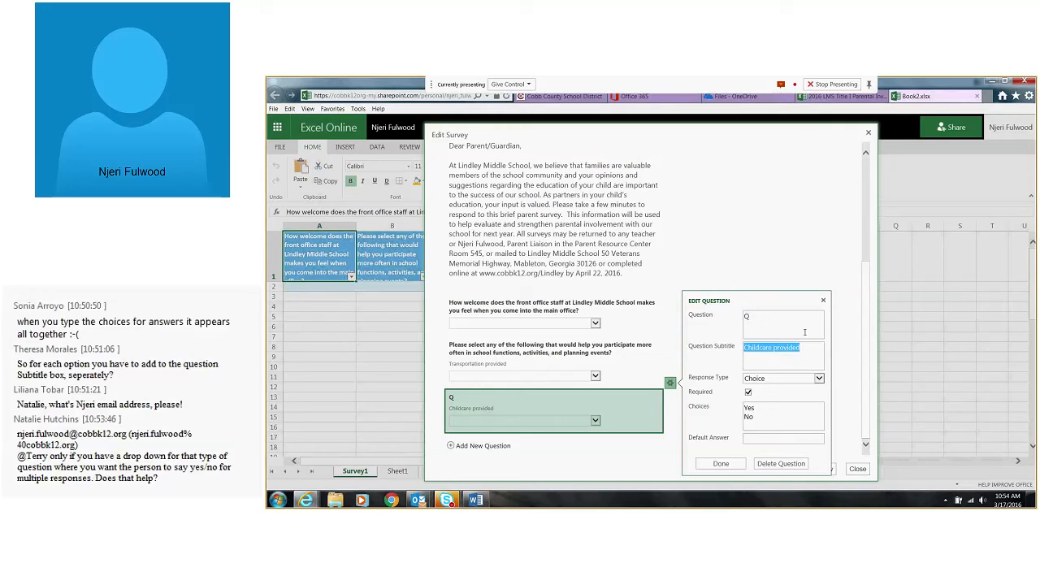
double_click(796, 315)
key("ctrl+v")
left_click_drag(801, 351, 739, 357)
key("BackSpace")
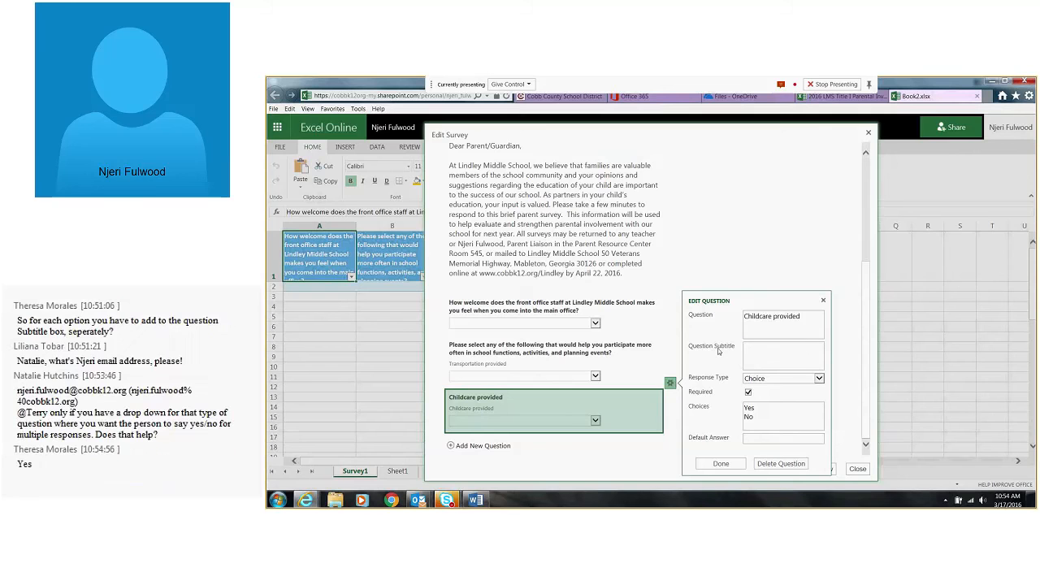
left_click(709, 465)
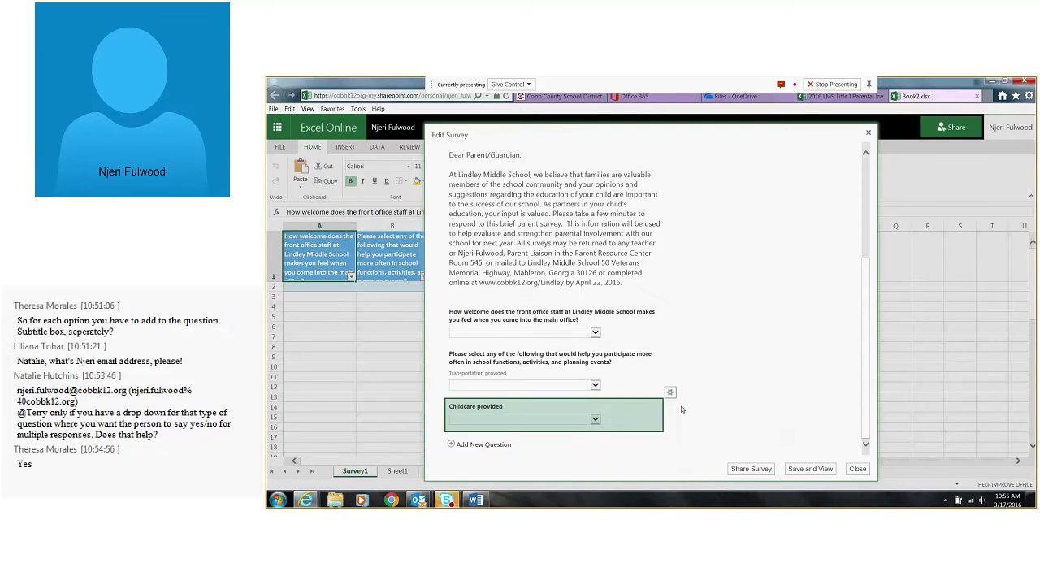
Add a new survey question below "Childcare provided" and title it "Translation Services Provided"
left_click(480, 444)
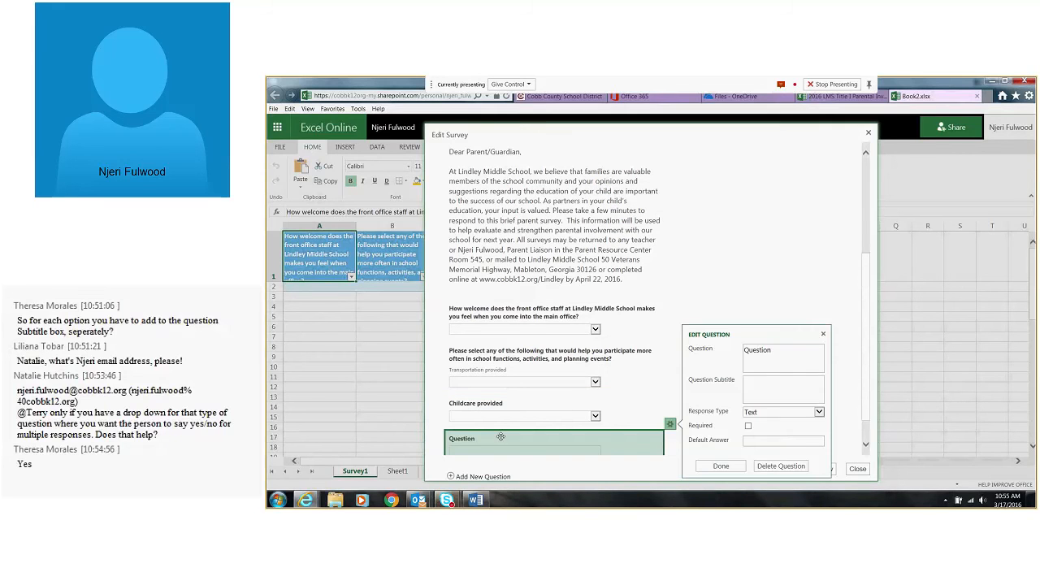
double_click(755, 349)
type("Tran")
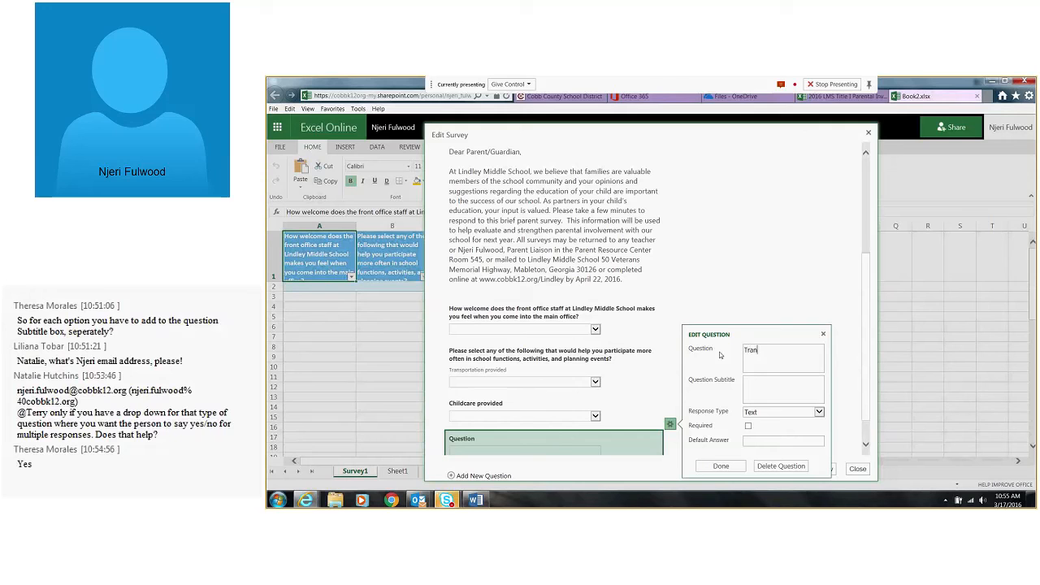
type("slation Services Provided")
Make the translation question a required Choice response with the choices Yes and No, and finish editing it
left_click(818, 412)
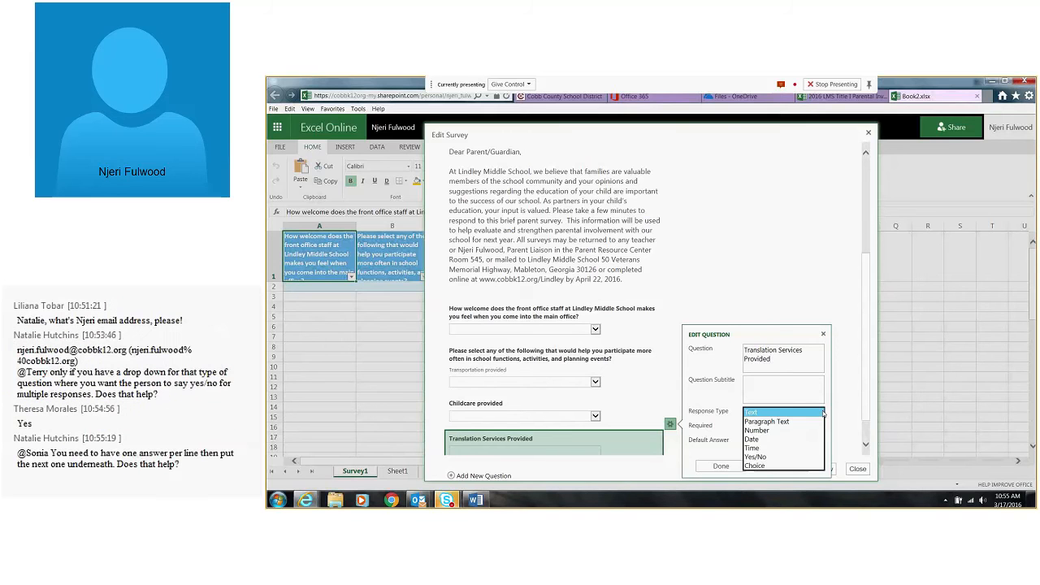
left_click(768, 457)
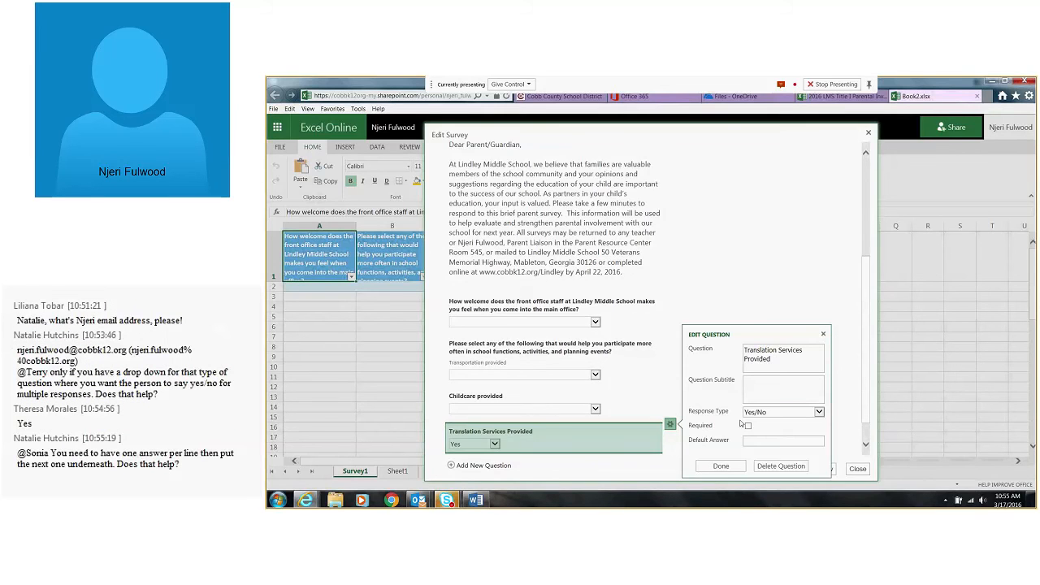
left_click(759, 412)
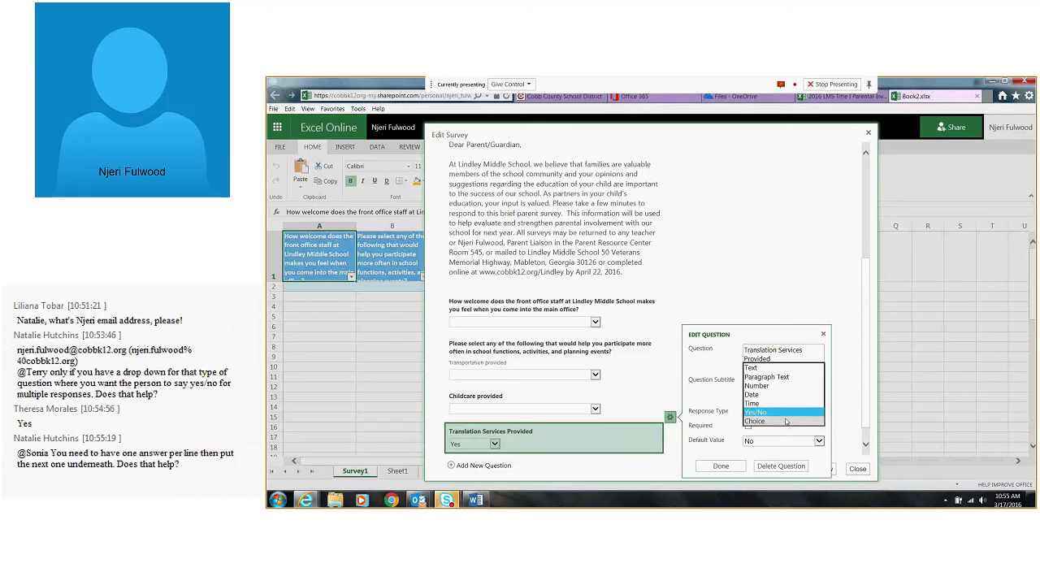
left_click(786, 422)
left_click(747, 394)
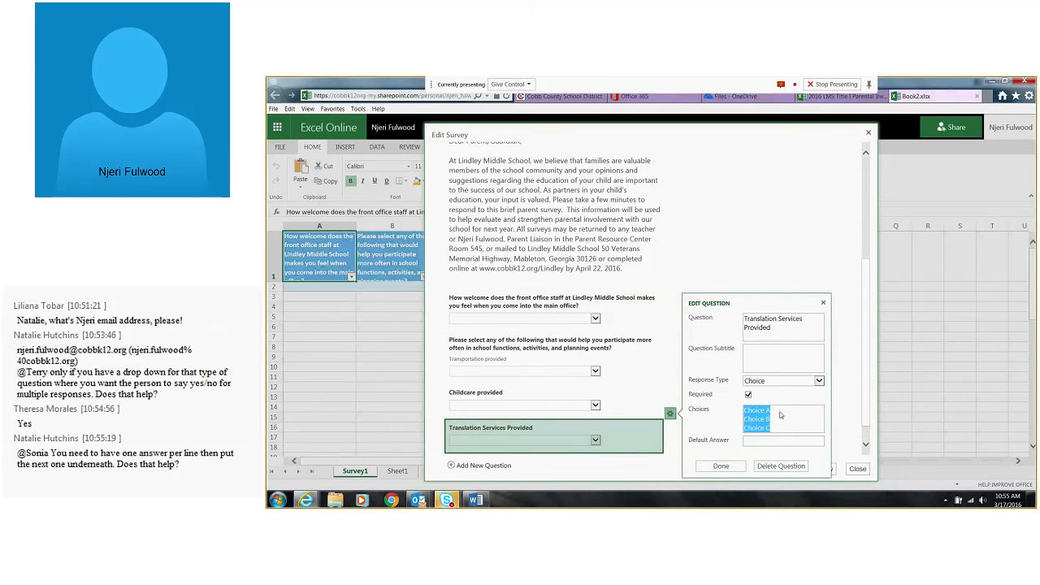
type("Yes")
key("Return")
type("No")
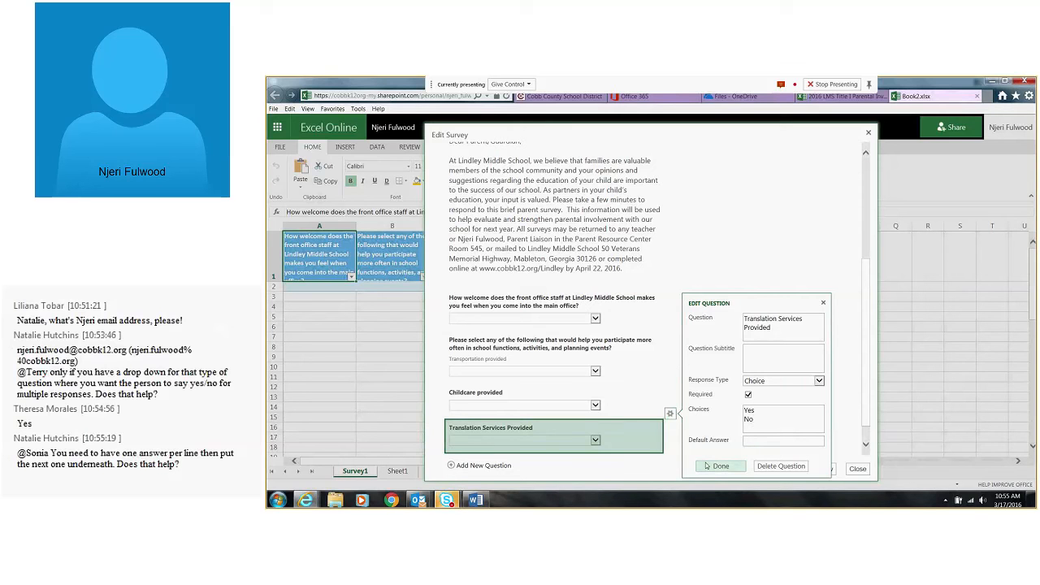
left_click(707, 466)
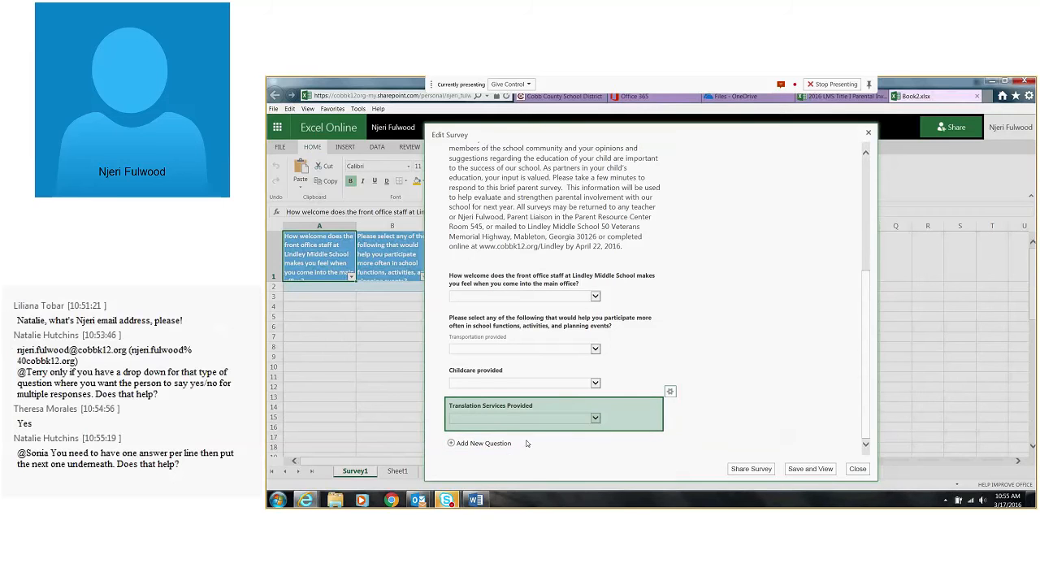
Add another survey question titled "Other" with the default Text response and finish editing it
left_click(487, 444)
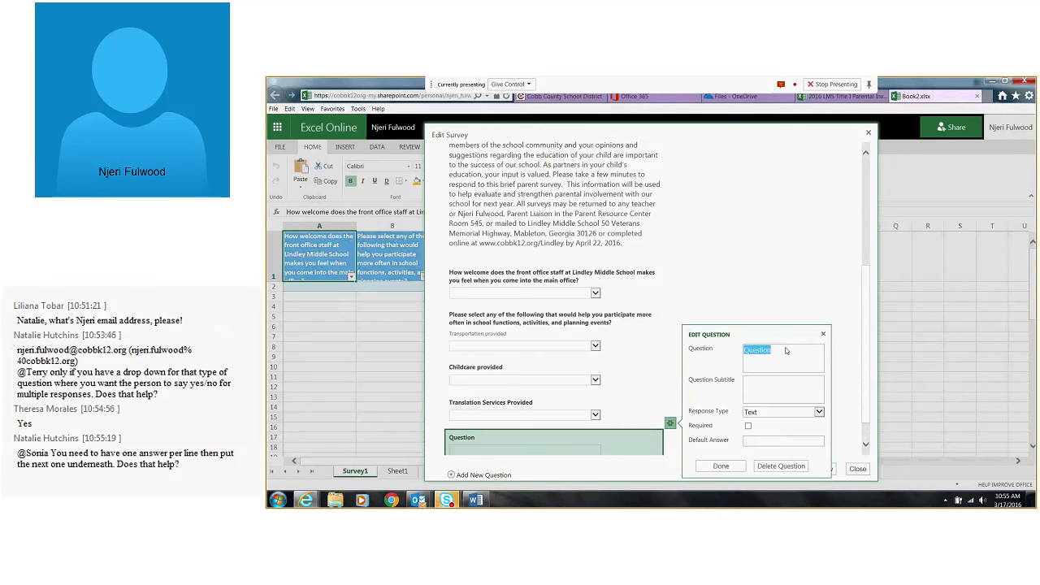
type("Other")
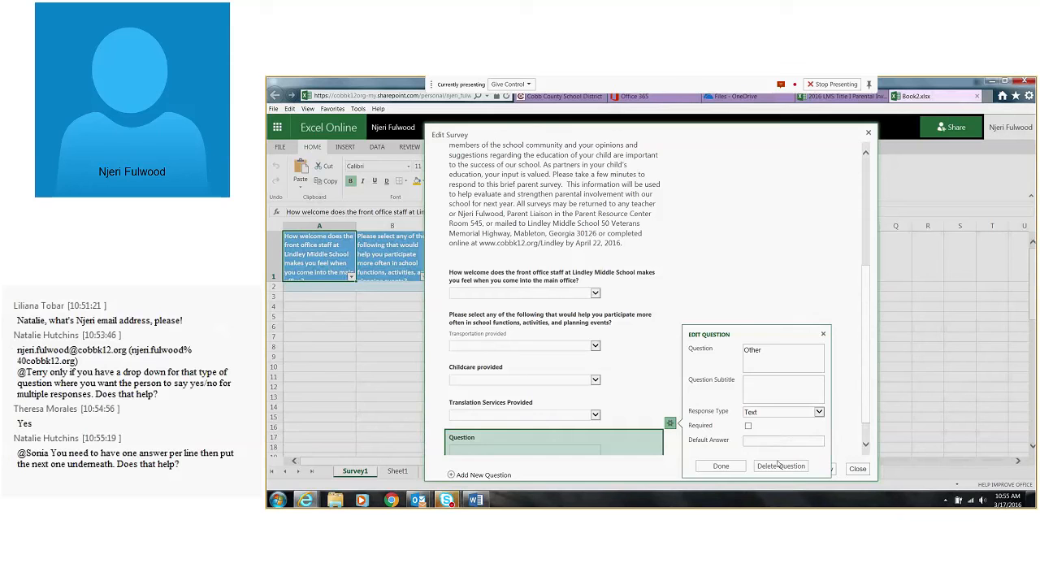
left_click(722, 467)
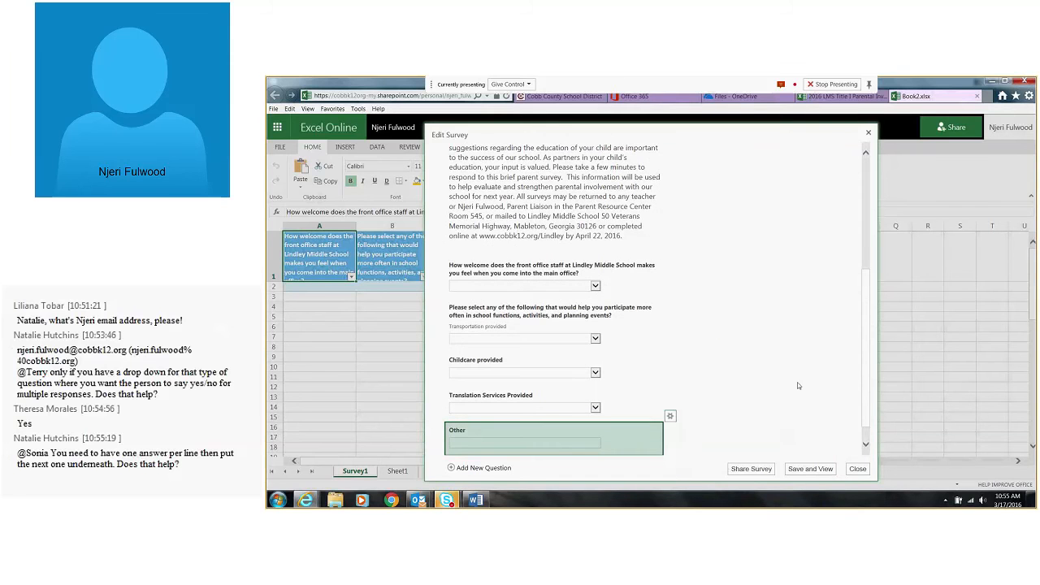
Save and view the survey, check the questions in the preview and test typing in the "Other" answer field, leaving it empty
scroll(785, 387, "down", 1)
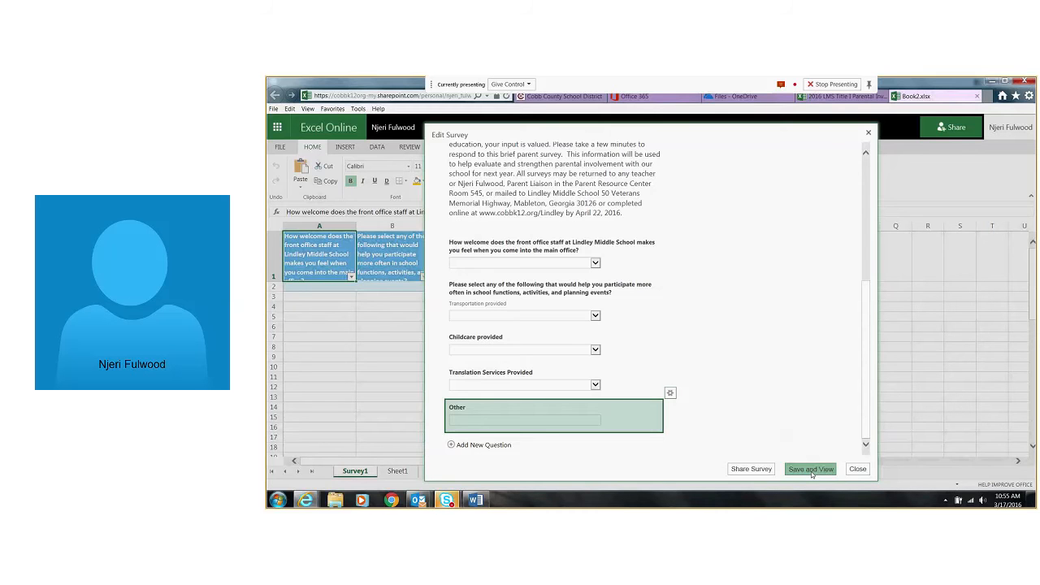
left_click(811, 470)
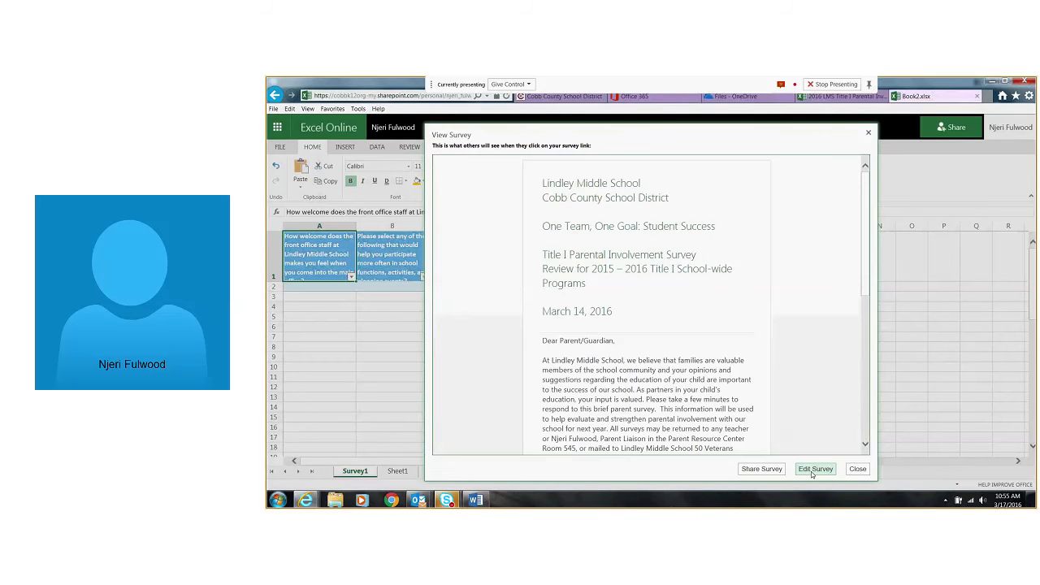
scroll(609, 378, "down", 10)
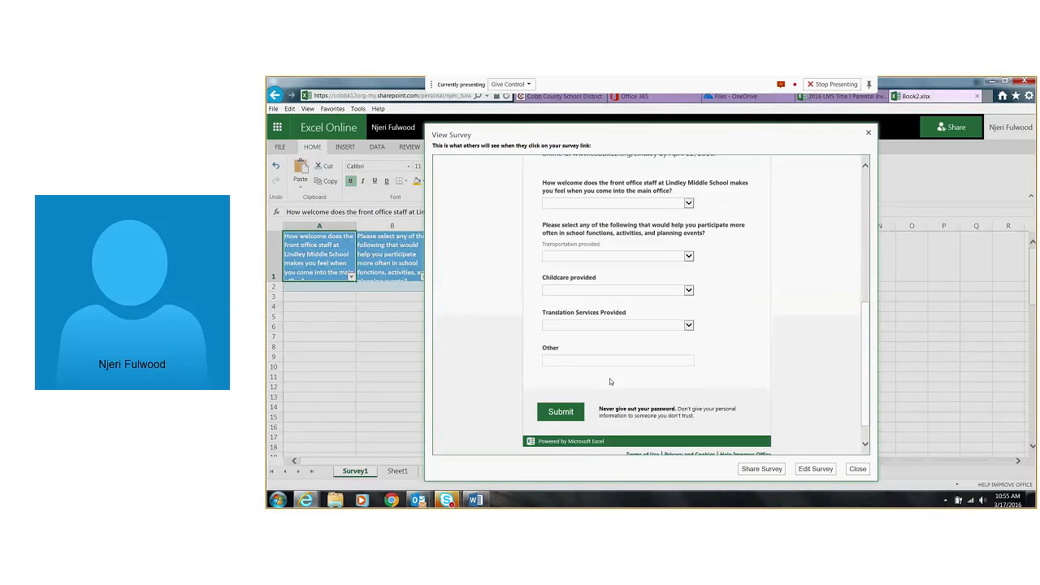
left_click(560, 359)
type("k")
key("BackSpace")
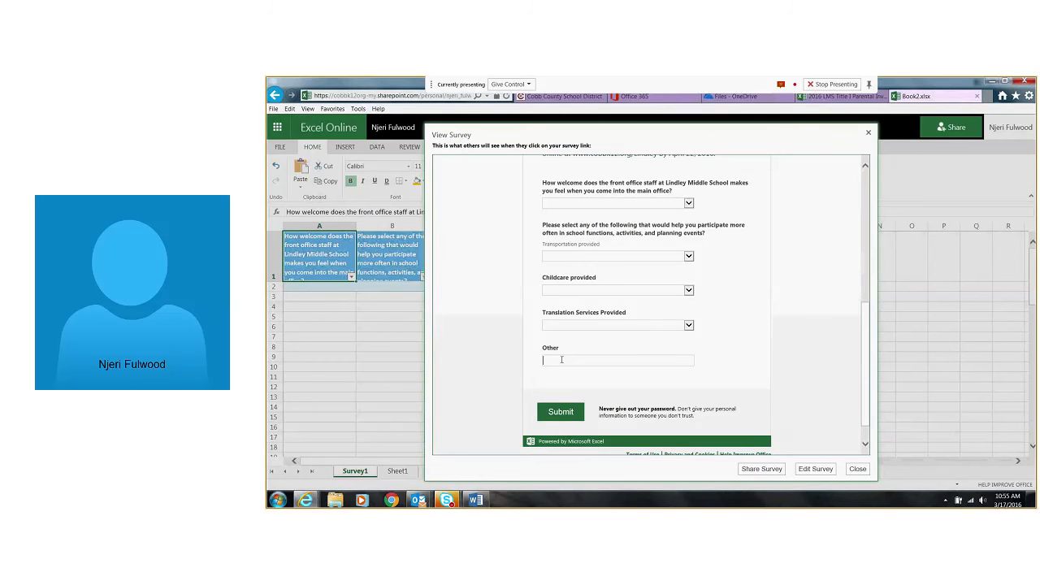
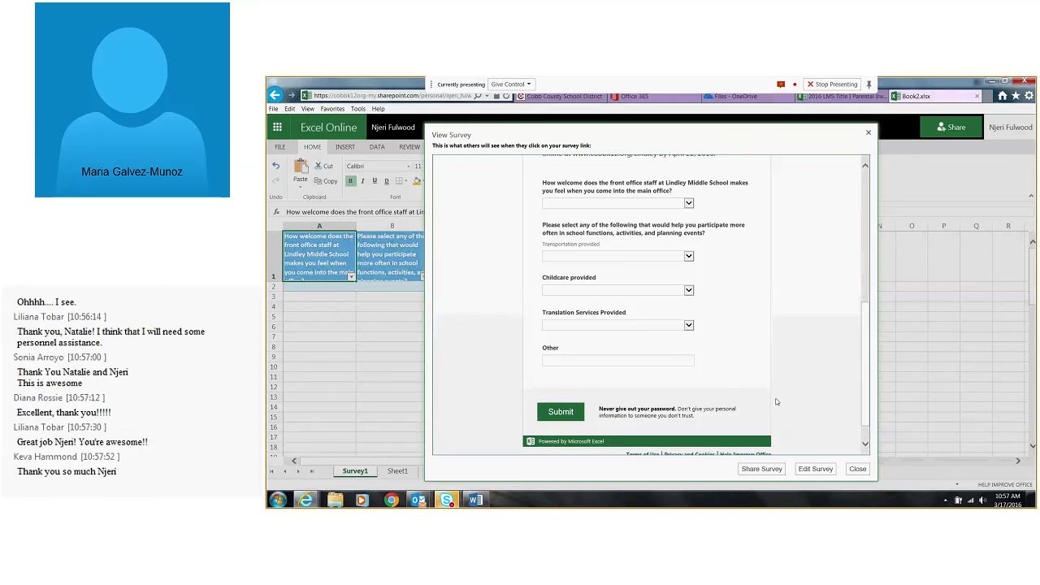
scroll(775, 401, "up", 1)
scroll(776, 402, "down", 2)
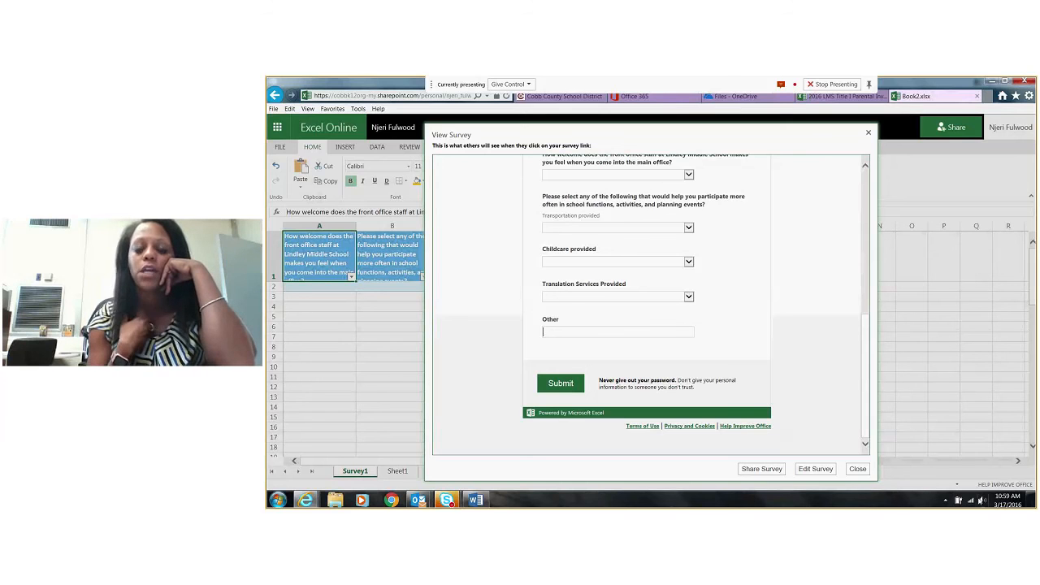
left_click(982, 500)
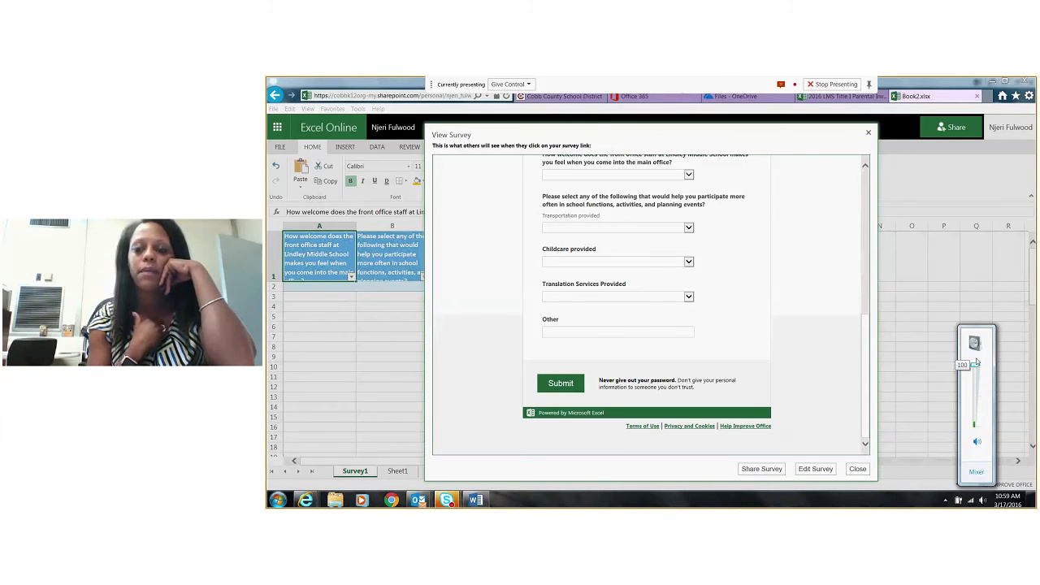
left_click(918, 403)
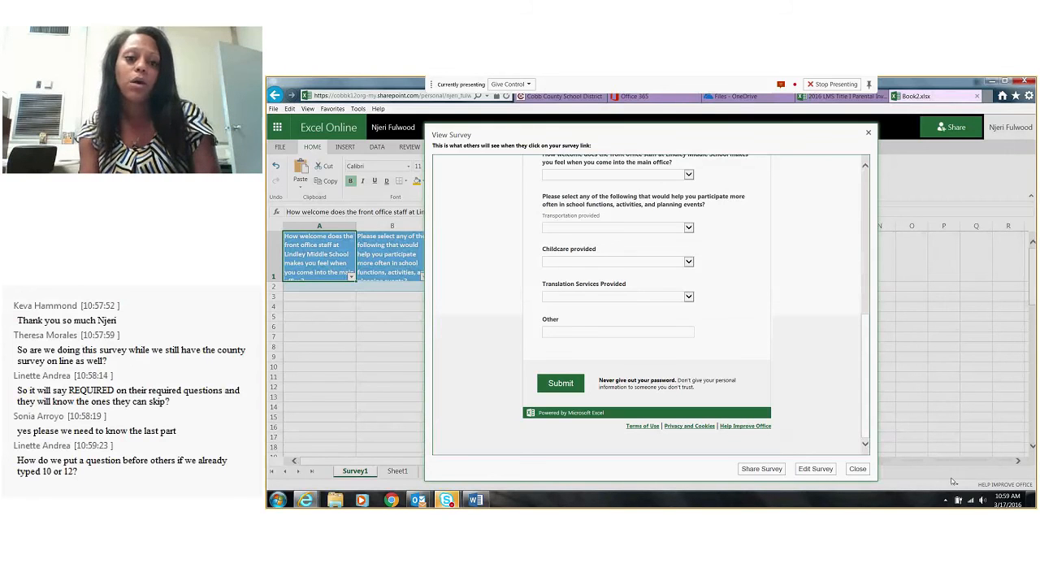
Reopen the survey for editing and add a new question below "Other"
left_click(815, 468)
scroll(686, 395, "down", 5)
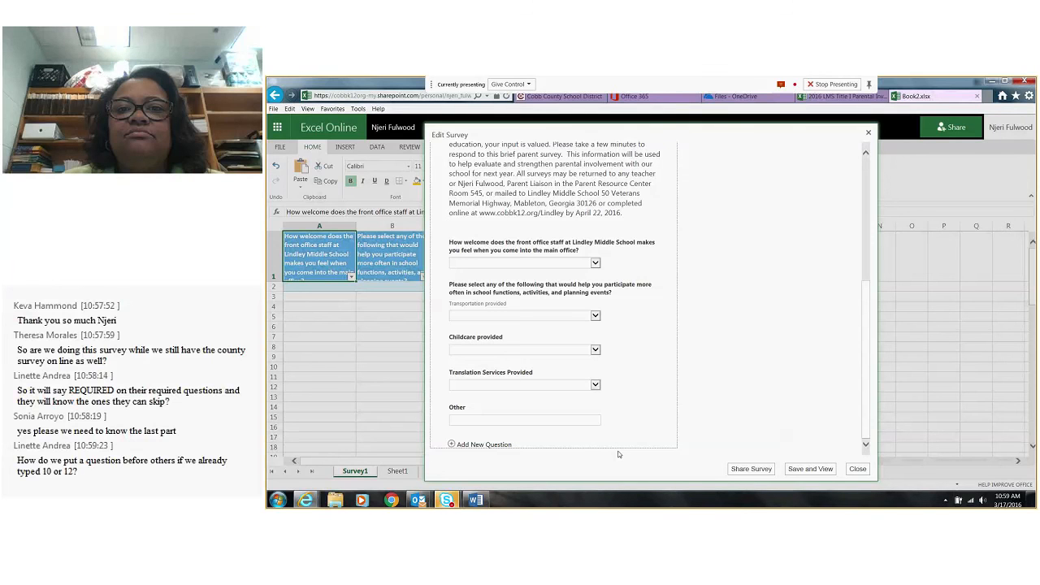
left_click(457, 447)
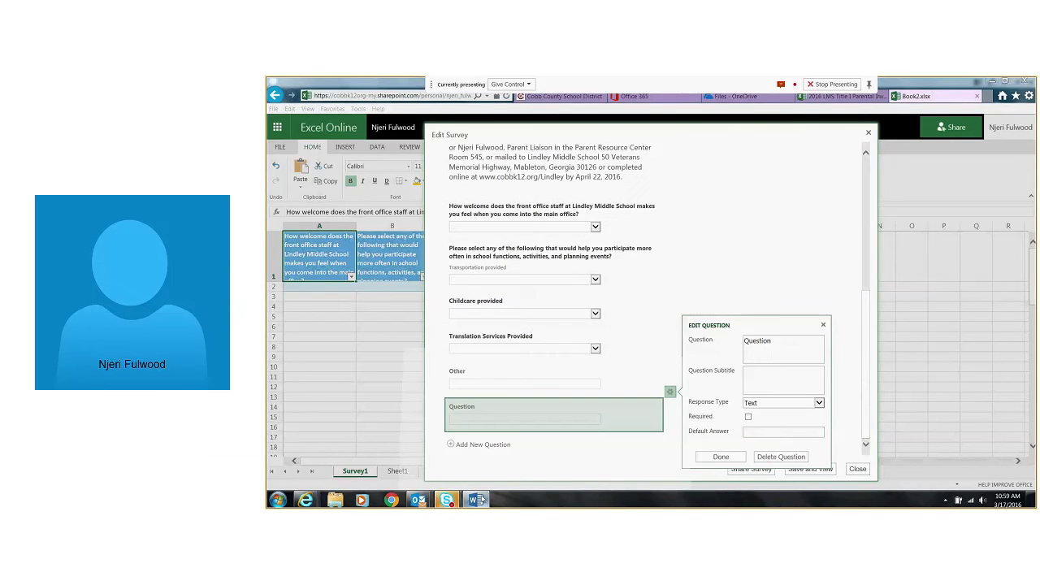
Switch to the Word parent survey and copy the full text of question 21 about the 1% Title I money, without its number
left_click(482, 500)
scroll(524, 362, "down", 20)
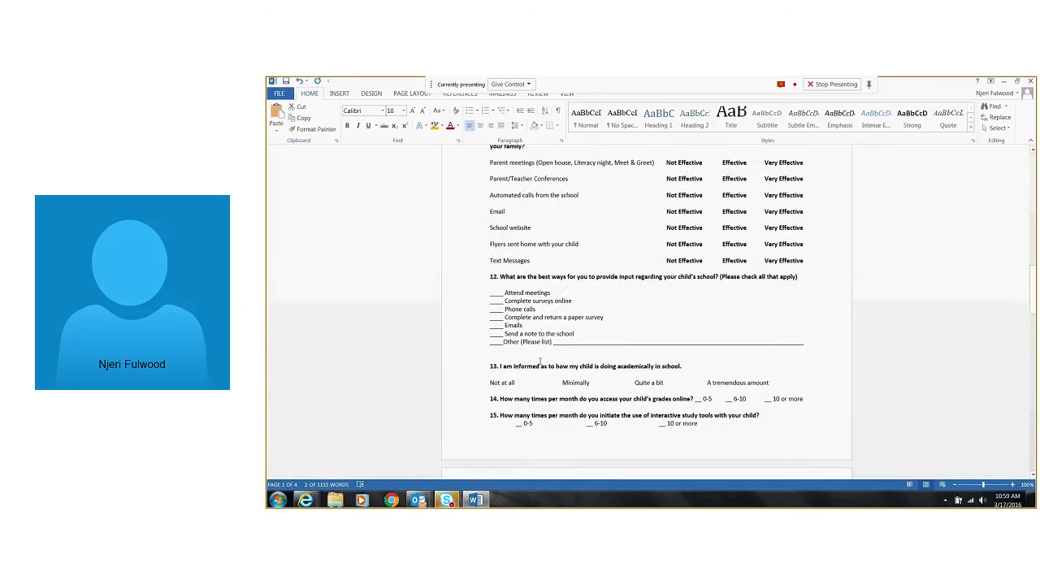
scroll(540, 362, "down", 10)
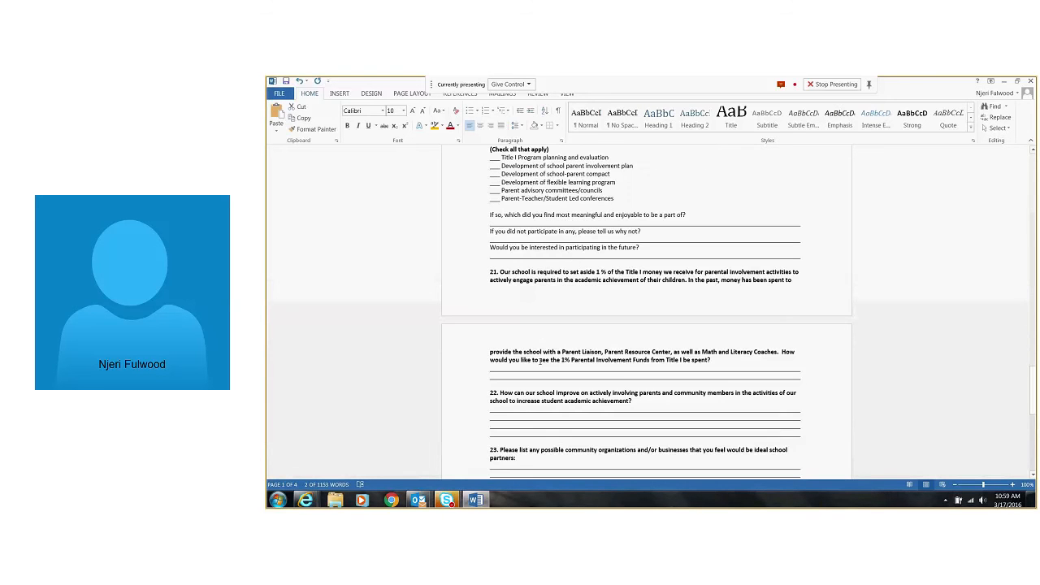
scroll(539, 363, "down", 1)
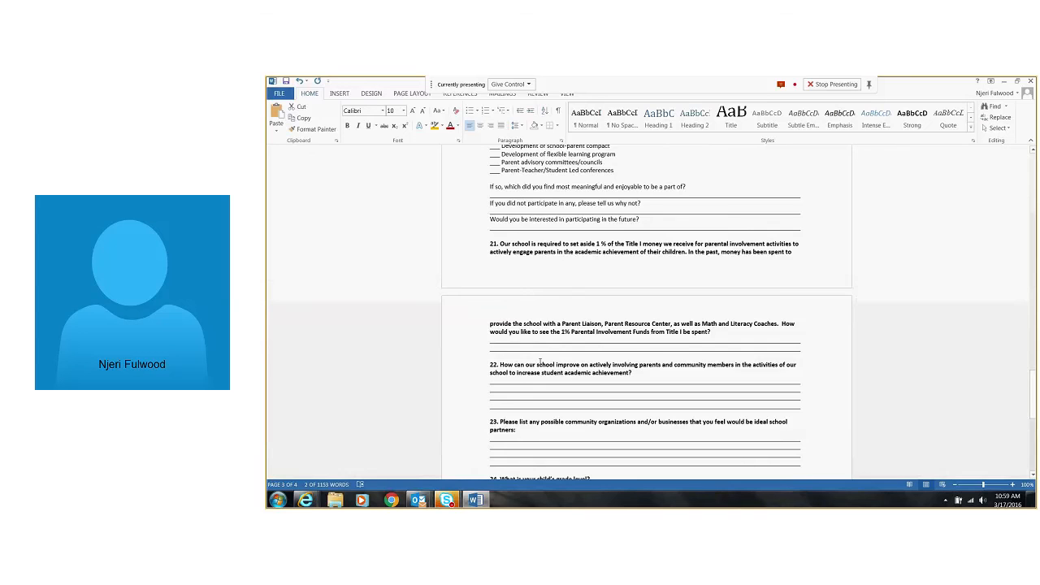
scroll(540, 362, "down", 1)
left_click_drag(501, 220, 790, 306)
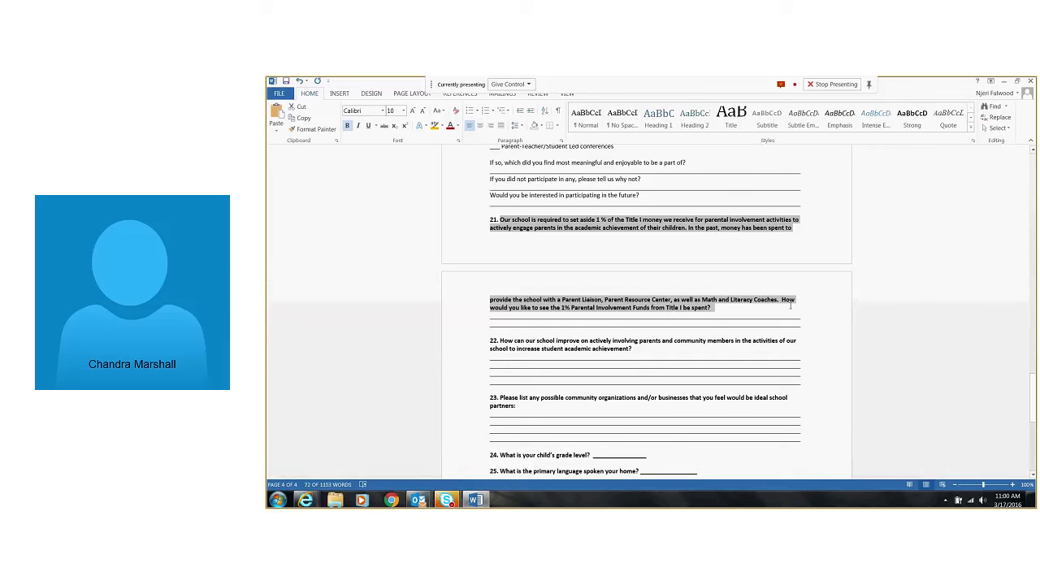
Return to the Book2 survey in the browser, paste the copied text as the new question's title, make it required and finish editing it
left_click(308, 501)
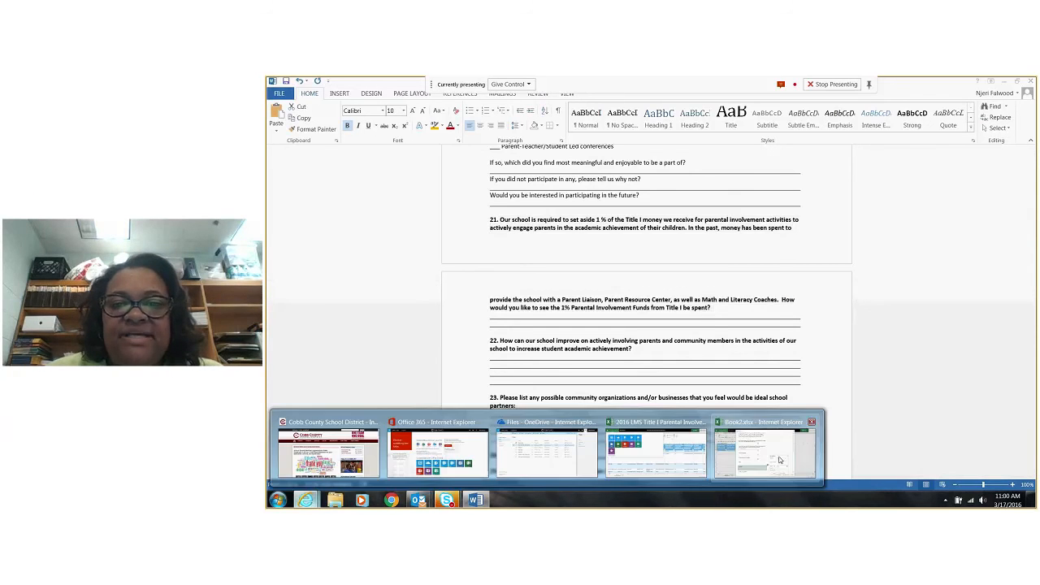
left_click(778, 461)
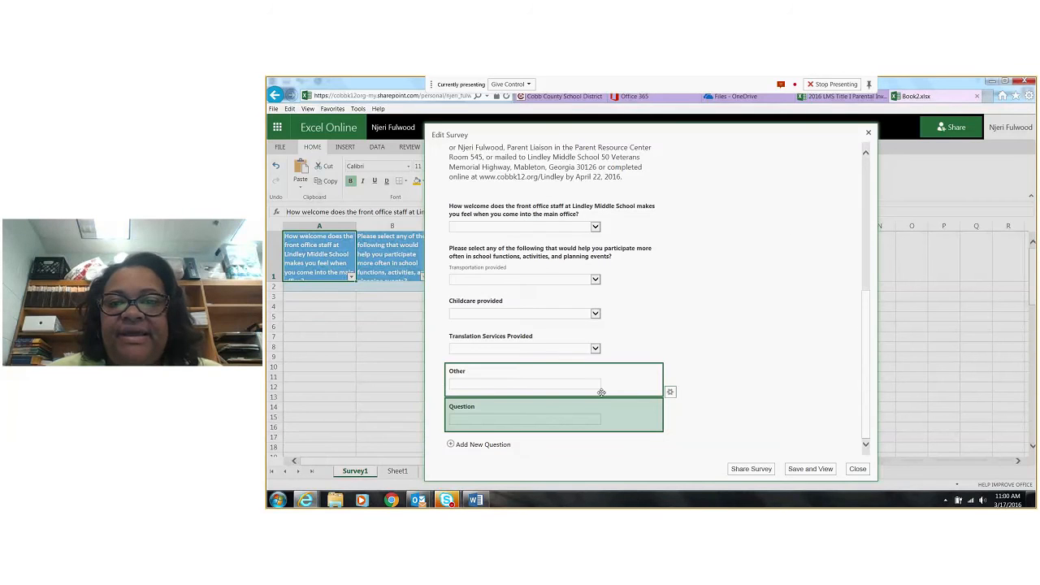
left_click(669, 391)
key("ctrl+v")
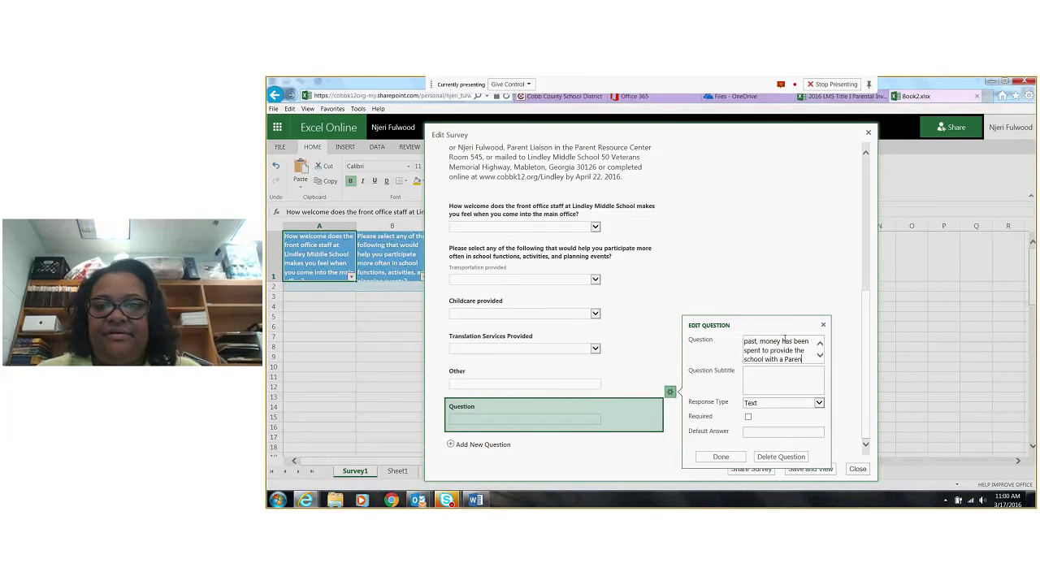
left_click(748, 417)
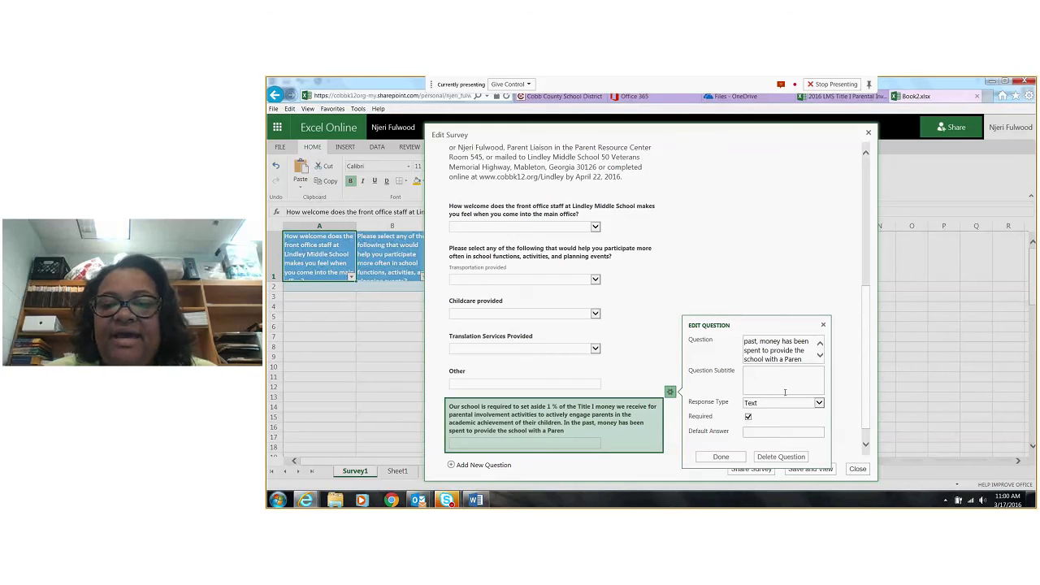
left_click(727, 458)
Save and view the survey, and check the pasted Title I question at the end of the preview
scroll(680, 445, "down", 1)
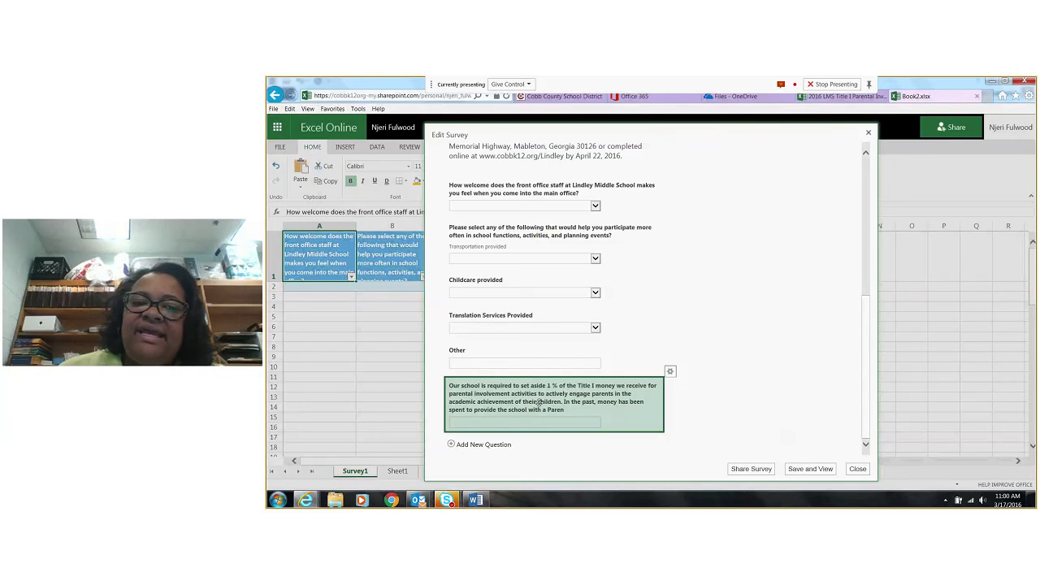
left_click(814, 469)
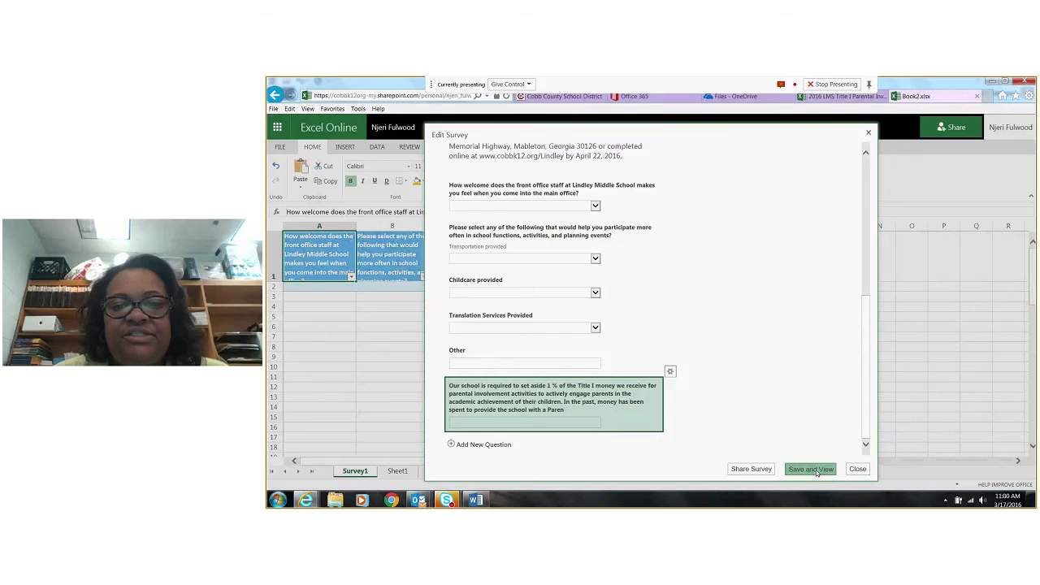
scroll(712, 399, "down", 10)
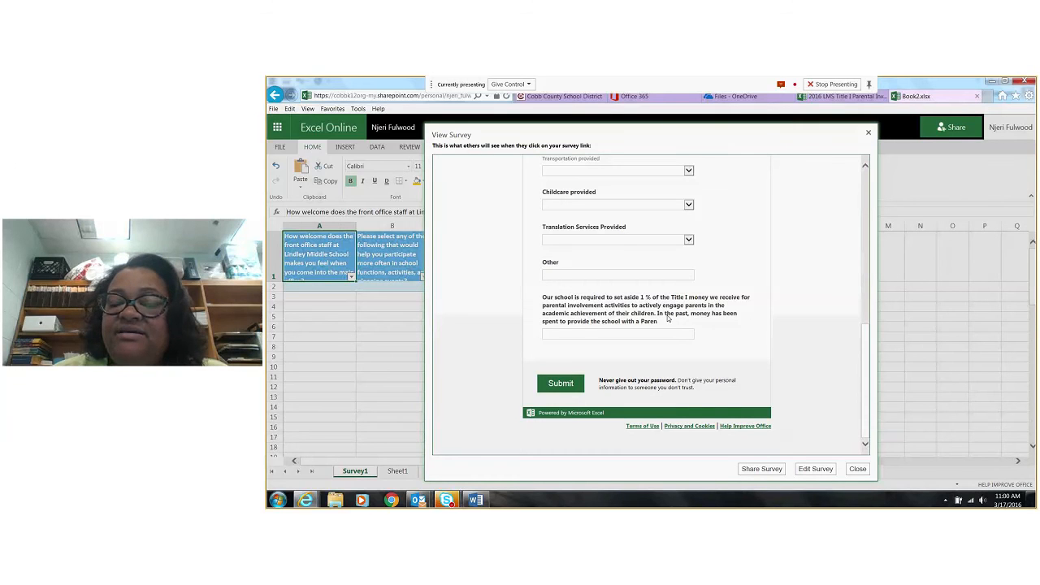
Reopen the survey for editing and replace "Our school" with "LMS" at the start of the Title I question
left_click(815, 468)
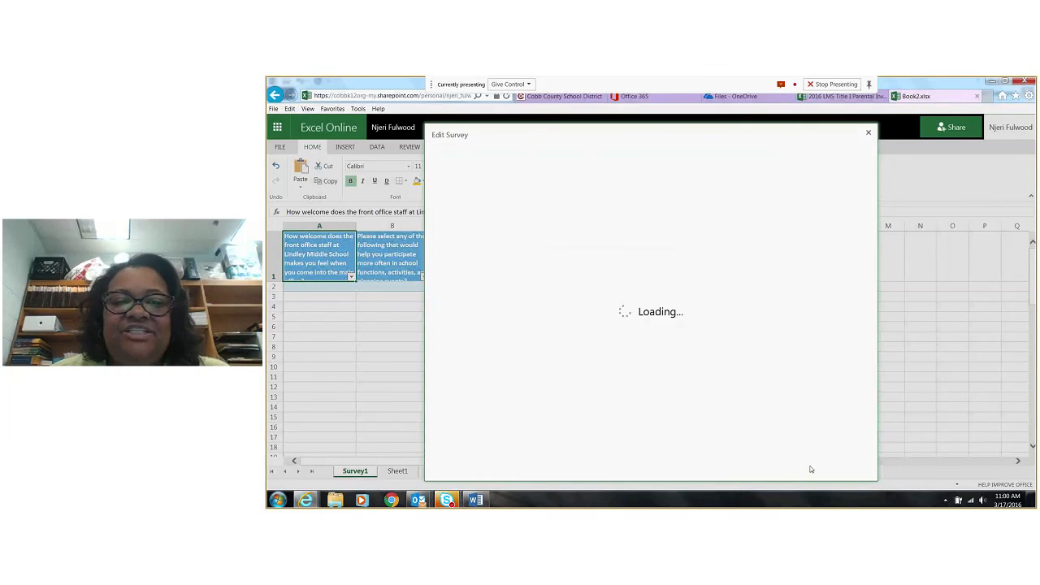
scroll(518, 344, "down", 4)
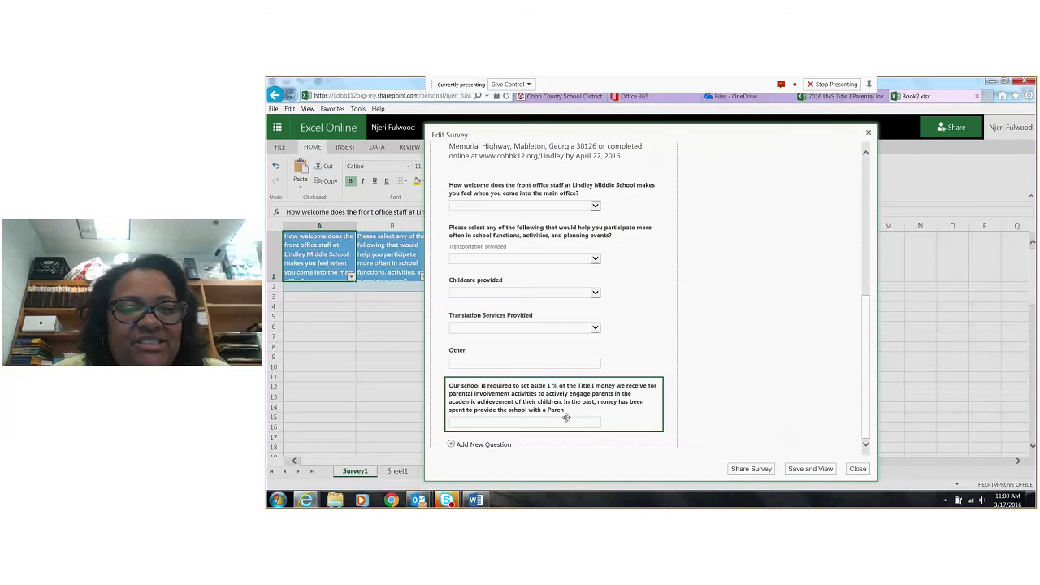
left_click(567, 417)
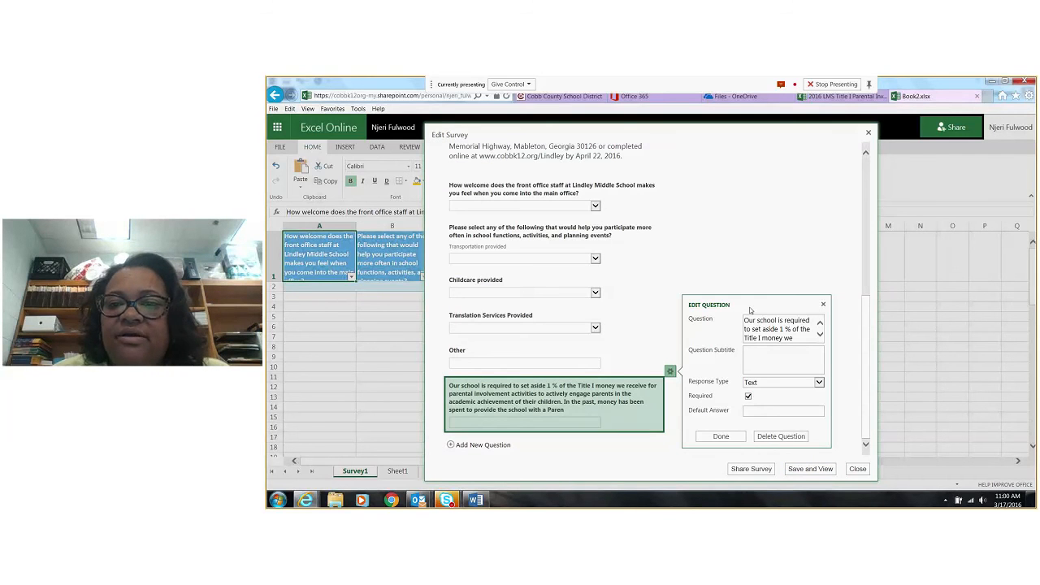
left_click(806, 327)
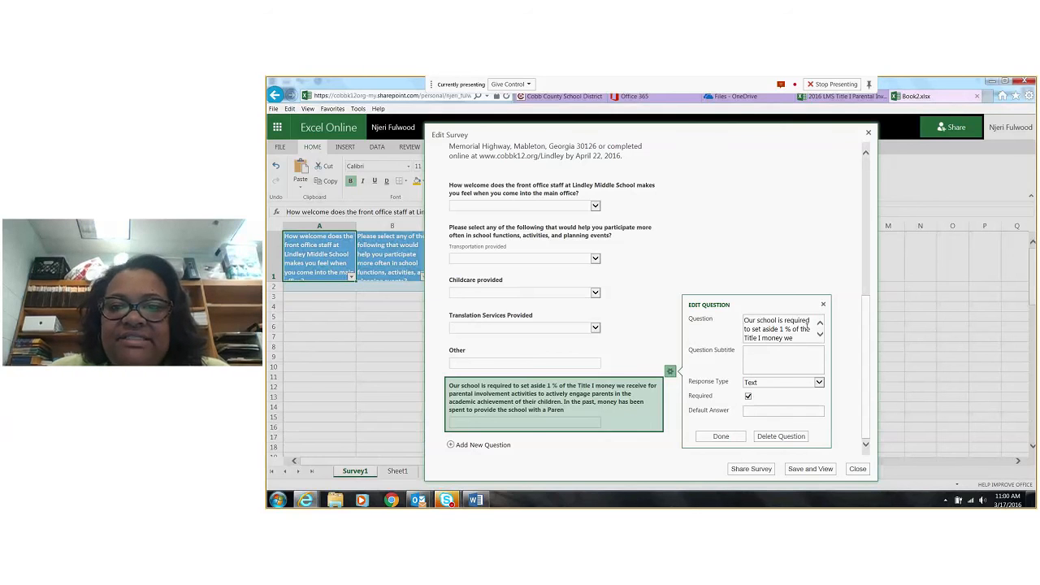
key("BackSpace")
key("BackSpace")
key("BackSpace")
key("BackSpace")
key("BackSpace")
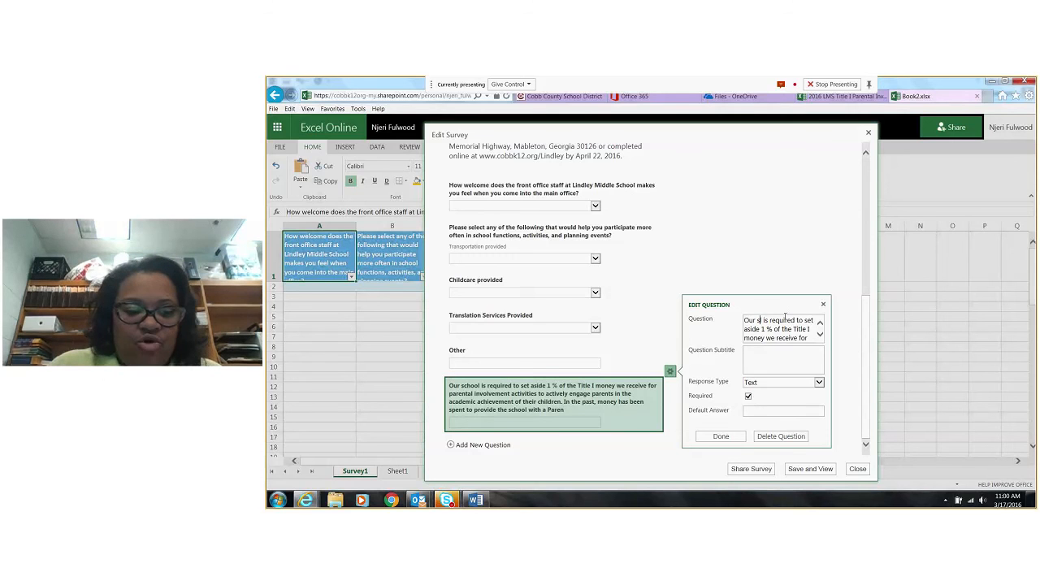
key("BackSpace")
key("BackSpace")
key("BackSpace")
key("BackSpace")
key("BackSpace")
type("LM")
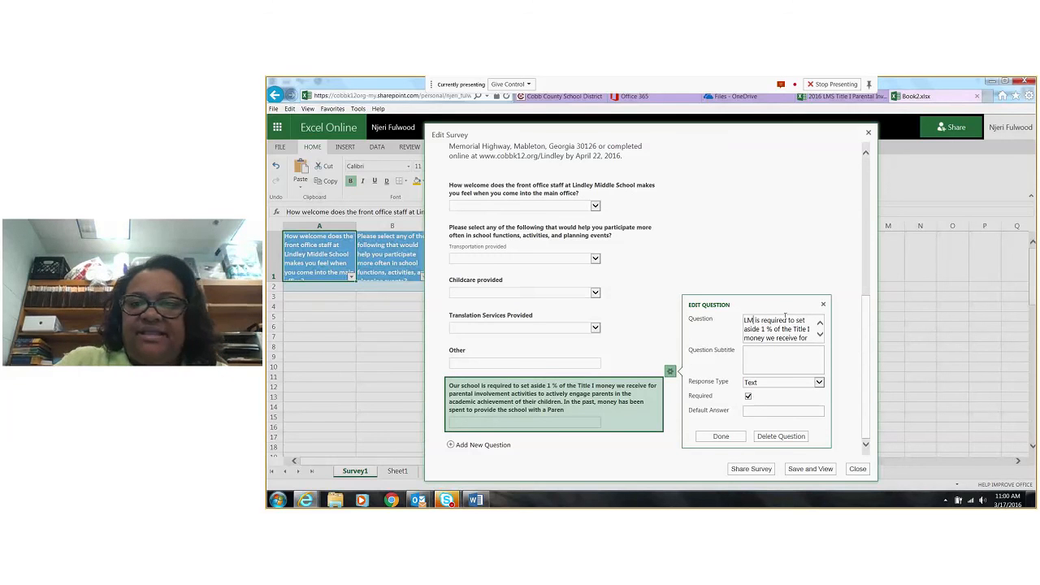
type("S")
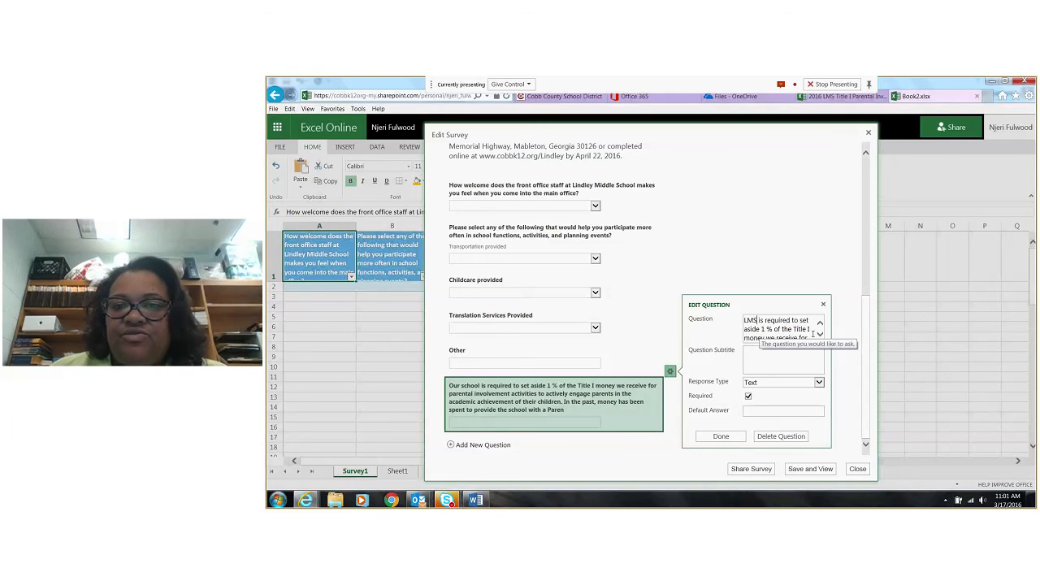
Read through the Title I question's text line by line to examine where it is cut off and where it could be shortened
key("Down")
key("Down")
key("Down")
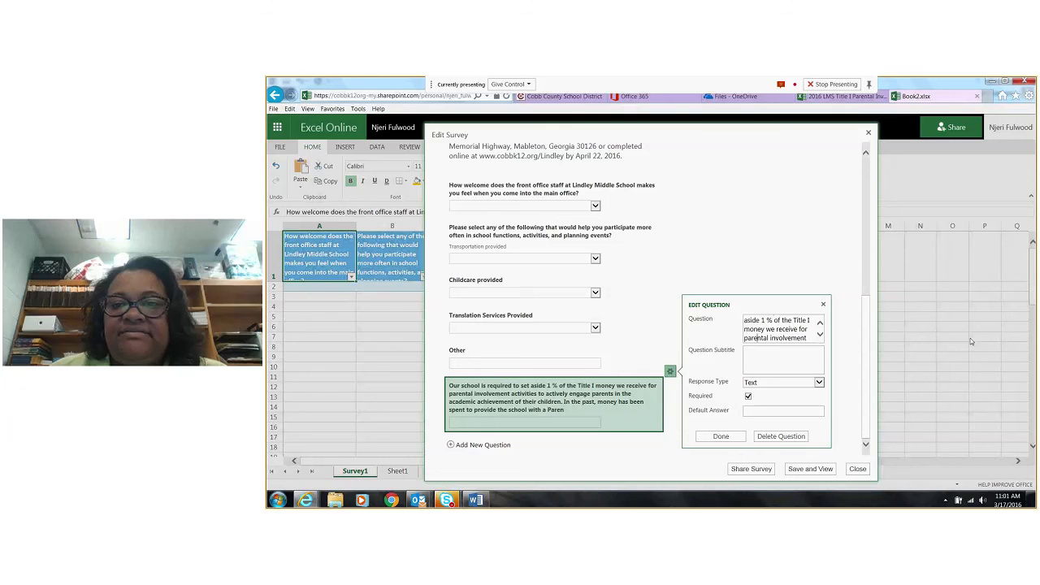
key("Down")
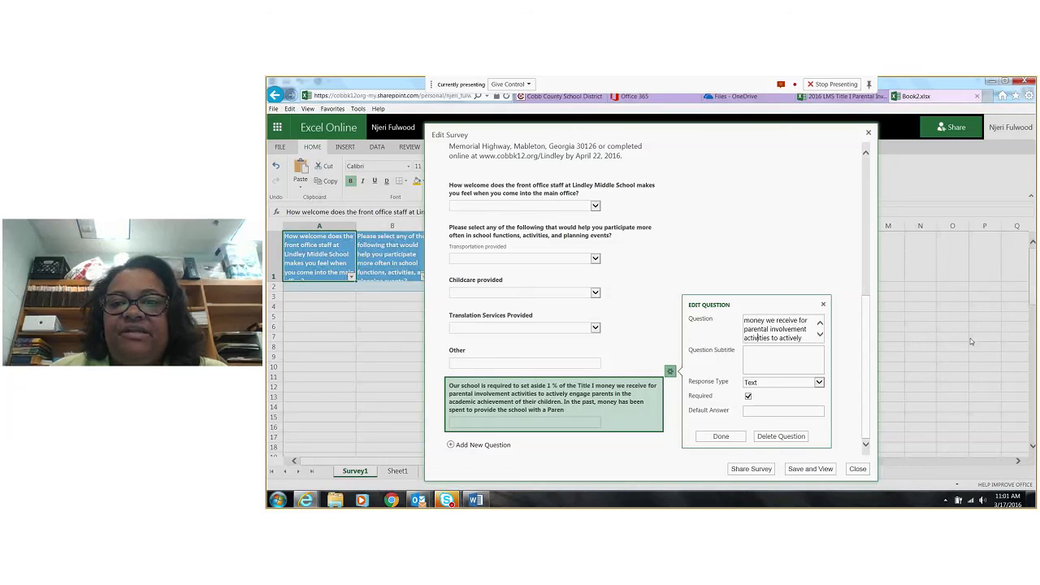
key("Down")
key("Down")
key("Down")
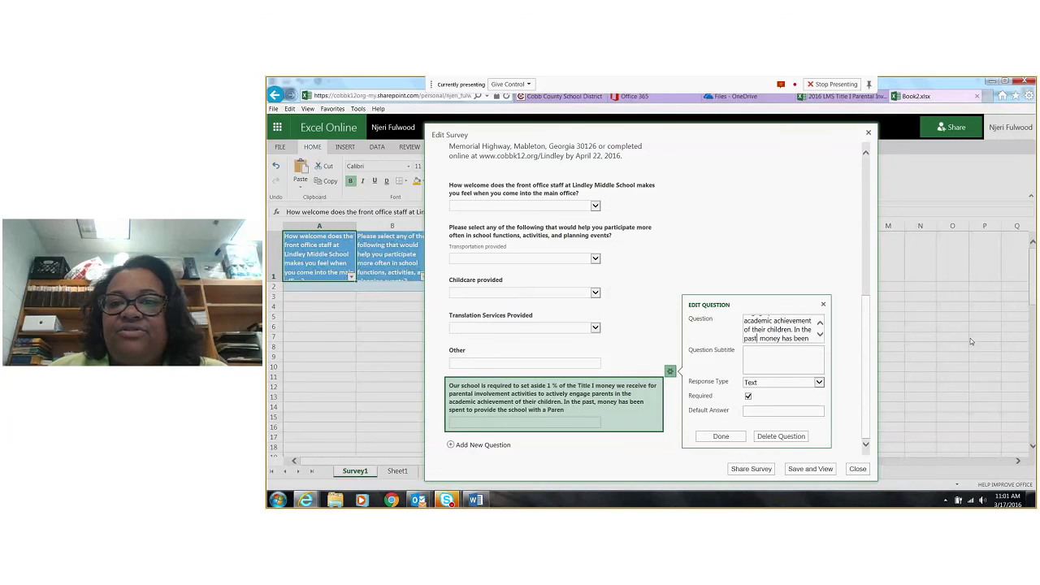
key("Down")
key("Down")
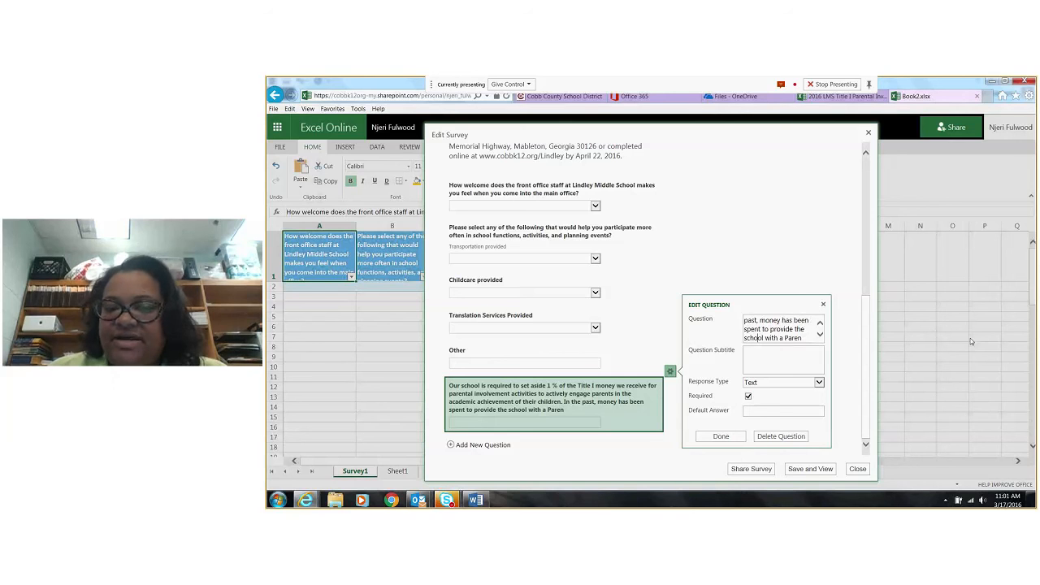
key("Up")
key("Up")
key("Up")
key("Up")
key("Up")
key("Up")
key("Up")
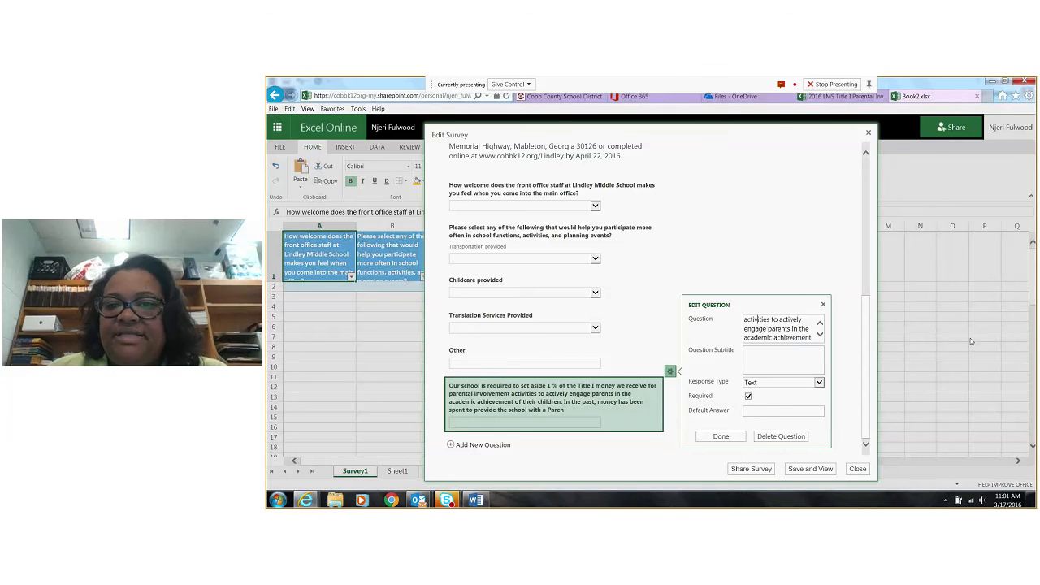
key("Up")
key("Down")
key("Down")
key("Down")
Delete the Title I question's text from "In the past" to the end, so it ends with "of their children."
key("Down")
key("Down")
key("Down")
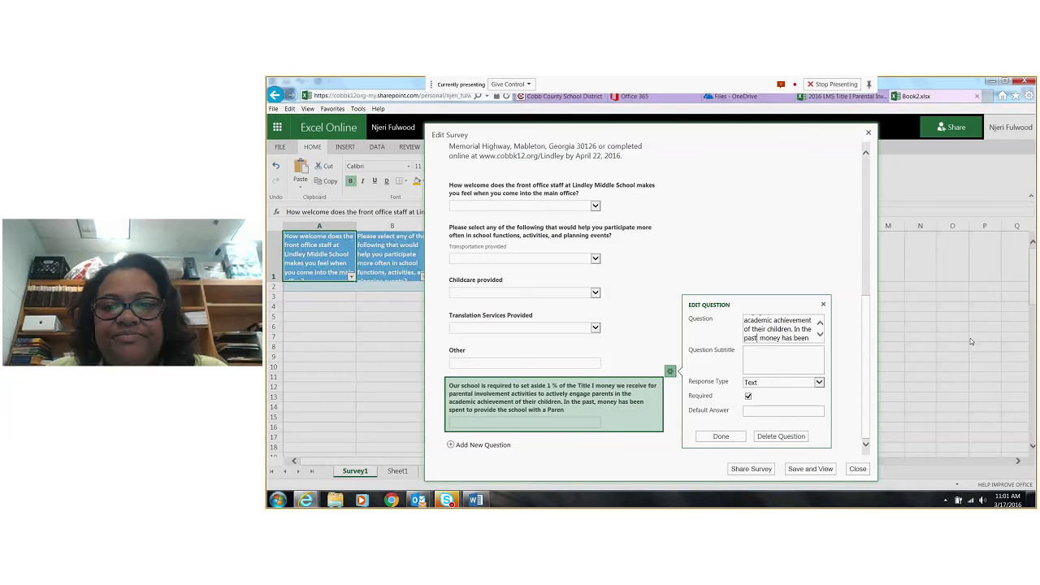
key("Down")
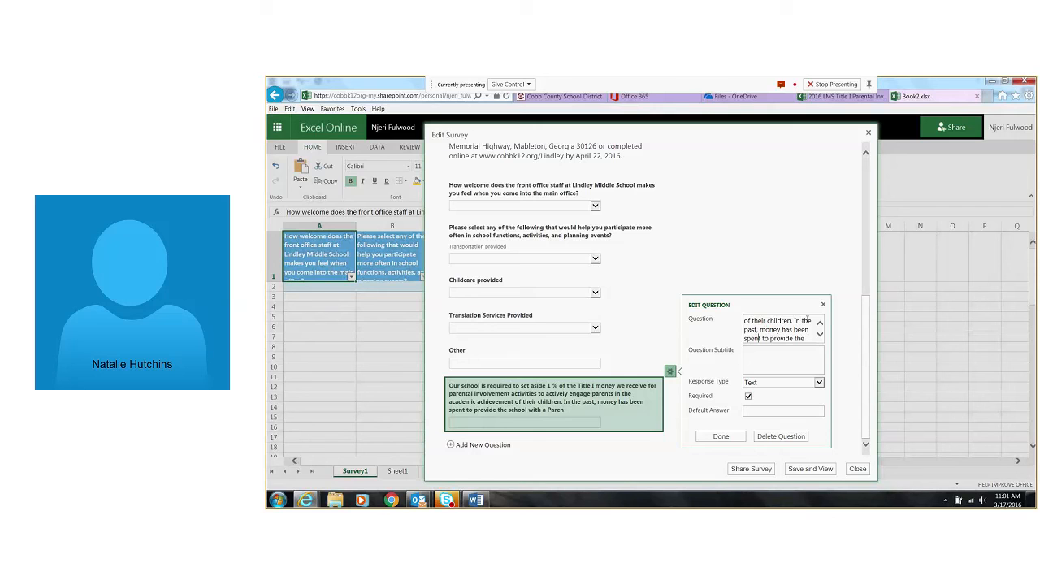
left_click_drag(794, 322, 813, 351)
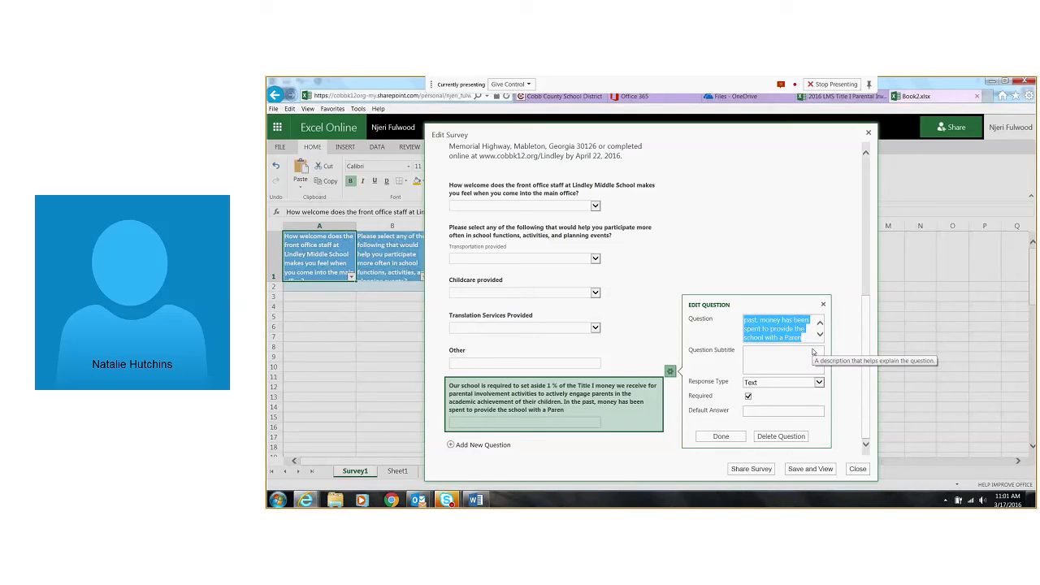
key("BackSpace")
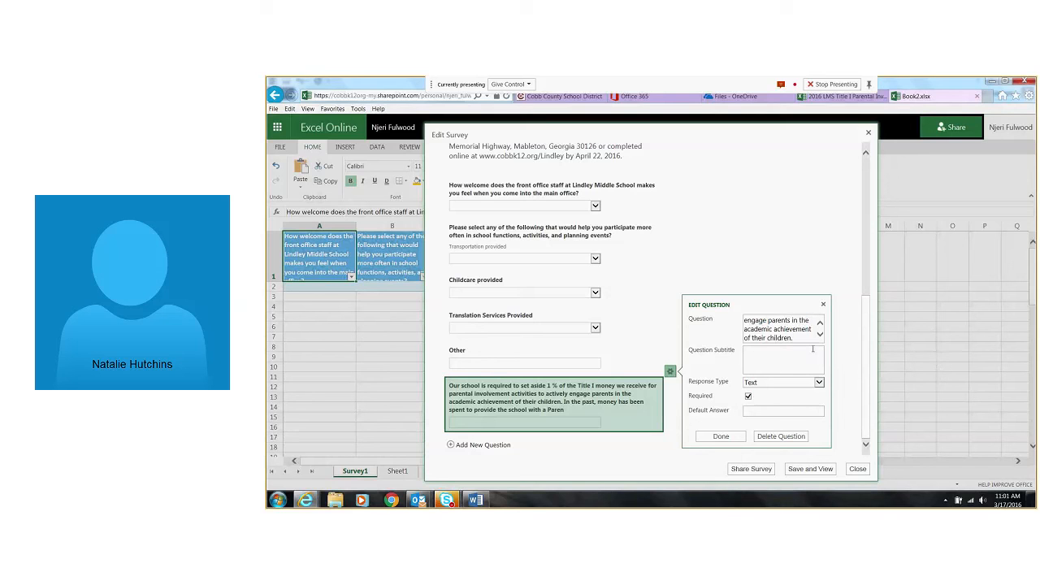
Switch to the Word parent survey and copy the rest of question 21, from "In the past" to "be spent?"
left_click(476, 499)
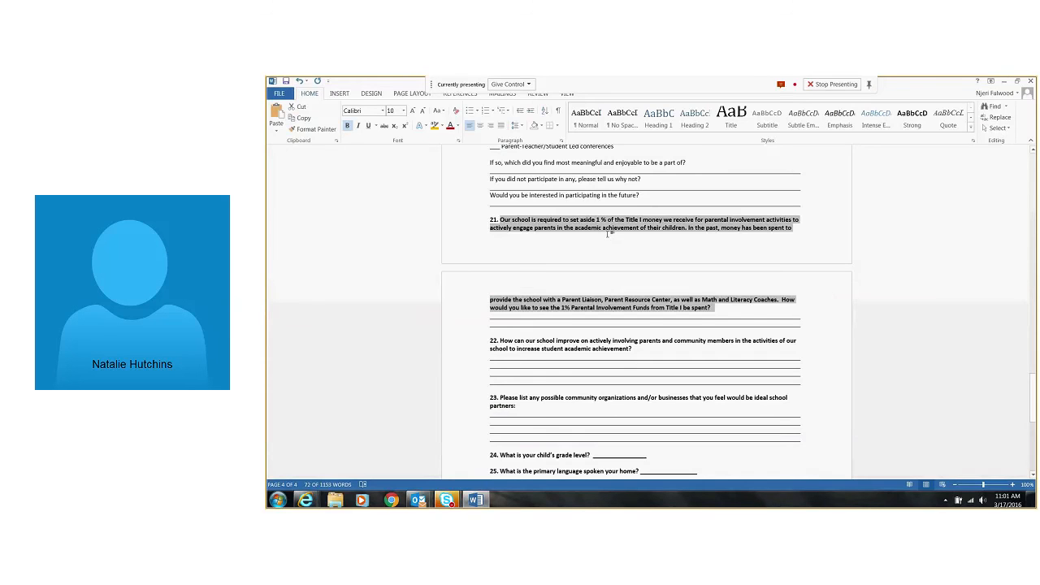
left_click(688, 228)
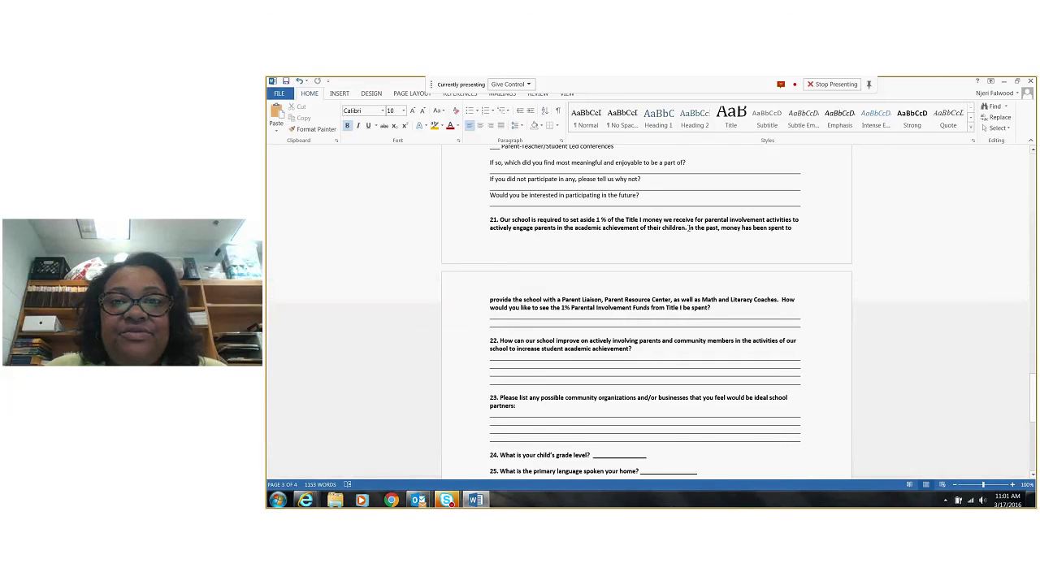
left_click_drag(688, 229, 806, 306)
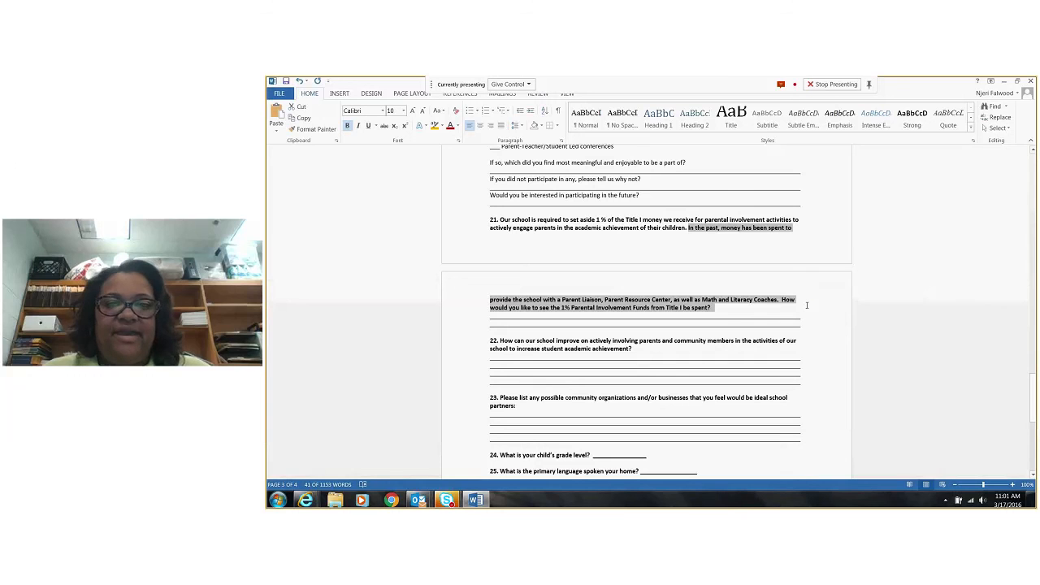
Switch back to the Excel Online survey, paste the copied text as the Title I question's subtitle, and save the survey for viewing
left_click(306, 499)
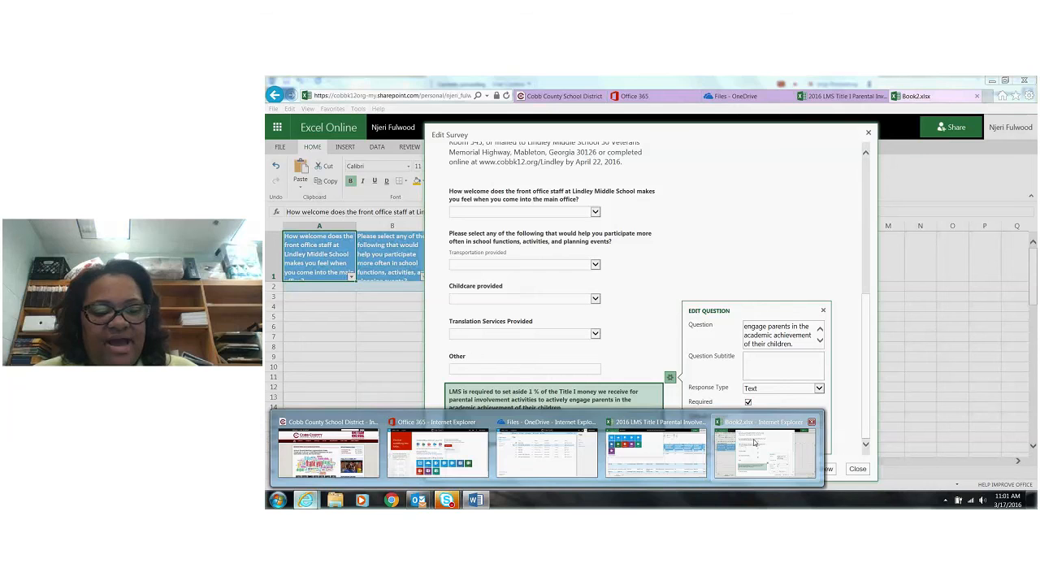
left_click(754, 443)
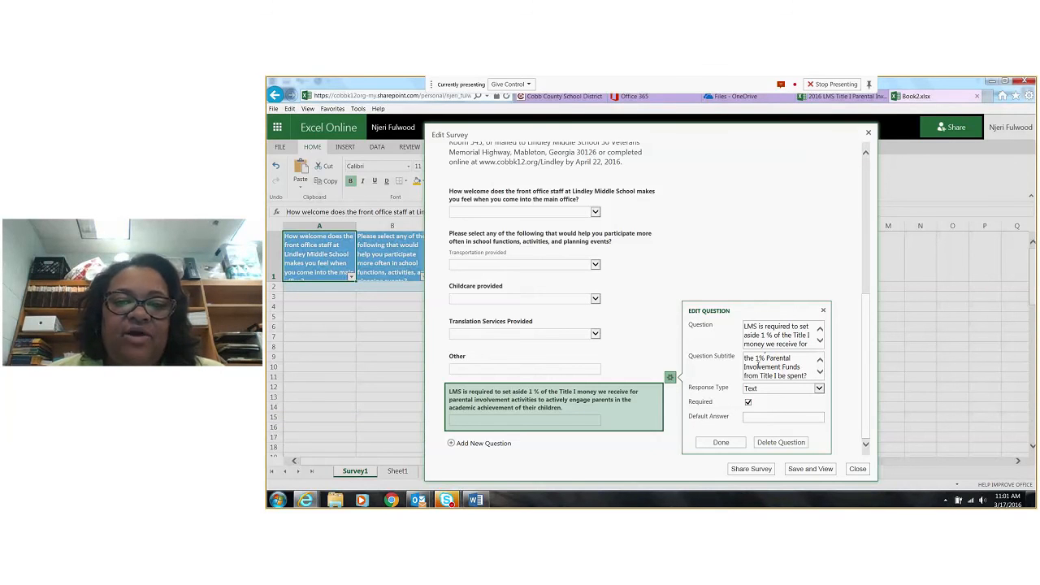
left_click(720, 444)
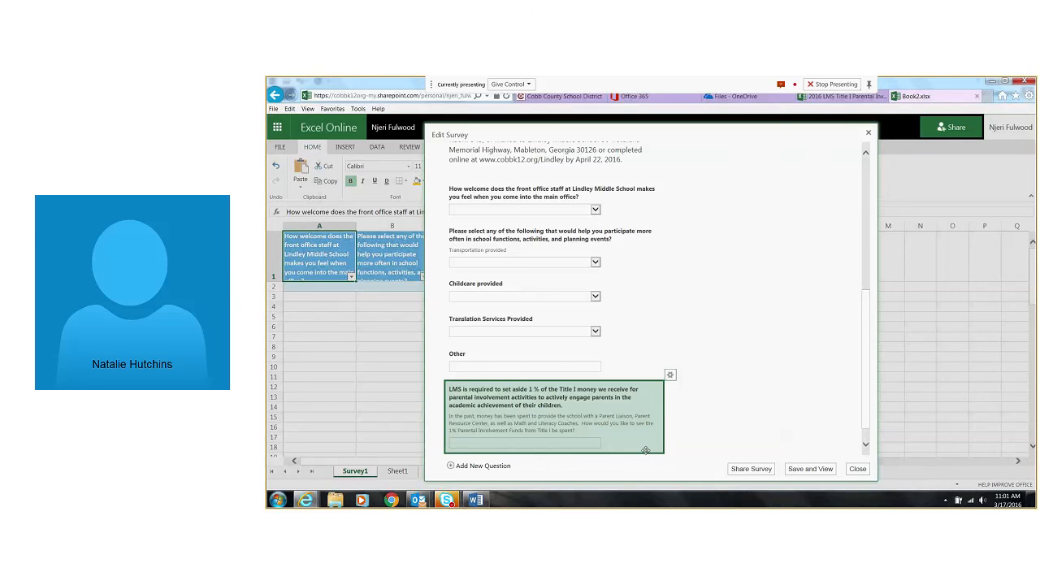
scroll(629, 451, "down", 1)
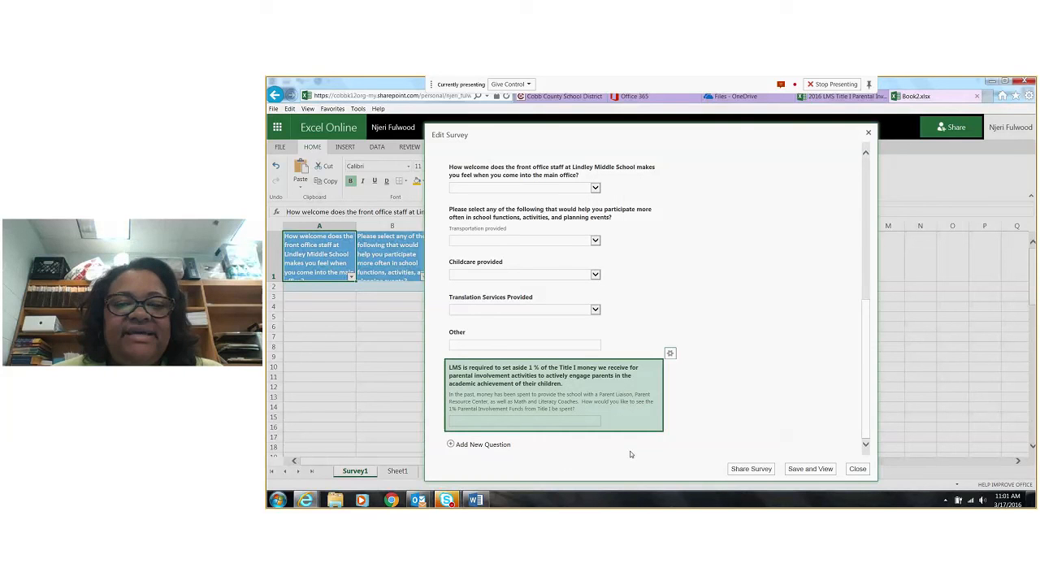
left_click(814, 472)
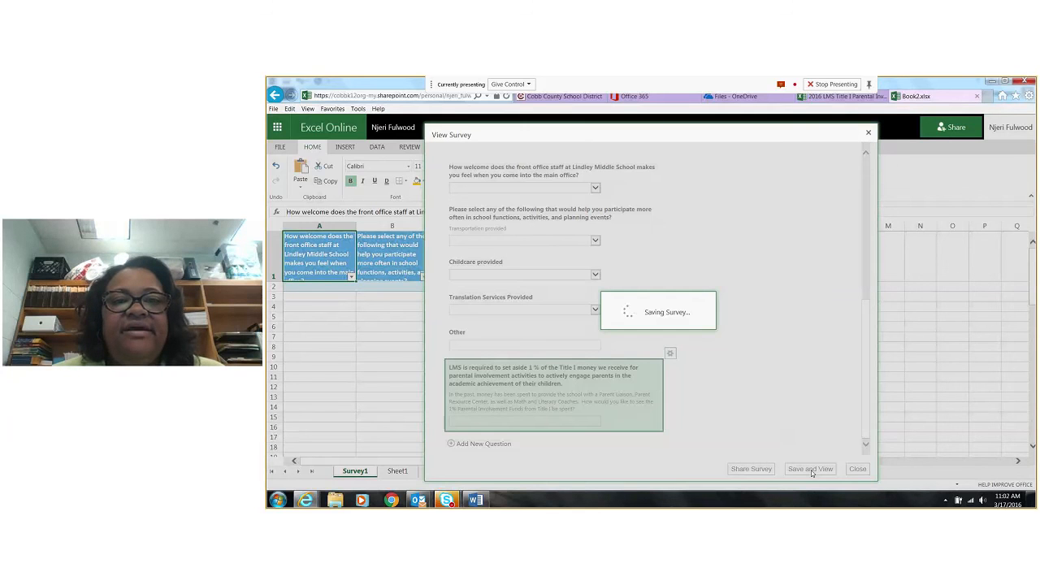
Examine the survey preview, checking the answer choices of the welcome, transportation and childcare questions and the Title I question's full wording
scroll(552, 202, "down", 10)
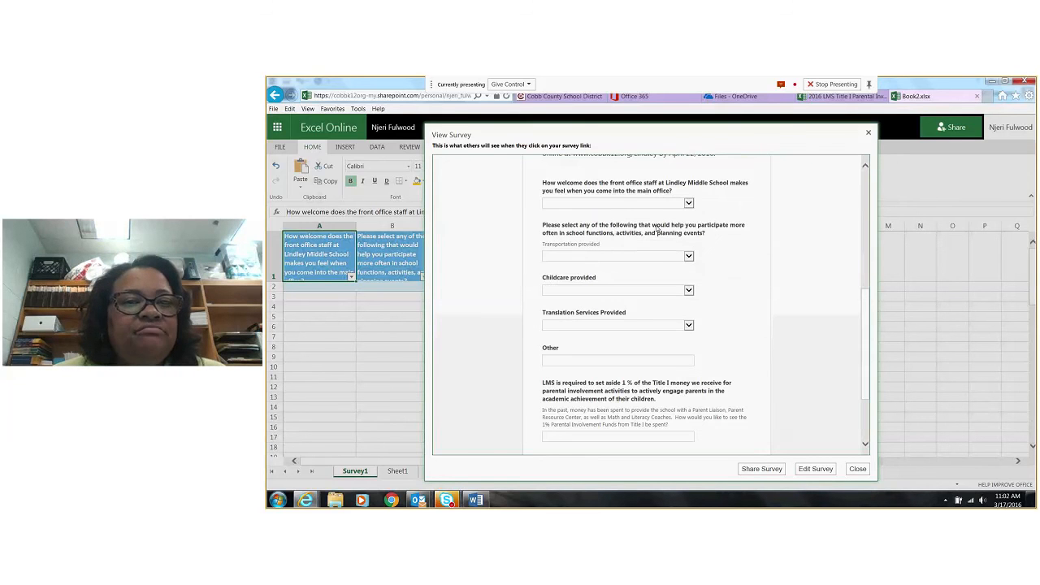
left_click(650, 203)
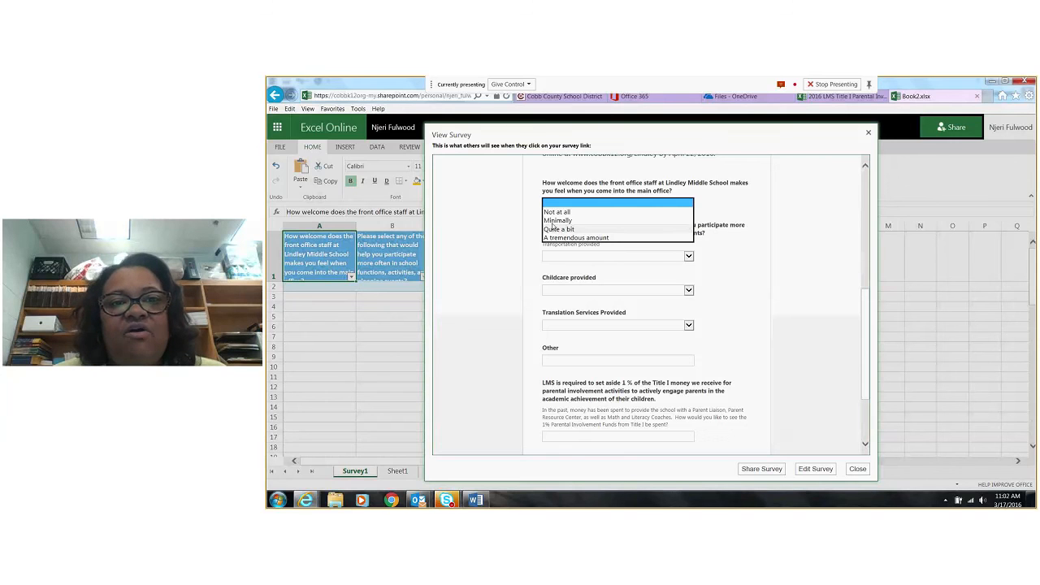
left_click(661, 257)
left_click(688, 257)
left_click(735, 262)
left_click(688, 291)
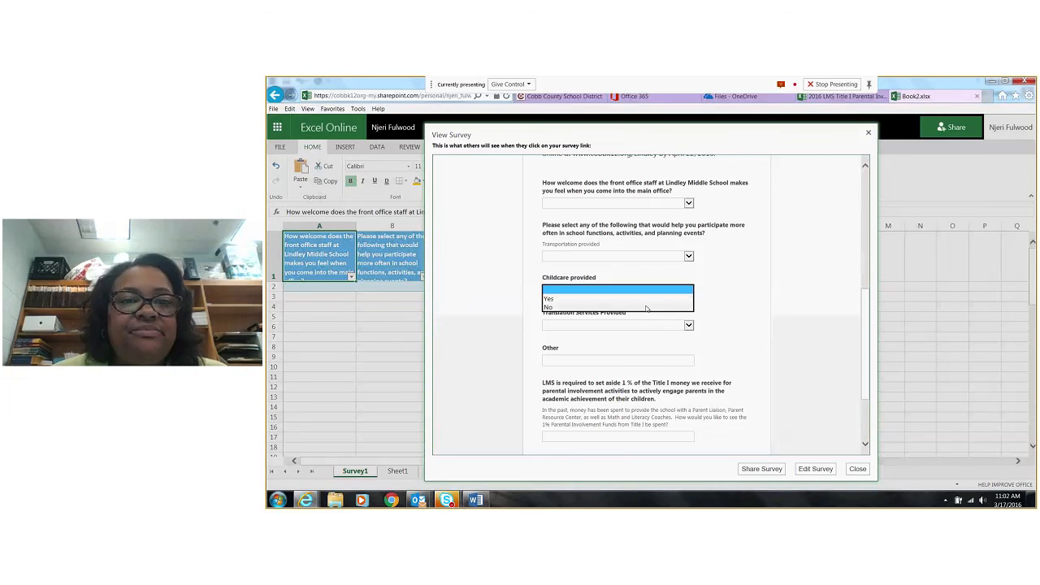
left_click(722, 307)
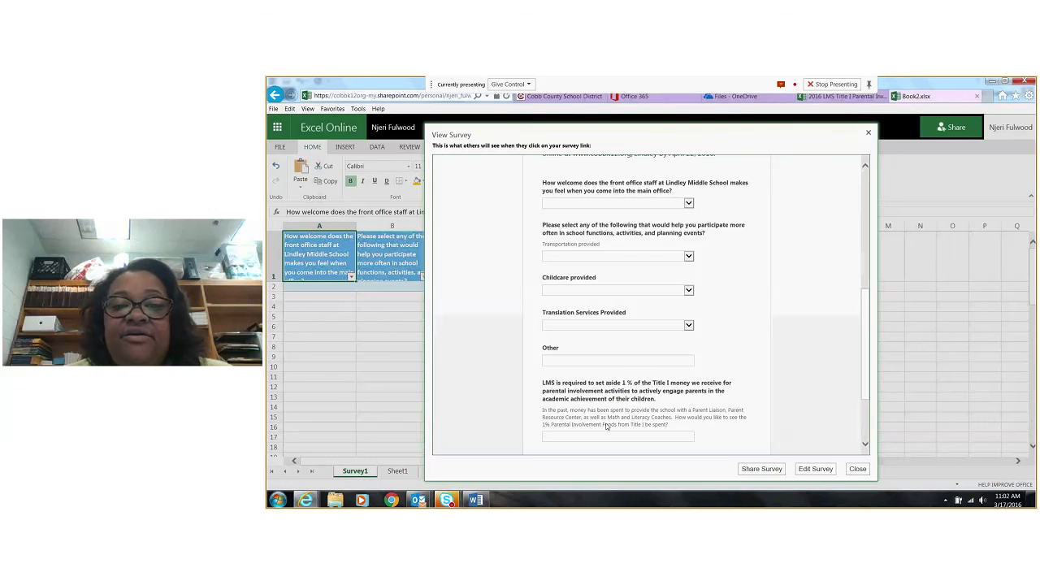
scroll(605, 426, "down", 3)
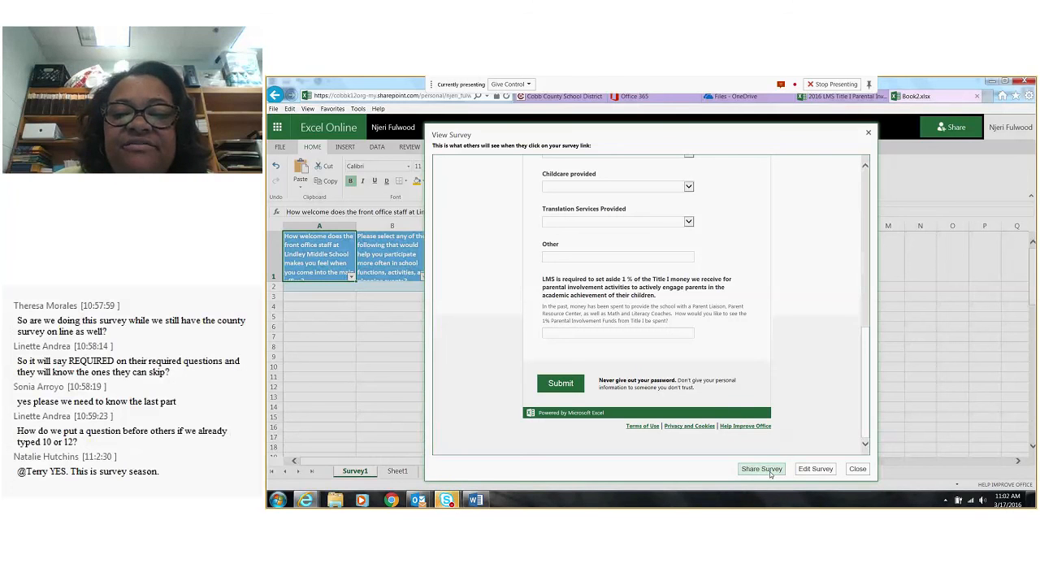
Get the survey's sharing link and open a new Internet Explorer window
left_click(769, 471)
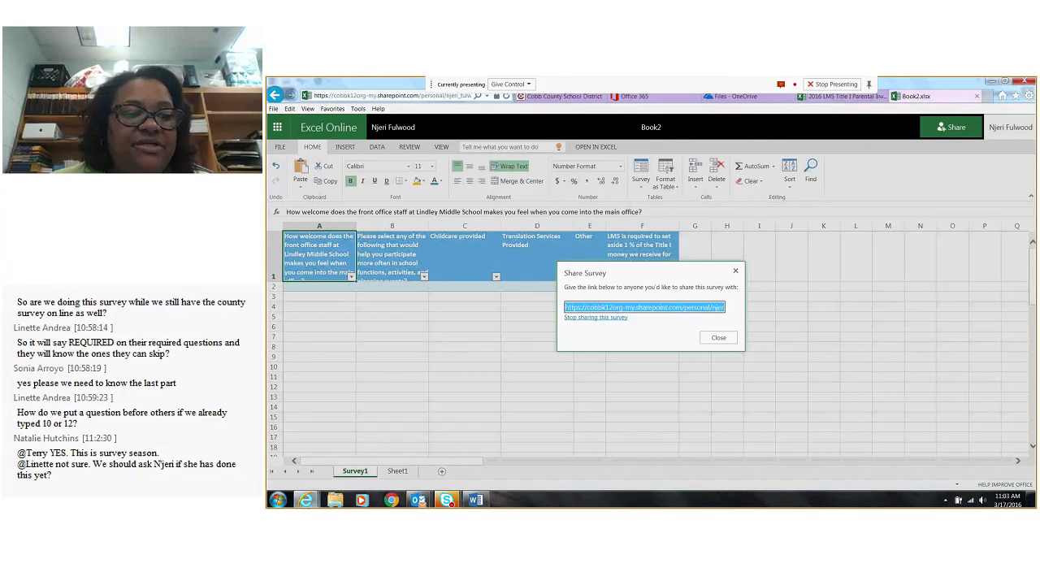
right_click(306, 501)
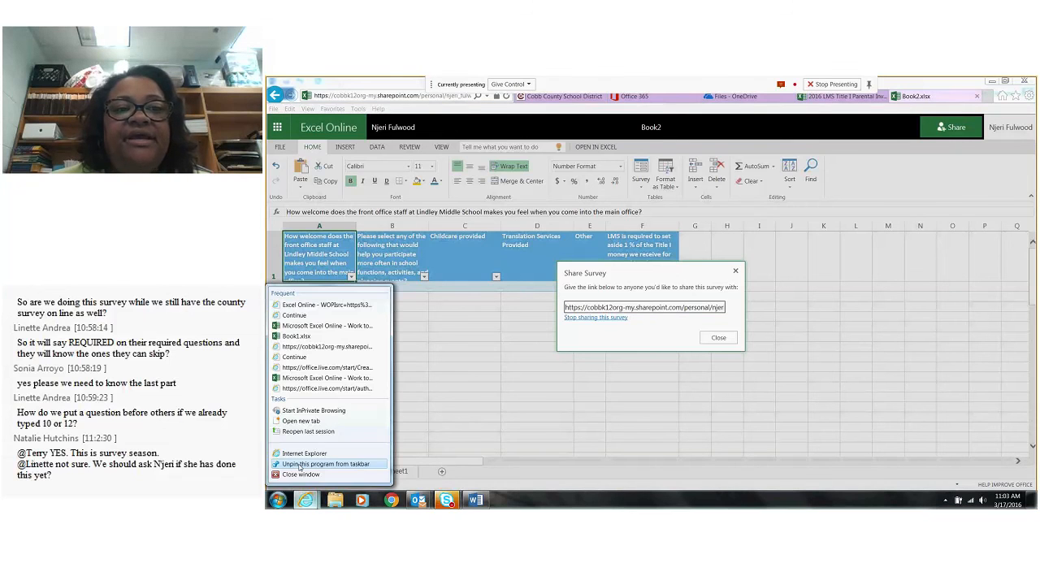
left_click(304, 454)
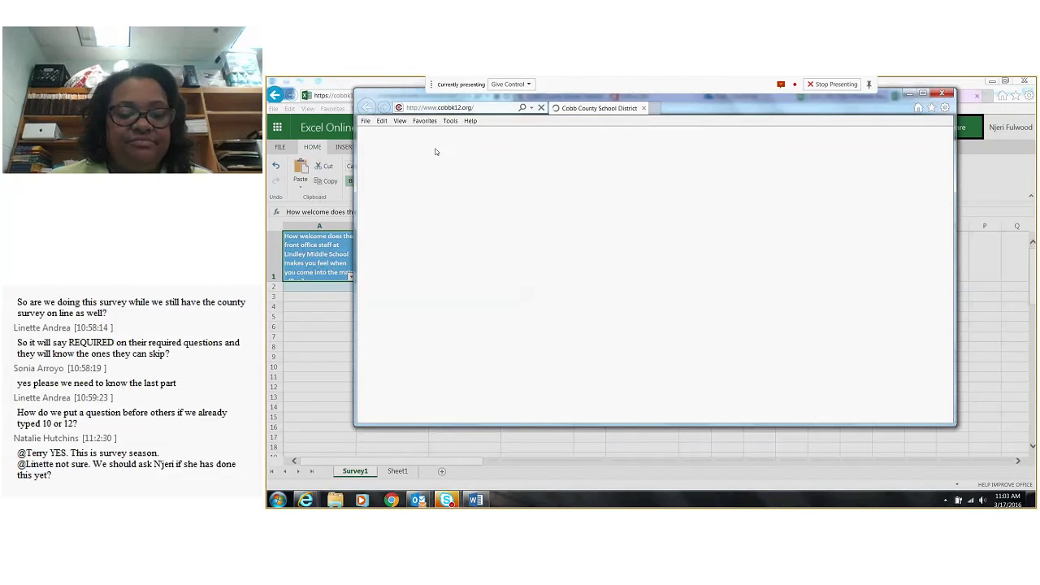
Search the web for "tinyurl" and open the official TinyURL site
left_click(472, 106)
type("tiny")
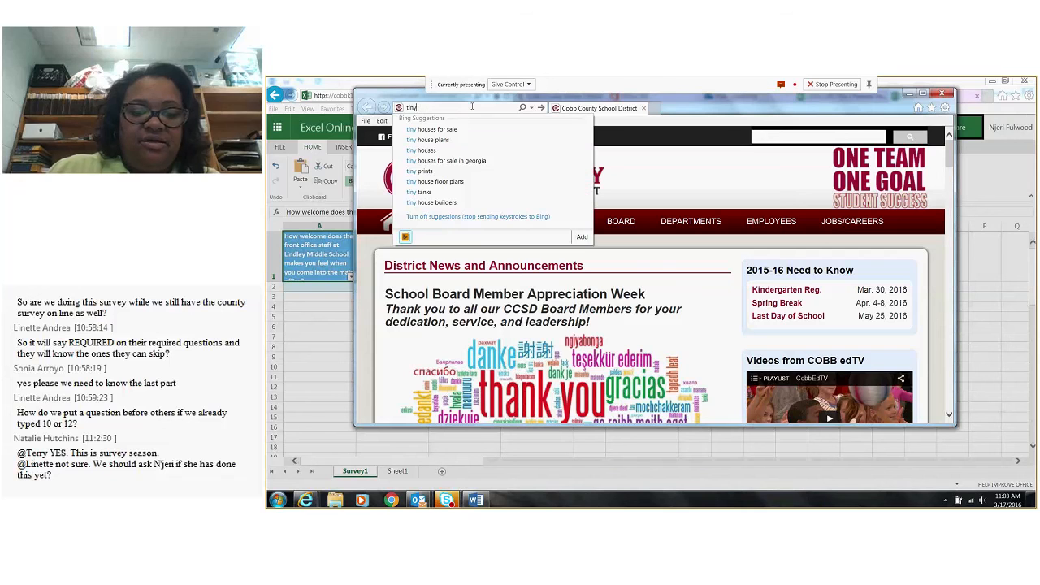
type("url")
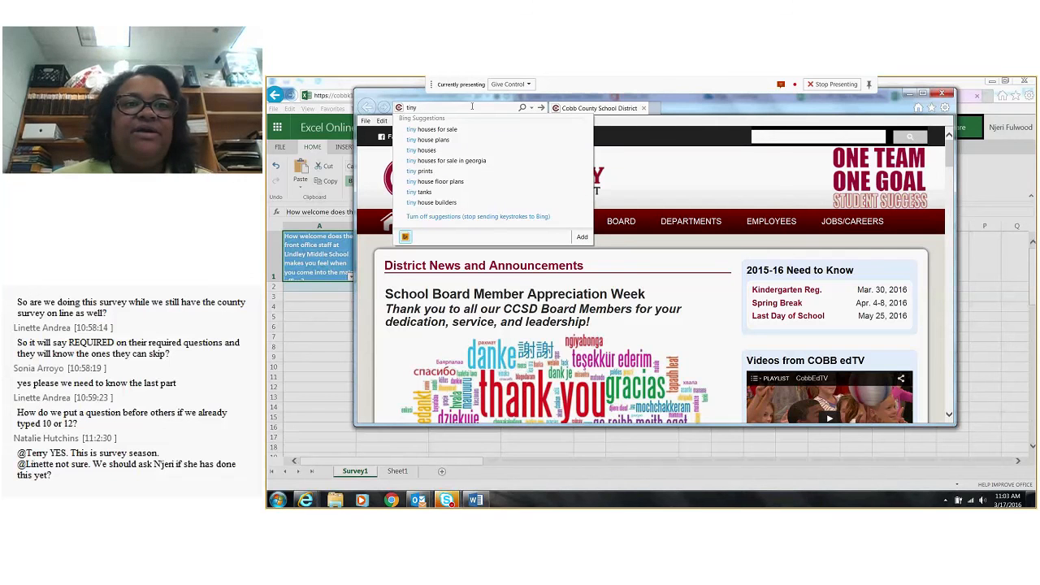
key("Return")
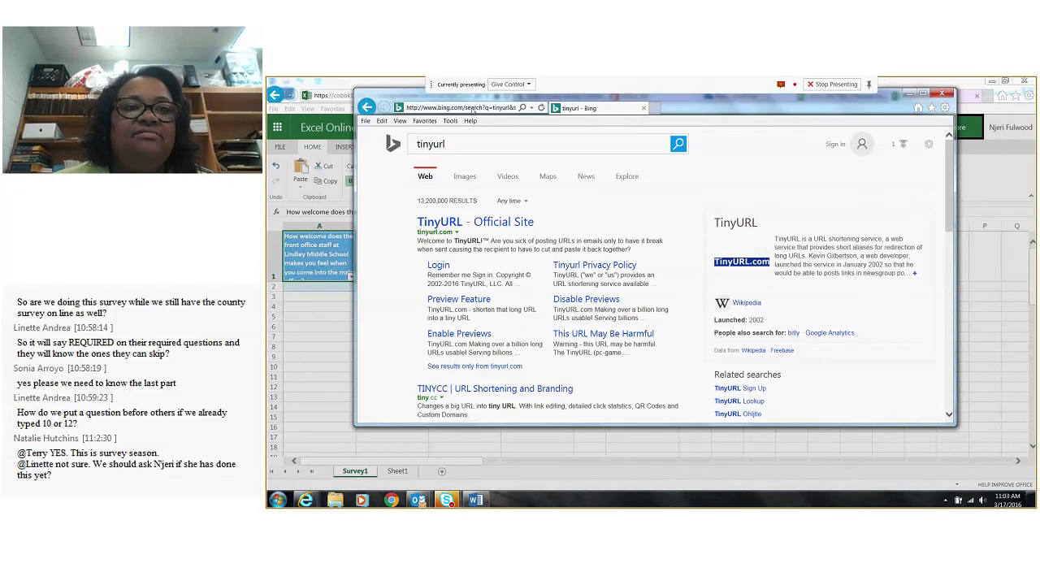
left_click(437, 223)
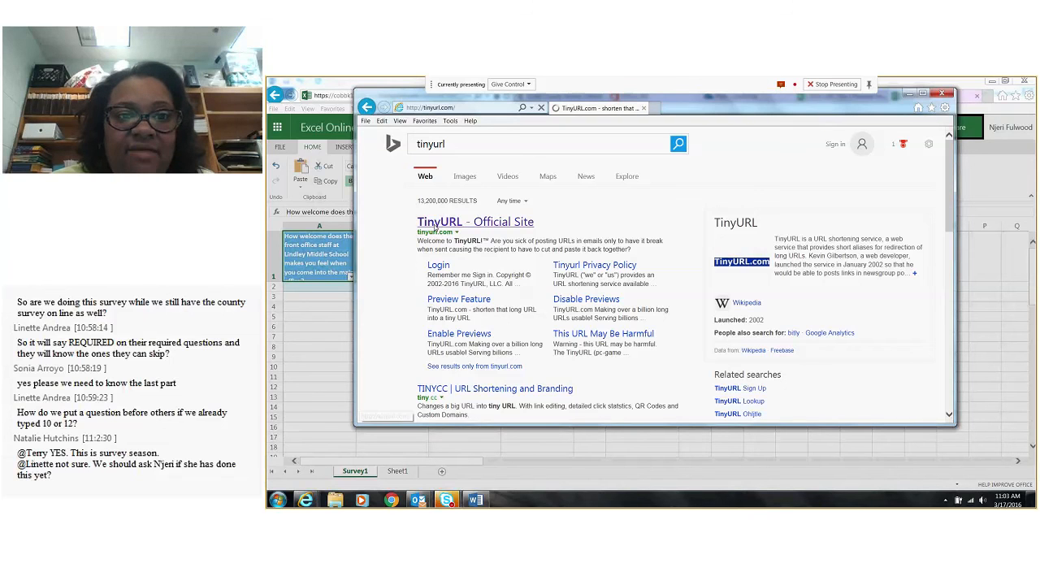
Paste the survey's sharing link into TinyURL as the long URL and create a shortened link without a custom alias
left_click(568, 307)
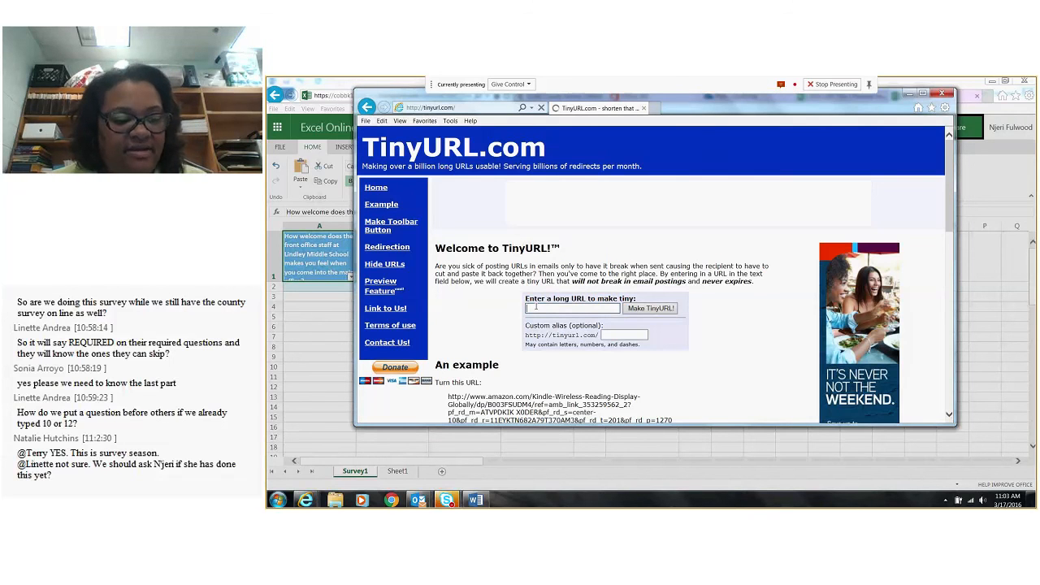
key("ctrl+v")
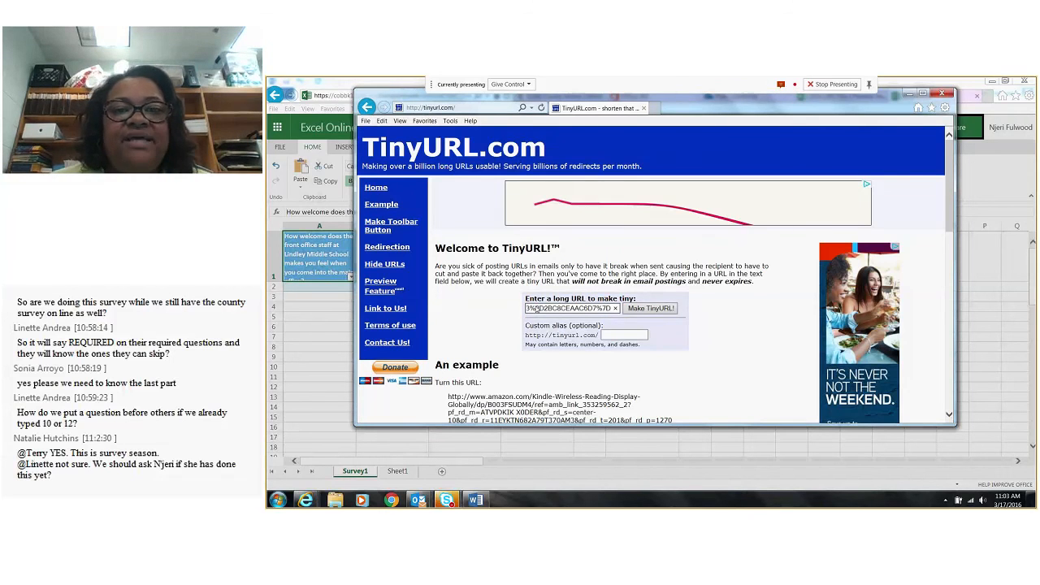
left_click(644, 309)
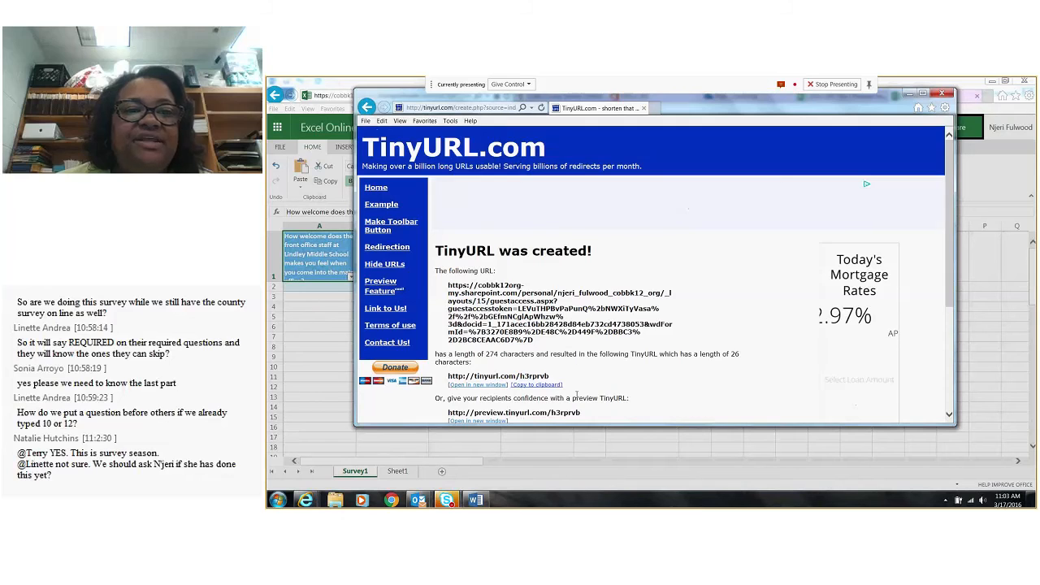
Copy the shortened survey link into a new blank Word document and minimize the Word windows
scroll(563, 295, "down", 2)
left_click_drag(551, 288, 450, 294)
key("ctrl+c")
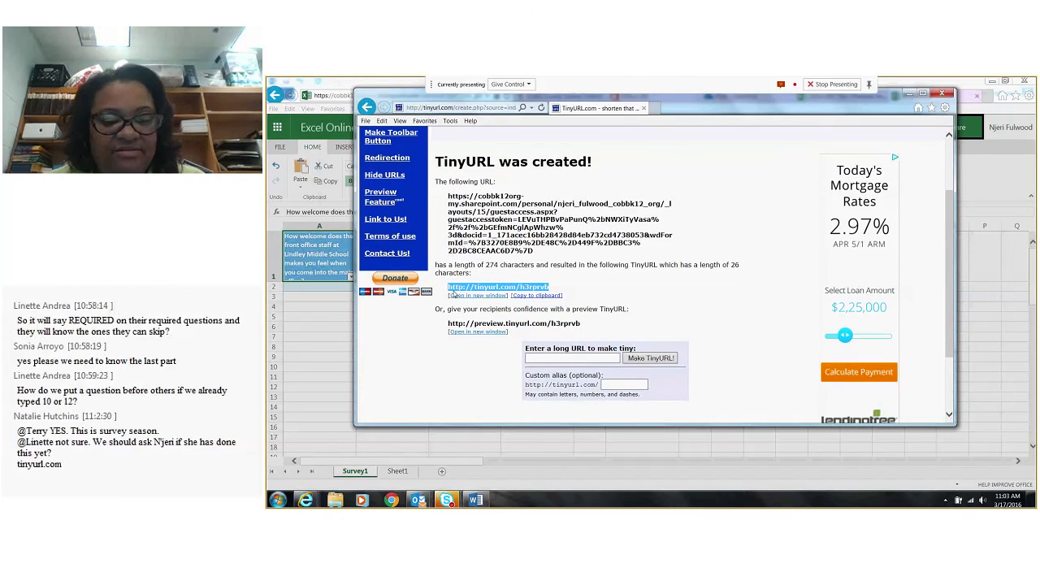
left_click(483, 505)
right_click(484, 504)
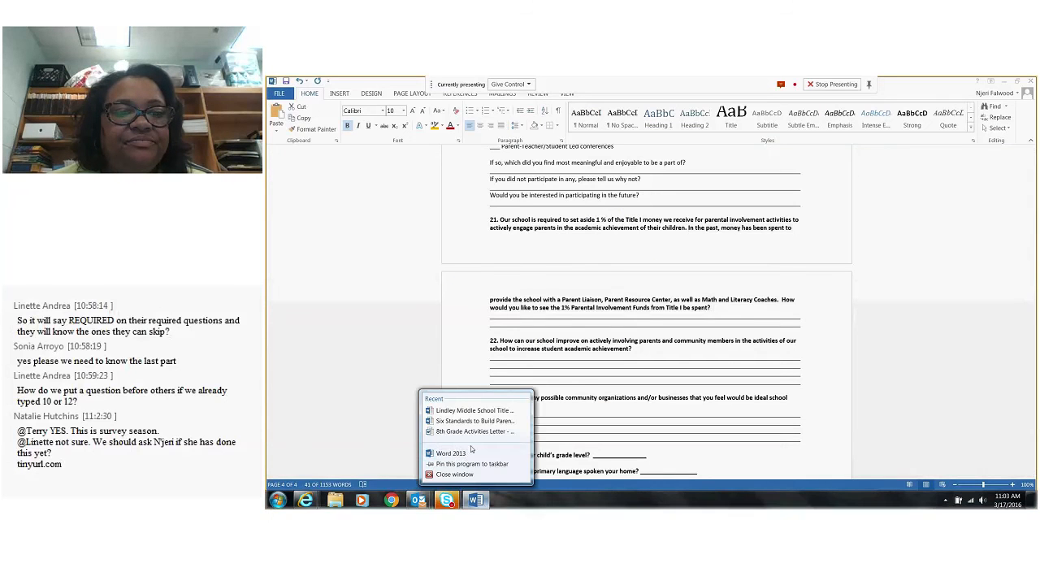
left_click(464, 451)
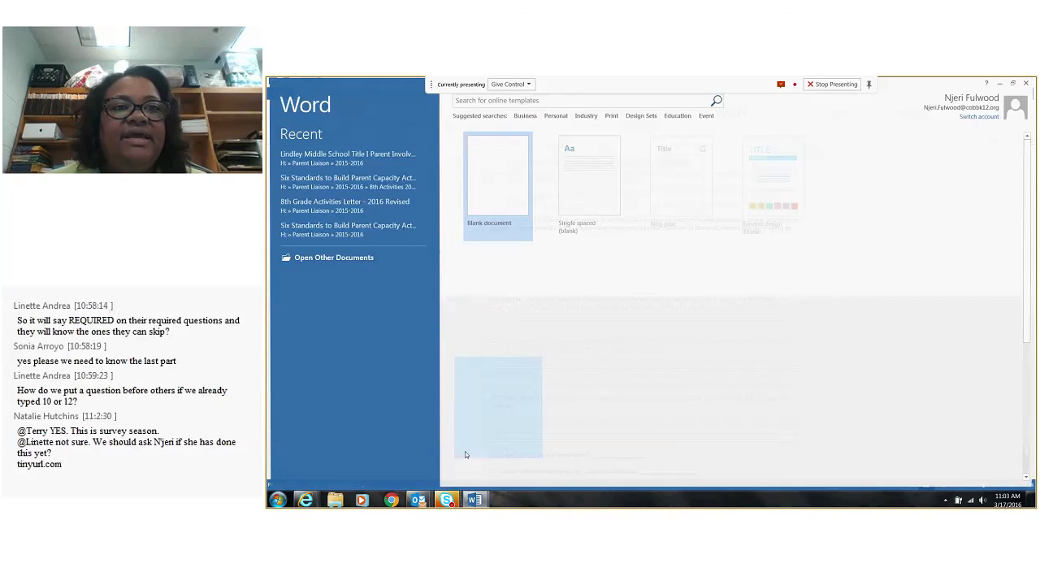
left_click(472, 167)
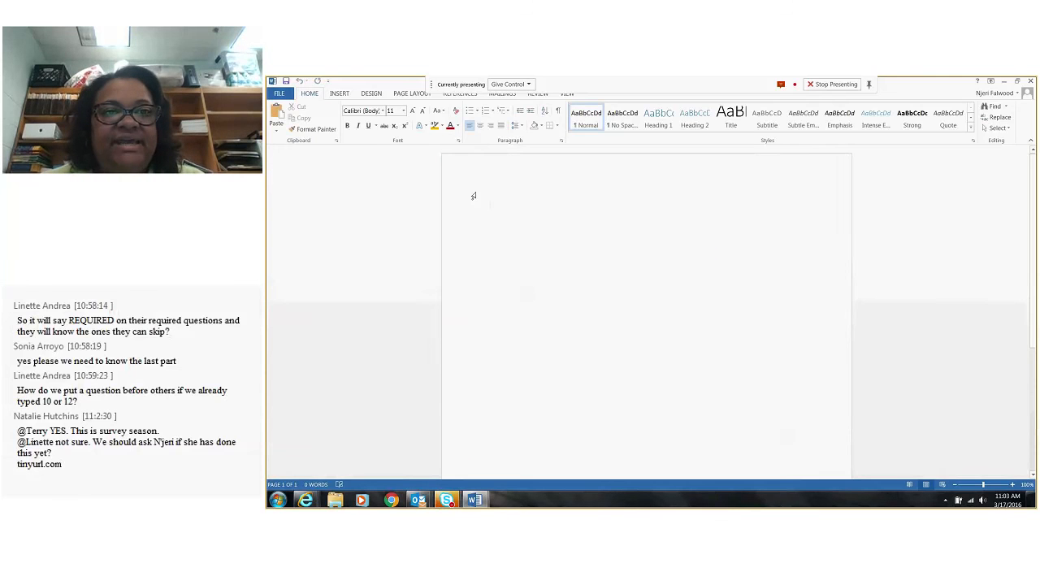
key("ctrl+v")
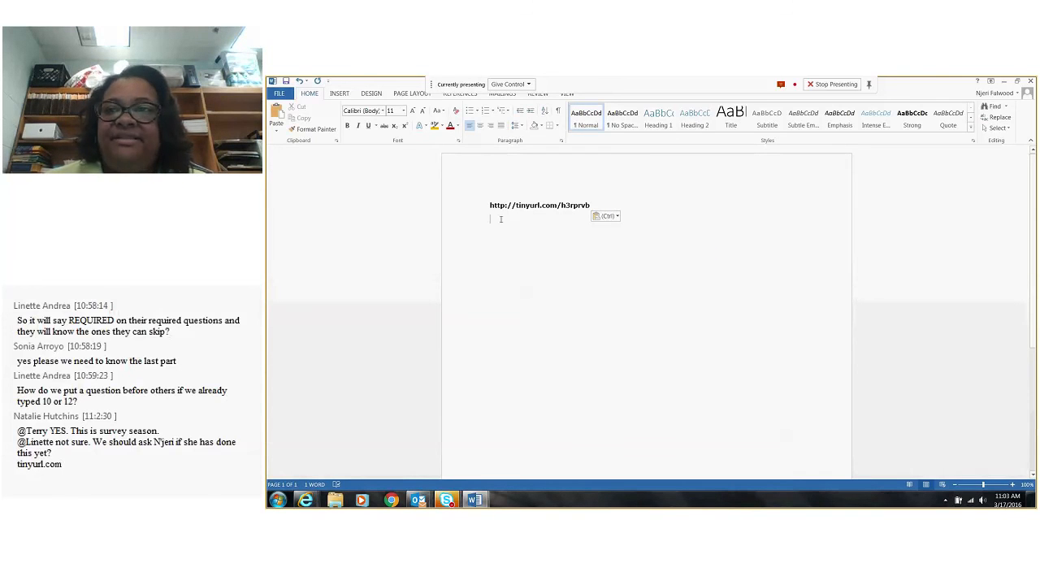
left_click(1005, 82)
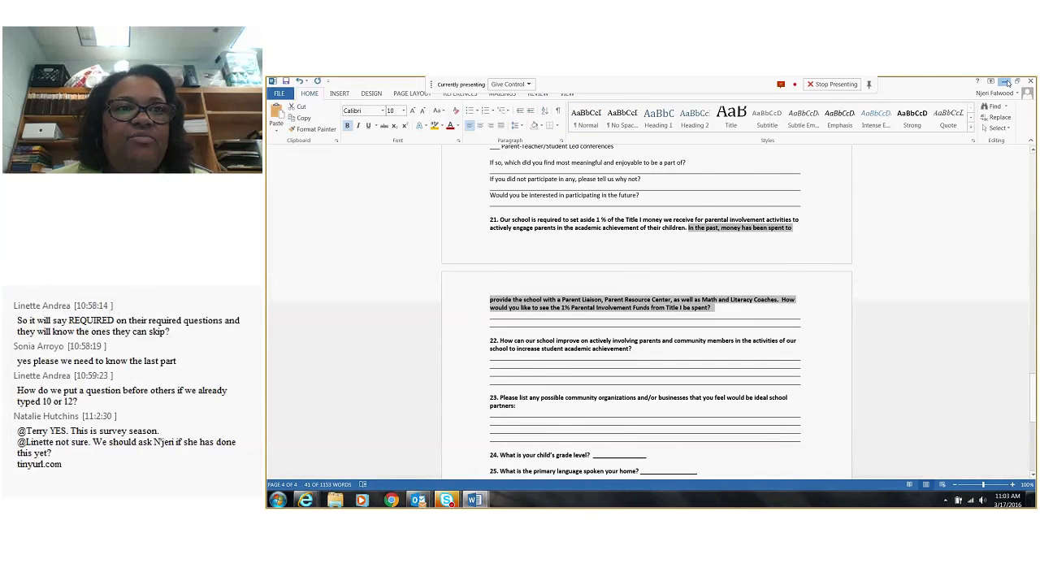
left_click(1006, 82)
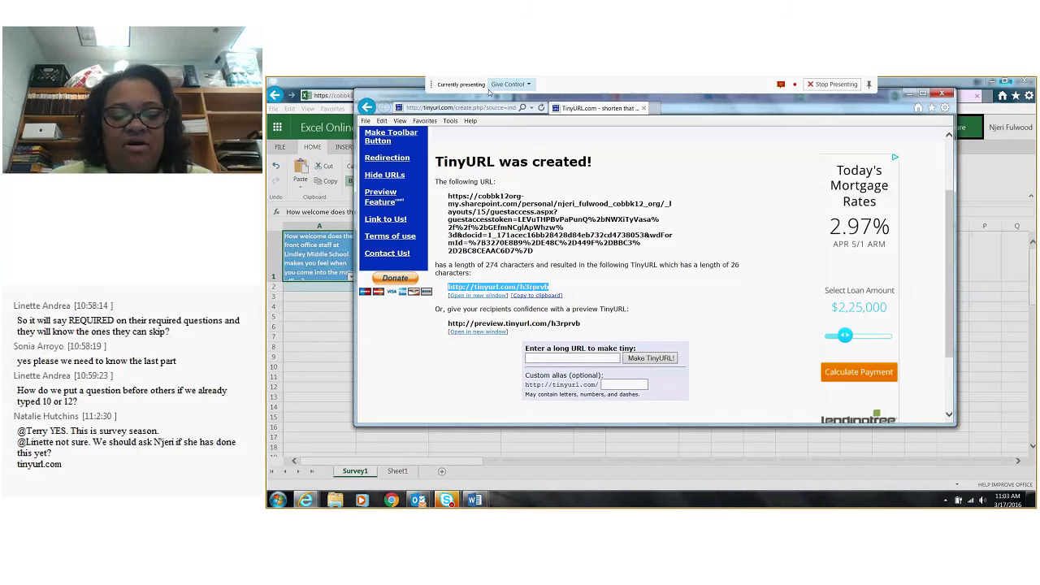
Search Google for "qr code generator" and open the qr-code-generator.com site
left_click(463, 107)
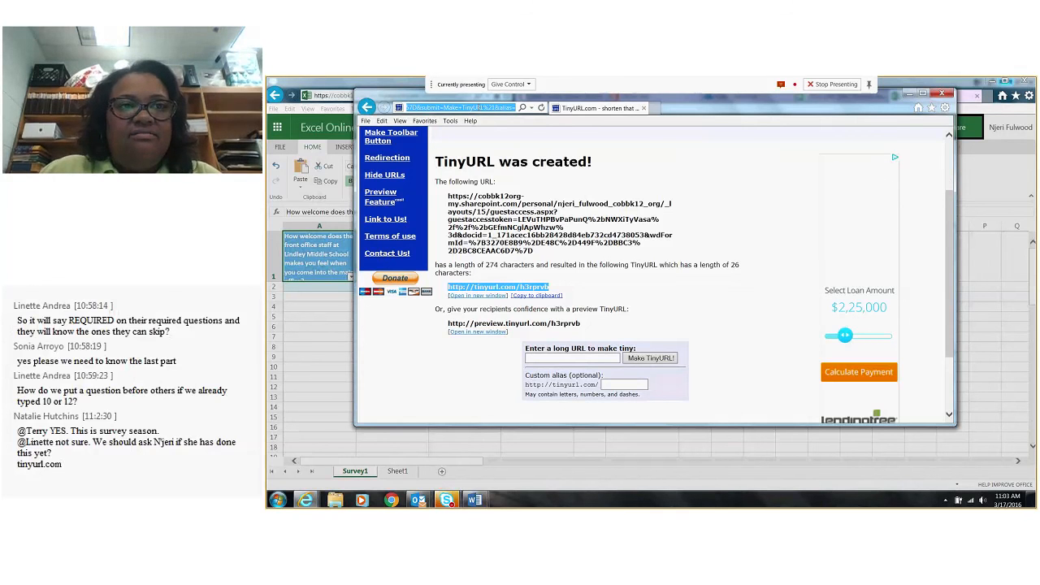
type("google")
key("Return")
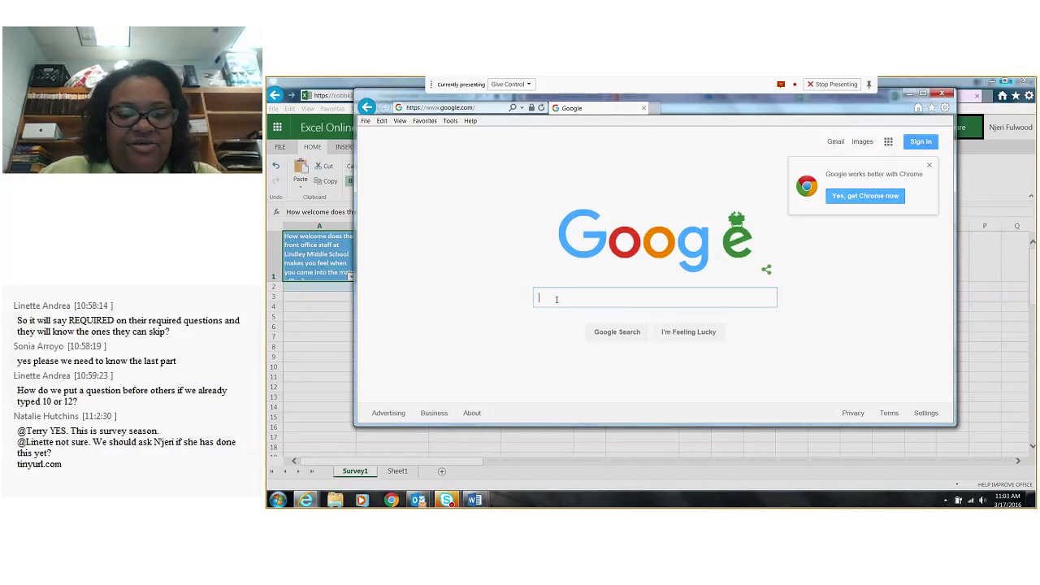
type("qr")
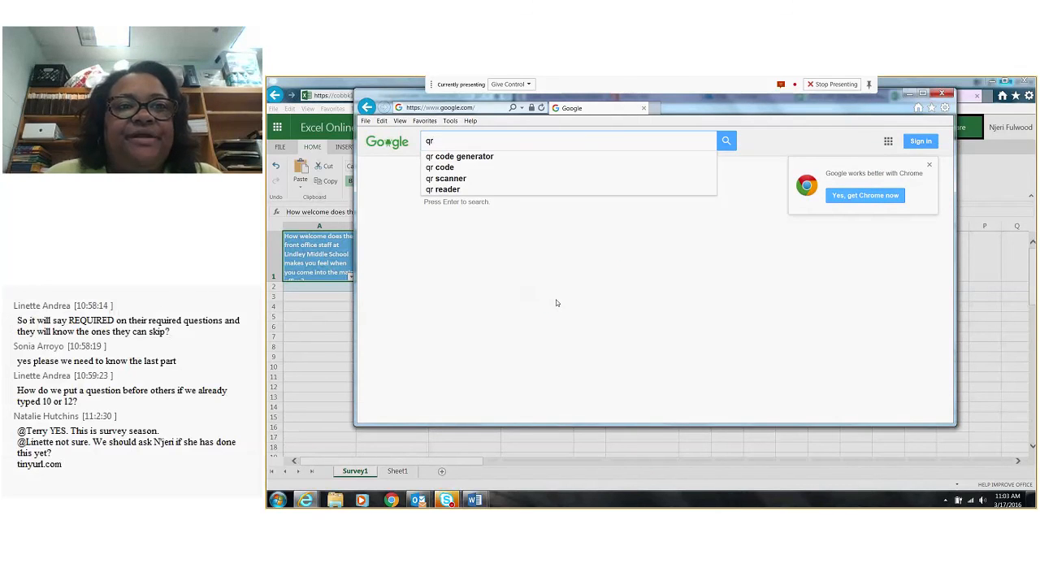
left_click(463, 157)
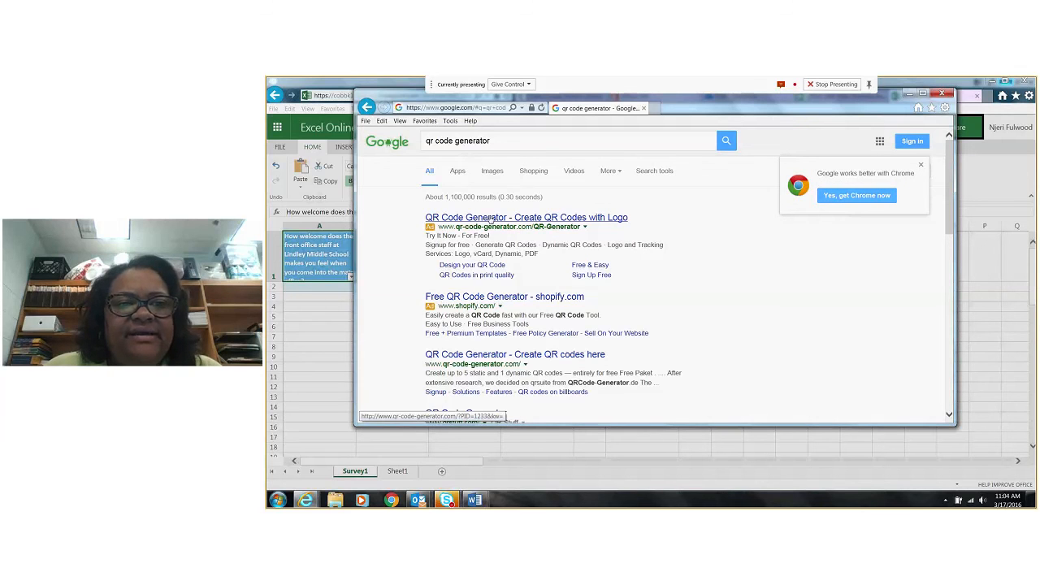
left_click(466, 356)
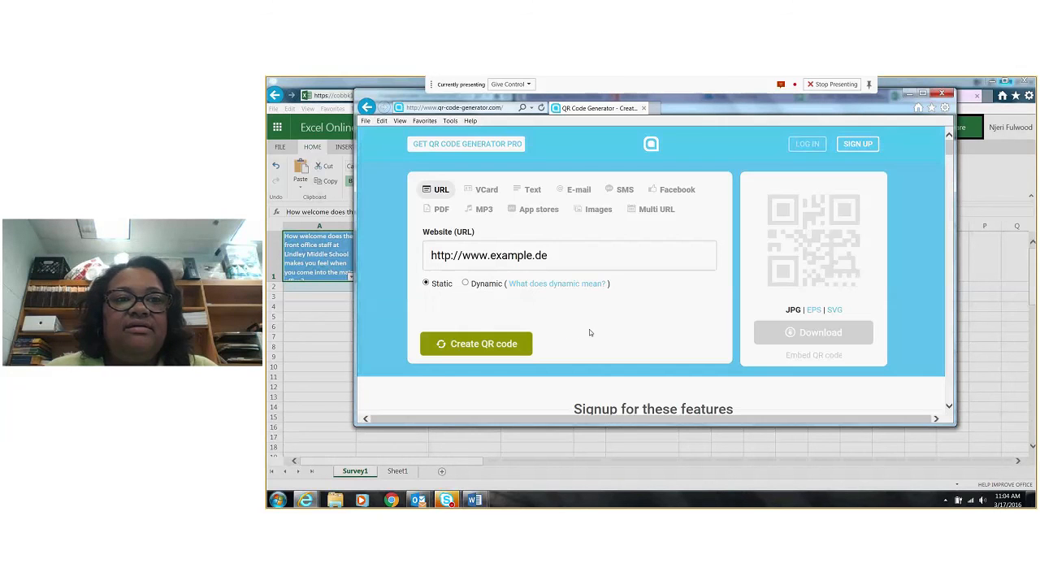
Paste the shortened survey link as the website URL and create a static QR code from it
left_click(553, 261)
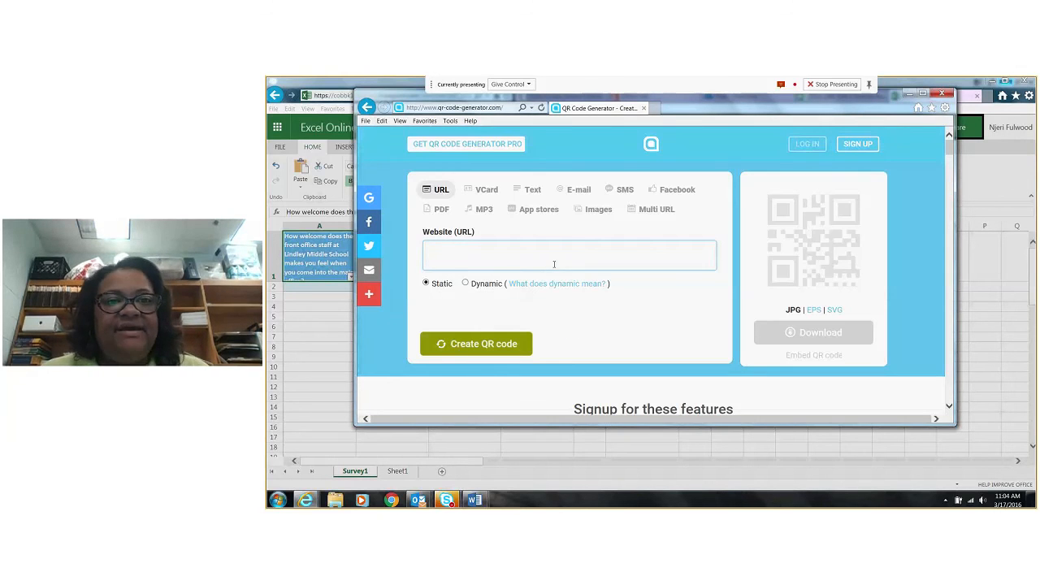
key("ctrl+v")
left_click(488, 344)
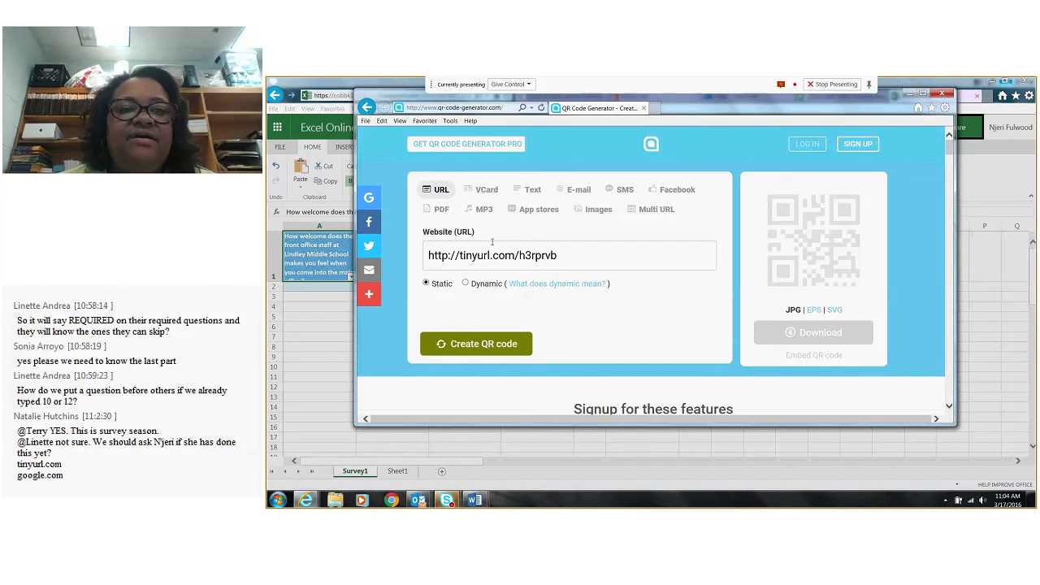
scroll(530, 330, "down", 3)
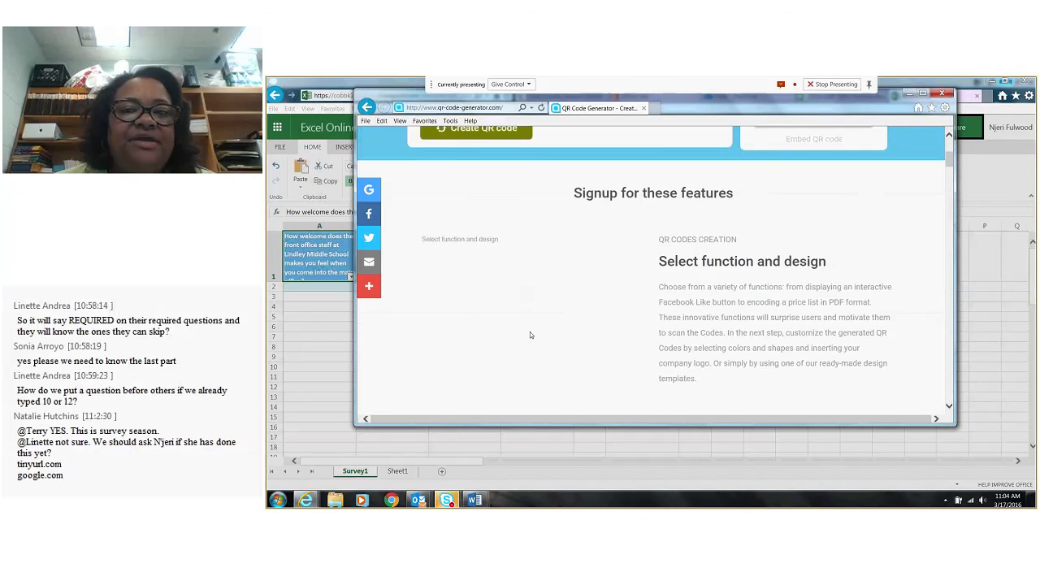
Close the QR code generator window and dismiss the Share Survey dialog
scroll(530, 334, "up", 3)
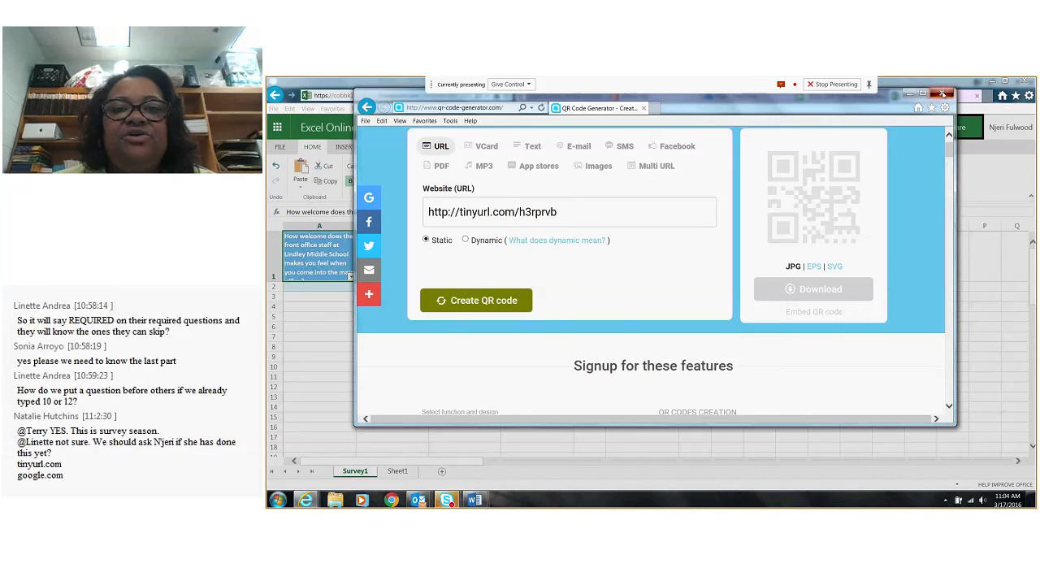
left_click(942, 94)
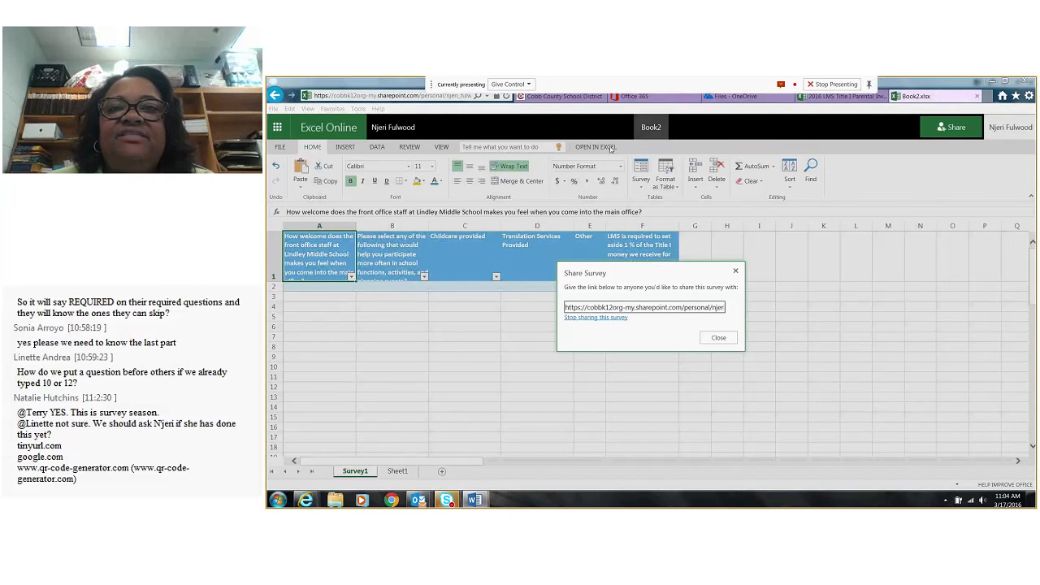
left_click(734, 267)
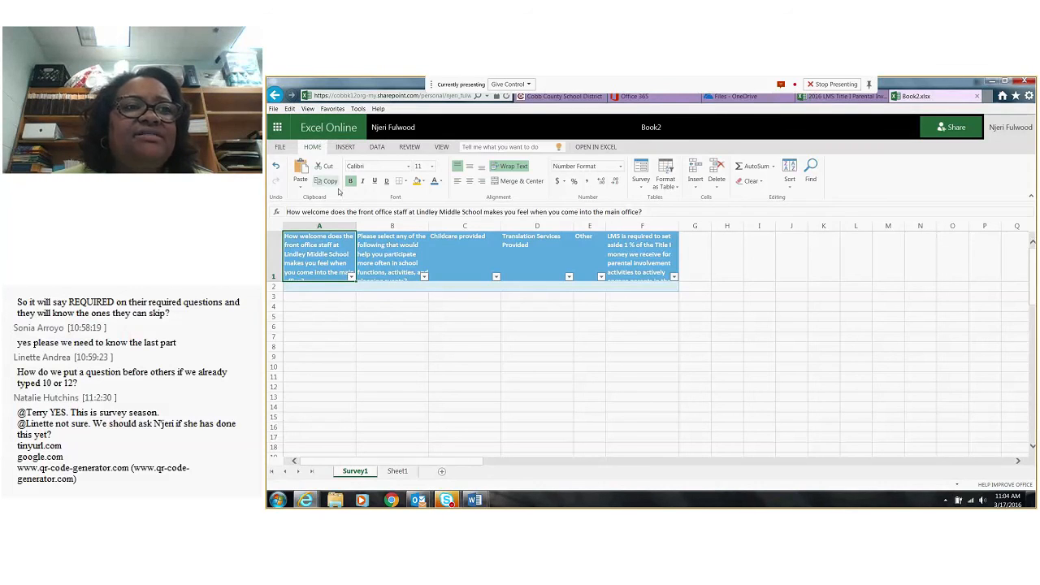
Go to the OneDrive file list and open Book2.xlsx from it
left_click(277, 128)
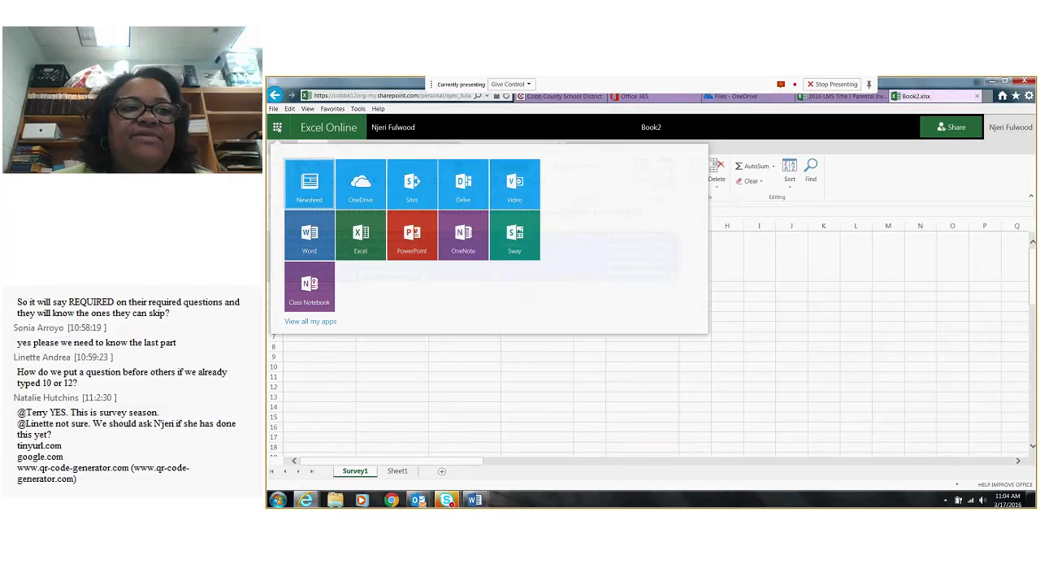
left_click(360, 189)
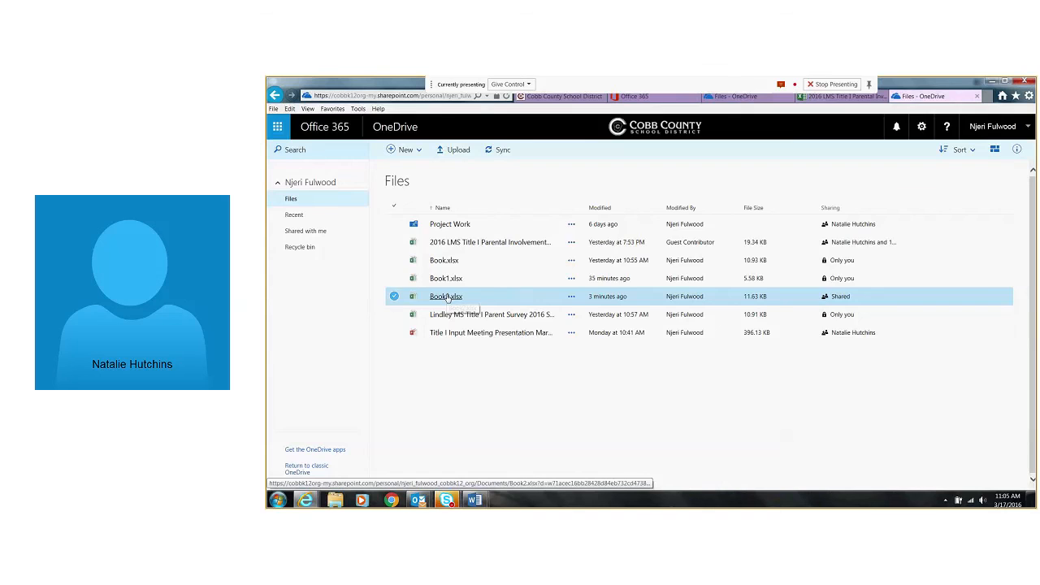
left_click(446, 297)
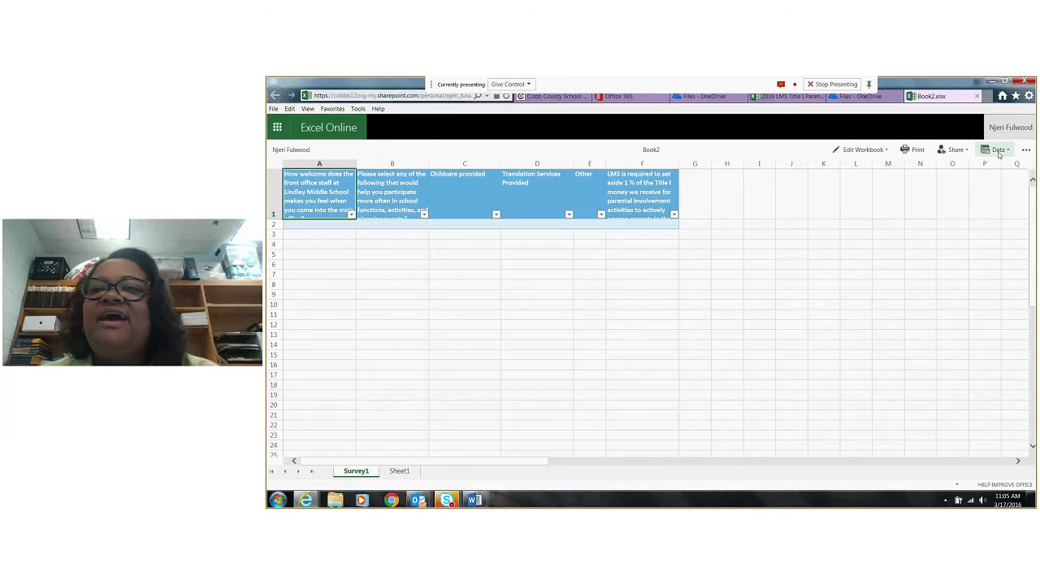
Save the Book2 page to the Documents library as a single-file web archive named Survey Tutorial
left_click(273, 109)
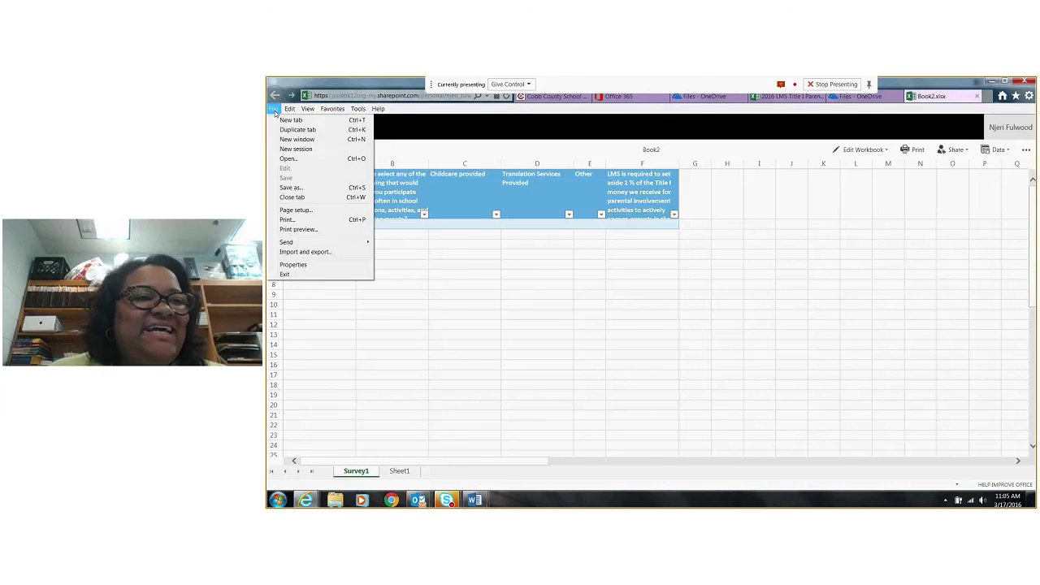
left_click(302, 189)
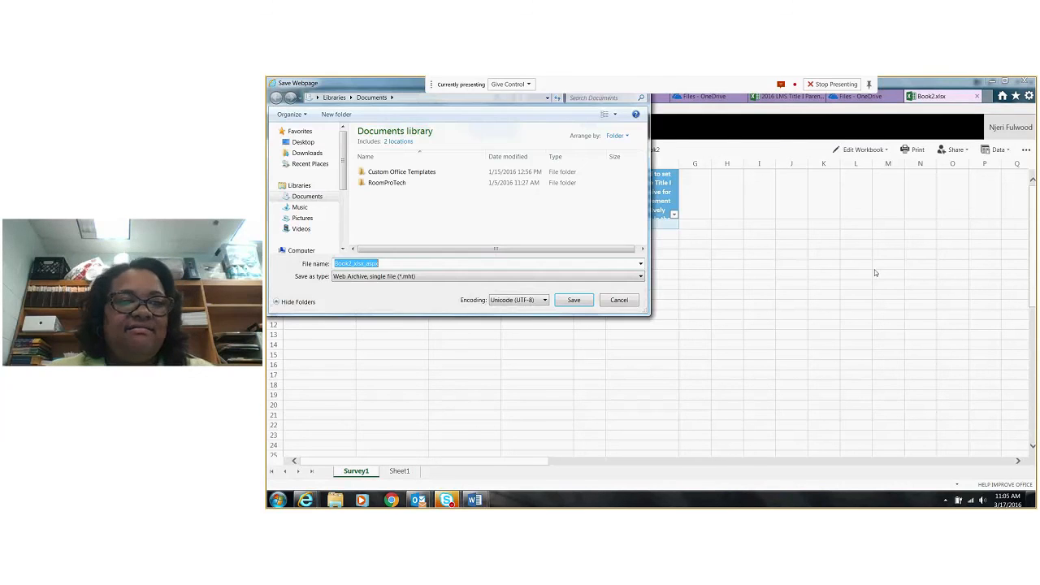
type("Skpy")
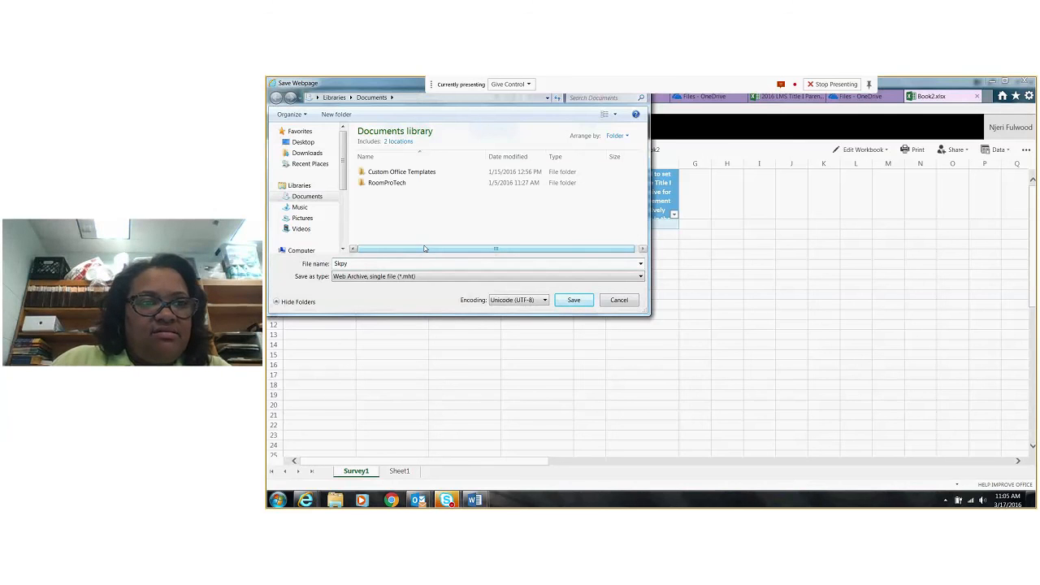
key("BackSpace")
key("BackSpace")
key("BackSpace")
key("BackSpace")
type("Survey Tutorial")
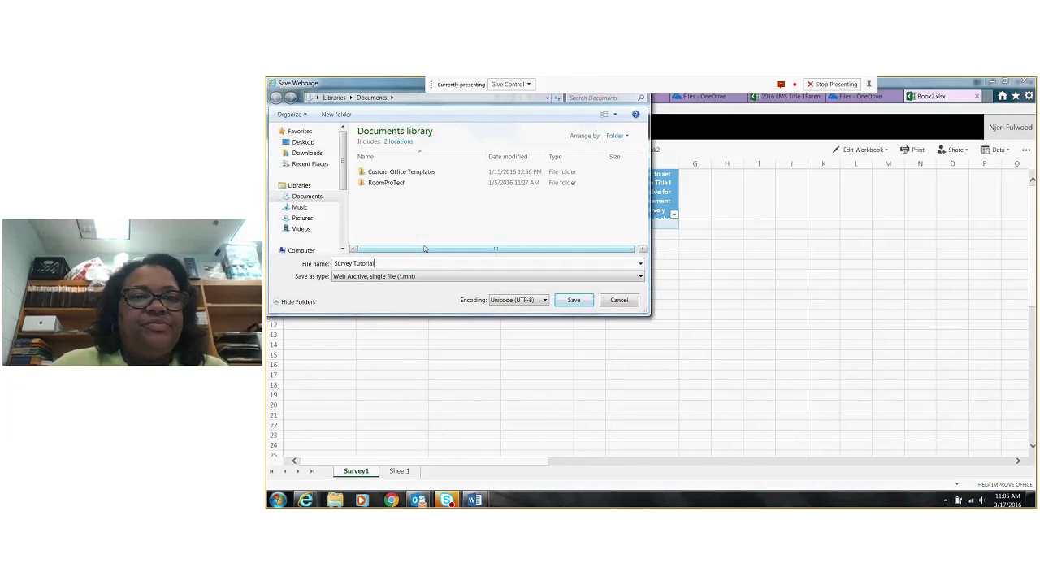
left_click(572, 300)
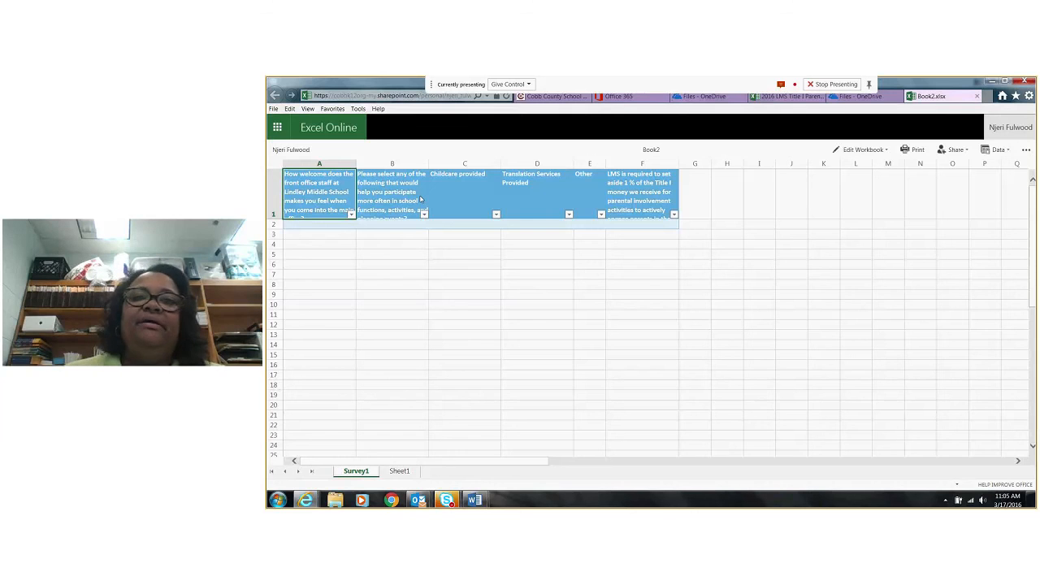
Open the 2016 LMS Title I Parental Involvement Survey workbook from OneDrive and look over its collected responses
left_click(275, 134)
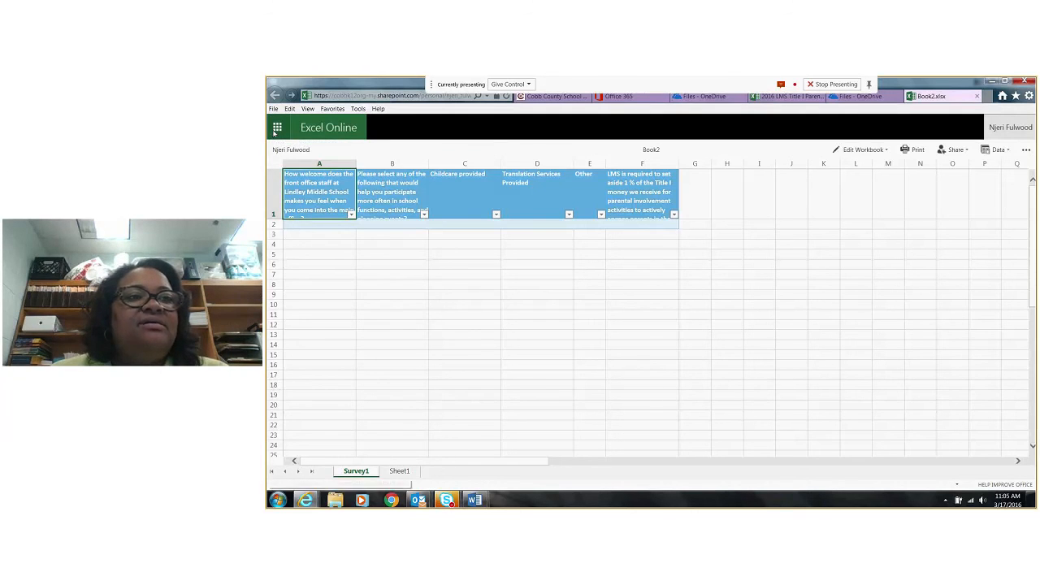
left_click(361, 187)
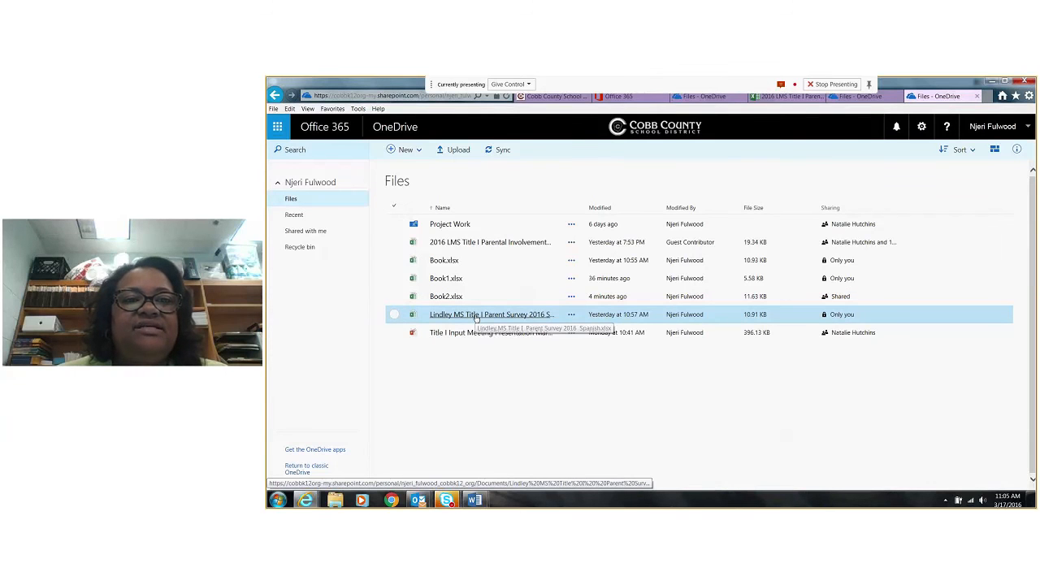
left_click(496, 246)
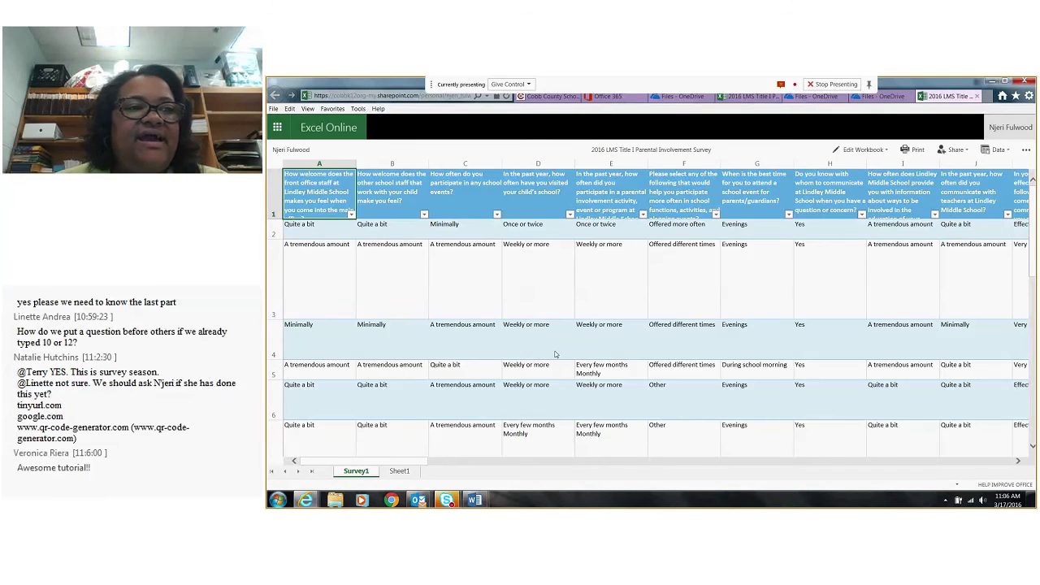
scroll(555, 354, "down", 3)
scroll(329, 322, "up", 3)
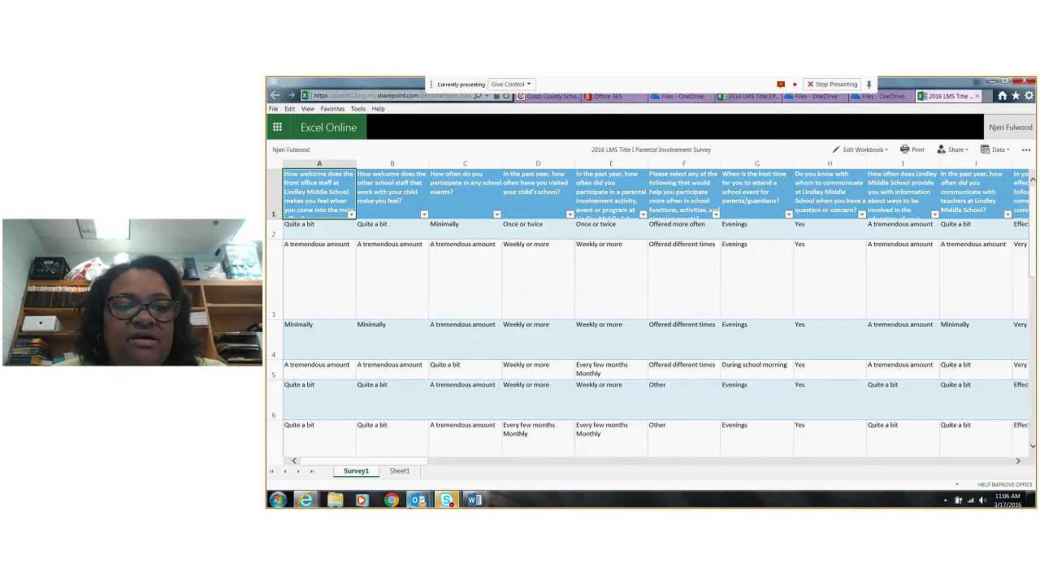
Switch to the Outlook inbox, view the signature choices in a new email, and close the blank message
mouse_move(416, 503)
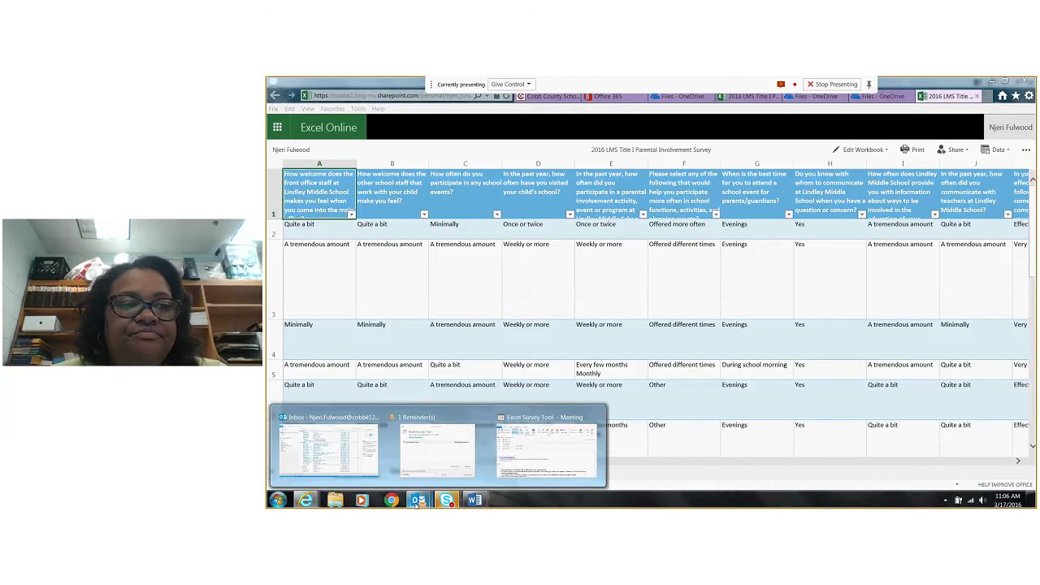
left_click(323, 450)
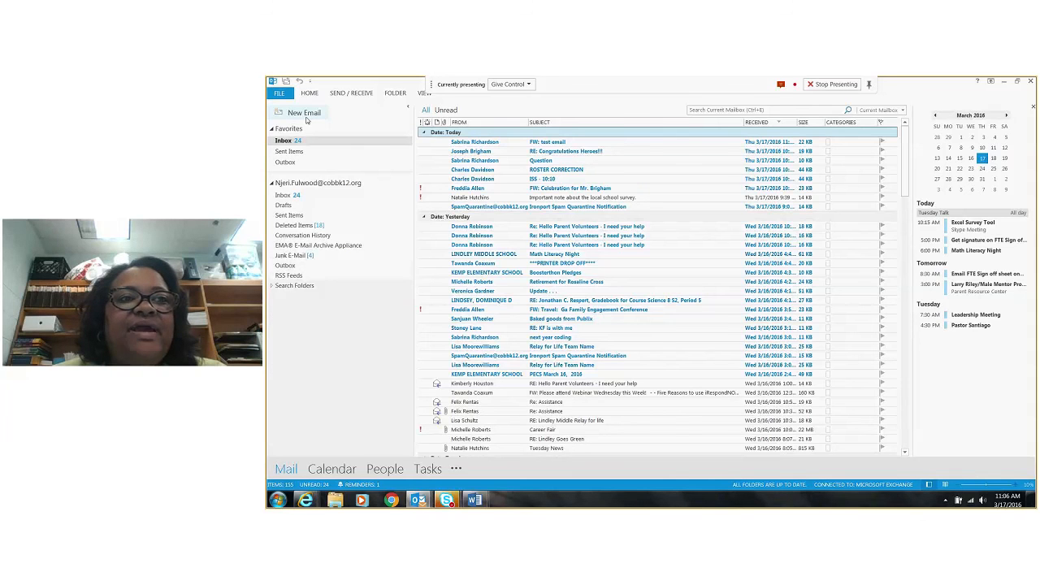
left_click(304, 112)
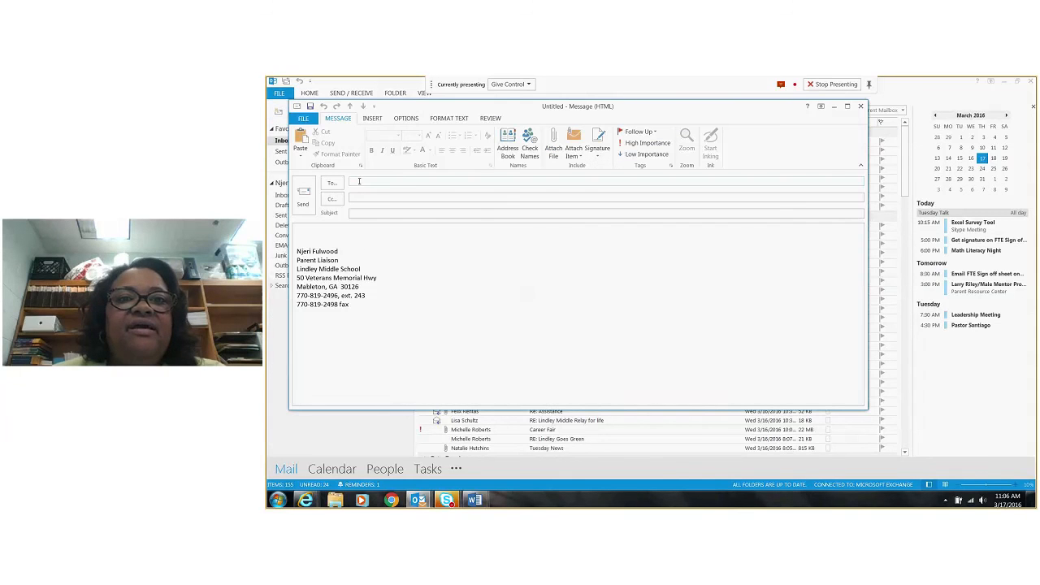
left_click(596, 141)
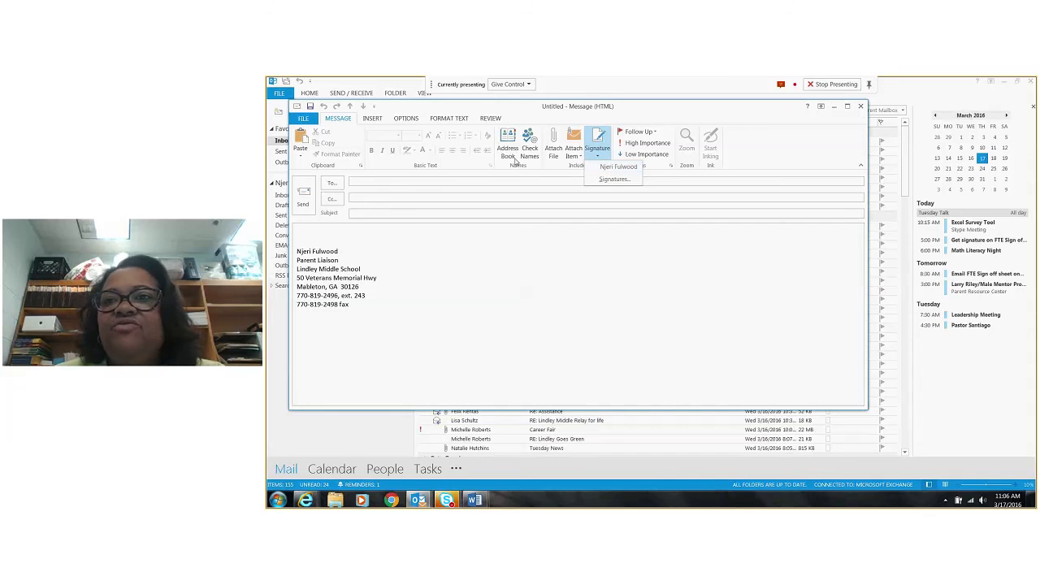
left_click(859, 108)
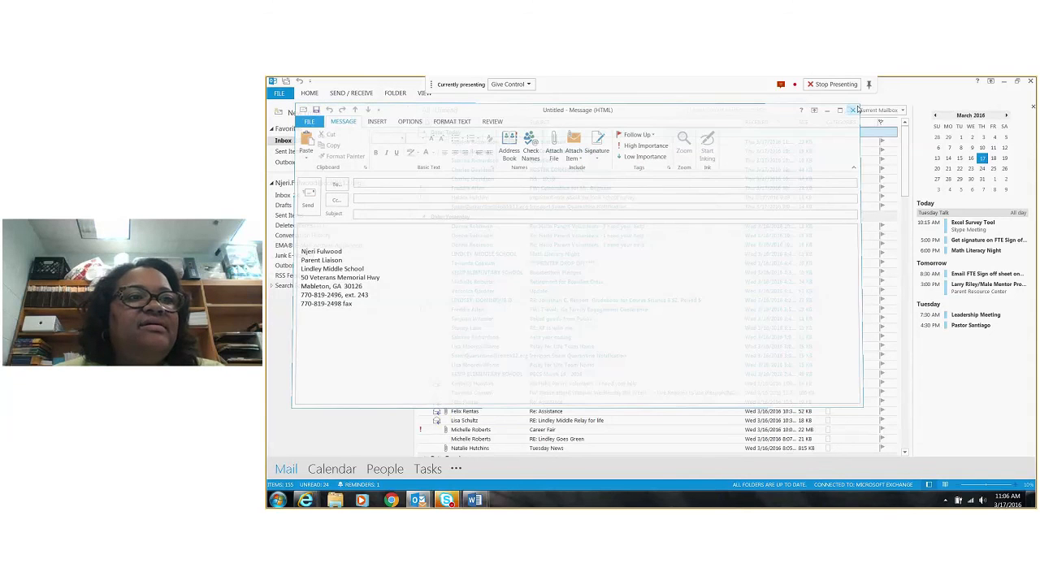
left_click(859, 108)
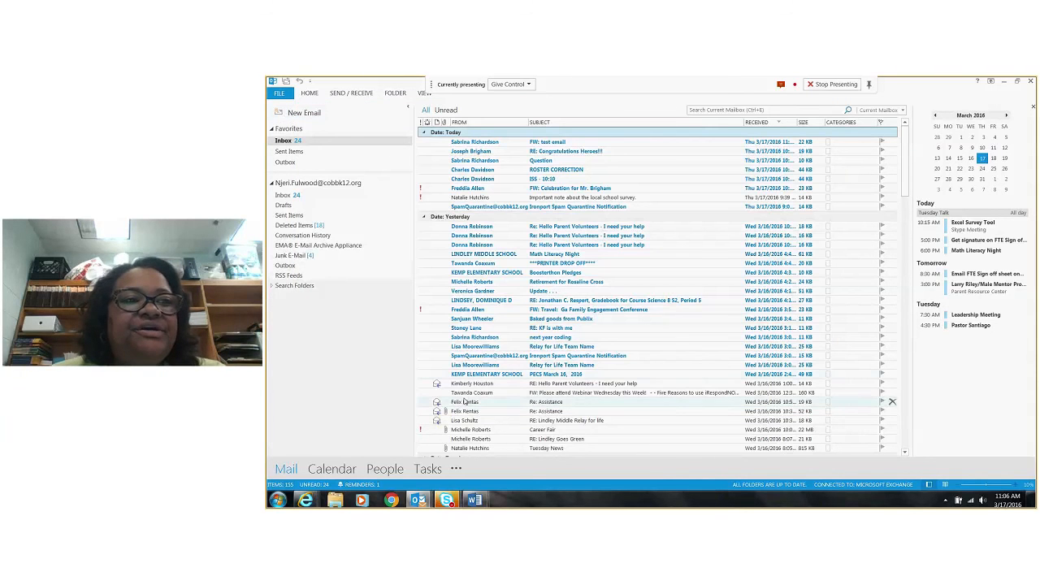
Open a sent "RE: Hello Parent Volunteers - I need your help" email, view its Title I Parent Survey link, and close it
left_click(289, 152)
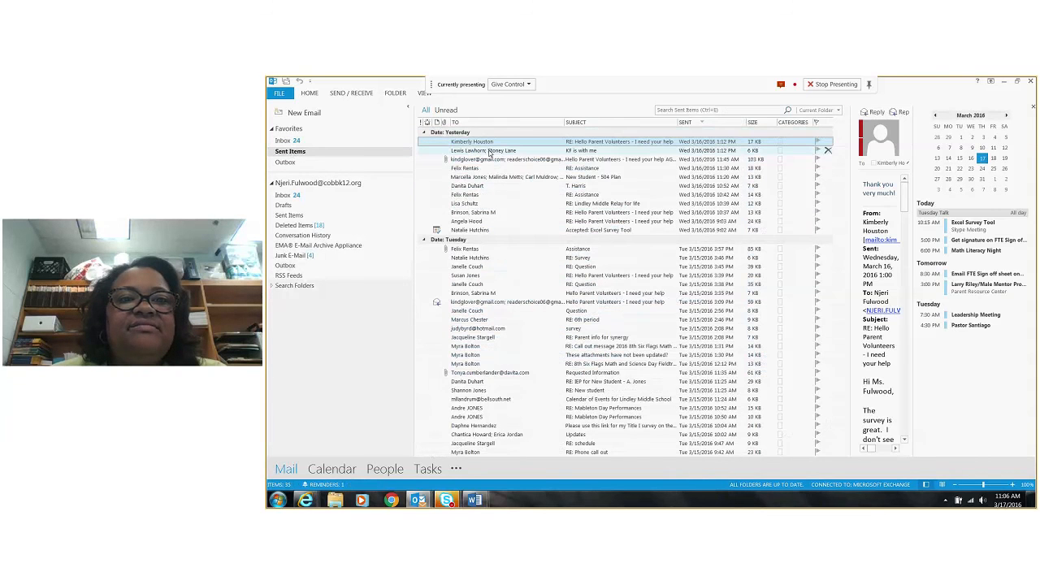
left_click(477, 211)
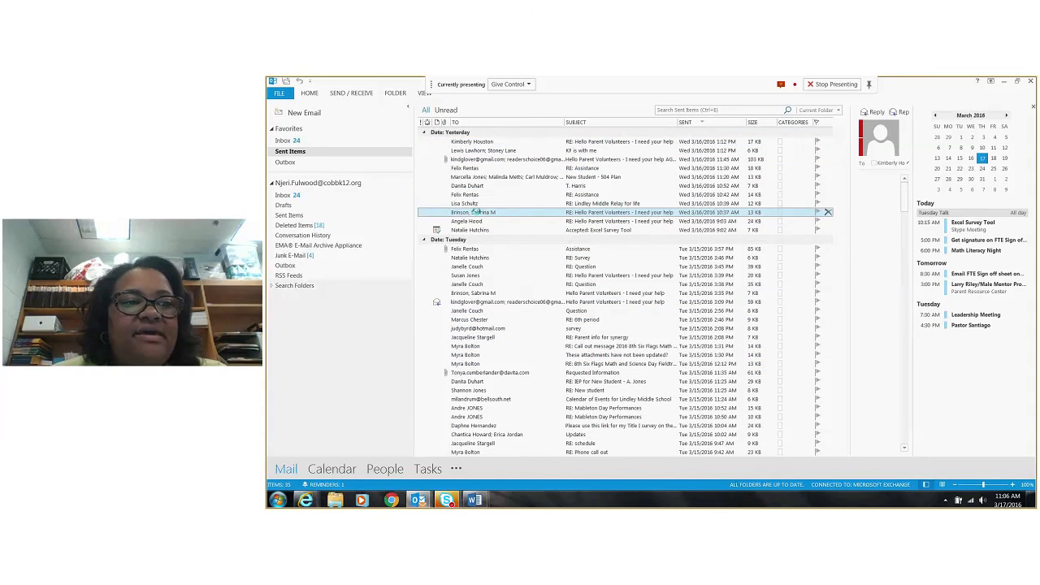
double_click(477, 212)
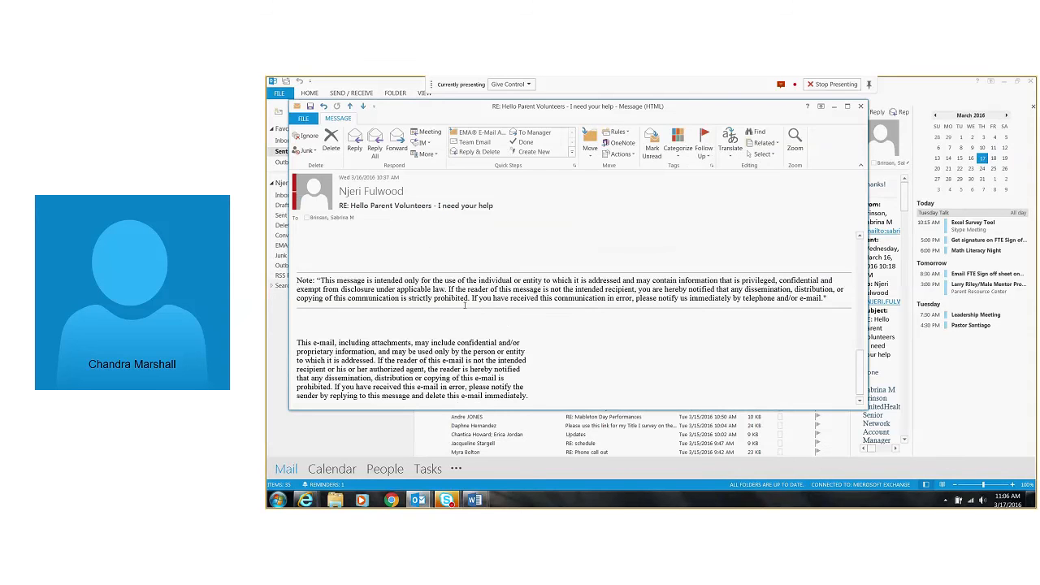
scroll(465, 304, "up", 5)
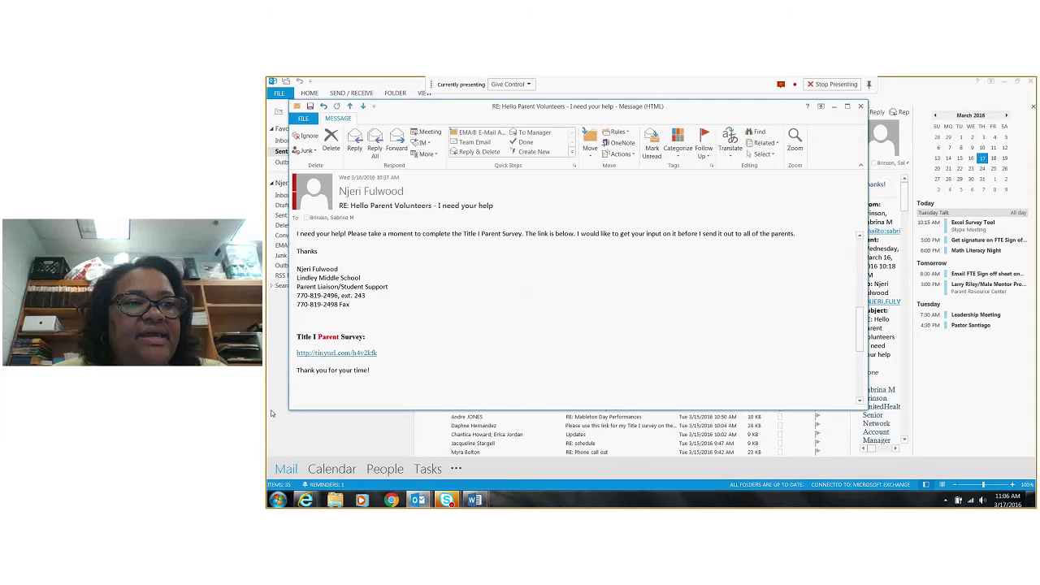
left_click(860, 106)
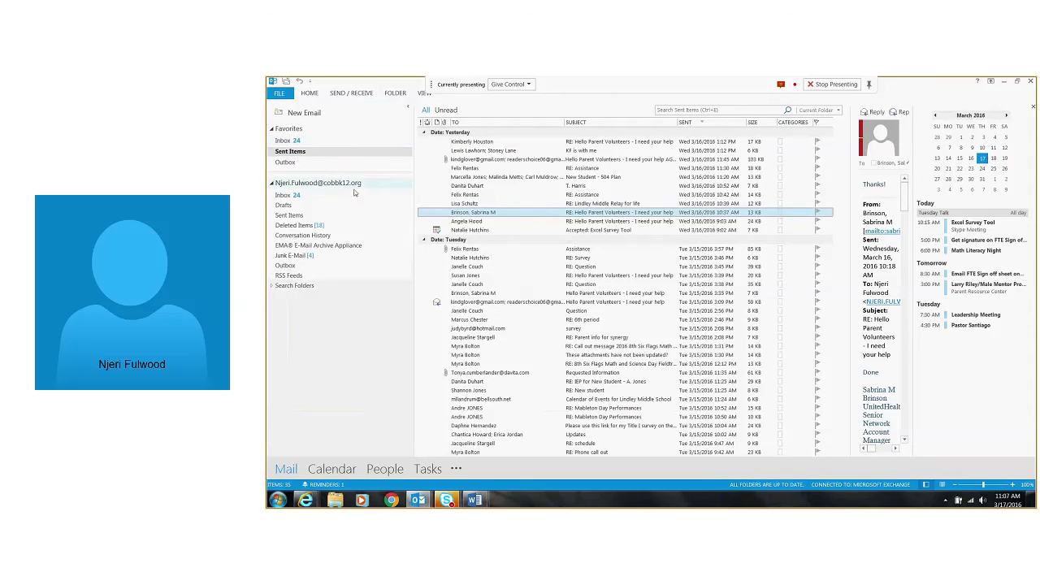
Return to the inbox, view the Signatures and Stationery settings from a new email, and close both
left_click(280, 142)
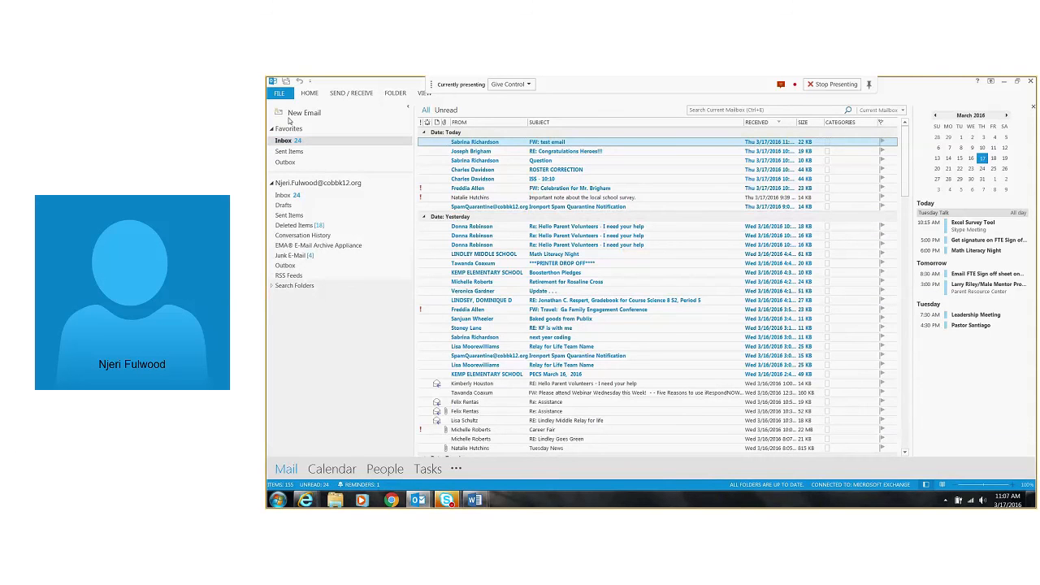
left_click(291, 112)
left_click(597, 147)
left_click(609, 180)
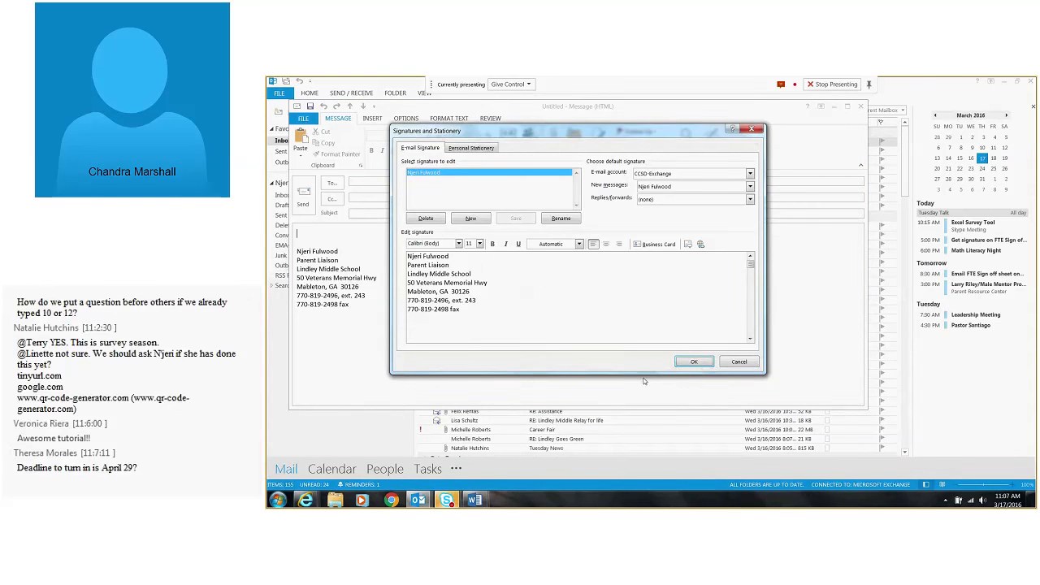
left_click(694, 362)
left_click(860, 106)
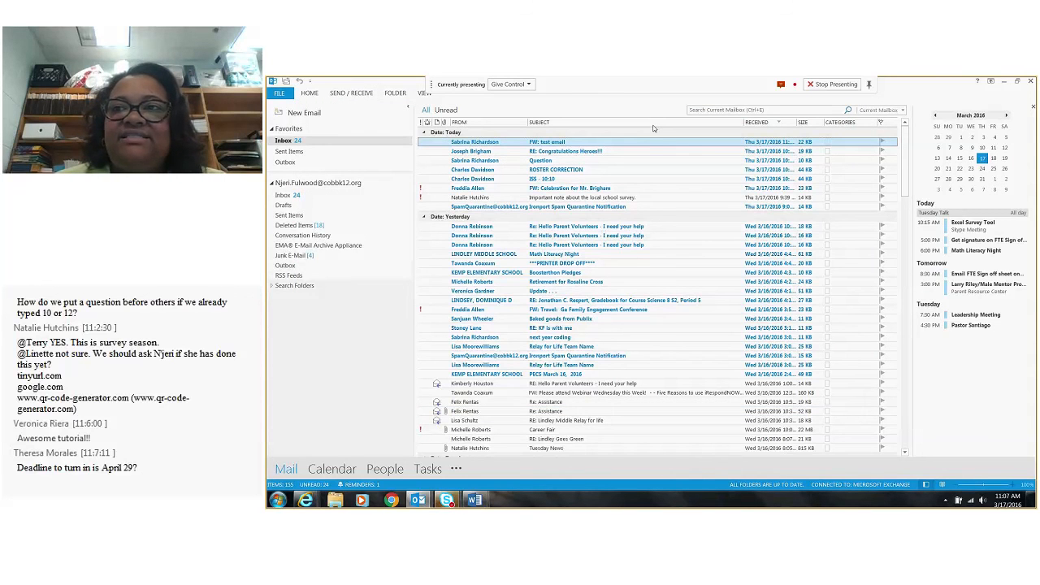
Switch to Internet Explorer and open the Lindley Middle School website in a new browser window
left_click(306, 500)
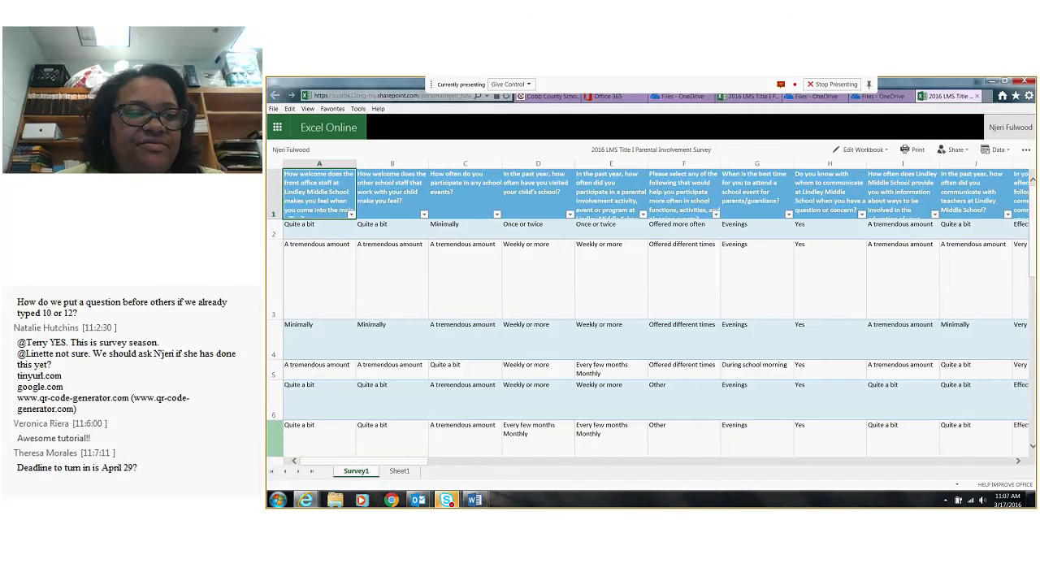
right_click(305, 500)
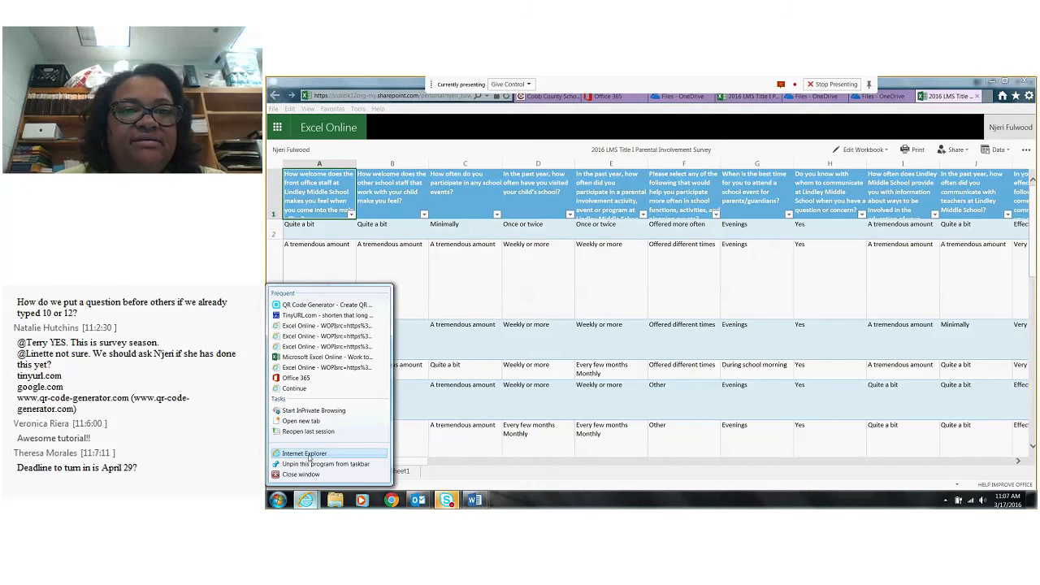
left_click(307, 454)
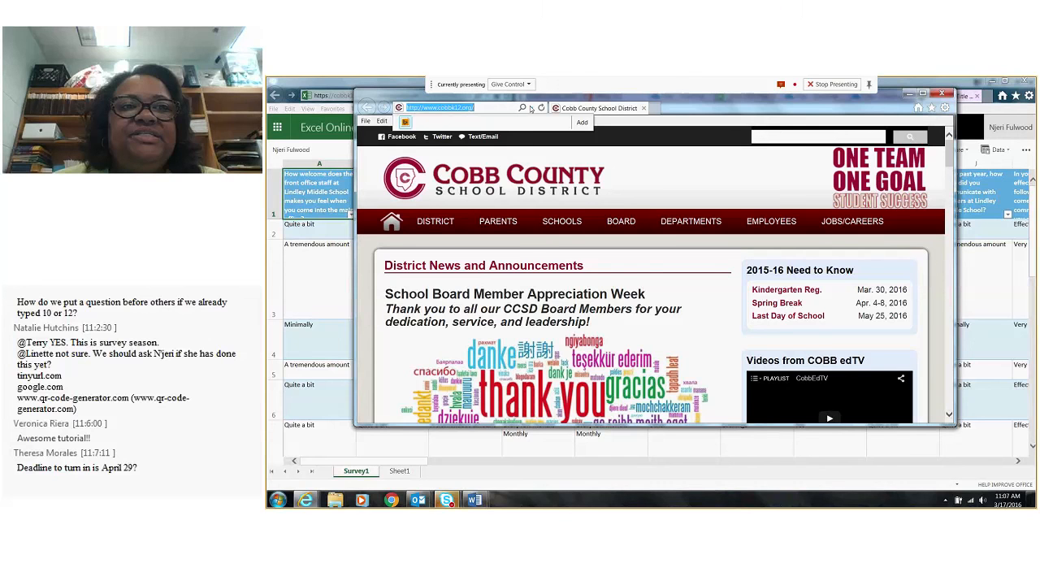
left_click(487, 133)
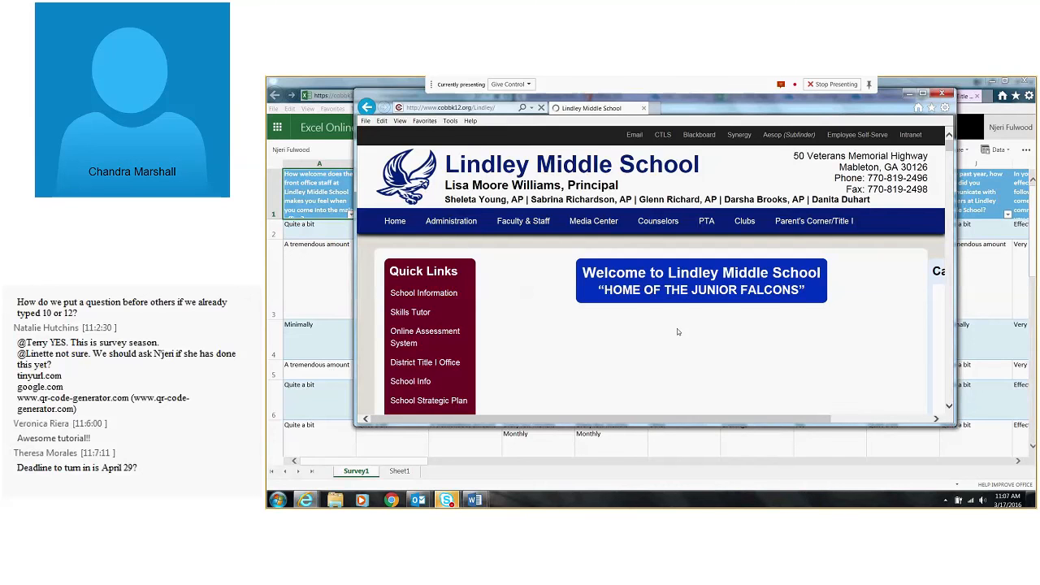
Look through the school home page's News and Events for the Title I Parent Involvement Survey section
scroll(679, 329, "down", 5)
scroll(685, 332, "down", 8)
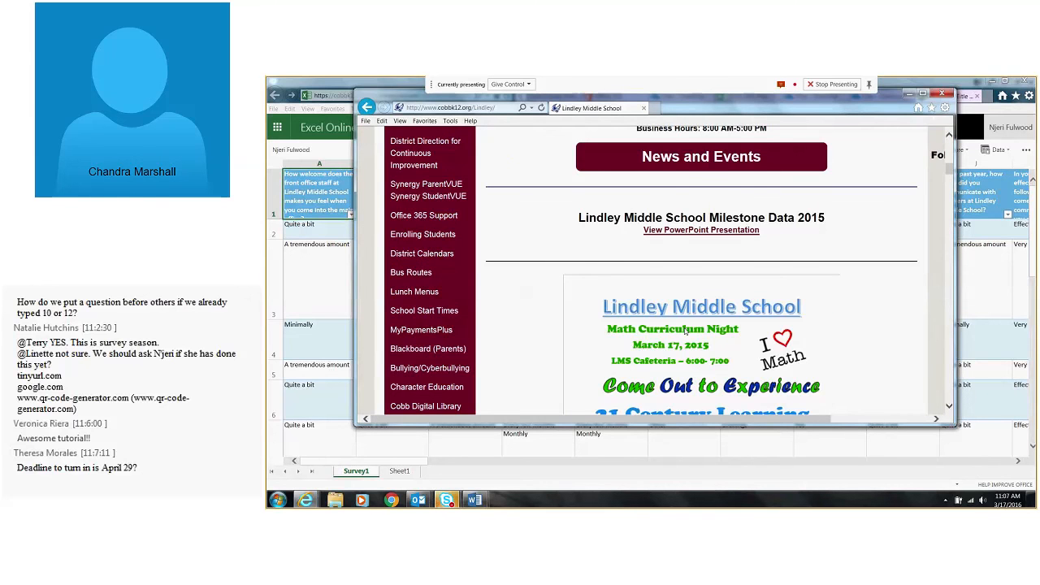
scroll(687, 332, "down", 10)
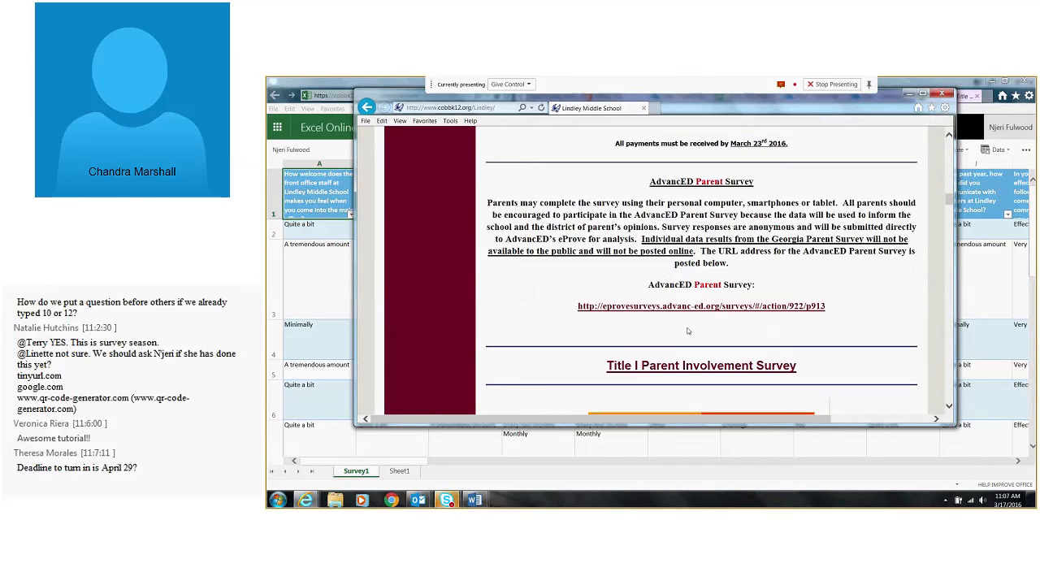
scroll(687, 332, "down", 5)
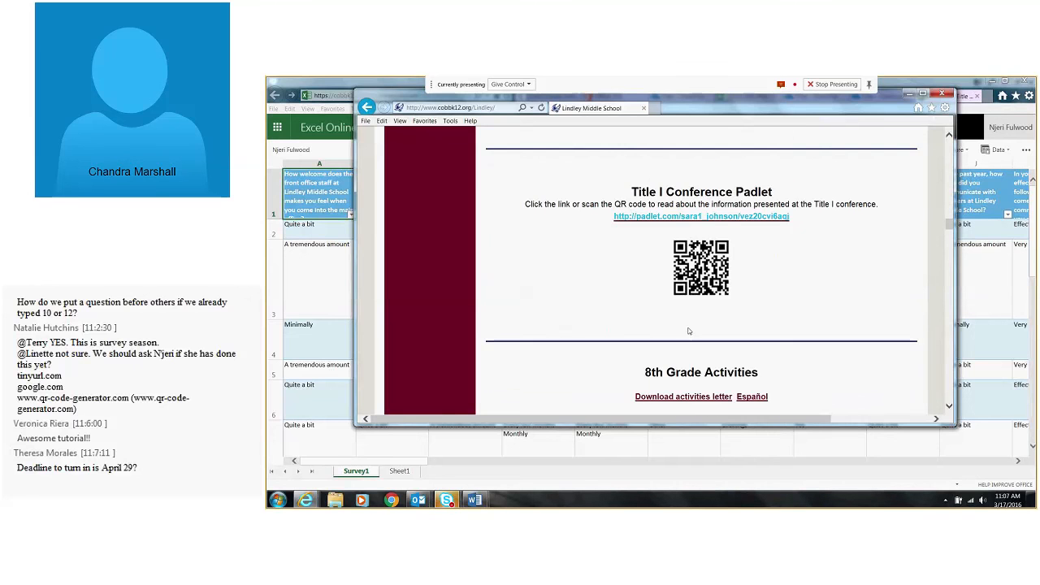
scroll(687, 331, "down", 4)
scroll(687, 331, "up", 8)
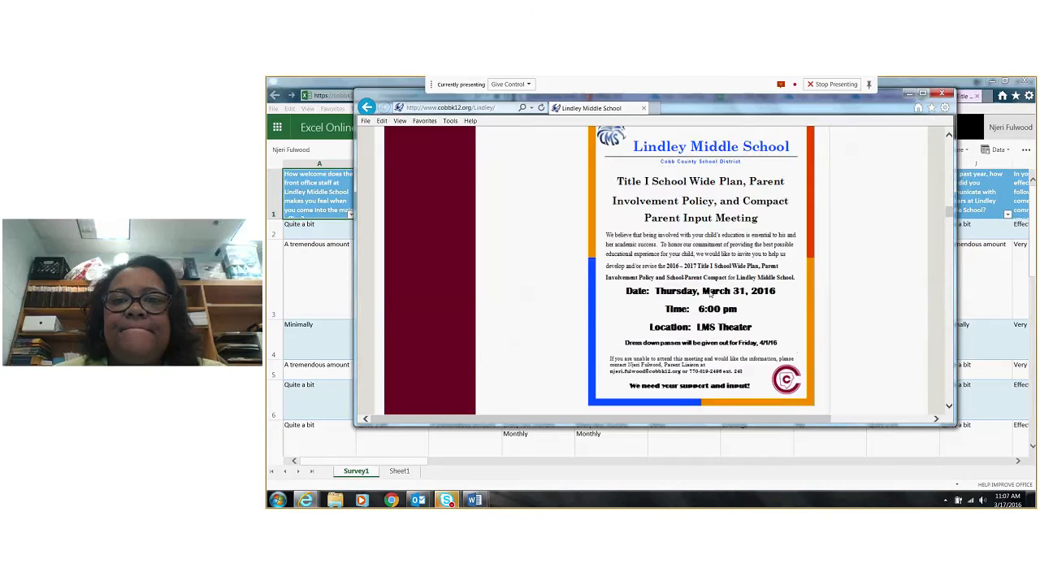
scroll(710, 294, "up", 6)
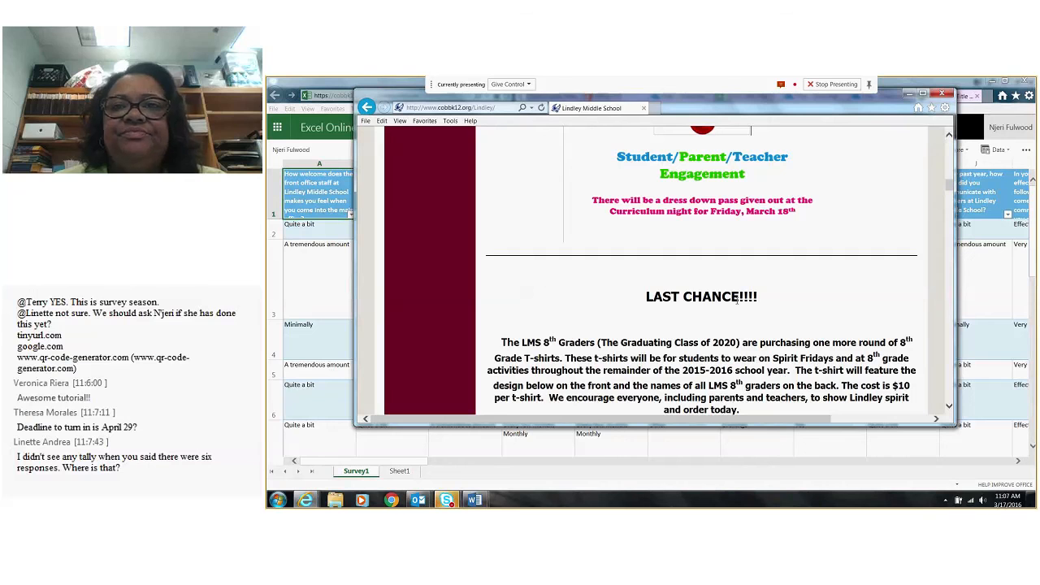
scroll(737, 298, "up", 5)
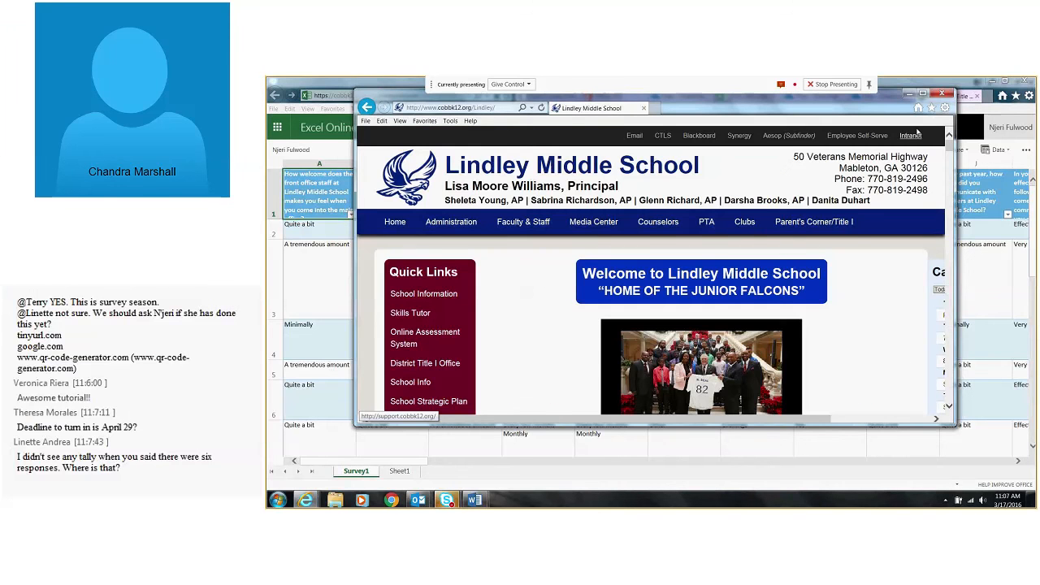
Open the Parent's Corner/Title I page, look through its content, and close the school website window
left_click(814, 221)
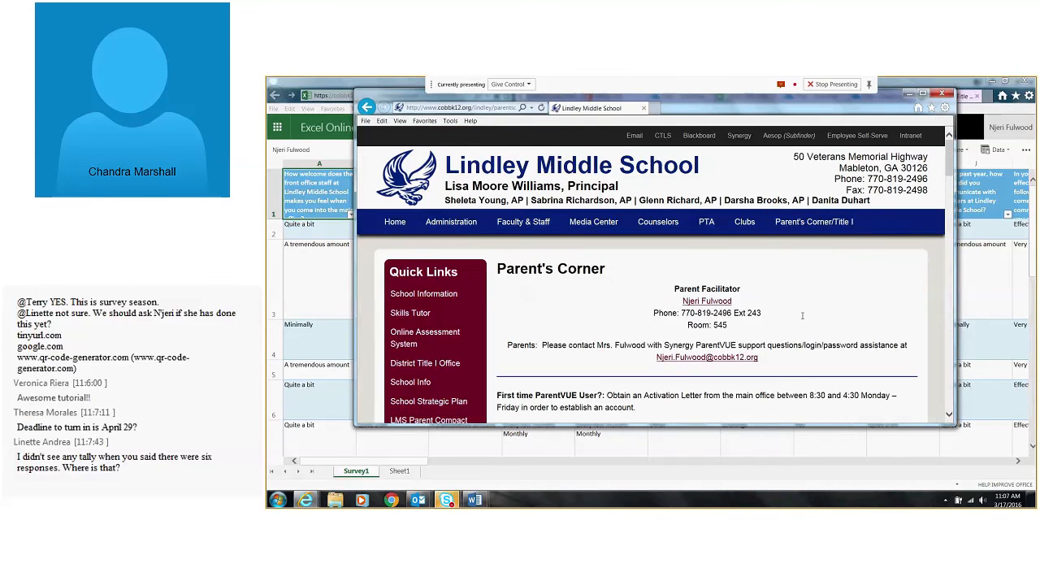
scroll(802, 315, "down", 3)
scroll(801, 317, "down", 5)
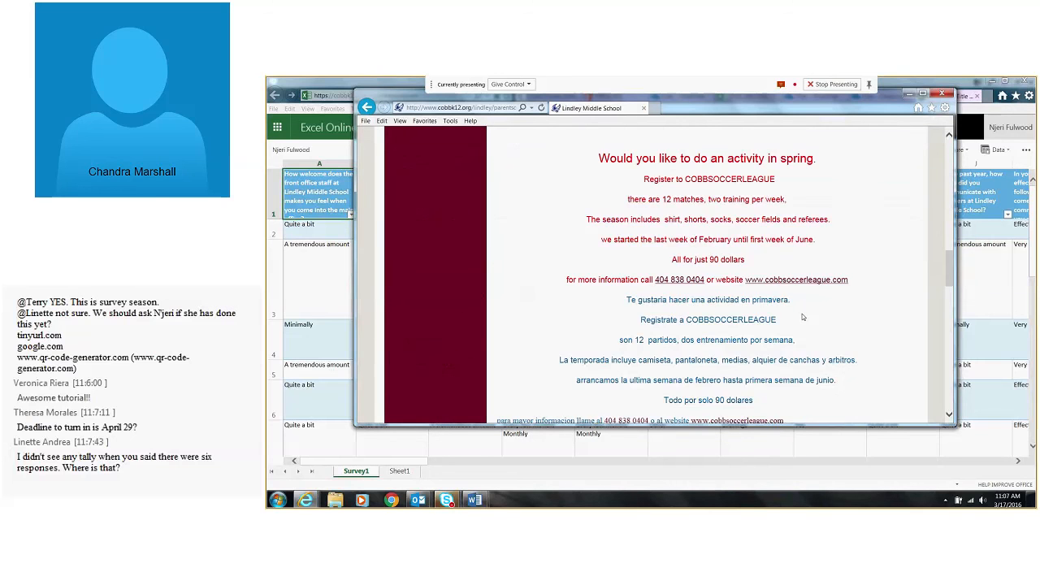
scroll(802, 317, "down", 10)
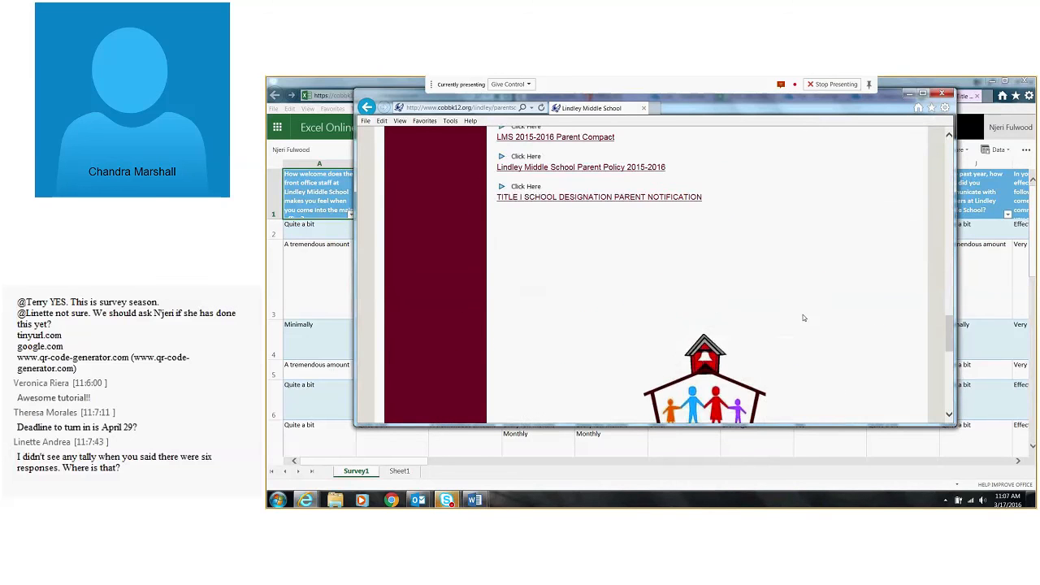
left_click(942, 95)
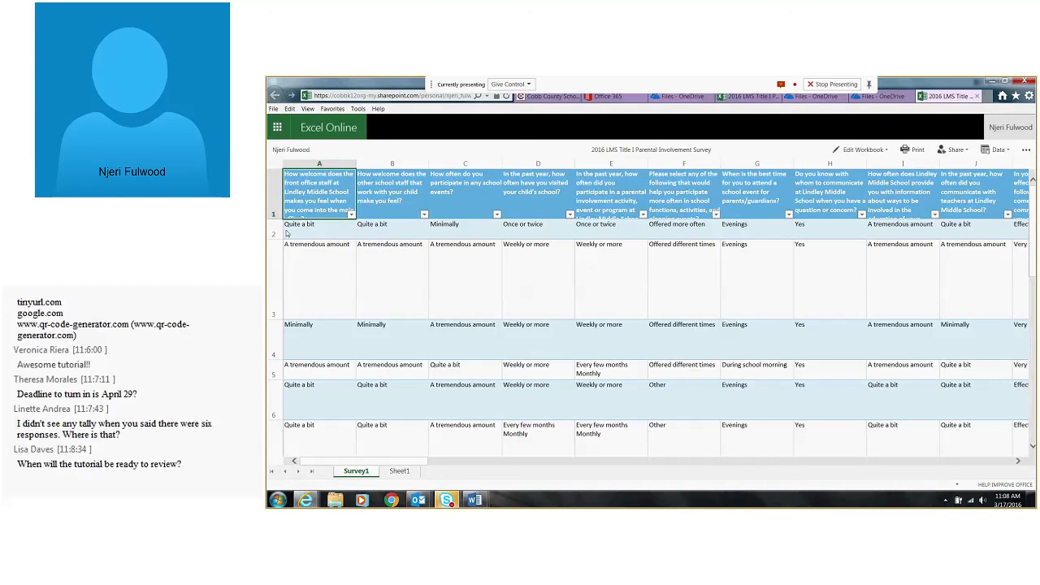
View the sort and filter options for the front office welcome question in column A without applying any
left_click(351, 215)
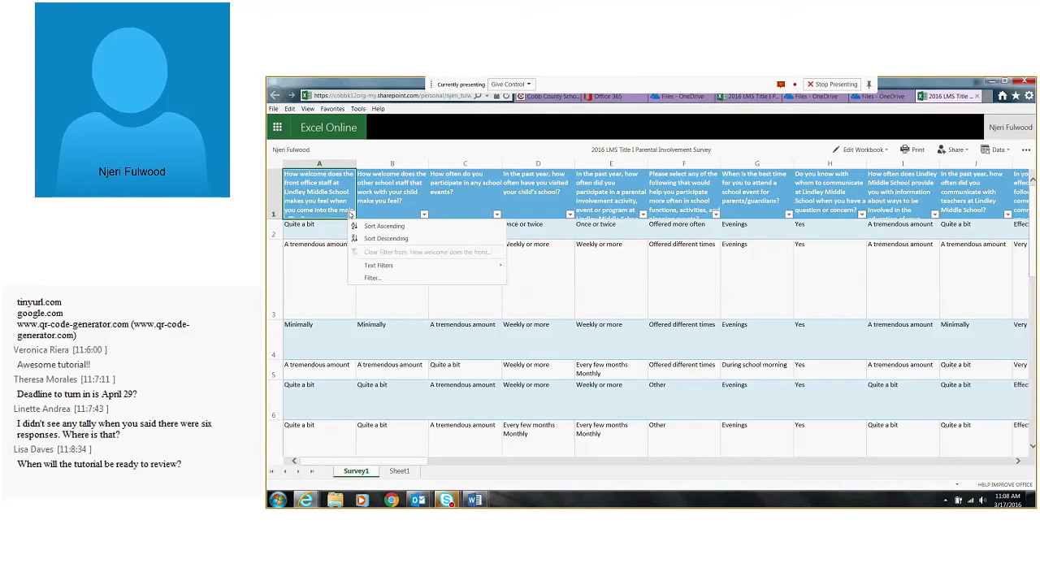
left_click(305, 301)
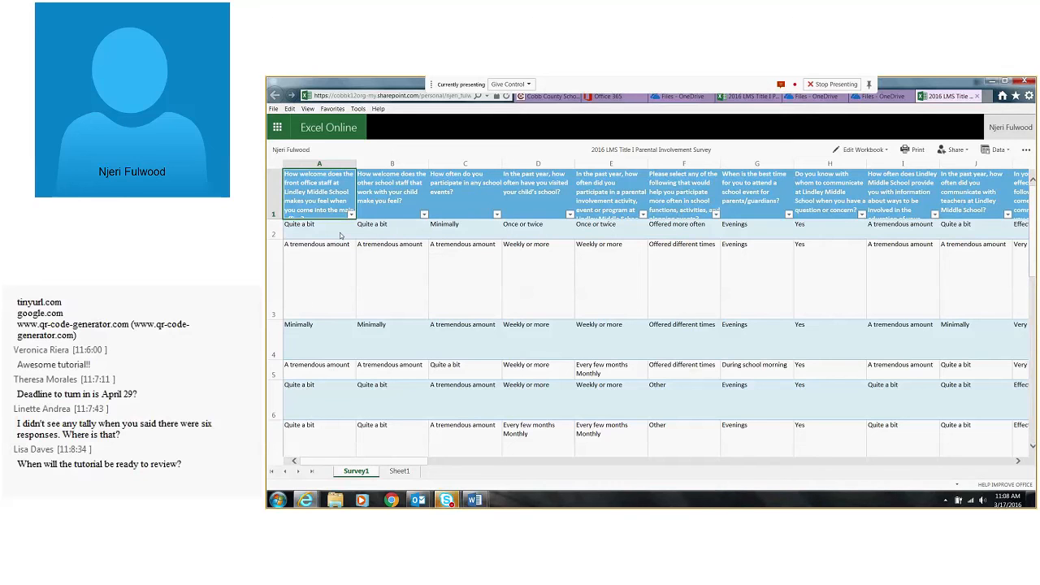
left_click(351, 216)
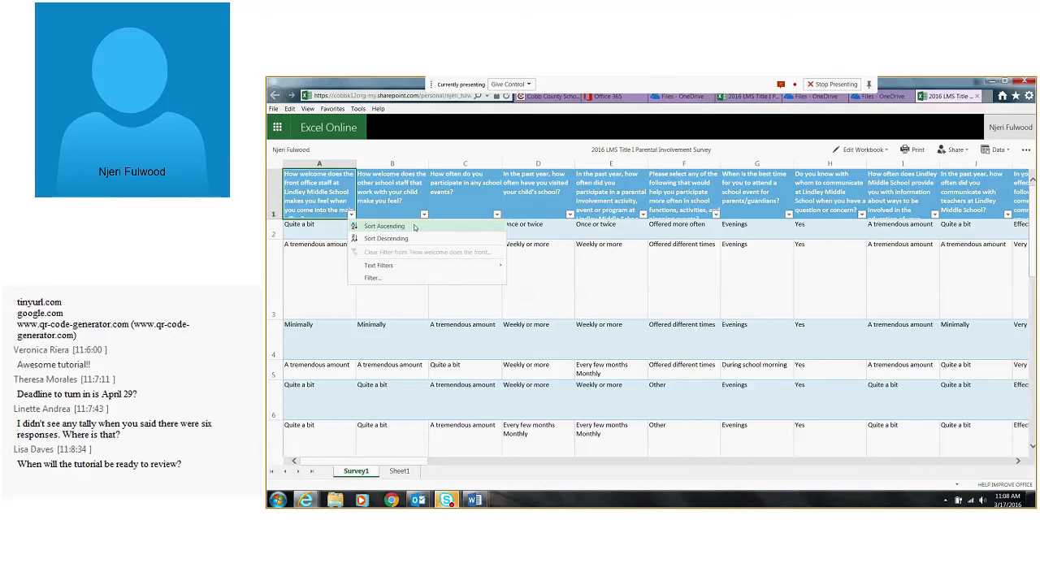
left_click(293, 291)
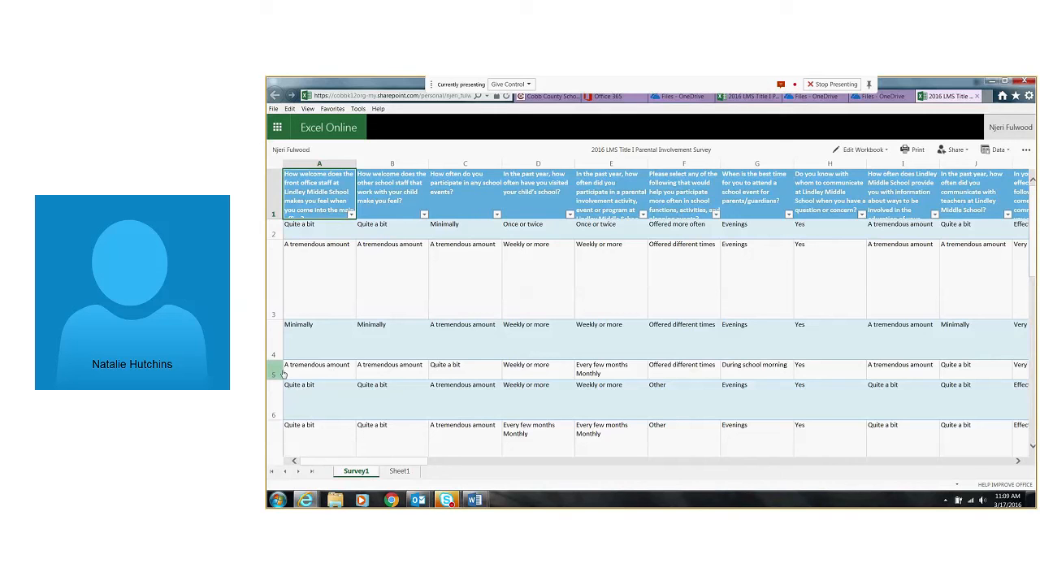
Visit OneDrive from the survey workbook, and close the workbook's browser tab
left_click(277, 127)
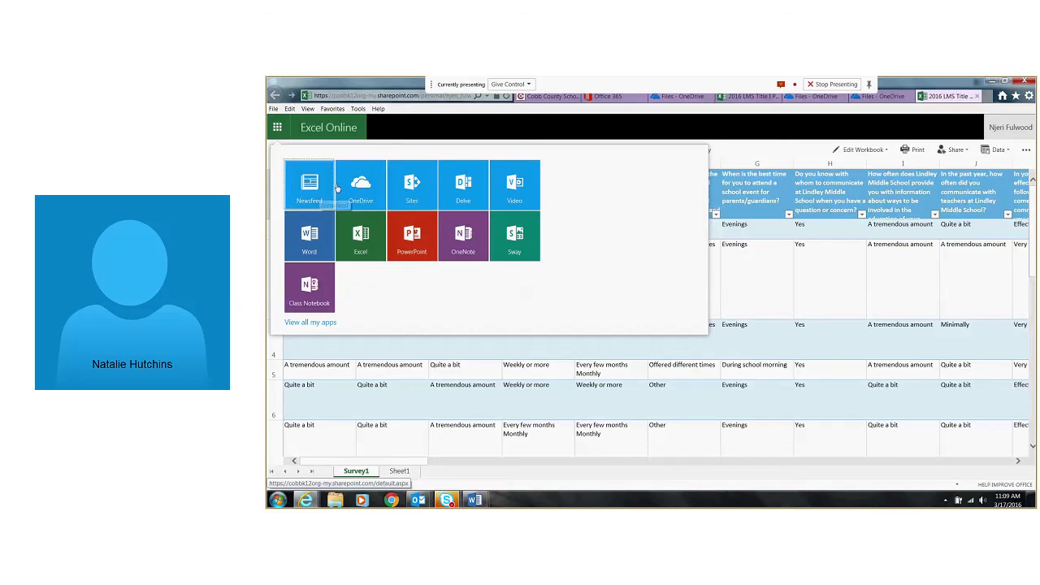
left_click(361, 183)
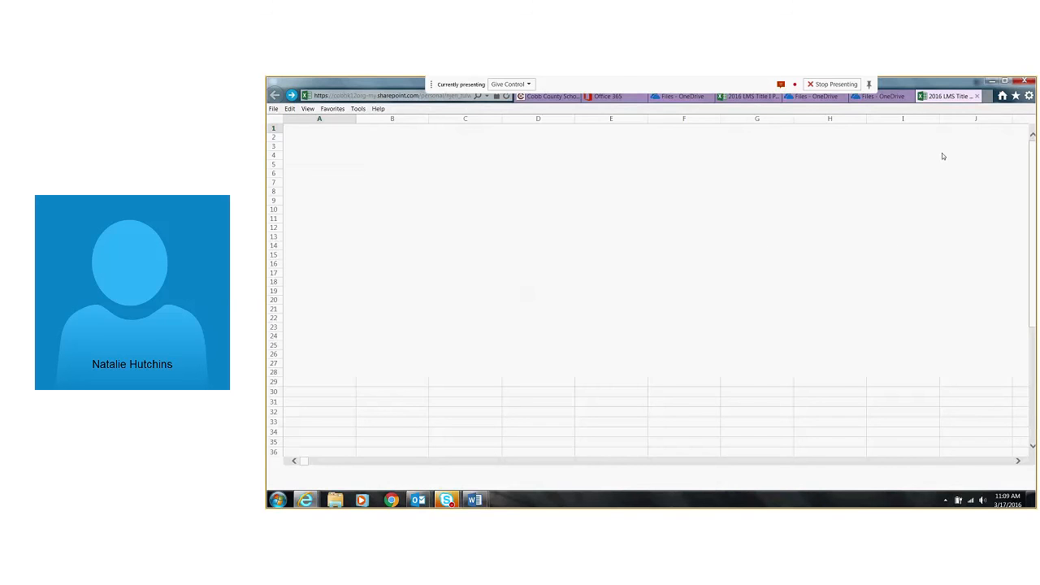
left_click(1024, 82)
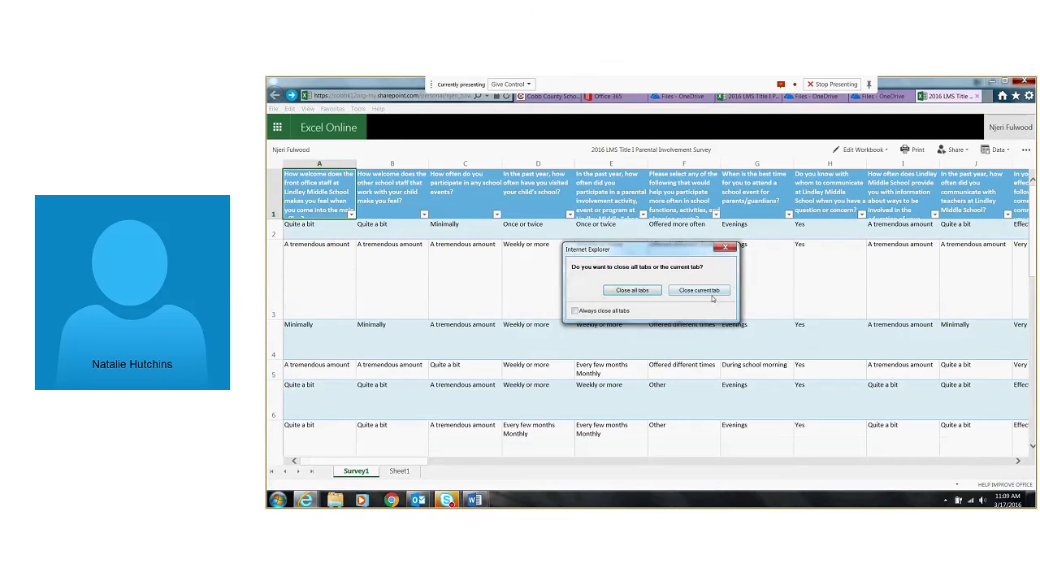
left_click(705, 290)
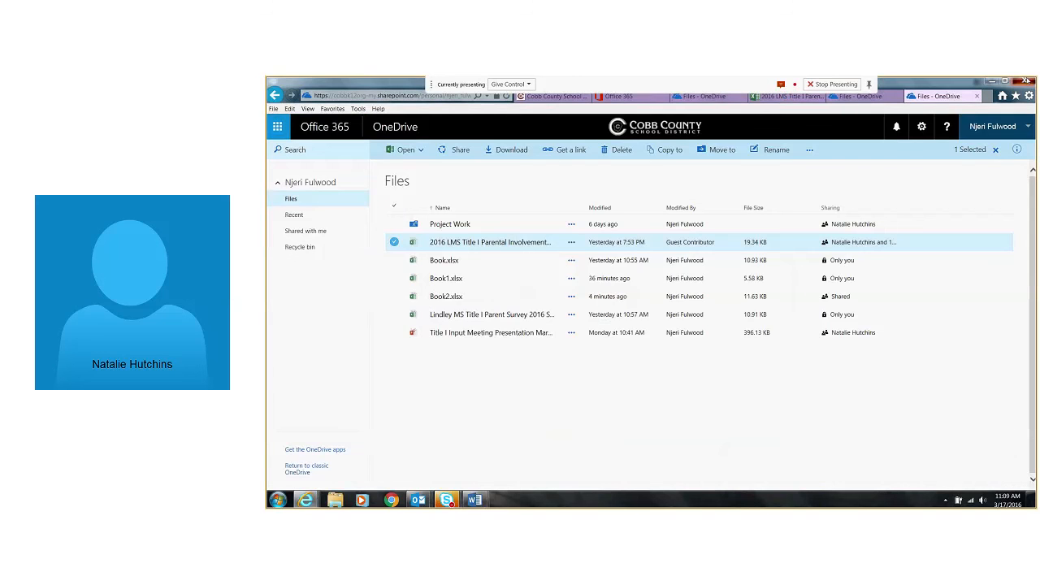
Close the remaining OneDrive, survey workbook and Office 365 tabs one at a time, and close the browser window
left_click(1025, 81)
left_click(705, 286)
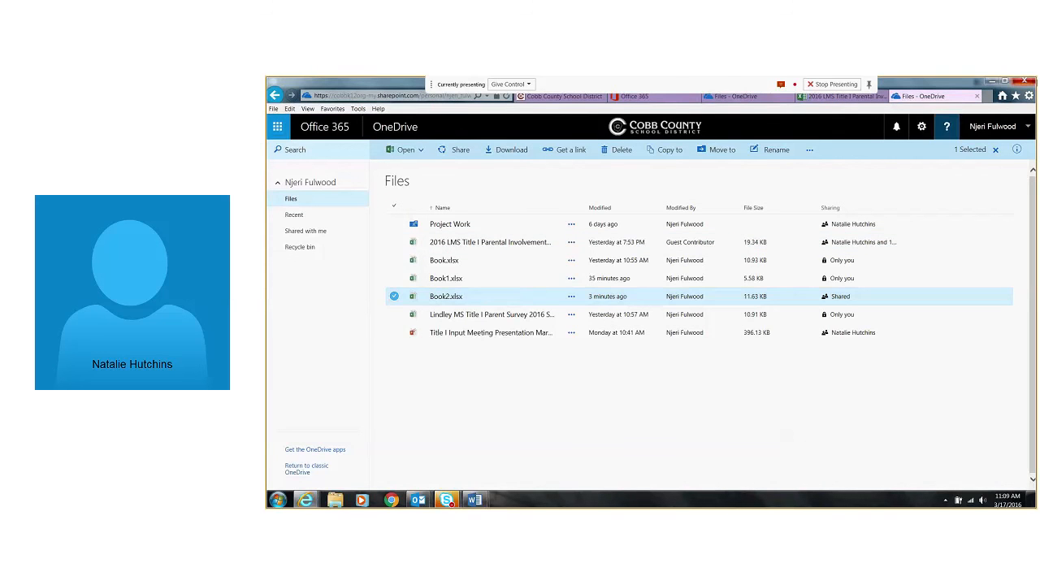
left_click(1025, 83)
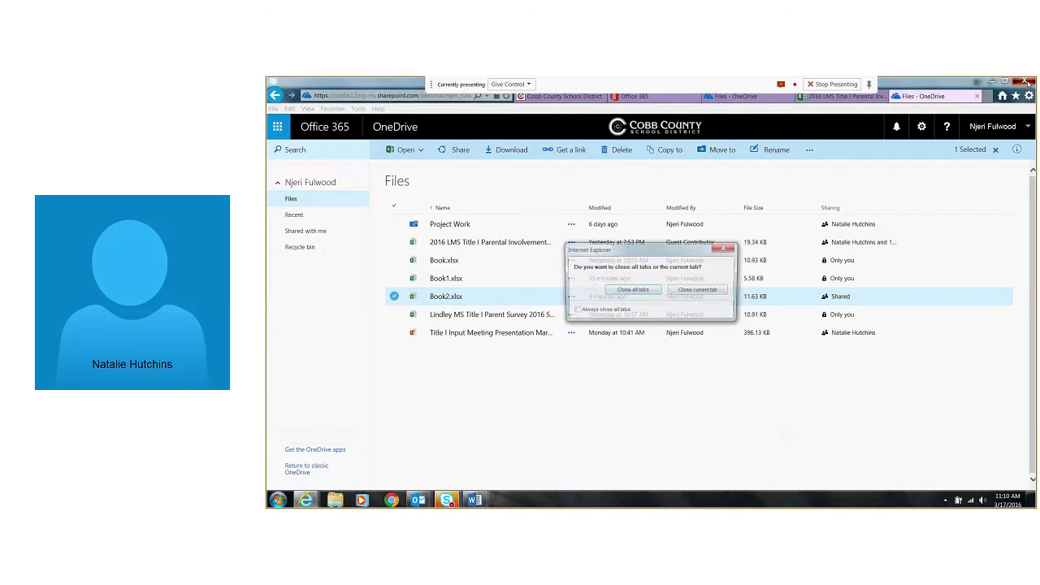
left_click(720, 291)
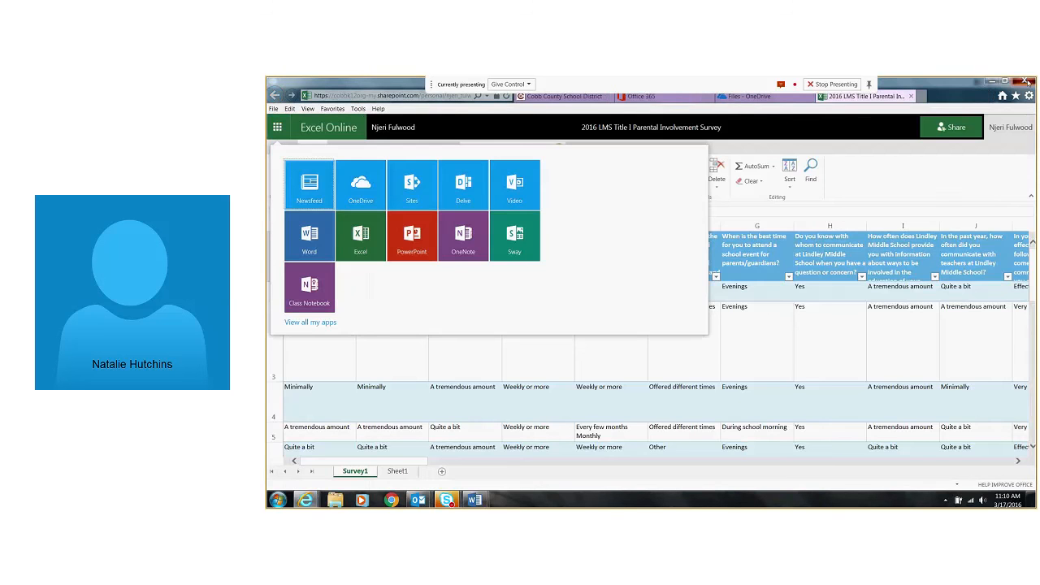
left_click(1027, 82)
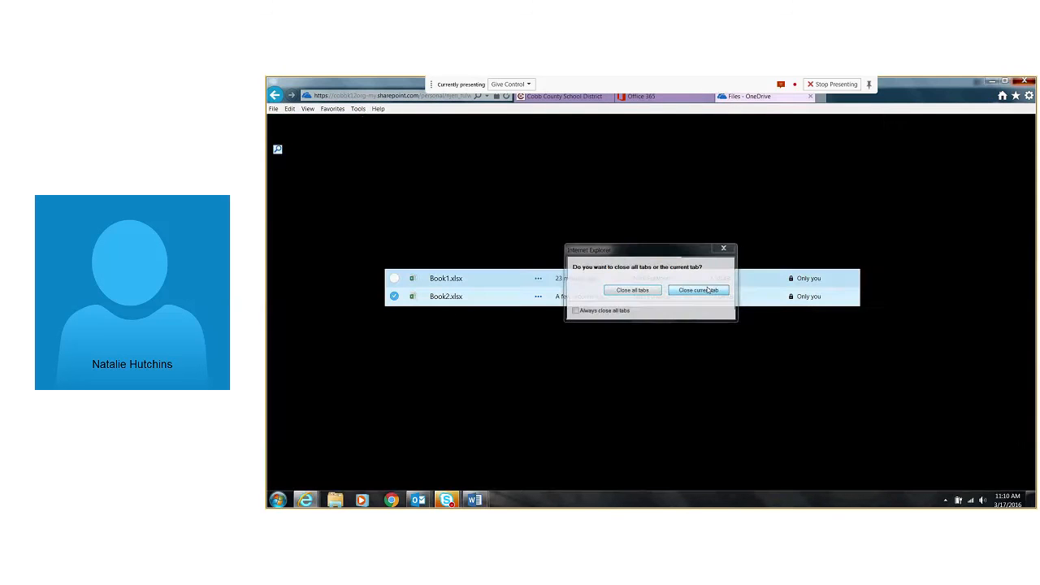
left_click(705, 288)
left_click(1026, 82)
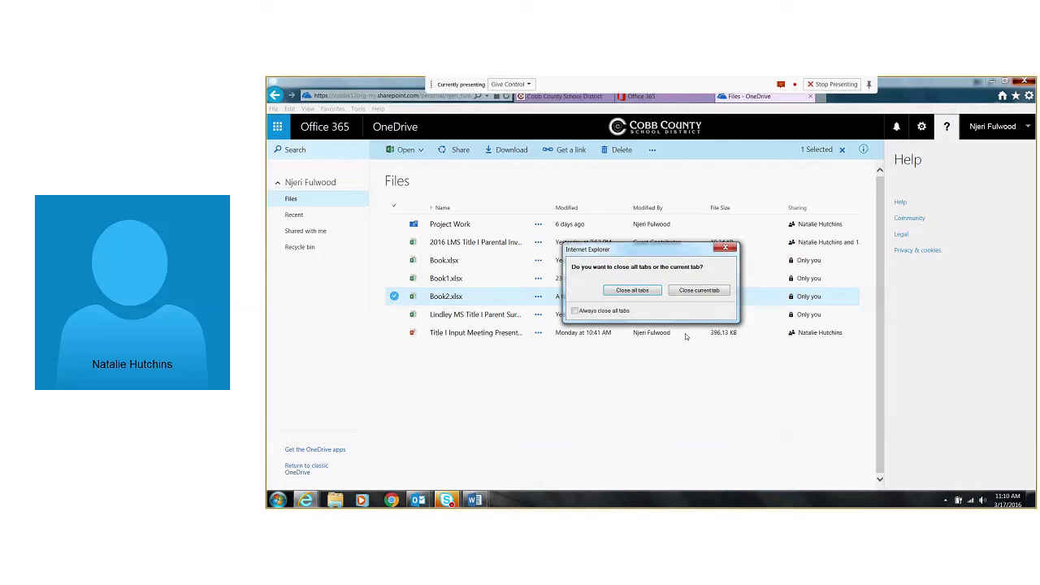
left_click(707, 290)
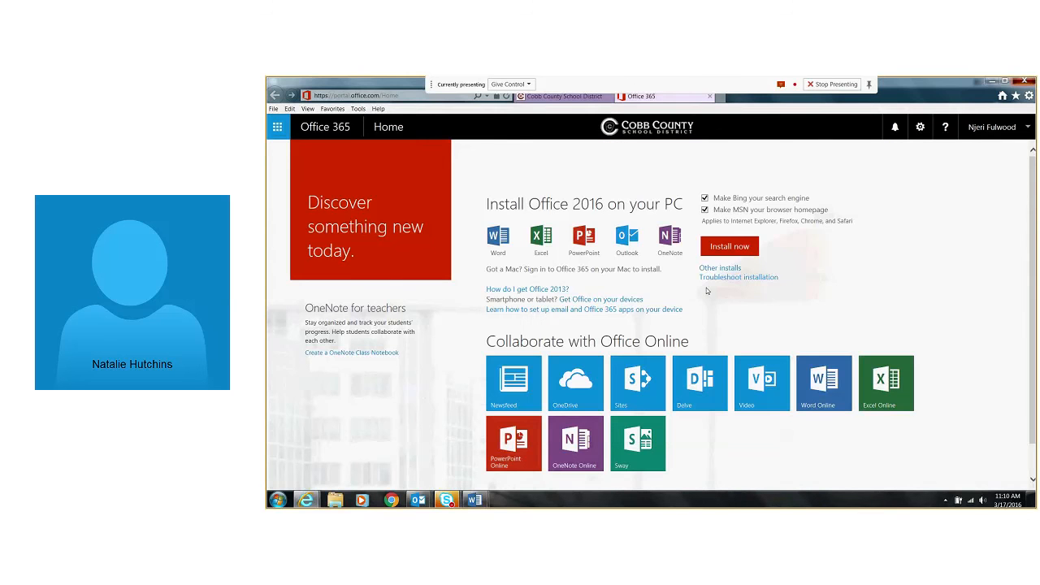
left_click(1026, 82)
left_click(698, 290)
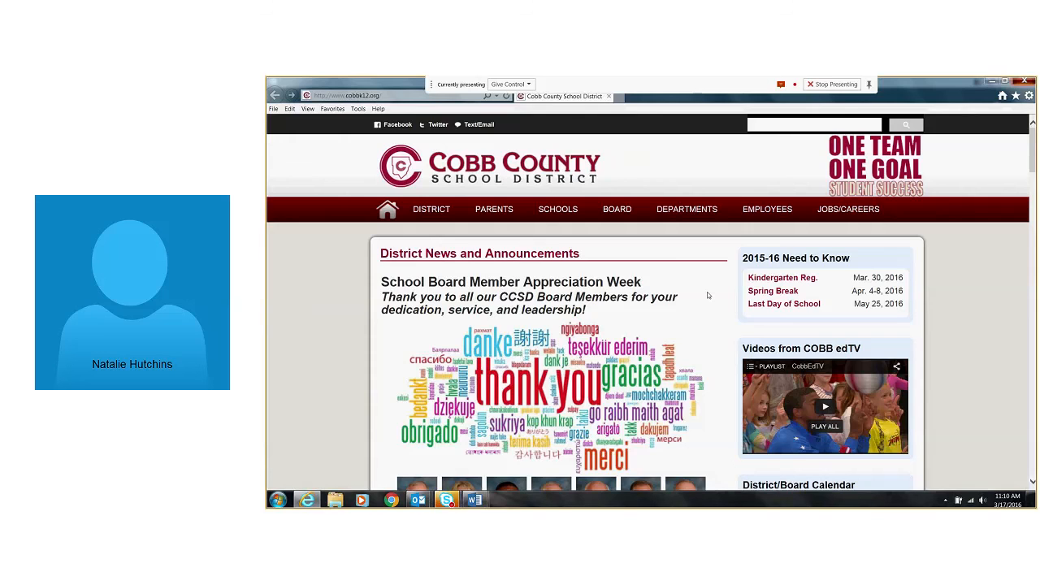
left_click(1026, 82)
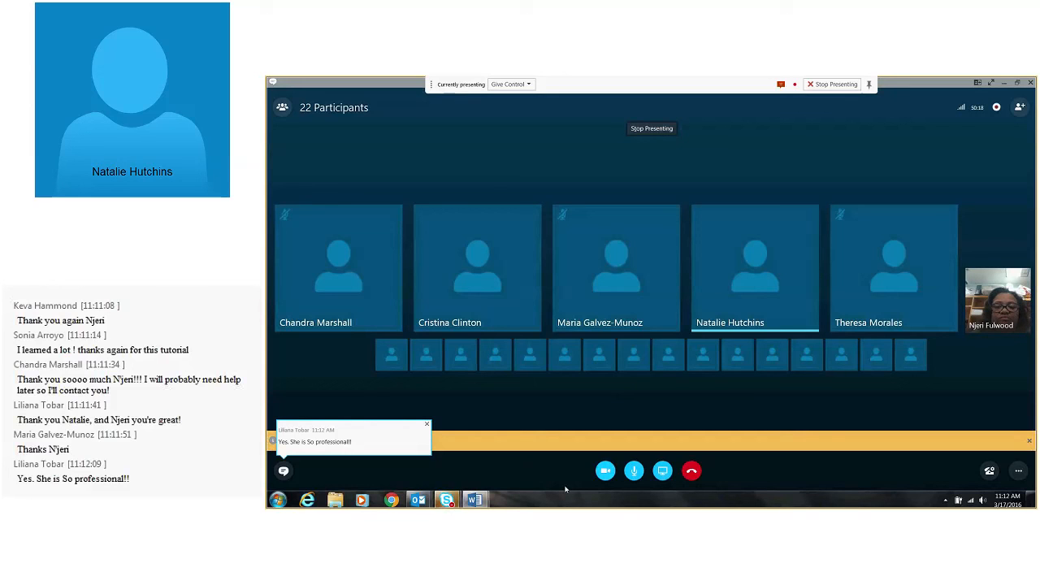
Open the Skype meeting's conversation and send the message "Thanks for sharing your time with me!"
left_click(282, 474)
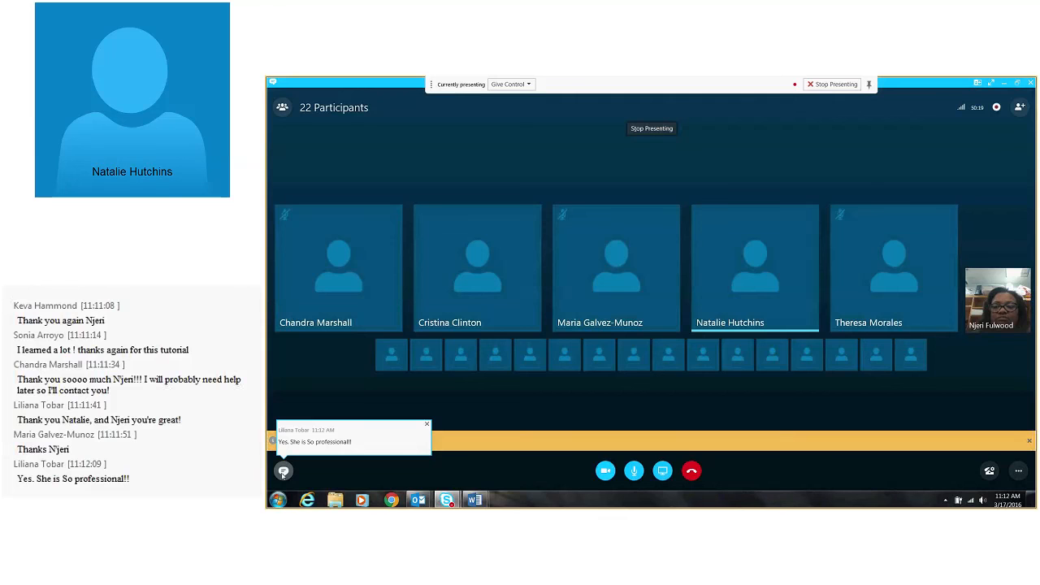
left_click(283, 471)
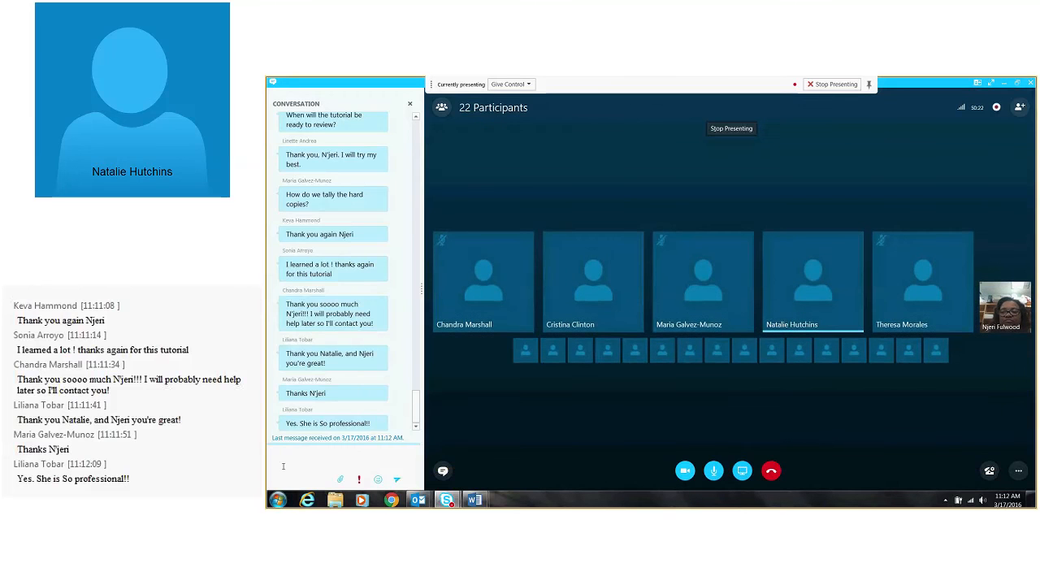
type("Thanks")
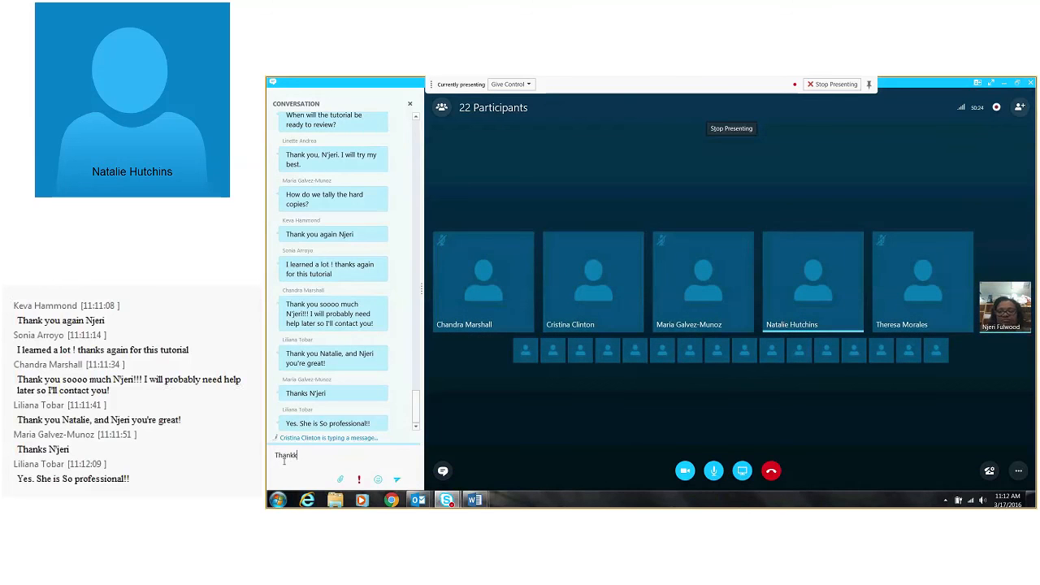
type(" for")
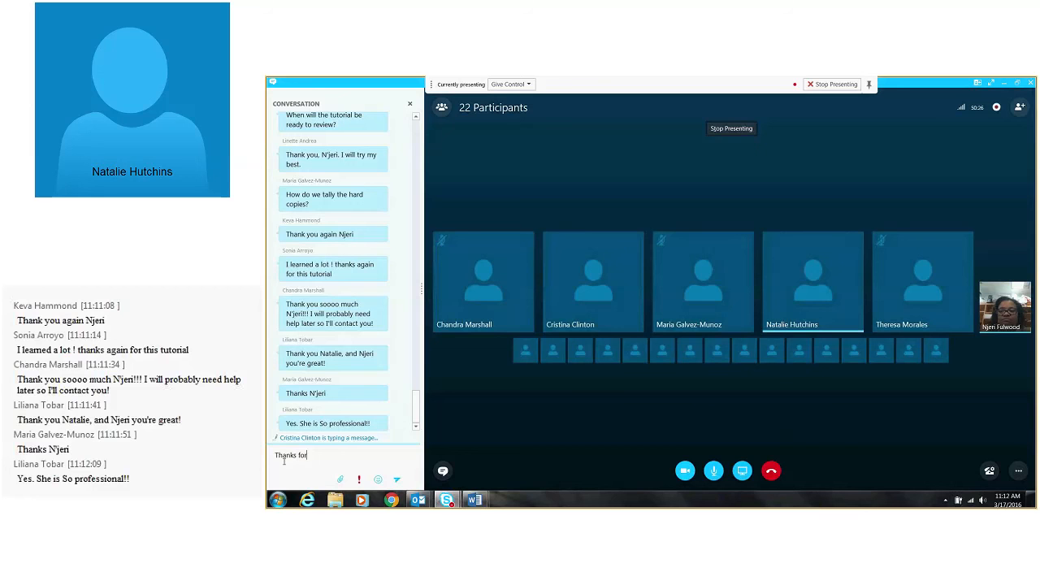
type(" sharing your time with me")
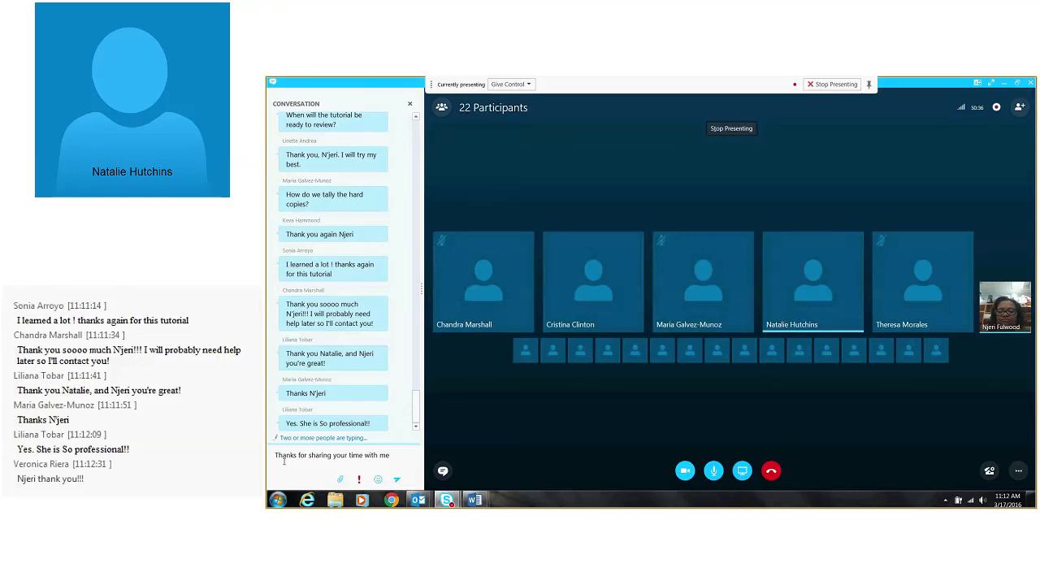
type("!")
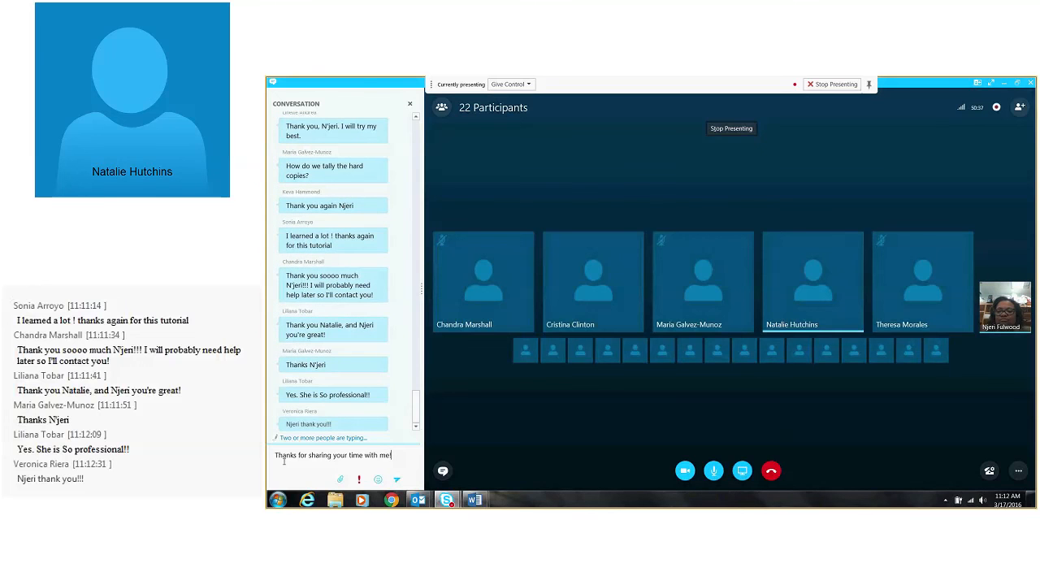
key("Return")
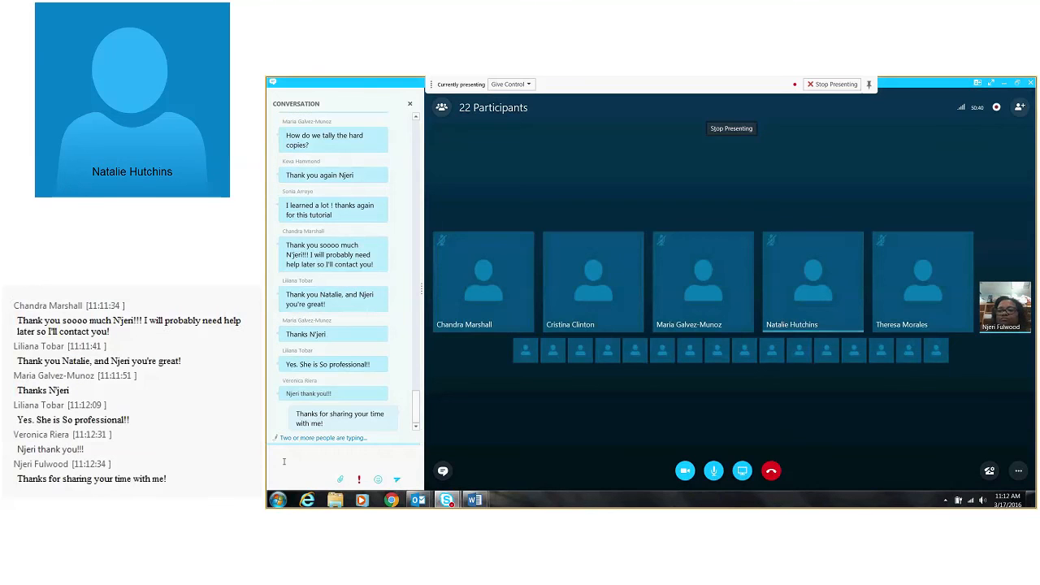